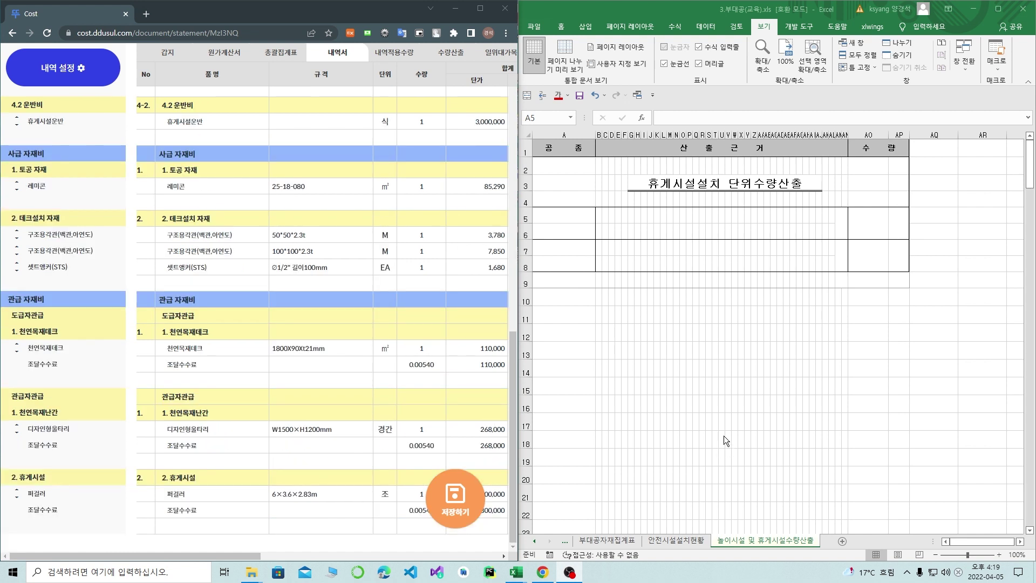
# Step: Look through the 부대공내역서적용수량, 부대공자재집계표 and 안전시설설치현황 sheets and return to the 놀이시설 및 휴게시설수량산출 sheet
pyautogui.click(723, 436)
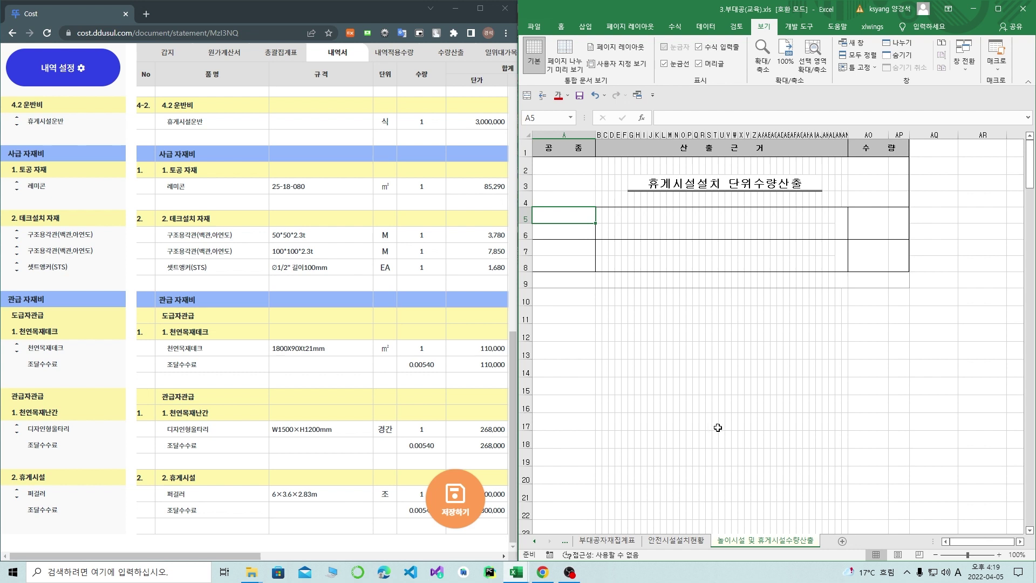
pyautogui.click(534, 541)
pyautogui.click(609, 541)
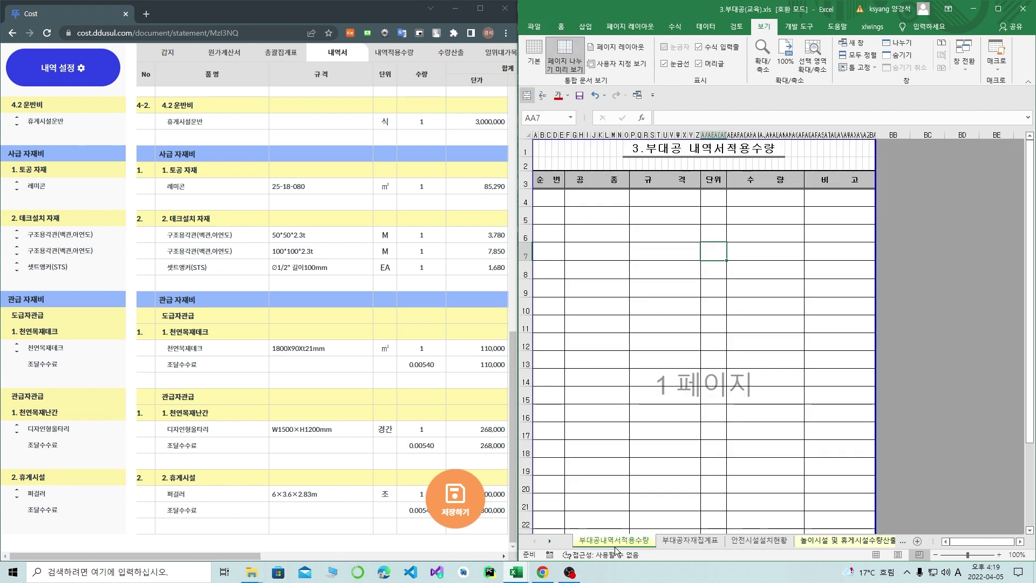
pyautogui.click(688, 540)
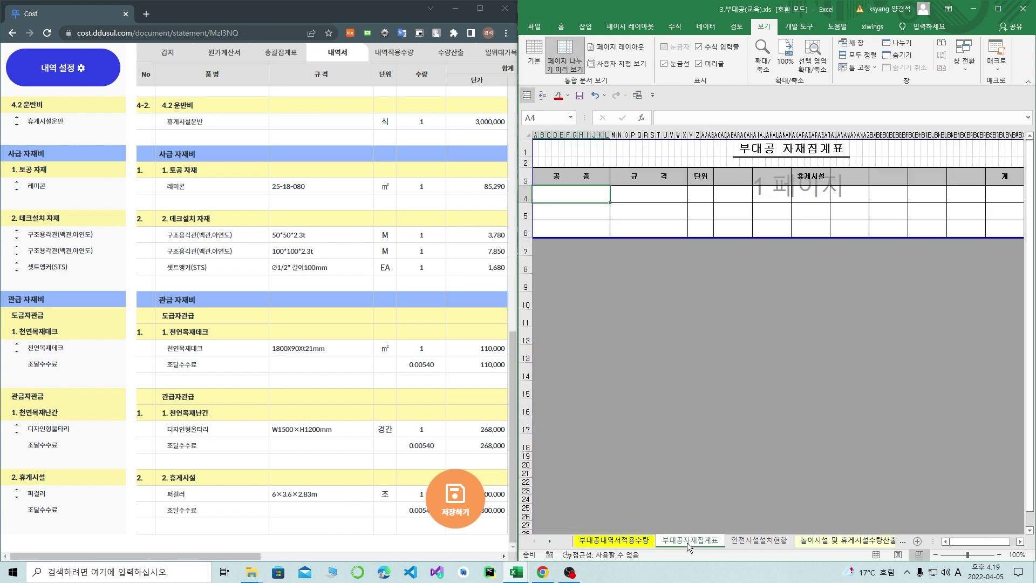
pyautogui.click(753, 540)
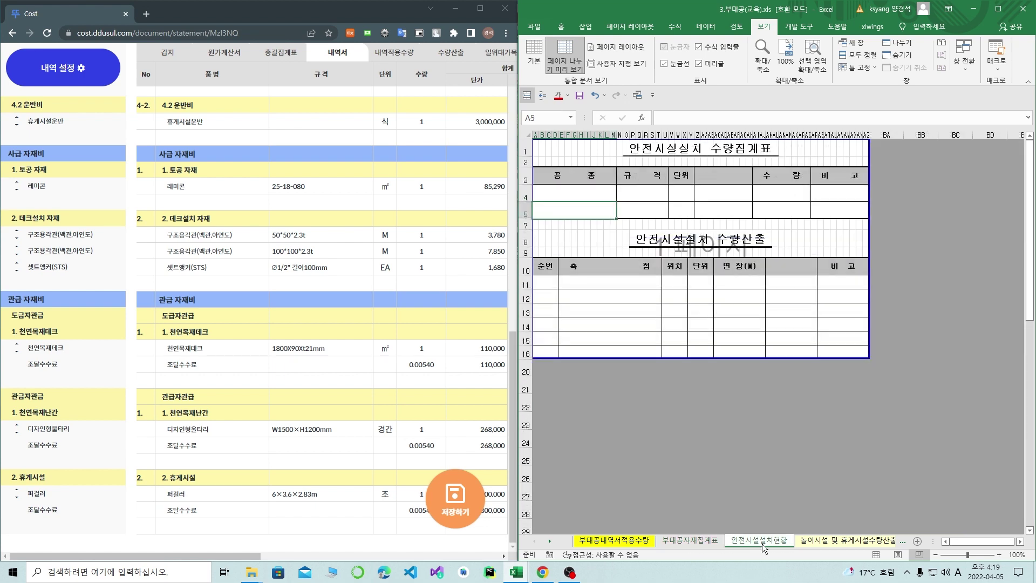
pyautogui.click(823, 541)
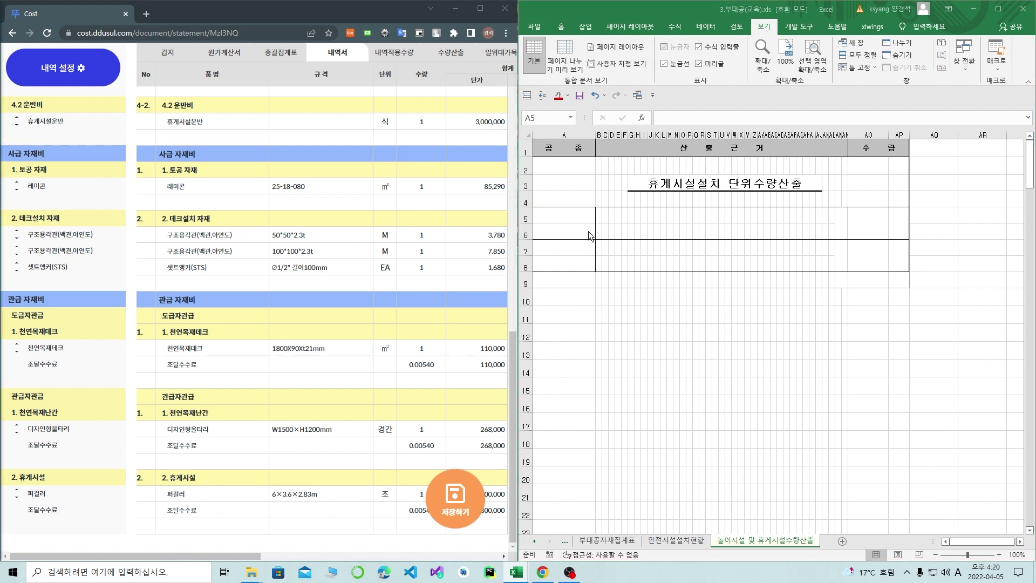
# Step: Enter "1. 퍼걸러" as the first work type in cell A5 of the 휴게시설설치 단위수량산출 table
pyautogui.click(576, 212)
pyautogui.write('1.')
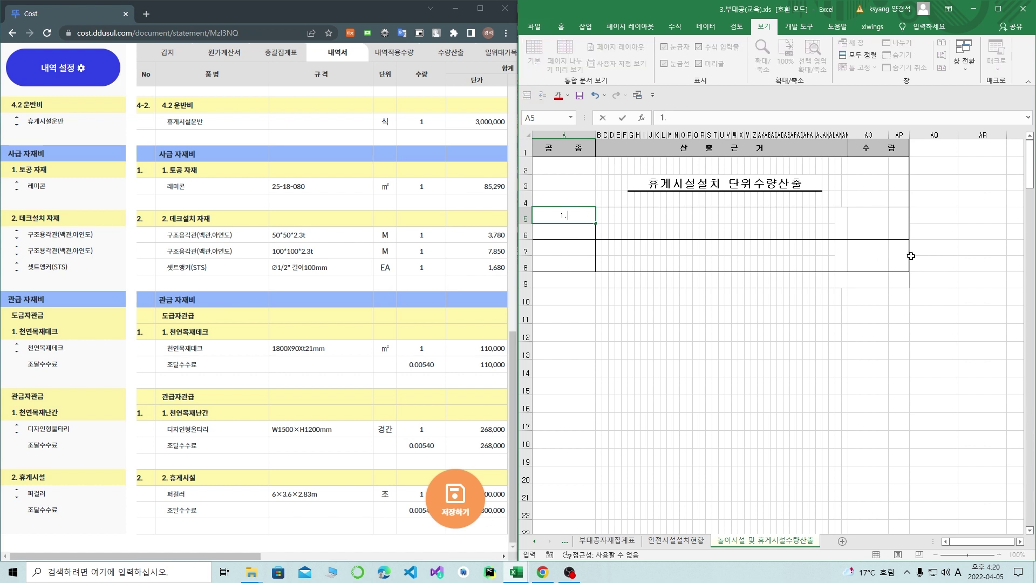
pyautogui.write(' v')
pyautogui.press('BackSpace')
pyautogui.press('Hangul')
pyautogui.write('퍼걸러')
pyautogui.press('Return')
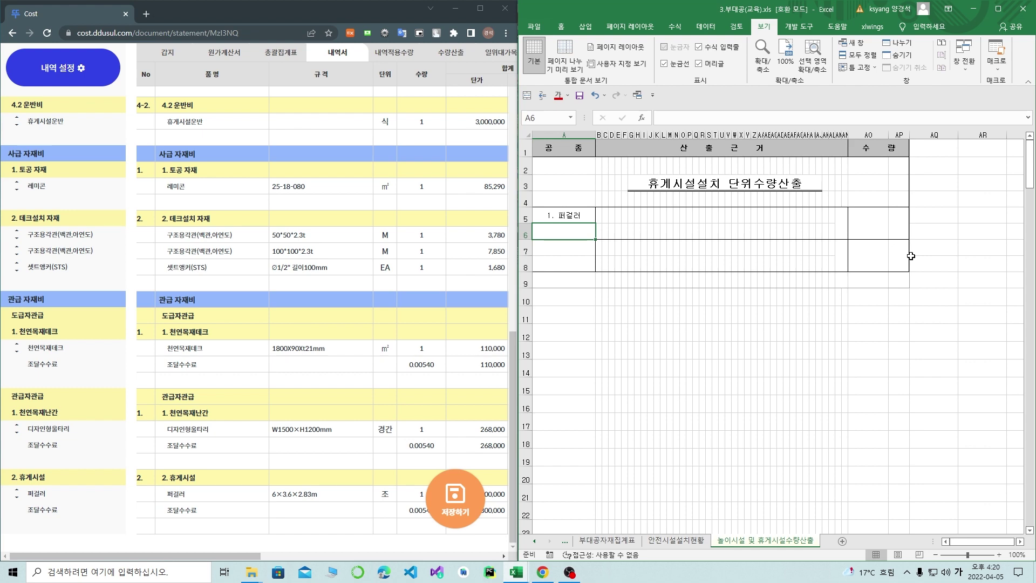
# Step: Copy the pergola specification 6×3.6×2.83m from the web cost statement into cell A6, below the work type
pyautogui.click(341, 488)
pyautogui.moveTo(282, 294); pyautogui.dragTo(187, 298)
pyautogui.hotkey('ctrl', 'c')
pyautogui.click(292, 333)
pyautogui.click(574, 234)
pyautogui.hotkey('ctrl', 'v')
pyautogui.click(604, 332)
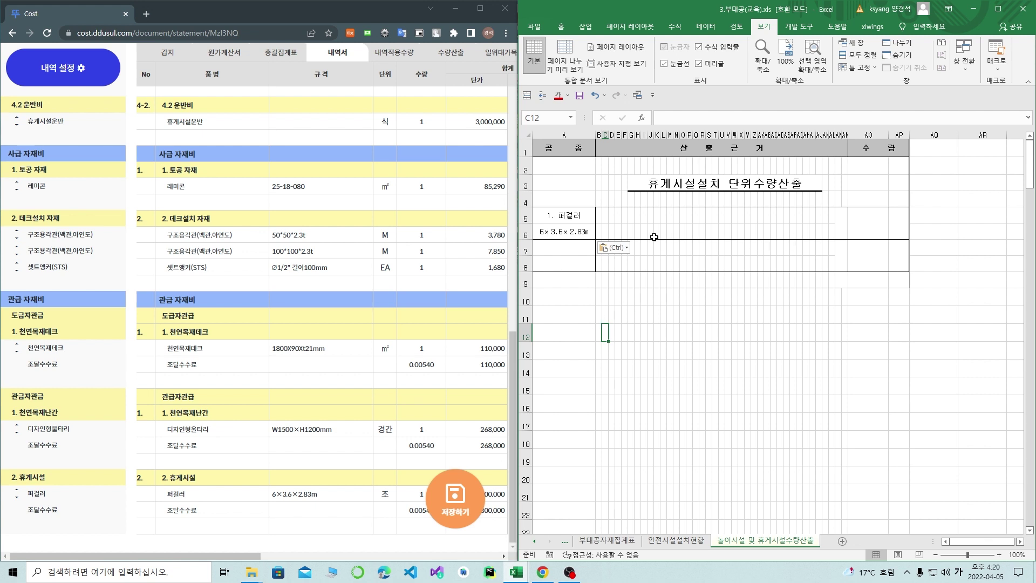
# Step: Complete the pergola row with an "=" sign in AM5, the quantity 3 in AO5 and the unit 개소 in AP5
pyautogui.moveTo(600, 231); pyautogui.dragTo(847, 232)
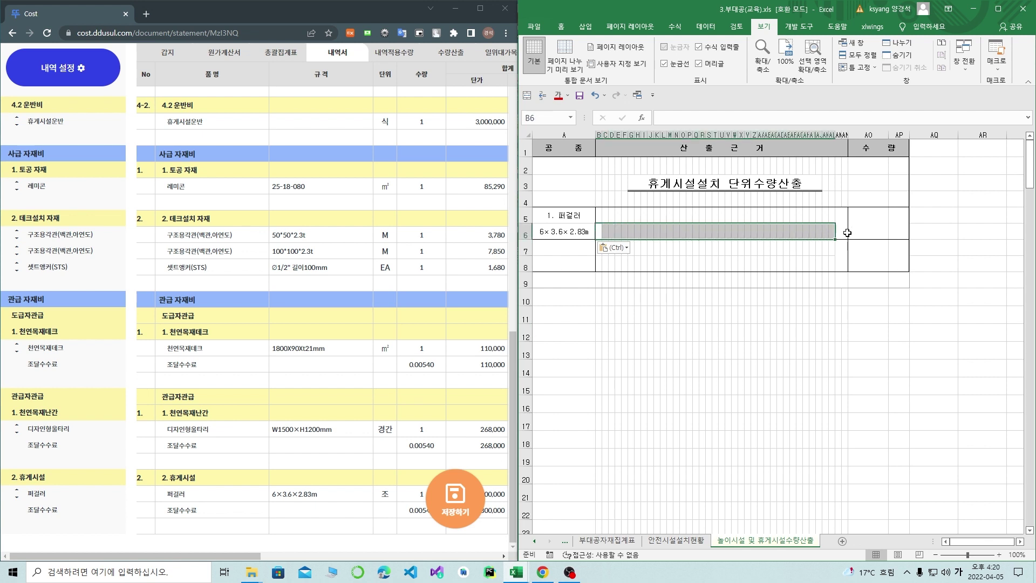
pyautogui.click(843, 232)
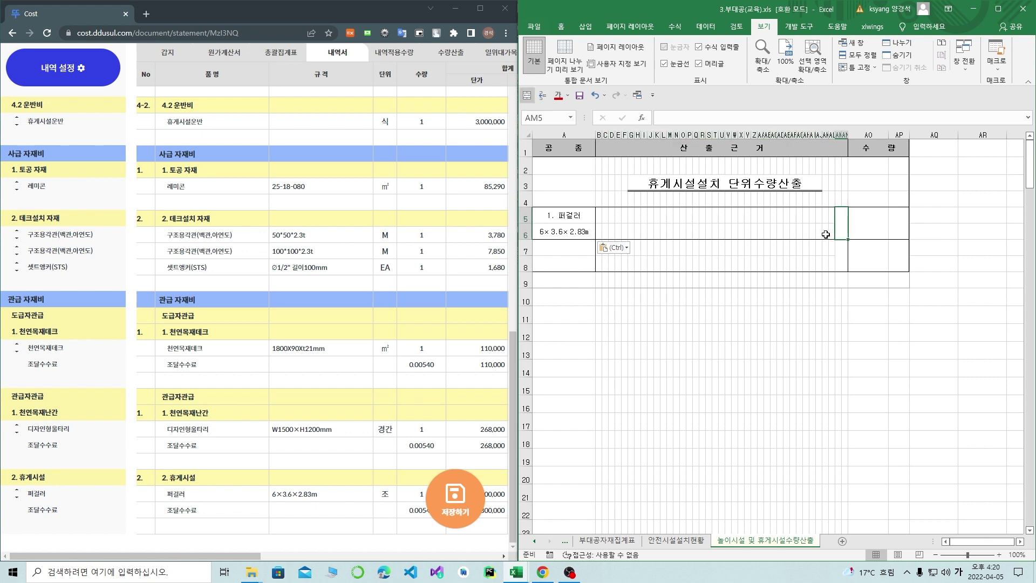
pyautogui.write('=')
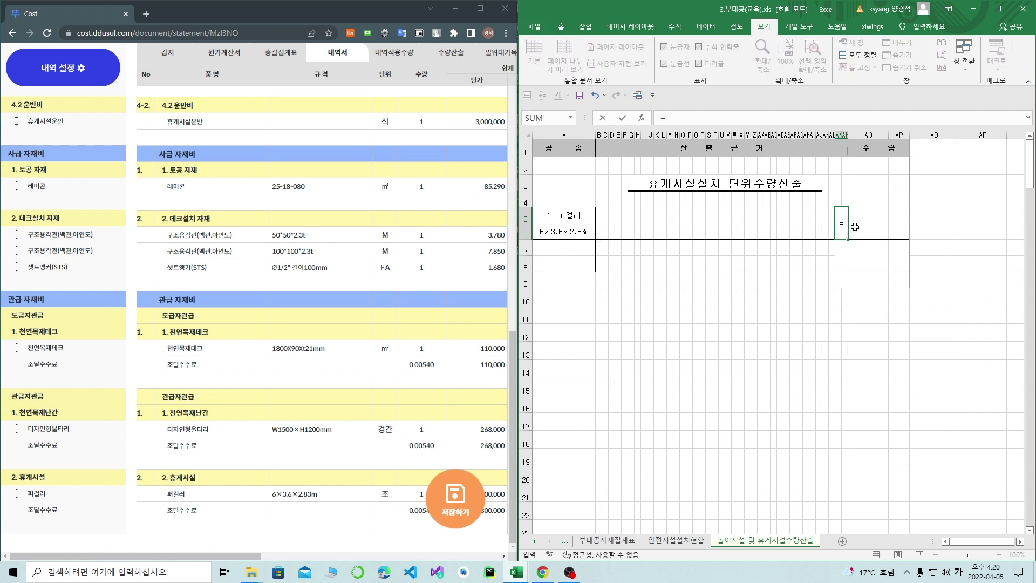
pyautogui.click(856, 226)
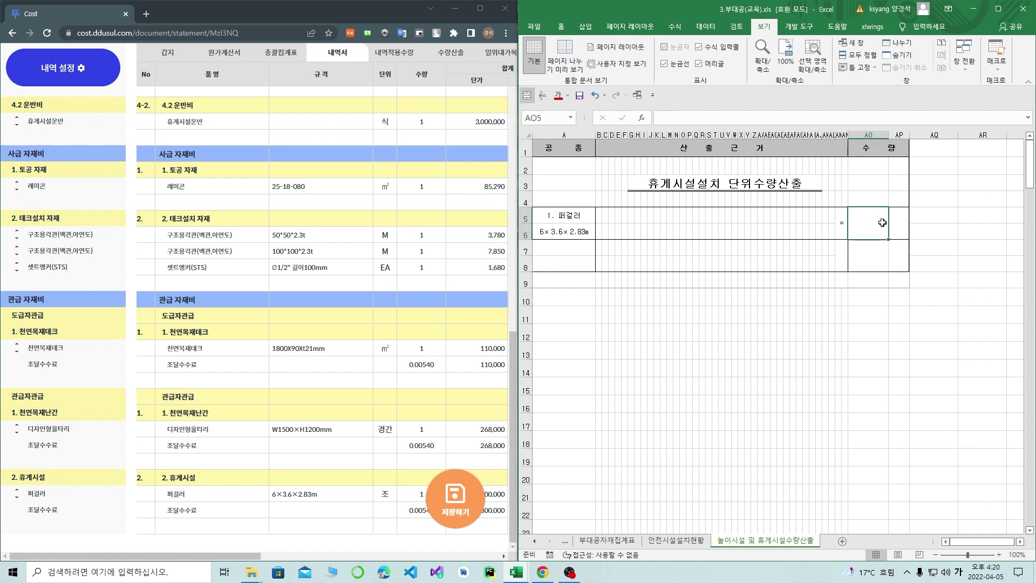
pyautogui.write('3')
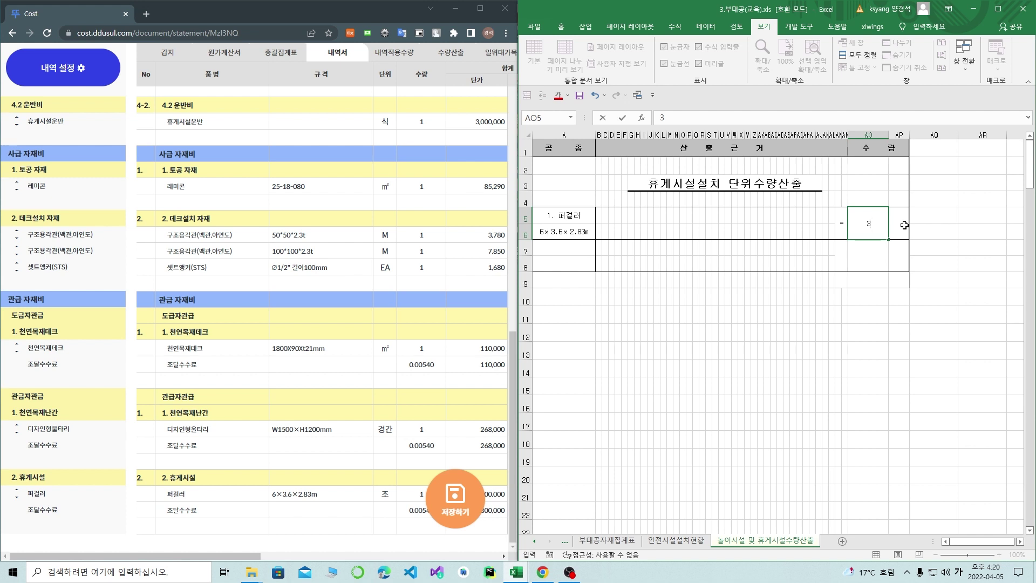
pyautogui.click(904, 225)
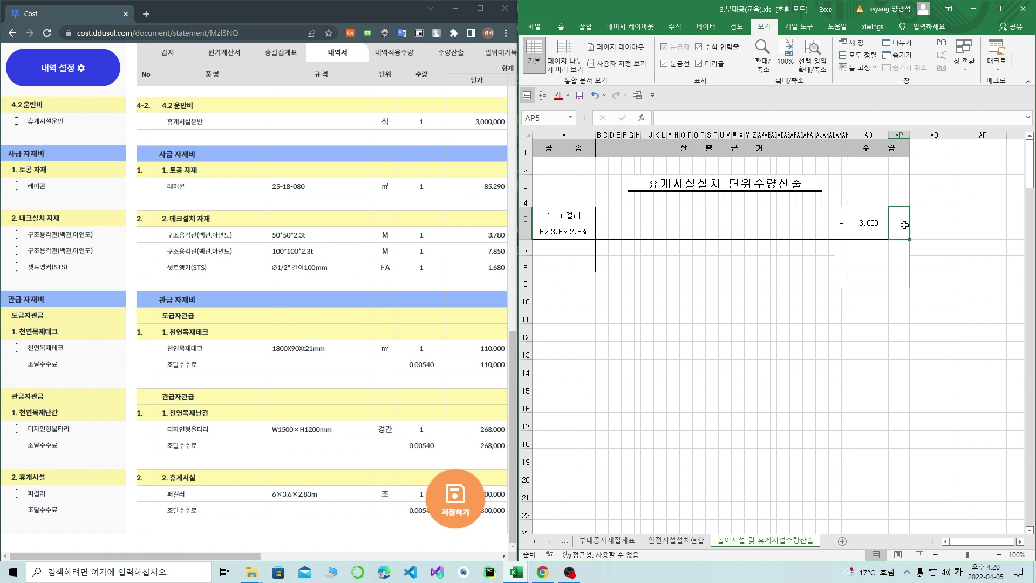
pyautogui.write('개소')
pyautogui.press('Return')
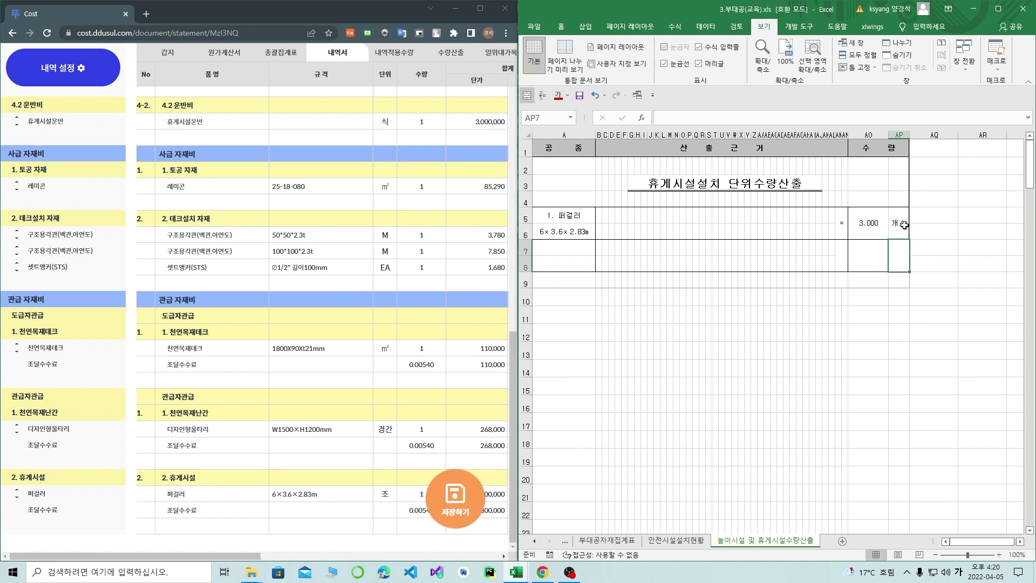
# Step: Open the 안전시설설치현황 sheet and switch it to Normal view
pyautogui.click(678, 545)
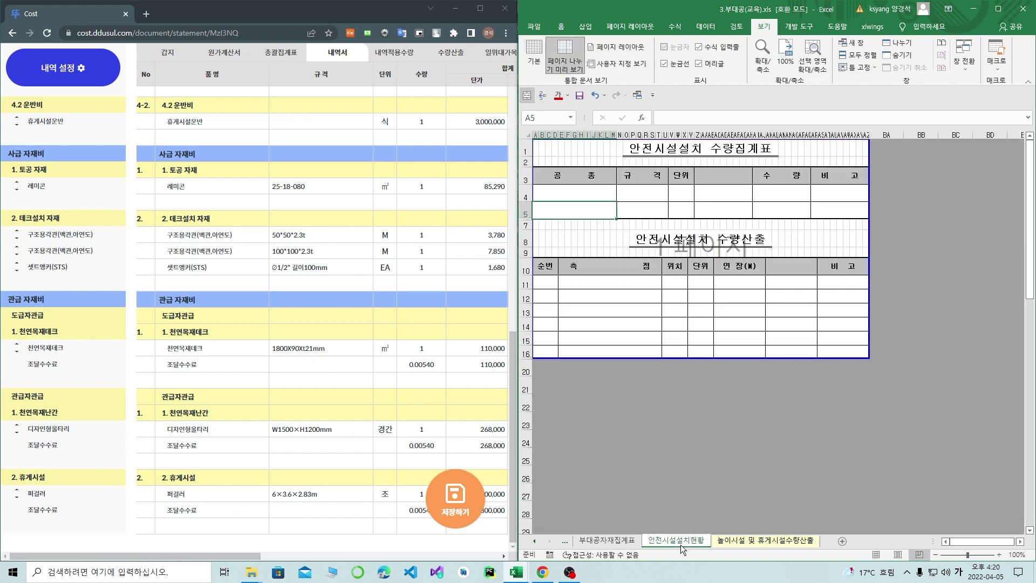
pyautogui.click(554, 152)
pyautogui.click(546, 64)
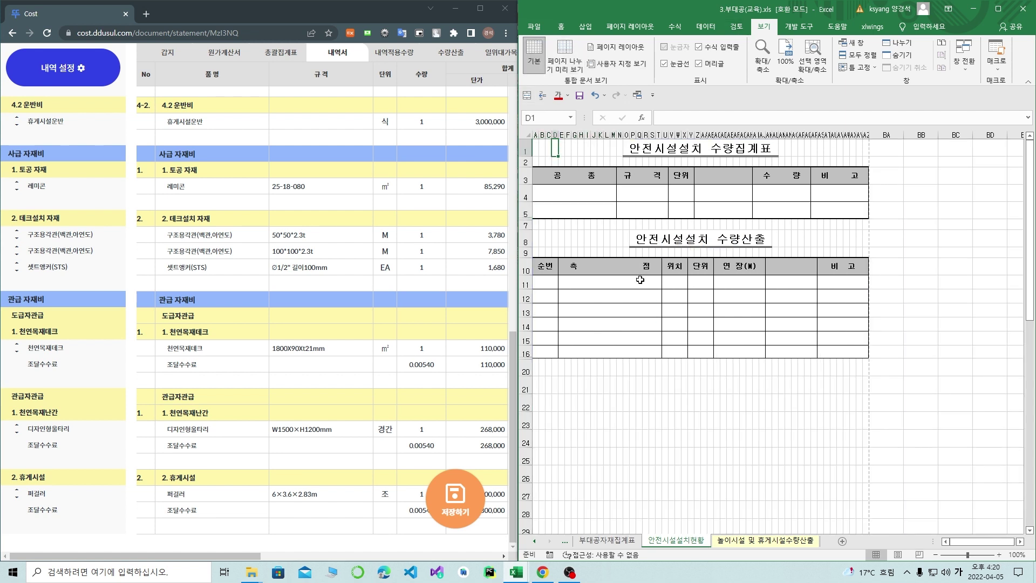
# Step: Examine the 안전시설설치 수량집계표 and 수량산출 tables and the 4.1 안전 시설물공 items in the web cost statement
pyautogui.moveTo(548, 176); pyautogui.dragTo(844, 208)
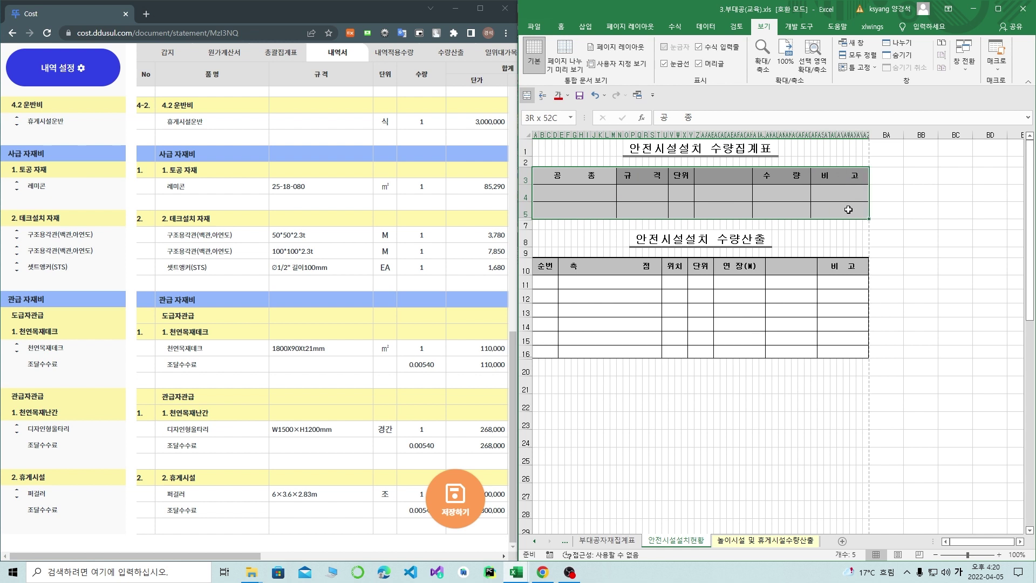
pyautogui.moveTo(546, 270); pyautogui.dragTo(848, 349)
pyautogui.click(848, 350)
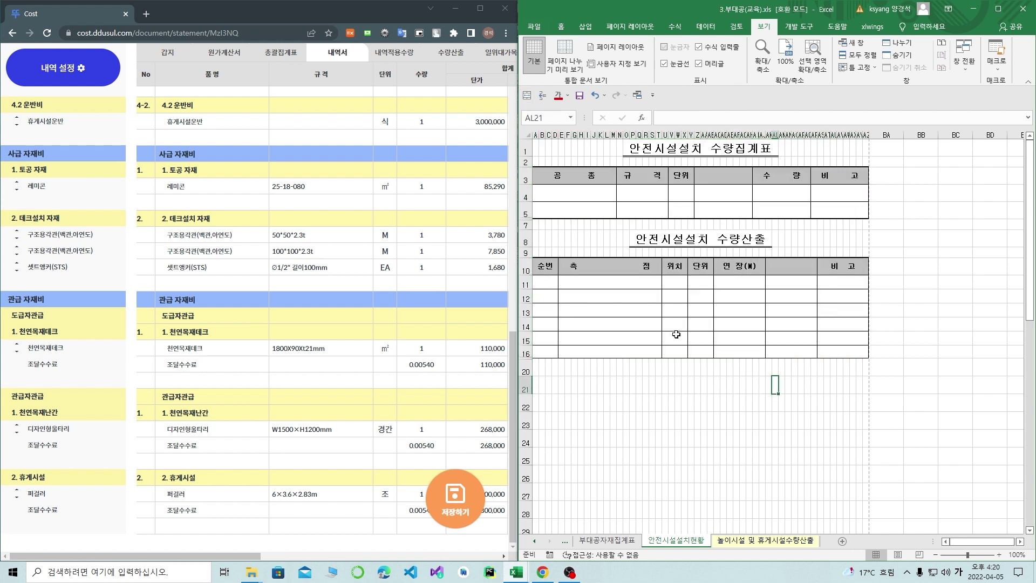
pyautogui.moveTo(594, 266); pyautogui.dragTo(604, 359)
pyautogui.click(651, 410)
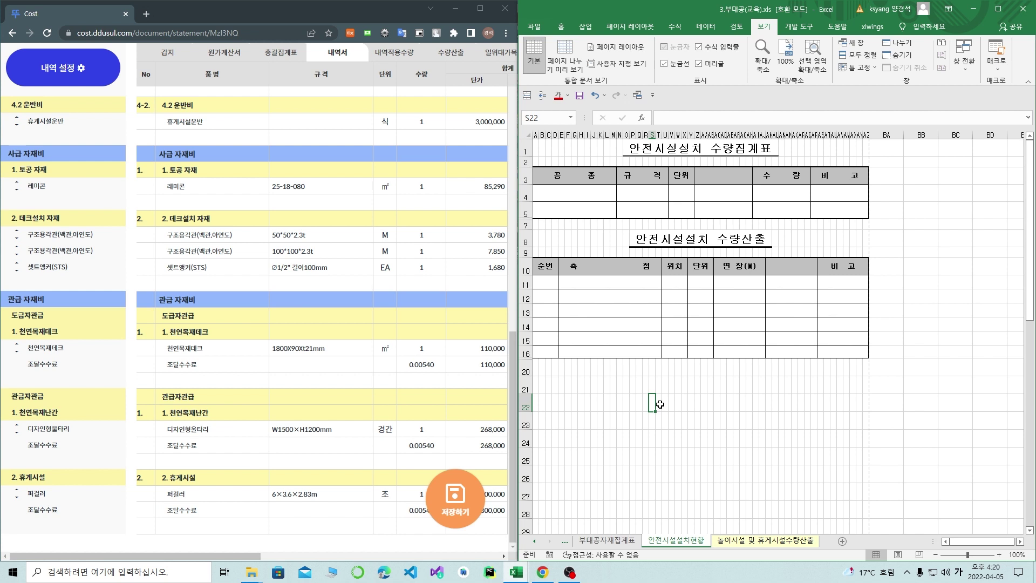
pyautogui.moveTo(531, 277); pyautogui.dragTo(769, 333)
pyautogui.moveTo(696, 321); pyautogui.dragTo(822, 348)
pyautogui.click(591, 194)
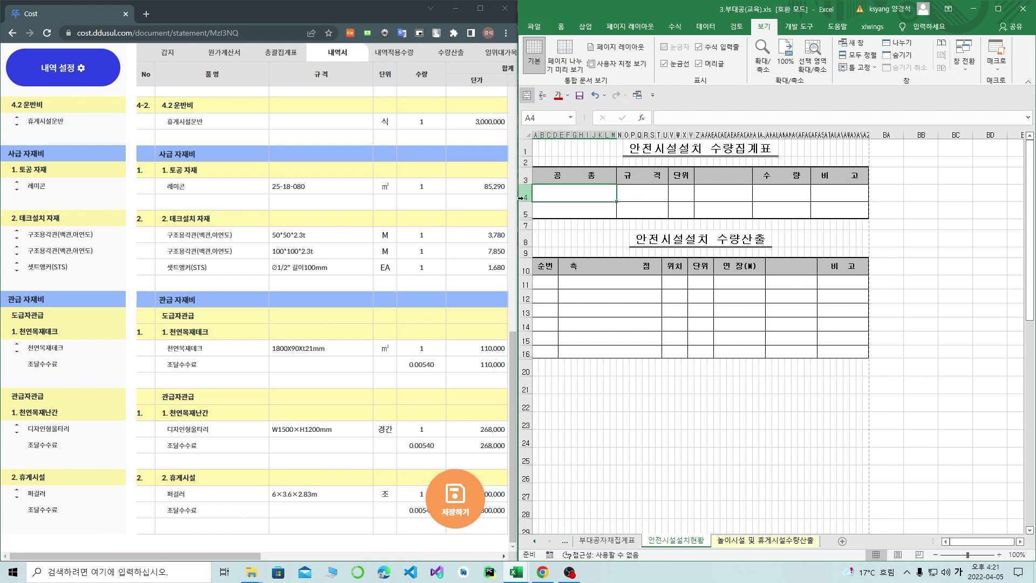
pyautogui.scroll(4, 206, 270)
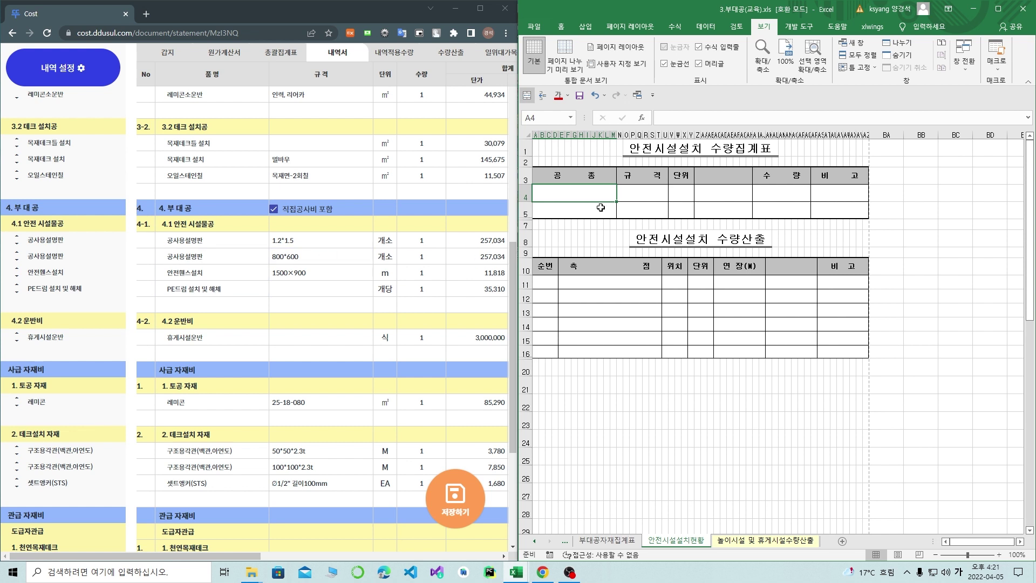
# Step: Insert two rows above the first blank row of the 안전시설설치 수량집계표 table
pyautogui.moveTo(527, 195); pyautogui.dragTo(529, 211)
pyautogui.rightClick(529, 211)
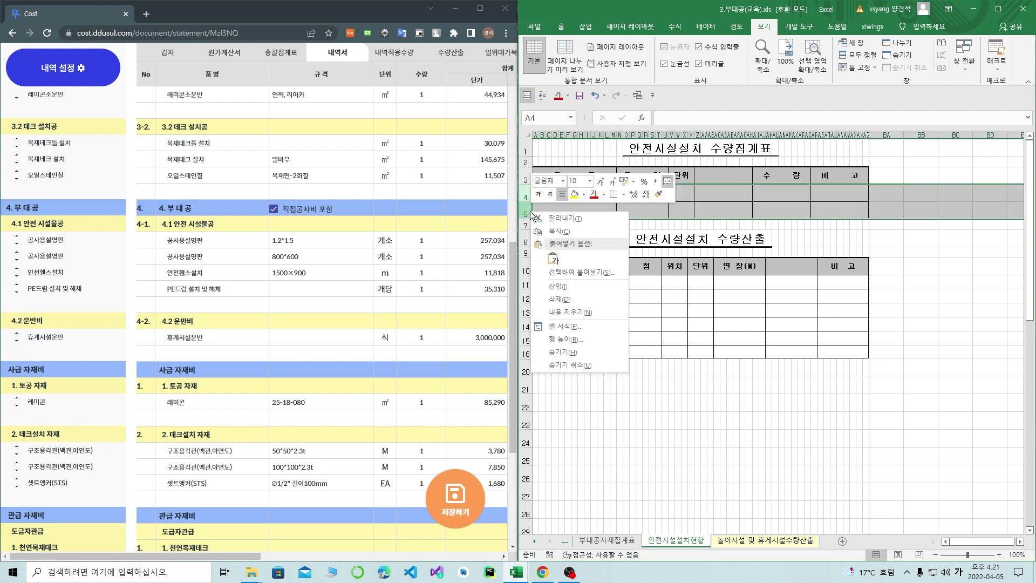
pyautogui.click(552, 289)
pyautogui.click(606, 227)
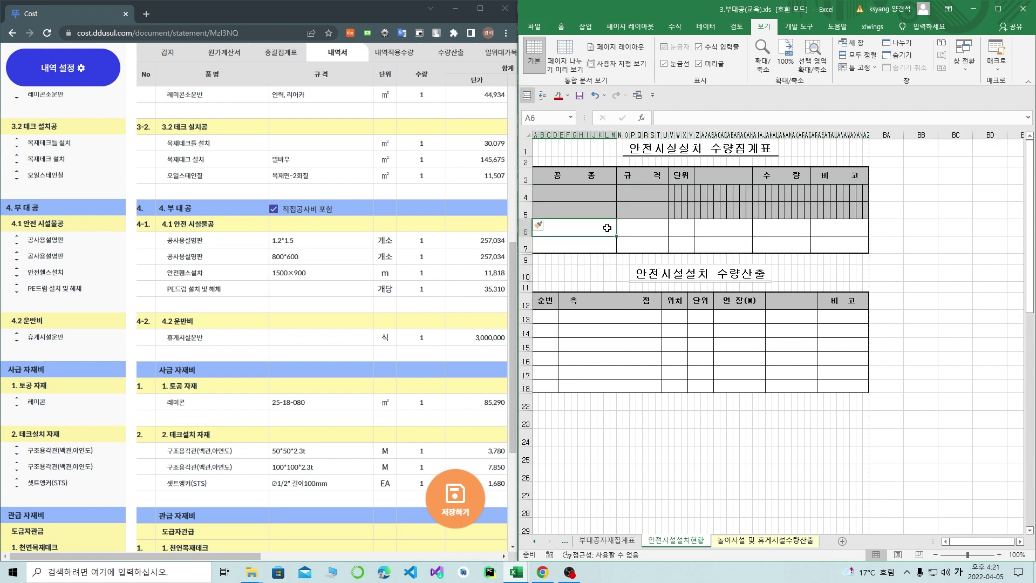
# Step: Copy the blank formatted table row 6 into the newly inserted rows 4 and 5 of the 수량집계표
pyautogui.moveTo(602, 224); pyautogui.dragTo(845, 232)
pyautogui.hotkey('ctrl', 'c')
pyautogui.click(556, 195)
pyautogui.hotkey('ctrl', 'v')
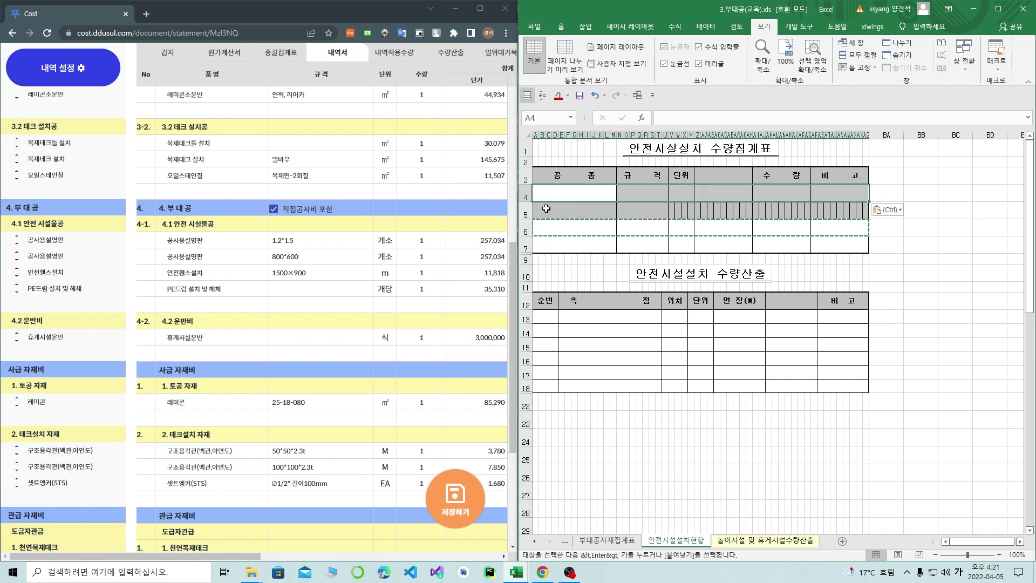
pyautogui.click(566, 213)
pyautogui.hotkey('ctrl', 'v')
pyautogui.press('Escape')
pyautogui.click(570, 194)
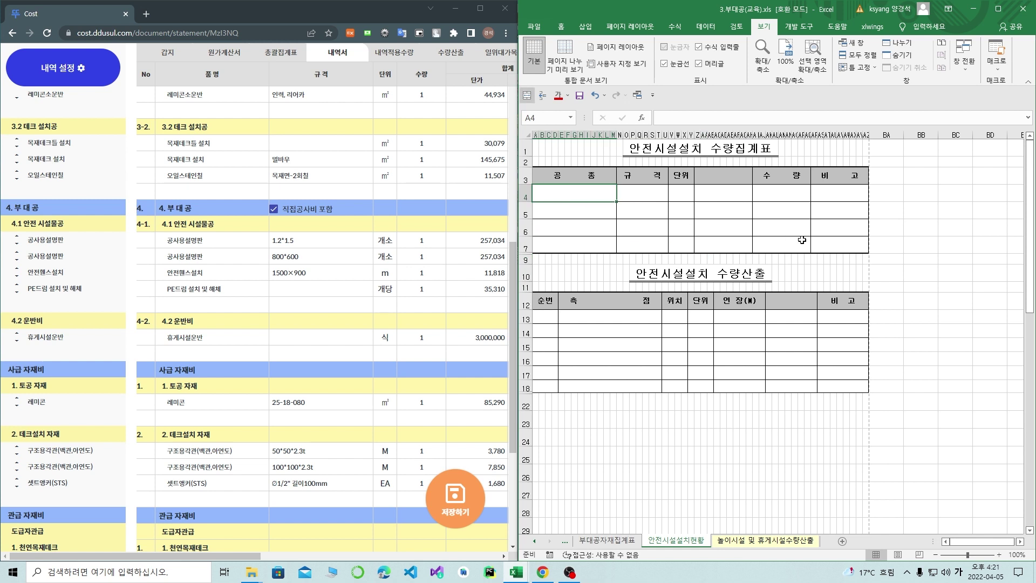
# Step: Enter 공사용설명판 as the work type in rows 4 and 5 of the 수량집계표
pyautogui.click(167, 240)
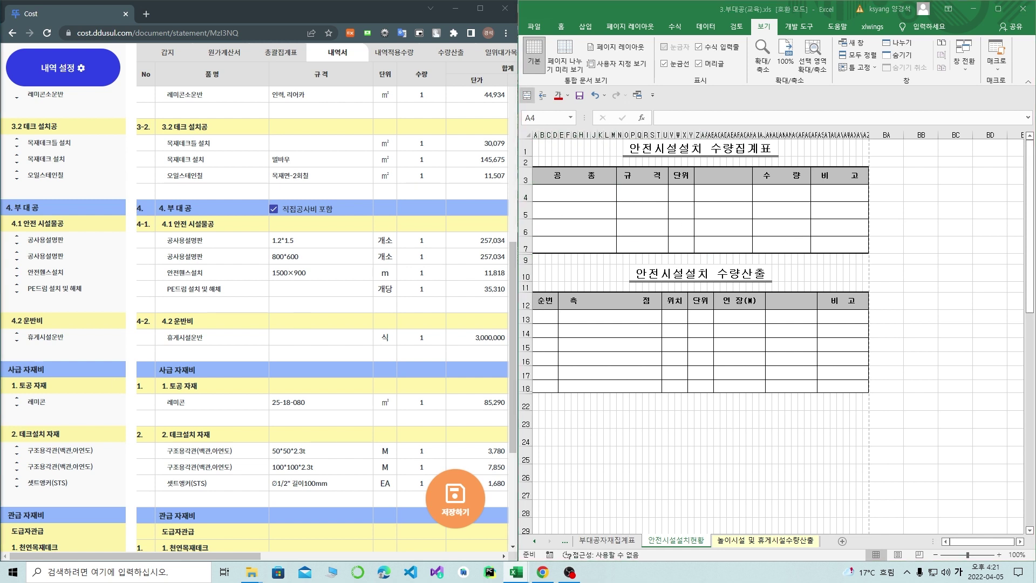
pyautogui.click(574, 193)
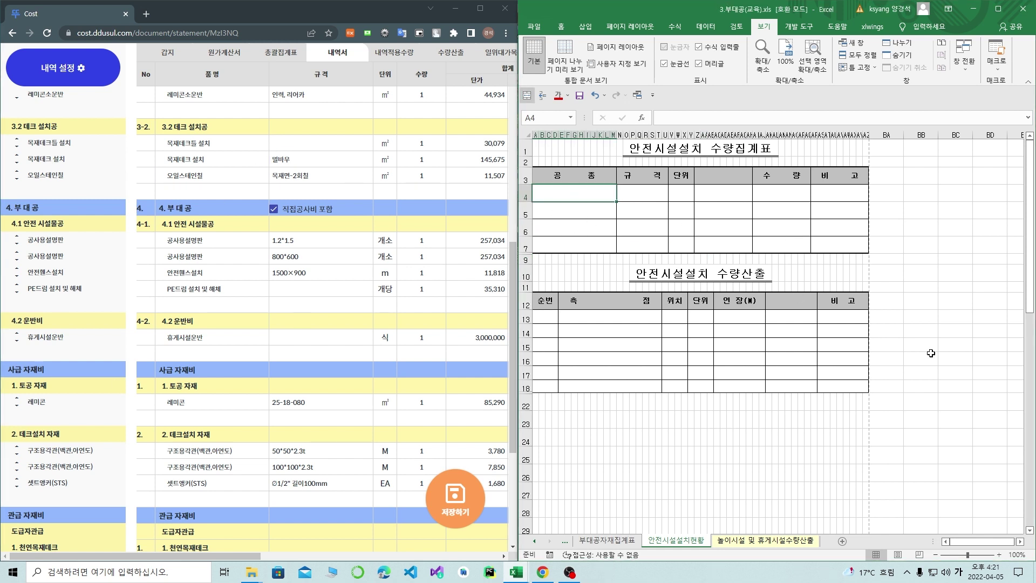
pyautogui.write('ㄱ공사')
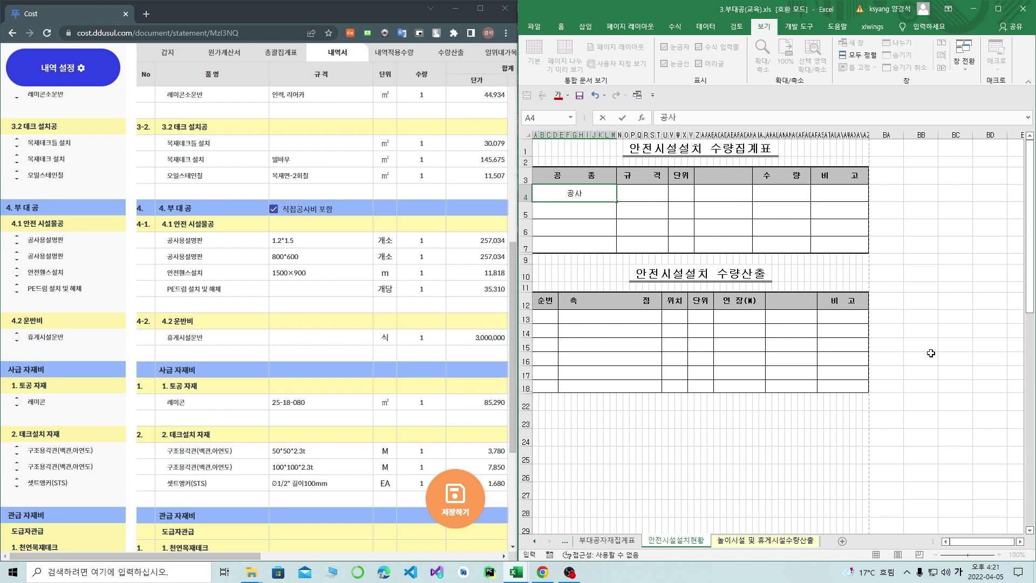
pyautogui.write('용설며명판')
pyautogui.press('Return')
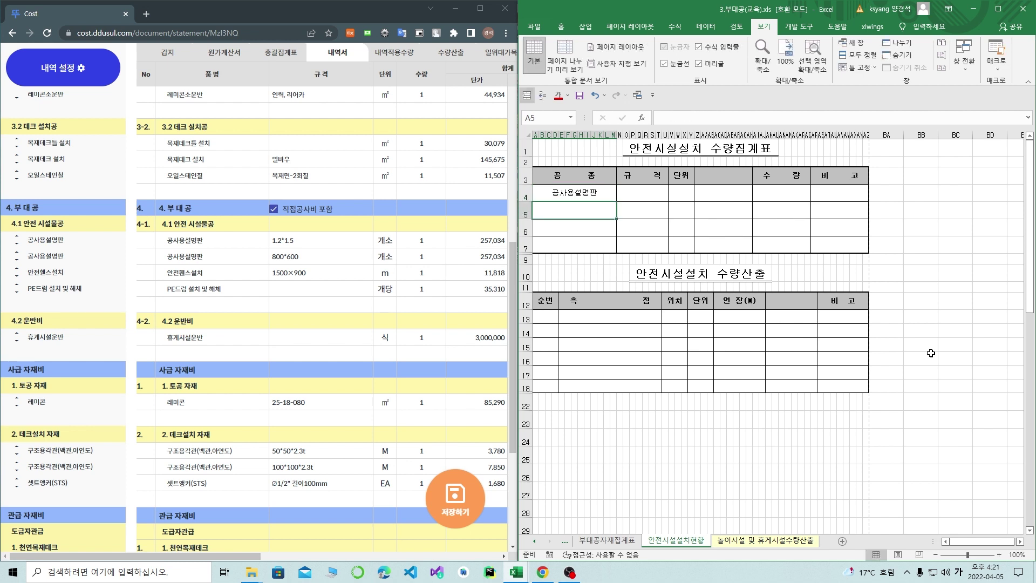
pyautogui.write('공사')
pyautogui.press('Return')
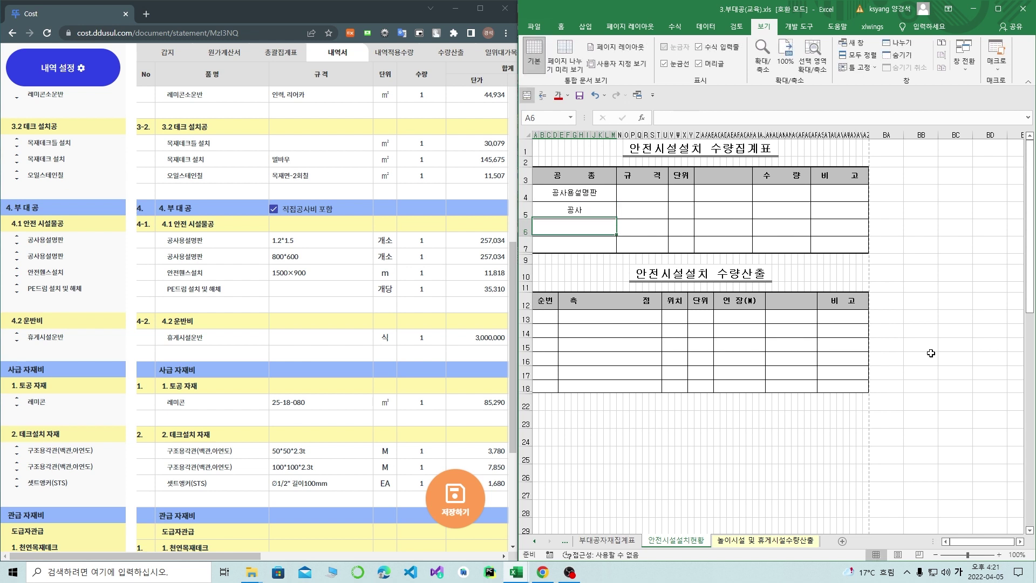
pyautogui.press('Up')
pyautogui.write('공사')
pyautogui.press('Return')
# Step: Enter the 공사용설명판 specifications 1.2*1.5 in row 4 and 800*600 in row 5
pyautogui.press('Up')
pyautogui.press('Up')
pyautogui.press('Right')
pyautogui.write('1.2*1.')
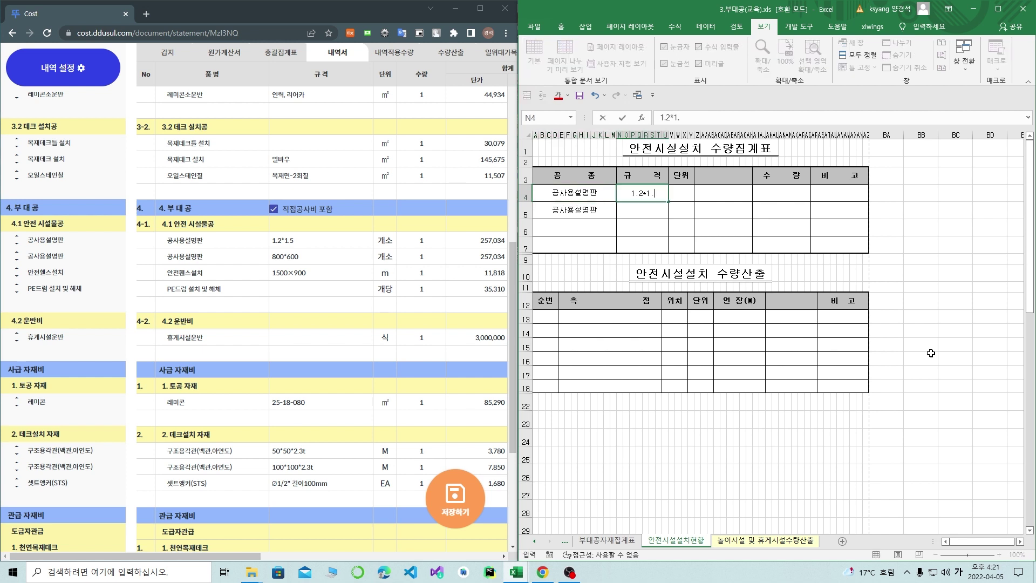
pyautogui.write('5')
pyautogui.press('Return')
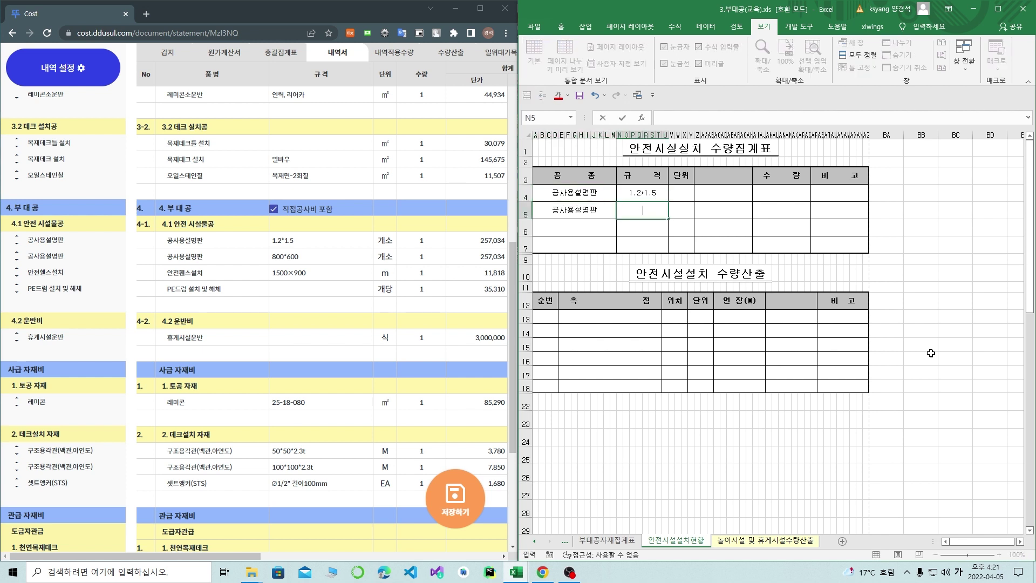
pyautogui.write('00*600')
pyautogui.press('Return')
# Step: Change the specification of the first 공사용설명판 entry in row 4 to 1200*1500
pyautogui.press('Up')
pyautogui.press('Up')
pyautogui.write('1200')
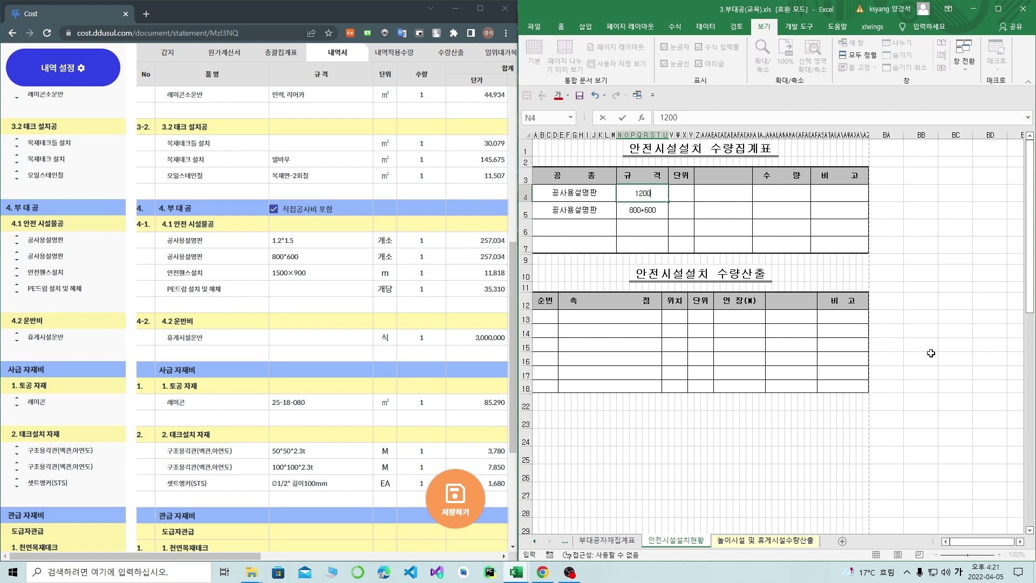
pyautogui.write('*1500')
pyautogui.press('Tab')
# Step: Enter 개소 as the unit for both 공사용설명판 entries in rows 4 and 5
pyautogui.write('ㄱ개소')
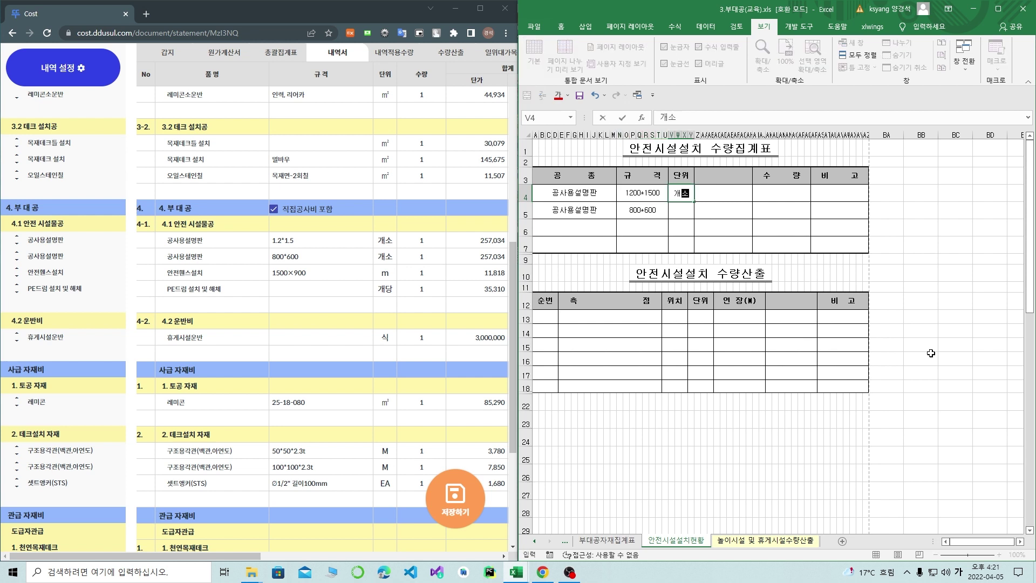
pyautogui.press('Return')
pyautogui.write('개소')
pyautogui.press('Return')
# Step: Enter a quantity of 1 for each of the two 공사용설명판 entries in rows 4 and 5
pyautogui.press('Right')
pyautogui.press('Right')
pyautogui.press('Up')
pyautogui.press('Up')
pyautogui.write('1')
pyautogui.press('Return')
pyautogui.write('1')
pyautogui.press('Return')
# Step: Enter 안전휀스설치 as the work type in row 6 with the specification 1500*900
pyautogui.press('Left')
pyautogui.press('Left')
pyautogui.press('Left')
pyautogui.press('Left')
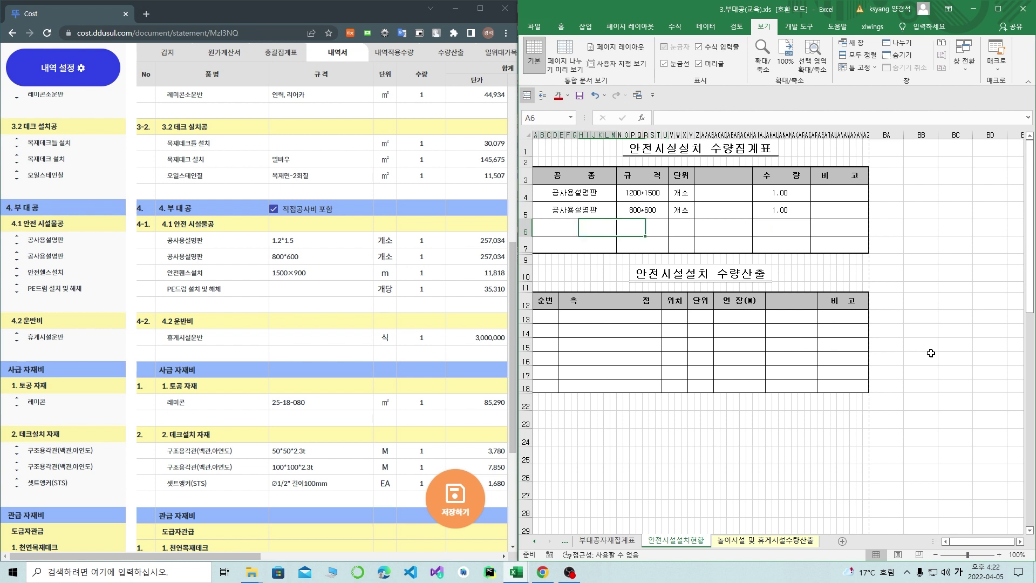
pyautogui.write('안')
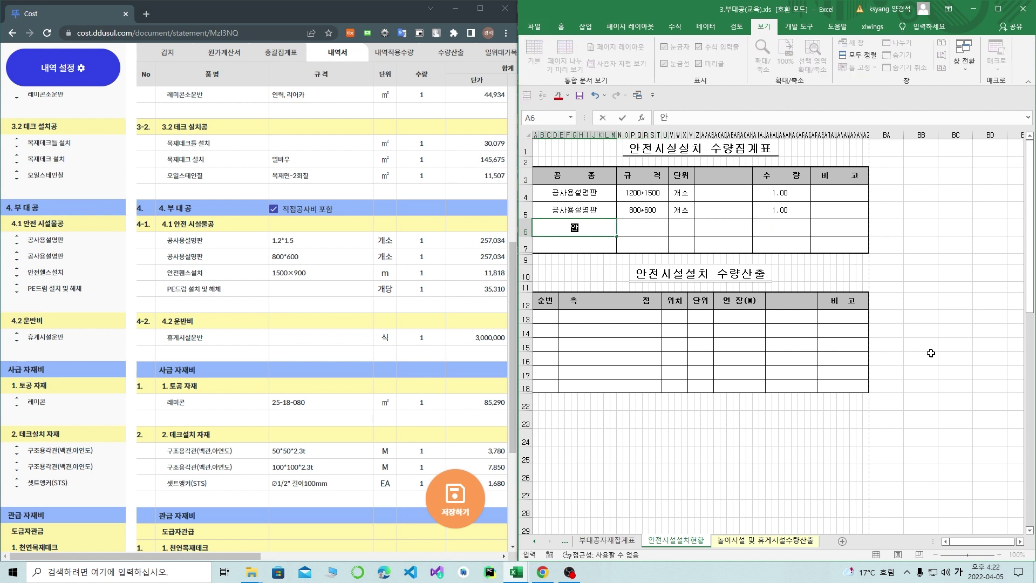
pyautogui.write('전휀슷설치')
pyautogui.press('Tab')
pyautogui.write('1500*900')
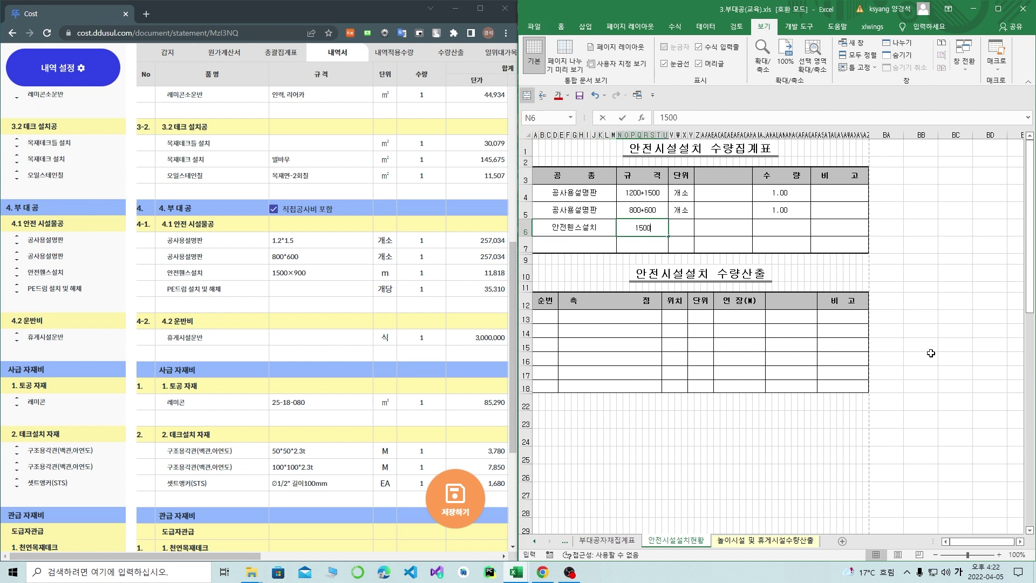
pyautogui.press('Tab')
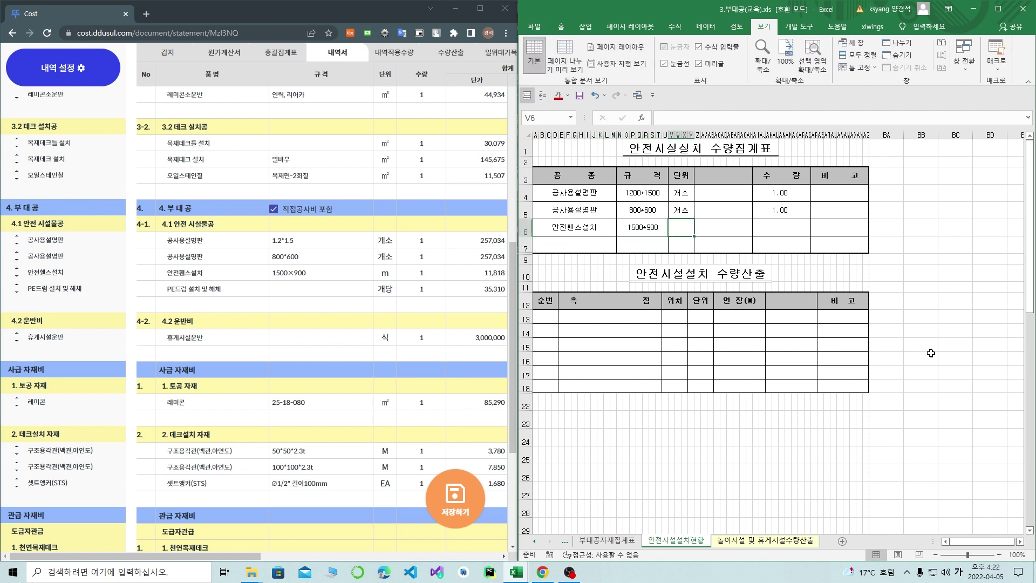
# Step: Enter m as the unit for 안전휀스설치 in row 6
pyautogui.write('ㅡ')
pyautogui.press('BackSpace')
pyautogui.press('Hangul')
pyautogui.write('m')
pyautogui.press('Return')
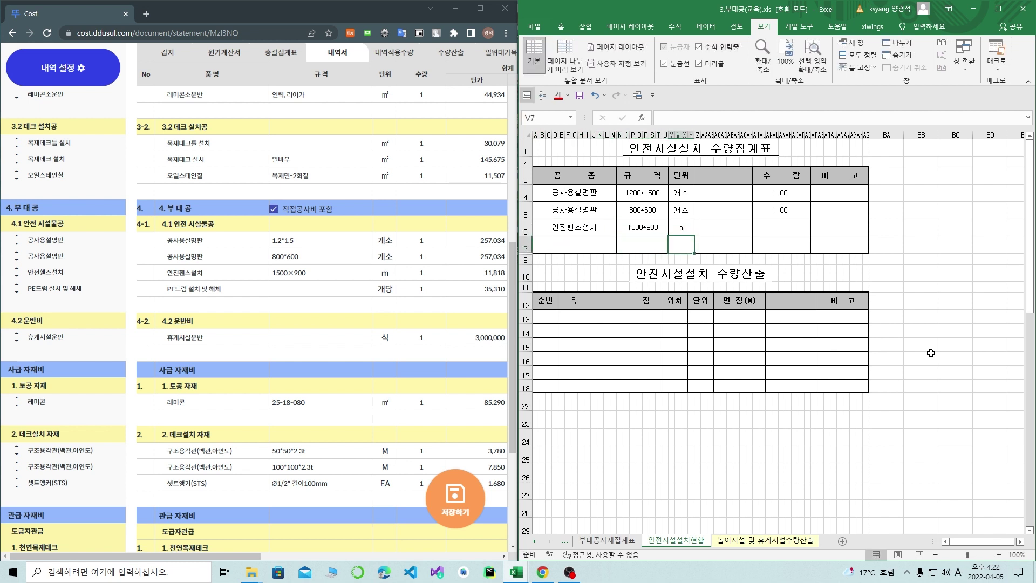
# Step: Enter PE드럼설치및해체 as the work type in row 7 with the unit 개당
pyautogui.write('p')
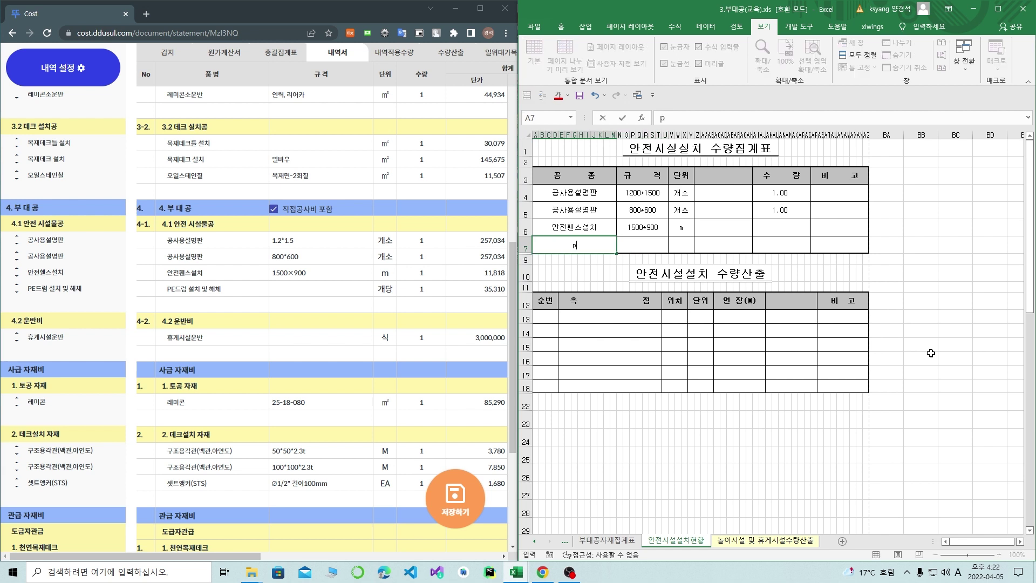
pyautogui.write('E')
pyautogui.press('Hangul')
pyautogui.write('드럼설ㅊㅣ및해체')
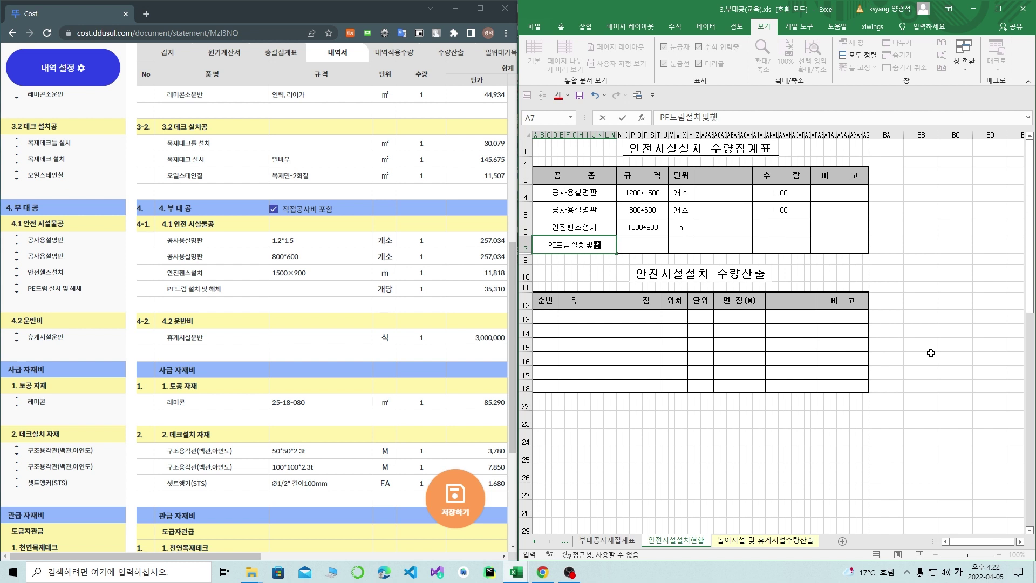
pyautogui.press('Return')
pyautogui.press('Up')
pyautogui.press('Right')
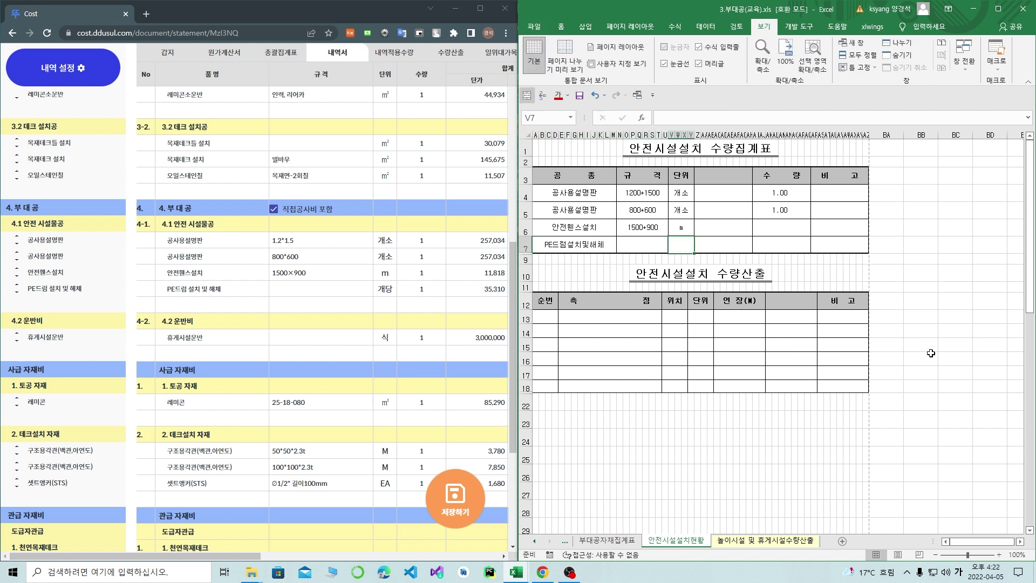
pyautogui.write('개당')
pyautogui.press('Return')
# Step: Enter a quantity of 20 for 안전휀스설치 in row 6
pyautogui.press('Up')
pyautogui.press('Right')
pyautogui.press('Up')
pyautogui.press('Right')
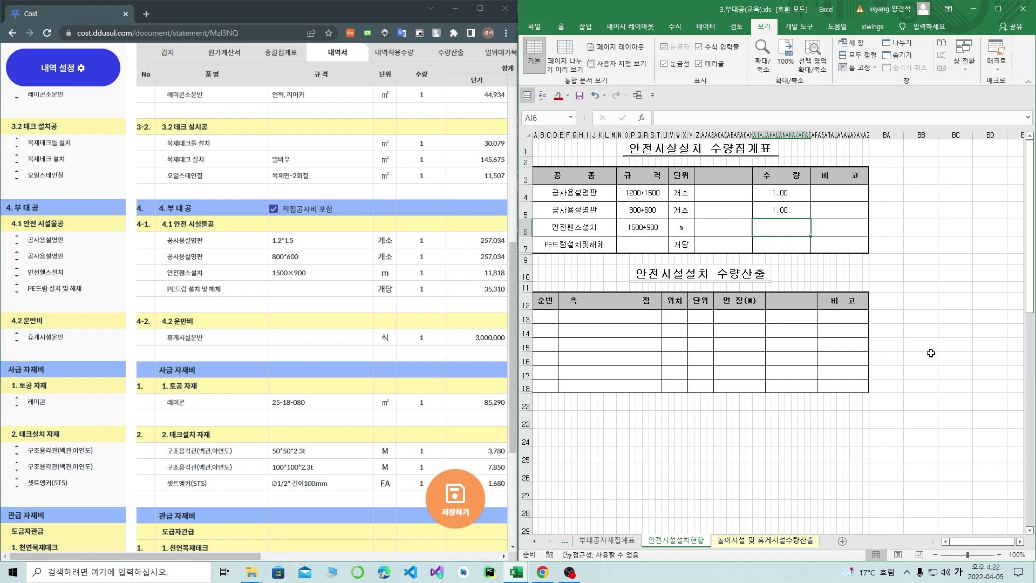
pyautogui.write('20')
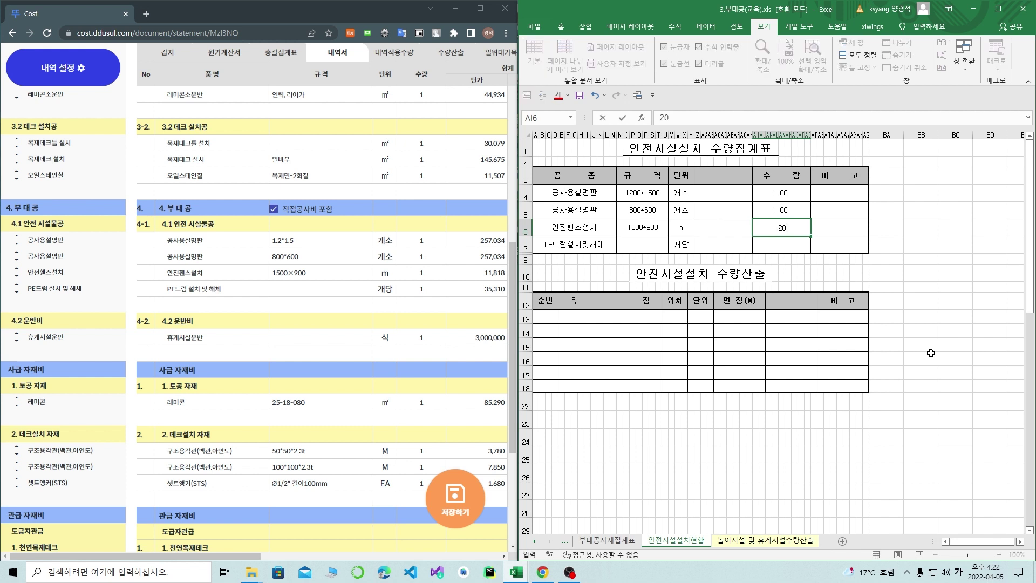
pyautogui.press('Return')
# Step: Enter 윙카호스포함 as the remark for 안전휀스설치 in row 6
pyautogui.press('Up')
pyautogui.press('Right')
pyautogui.write('위카')
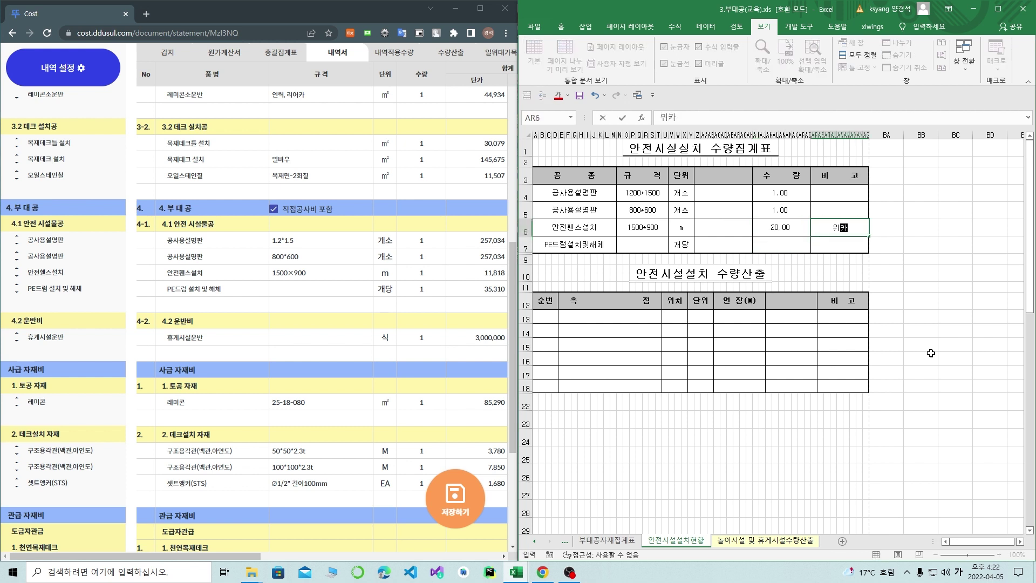
pyautogui.press('BackSpace')
pyautogui.press('BackSpace')
pyautogui.press('BackSpace')
pyautogui.write('우ㅡ')
pyautogui.press('BackSpace')
pyautogui.press('BackSpace')
pyautogui.write('윙카호스포함')
pyautogui.press('Return')
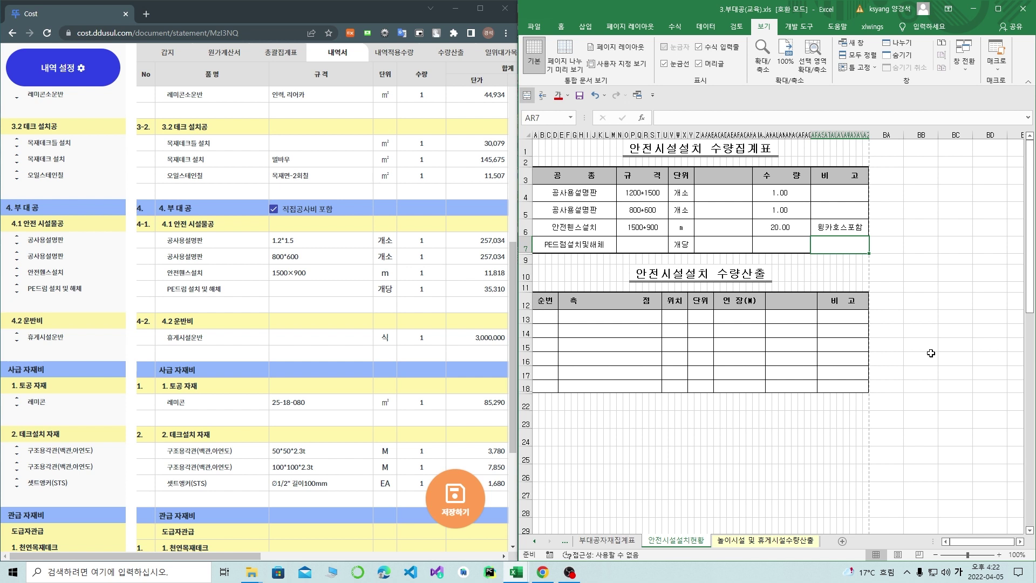
# Step: Enter the remark 분리형 and a quantity of 4 for PE드럼설치및해체 in row 7
pyautogui.write('분리형')
pyautogui.press('Return')
pyautogui.press('Up')
pyautogui.press('Left')
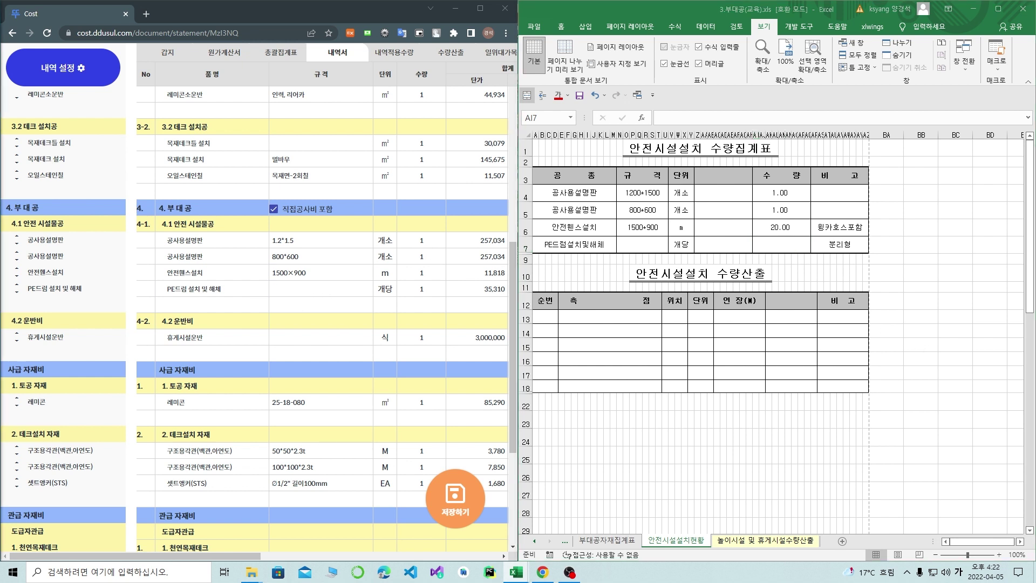
pyautogui.click(784, 249)
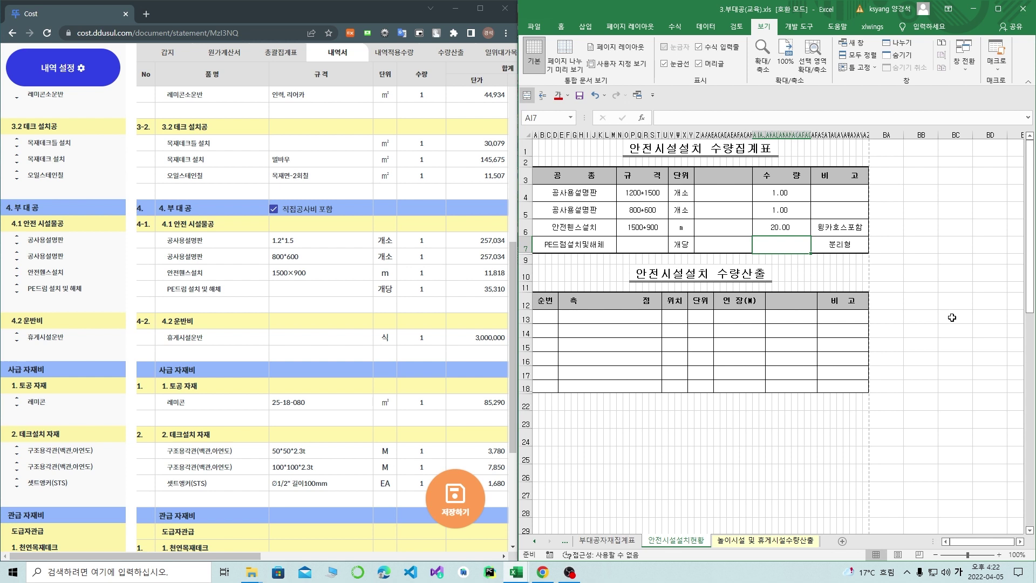
pyautogui.write('4')
# Step: Change the unit of PE드럼설치및해체 in row 7 to 개소
pyautogui.press('Left')
pyautogui.press('Left')
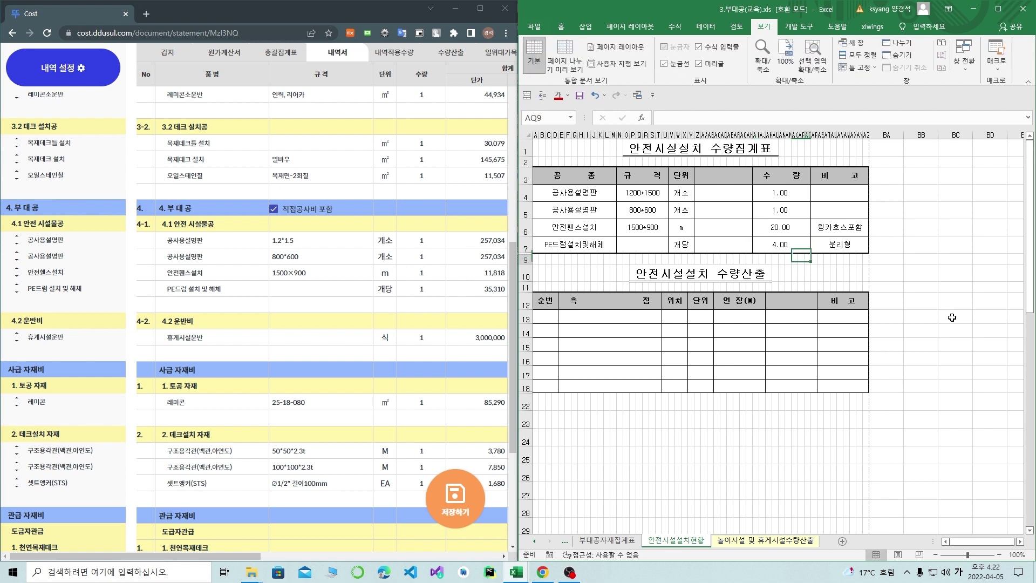
pyautogui.write('개소')
pyautogui.press('Return')
# Step: Switch to the web cost statement and change the unit of PE드럼 설치 및 해체 to 개소
pyautogui.click(384, 289)
pyautogui.write('개소')
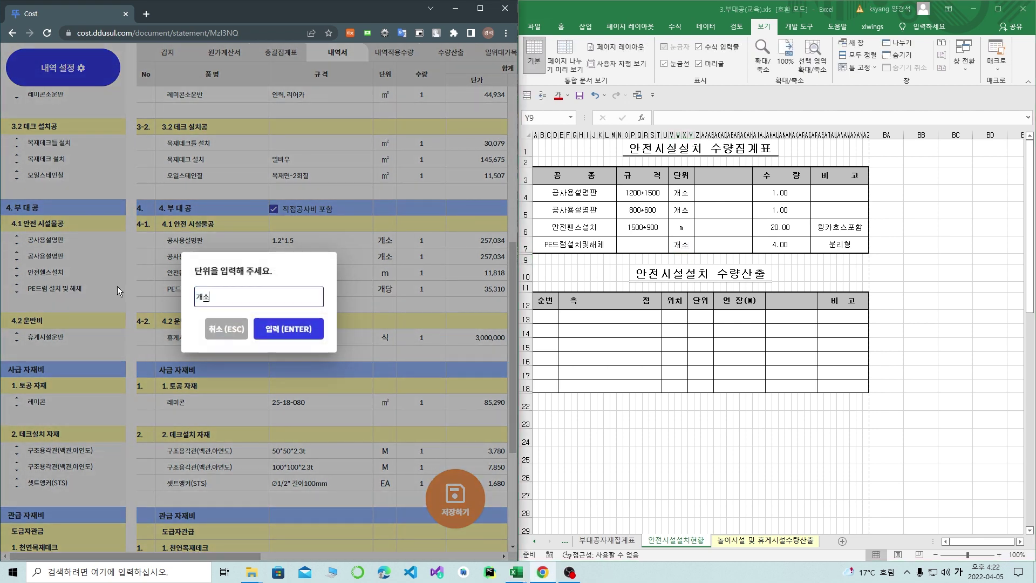
pyautogui.press('Return')
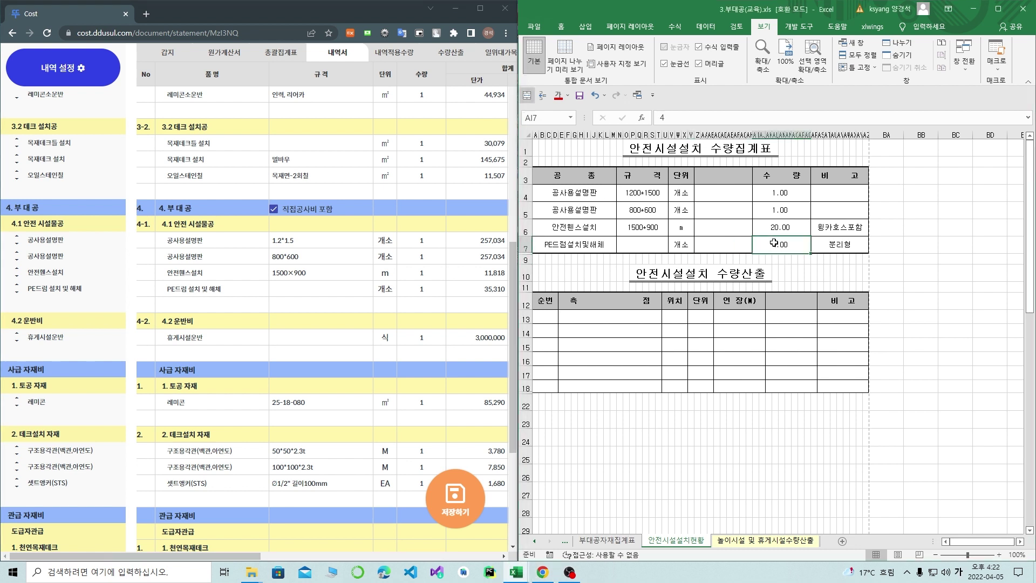
pyautogui.click(687, 247)
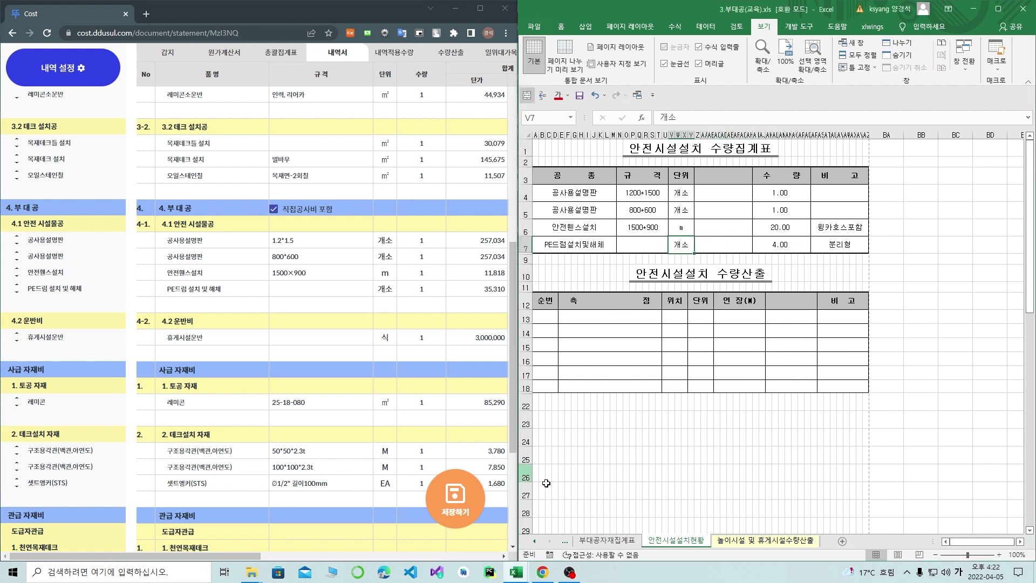
# Step: Insert five rows between rows 4 and 5 of the 부대공 자재집계표 table on the 부대공자재집계표 sheet
pyautogui.click(626, 540)
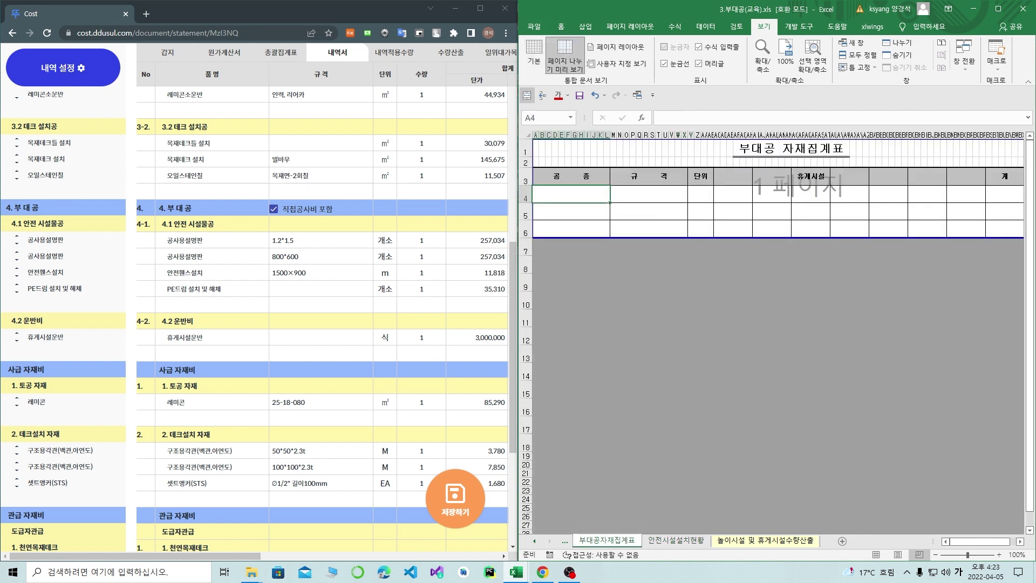
pyautogui.click(676, 287)
pyautogui.click(668, 317)
pyautogui.click(828, 155)
pyautogui.click(668, 302)
pyautogui.click(585, 200)
pyautogui.moveTo(525, 198); pyautogui.dragTo(525, 232)
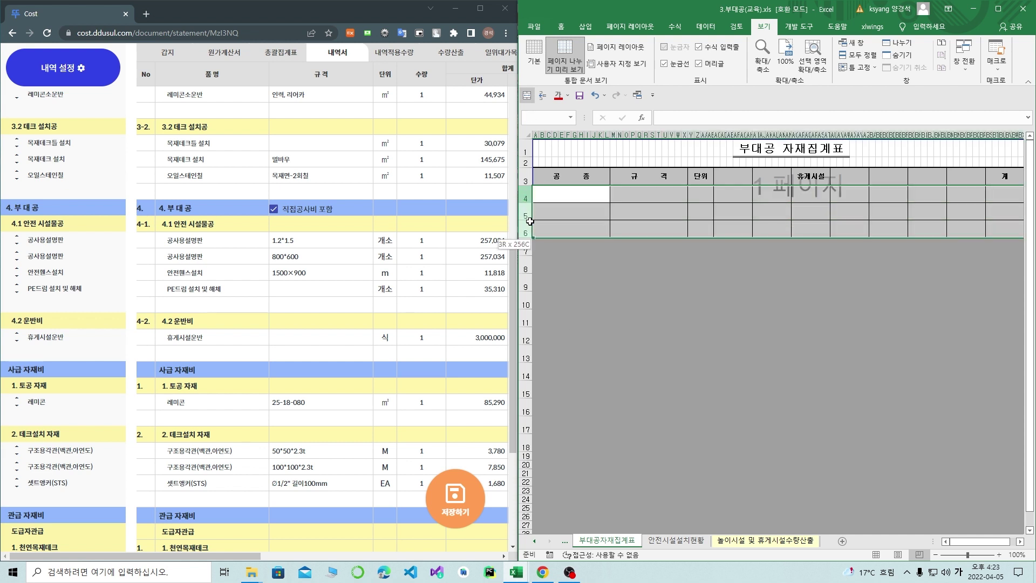
pyautogui.click(523, 214)
pyautogui.rightClick(524, 214)
pyautogui.click(555, 285)
pyautogui.rightClick(525, 214)
pyautogui.click(555, 291)
pyautogui.keyDown('shift'); pyautogui.click(523, 244); pyautogui.keyUp('shift')
pyautogui.rightClick(523, 244)
pyautogui.click(553, 319)
pyautogui.click(640, 348)
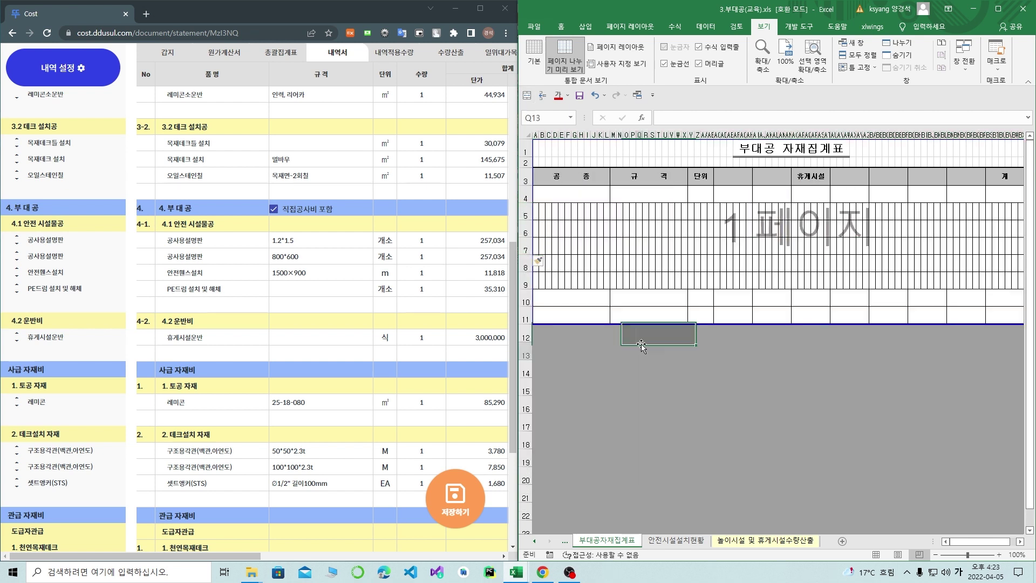
# Step: Copy the blank formatted table row 10 into the inserted rows 5 to 9 of the 부대공 자재집계표
pyautogui.moveTo(550, 296); pyautogui.dragTo(991, 300)
pyautogui.hotkey('ctrl', 'c')
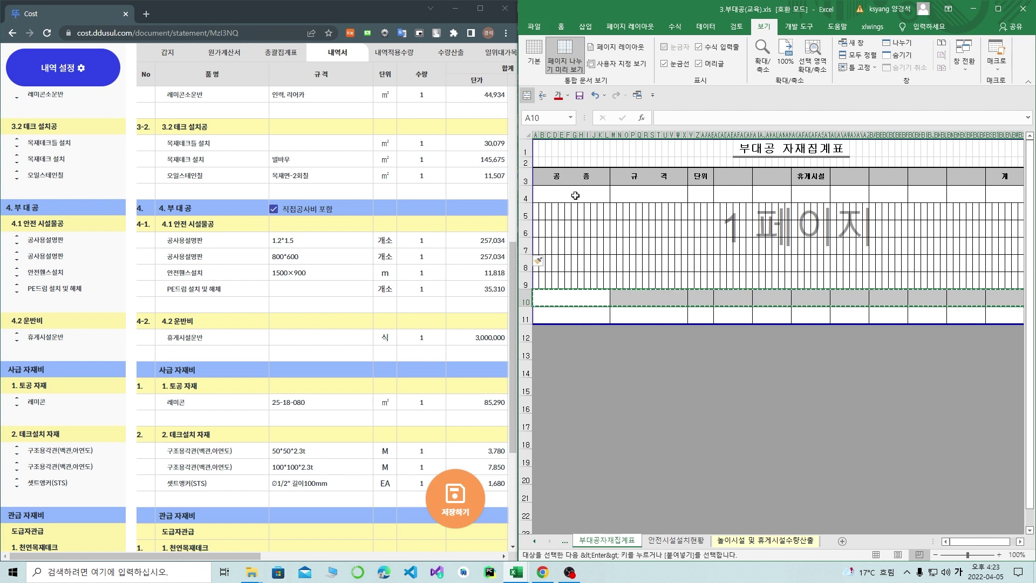
pyautogui.click(535, 207)
pyautogui.moveTo(535, 206); pyautogui.dragTo(540, 283)
pyautogui.hotkey('ctrl', 'v')
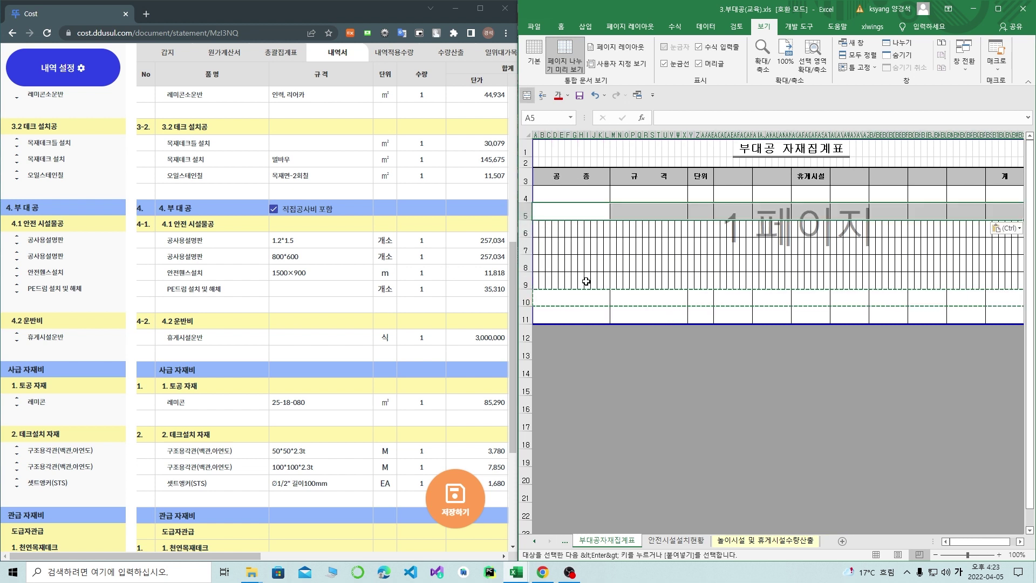
pyautogui.click(536, 227)
pyautogui.hotkey('ctrl', 'v')
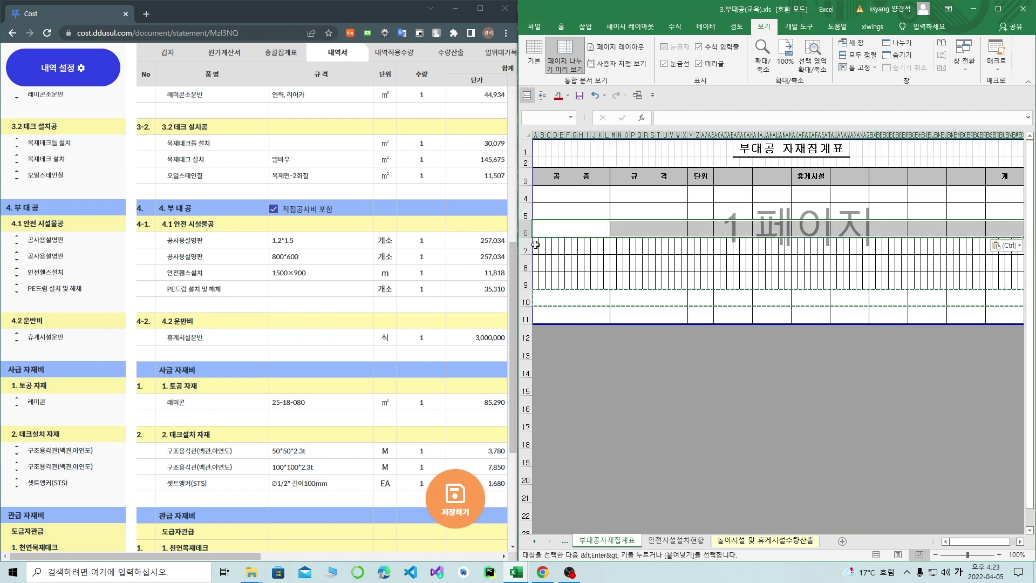
pyautogui.click(537, 245)
pyautogui.hotkey('ctrl', 'v')
pyautogui.click(538, 260)
pyautogui.hotkey('ctrl', 'v')
pyautogui.click(539, 280)
pyautogui.hotkey('ctrl', 'v')
pyautogui.press('Escape')
# Step: Link the work types in rows 4 and 5 to the two 공사용설명판 cells on the 안전시설설치현황 sheet
pyautogui.click(559, 207)
pyautogui.click(567, 198)
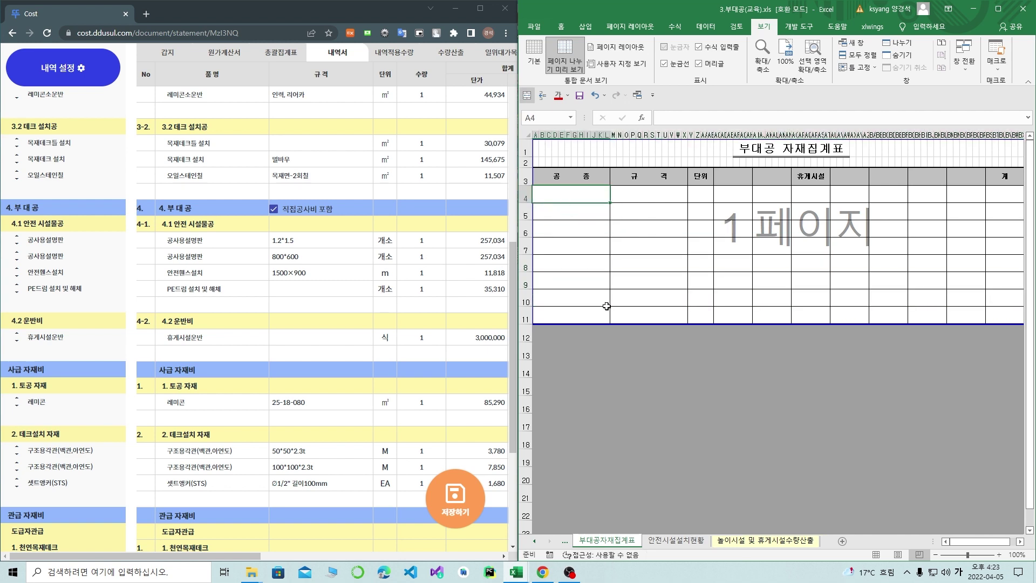
pyautogui.write('=')
pyautogui.click(676, 539)
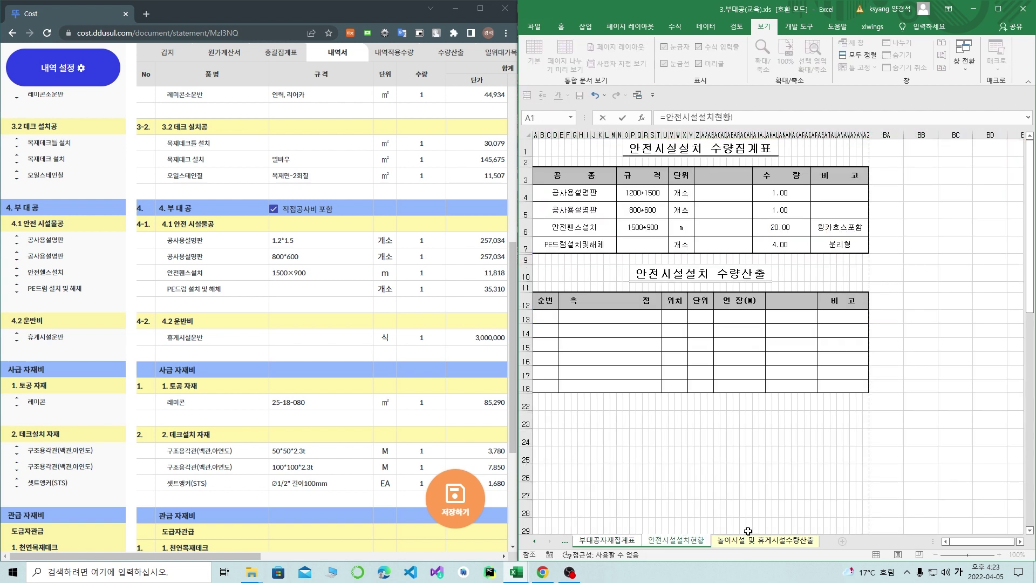
pyautogui.click(593, 190)
pyautogui.press('Return')
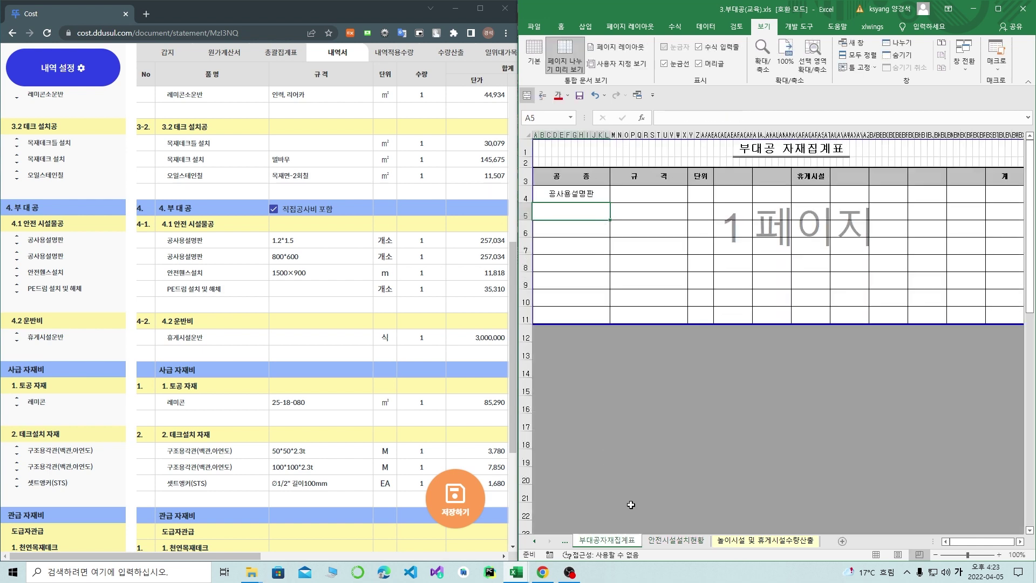
pyautogui.write('=')
pyautogui.click(676, 541)
pyautogui.click(592, 210)
pyautogui.press('Return')
# Step: Link the work types in rows 6 and 7 to 안전휀스설치 and PE드럼설치및해체 on the 안전시설설치현황 sheet
pyautogui.write('=')
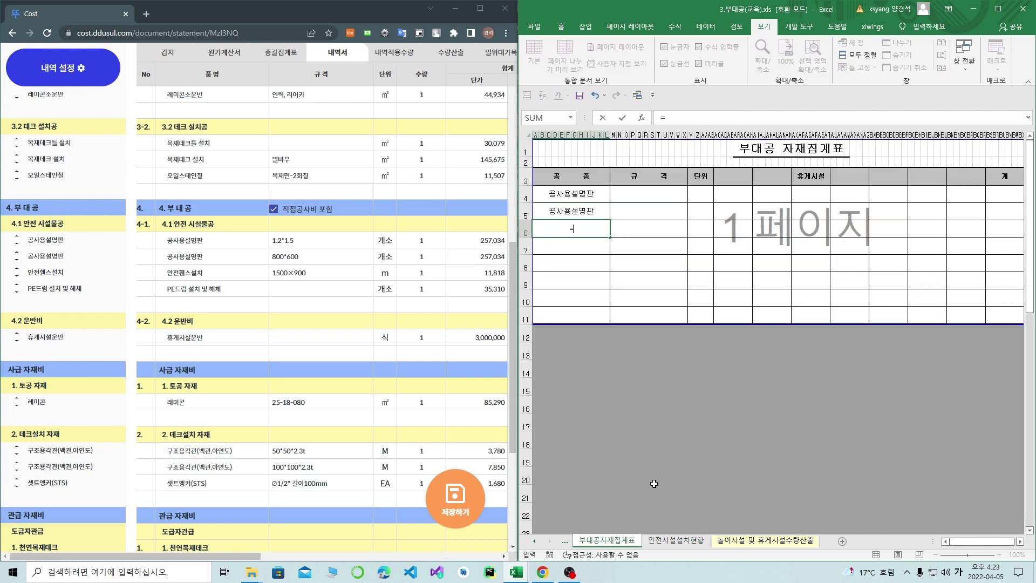
pyautogui.click(668, 541)
pyautogui.click(588, 226)
pyautogui.press('Return')
pyautogui.write('=')
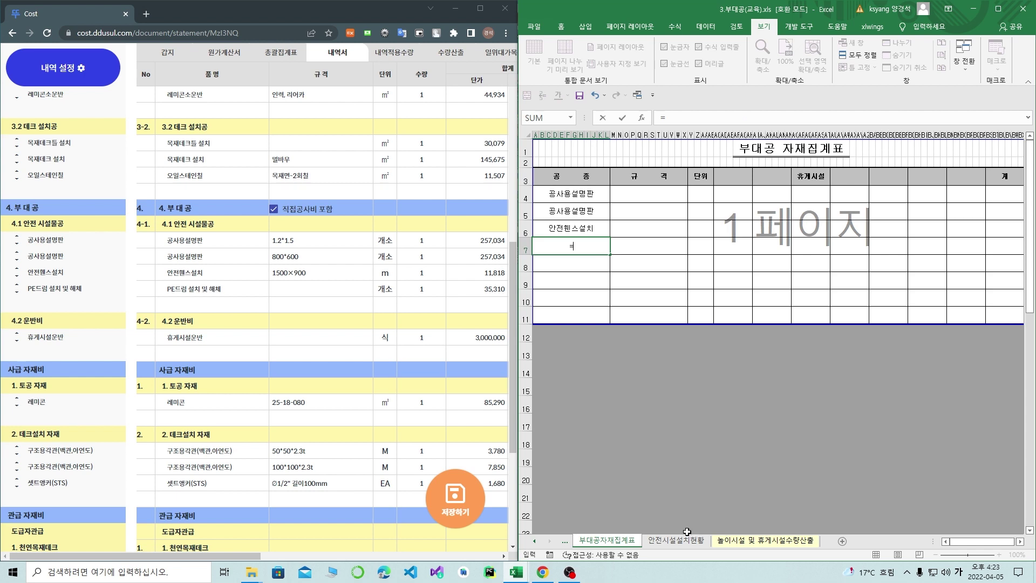
pyautogui.click(677, 540)
pyautogui.click(583, 245)
pyautogui.press('Return')
# Step: Link the specifications in rows 4 and 5 to the 1200*1500 and 800*600 cells on the 안전시설설치현황 sheet
pyautogui.click(620, 199)
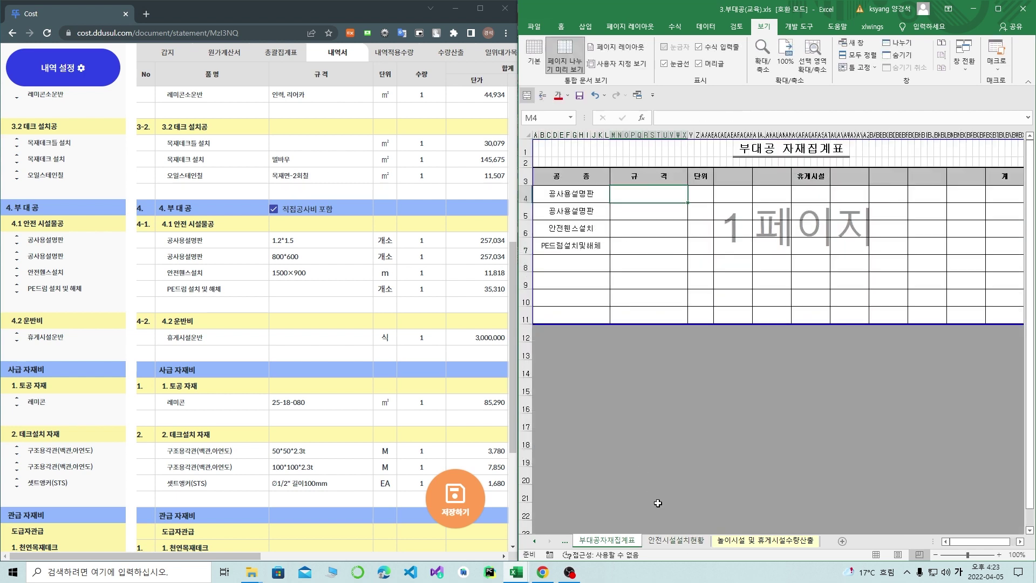
pyautogui.write('=')
pyautogui.click(669, 540)
pyautogui.click(648, 193)
pyautogui.press('Return')
pyautogui.write('=')
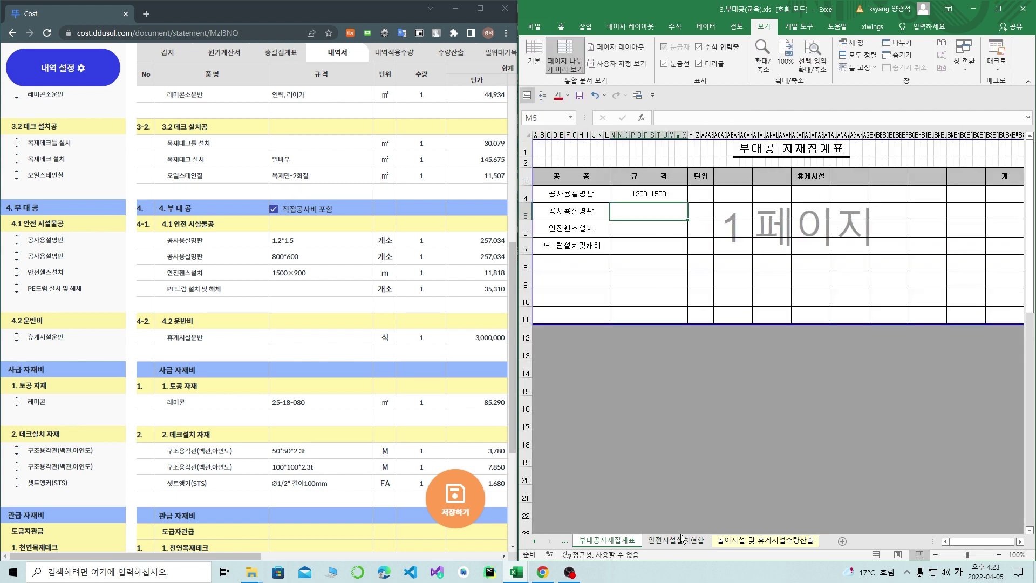
pyautogui.click(677, 540)
pyautogui.click(656, 210)
pyautogui.press('Return')
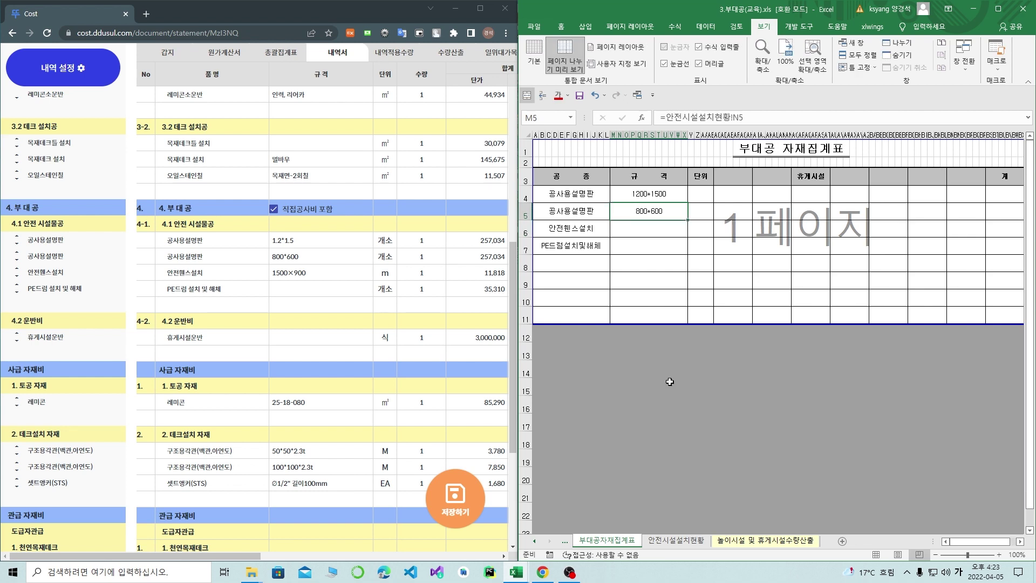
# Step: Link the units in rows 4 and 5 to the two 공사용설명판 unit cells (개소) on the 안전시설설치현황 sheet
pyautogui.click(701, 196)
pyautogui.write('=')
pyautogui.click(677, 540)
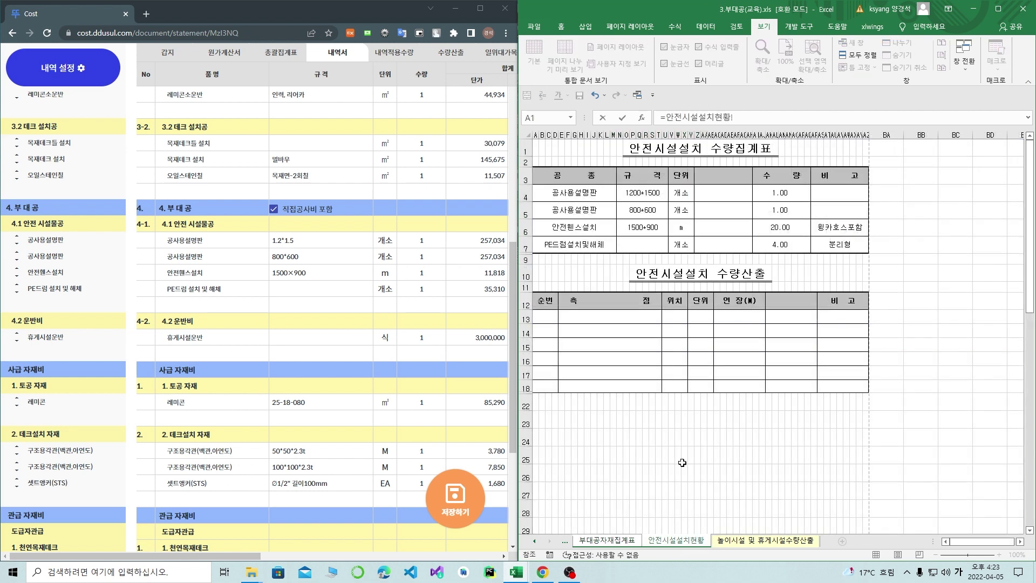
pyautogui.click(688, 194)
pyautogui.press('Return')
pyautogui.write('=')
pyautogui.click(677, 540)
pyautogui.click(688, 214)
pyautogui.press('Return')
# Step: Link the specification of 안전휀스설치 in row 6 to the 1500*900 cell on the 안전시설설치현황 sheet
pyautogui.moveTo(584, 210); pyautogui.dragTo(707, 262)
pyautogui.click(533, 316)
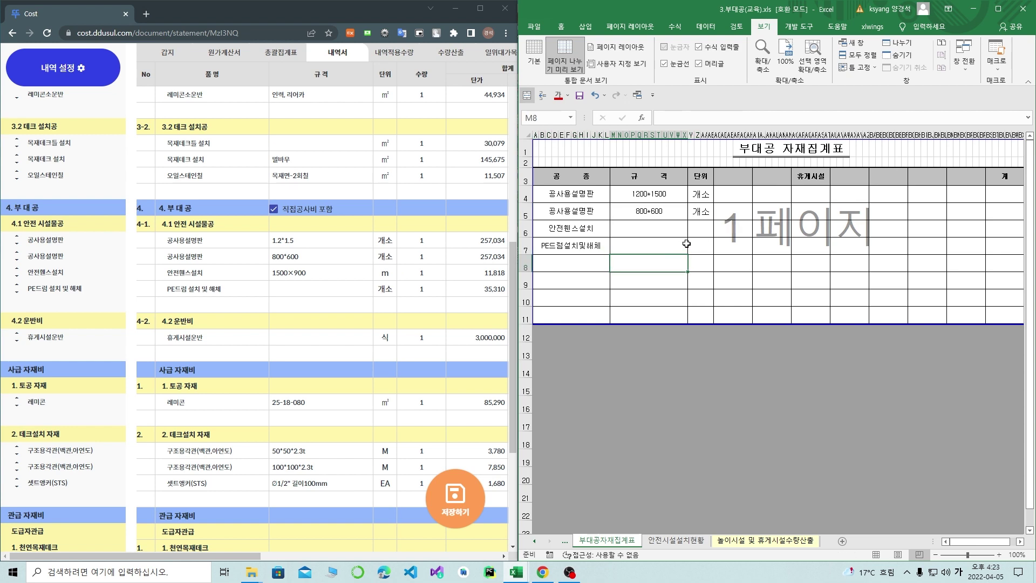
pyautogui.click(675, 540)
pyautogui.click(626, 541)
pyautogui.click(654, 228)
pyautogui.write('=')
pyautogui.click(675, 540)
pyautogui.press('Escape')
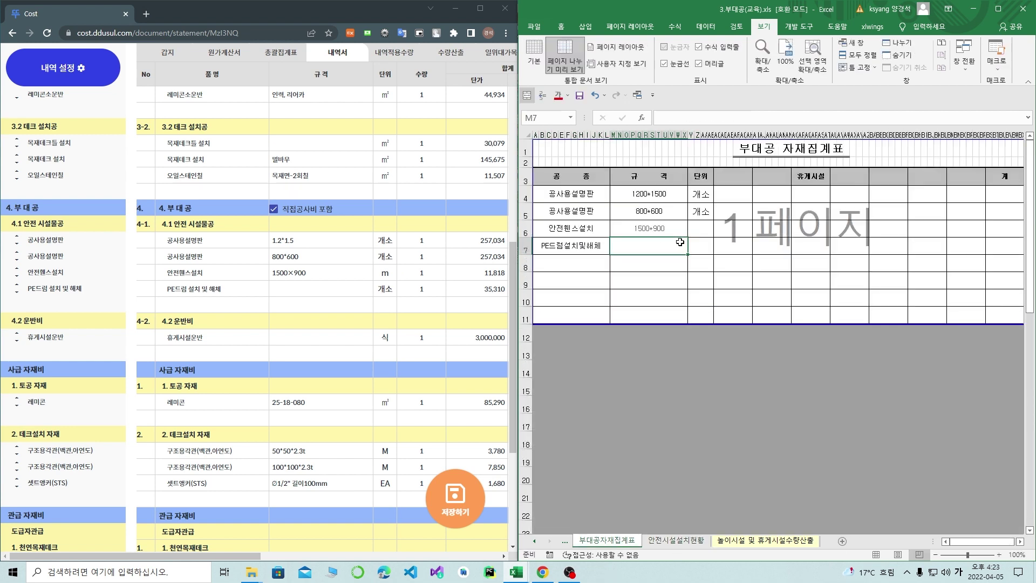
# Step: Link the units in rows 6 and 7 to the m and 개소 cells on the 안전시설설치현황 sheet
pyautogui.write('=')
pyautogui.click(675, 540)
pyautogui.click(682, 226)
pyautogui.press('Return')
pyautogui.write('=')
pyautogui.click(678, 541)
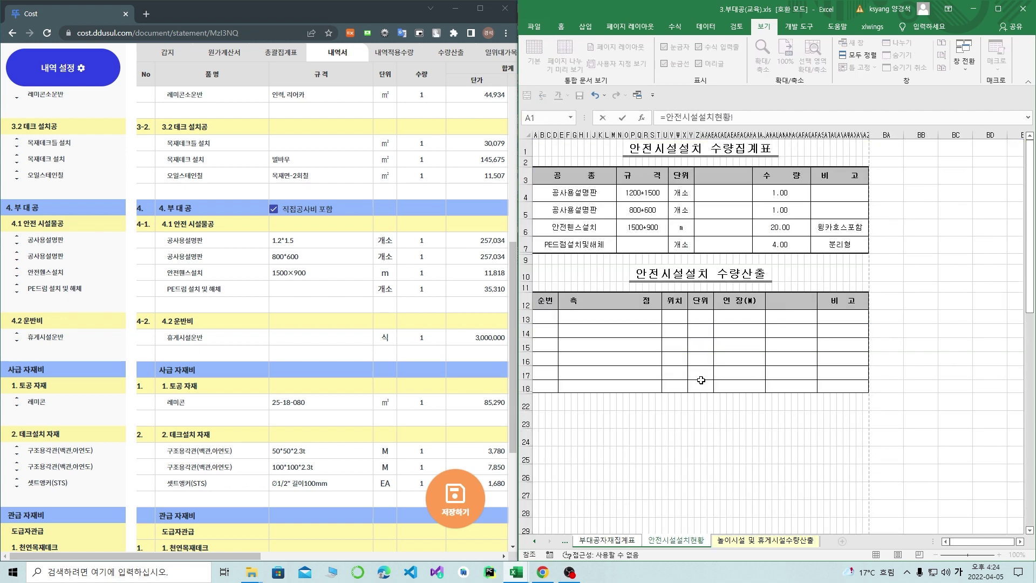
pyautogui.click(684, 252)
pyautogui.press('Return')
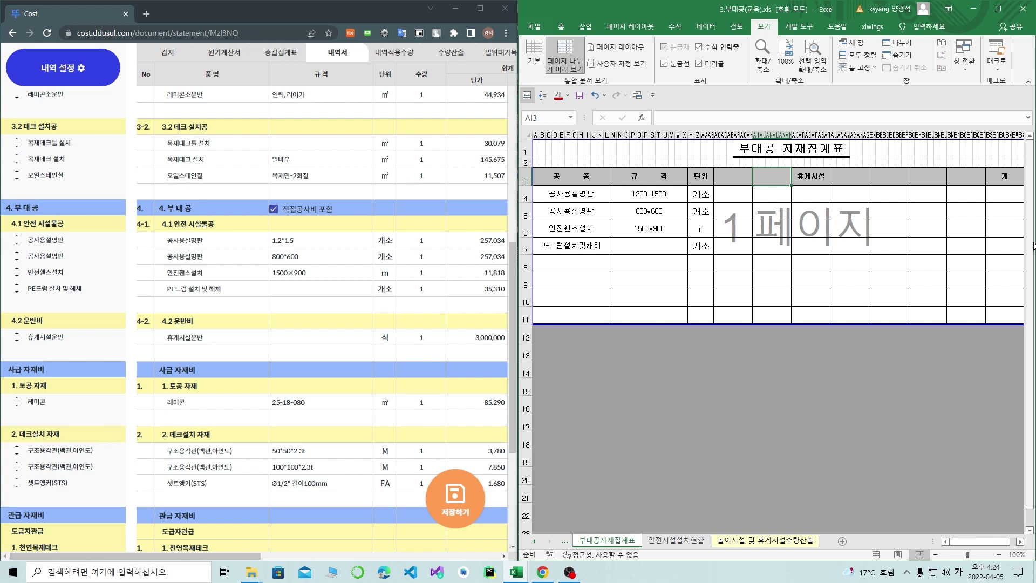
pyautogui.write('안전시설물')
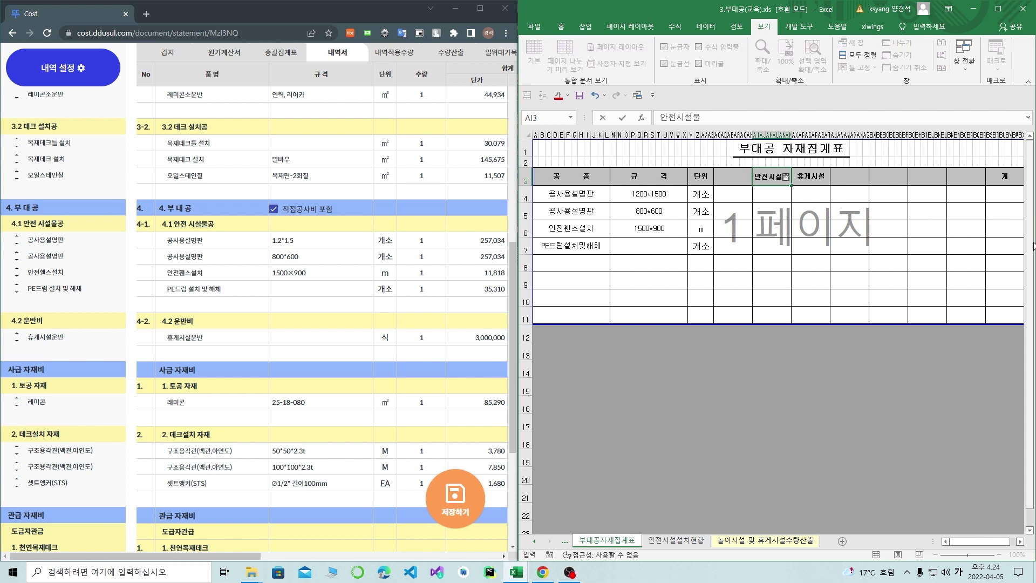
pyautogui.press('Return')
pyautogui.click(775, 169)
pyautogui.press('Delete')
# Step: Enter 안전시설물 as the header of the quantity column directly after 단위
pyautogui.press('Left')
pyautogui.write('안전시')
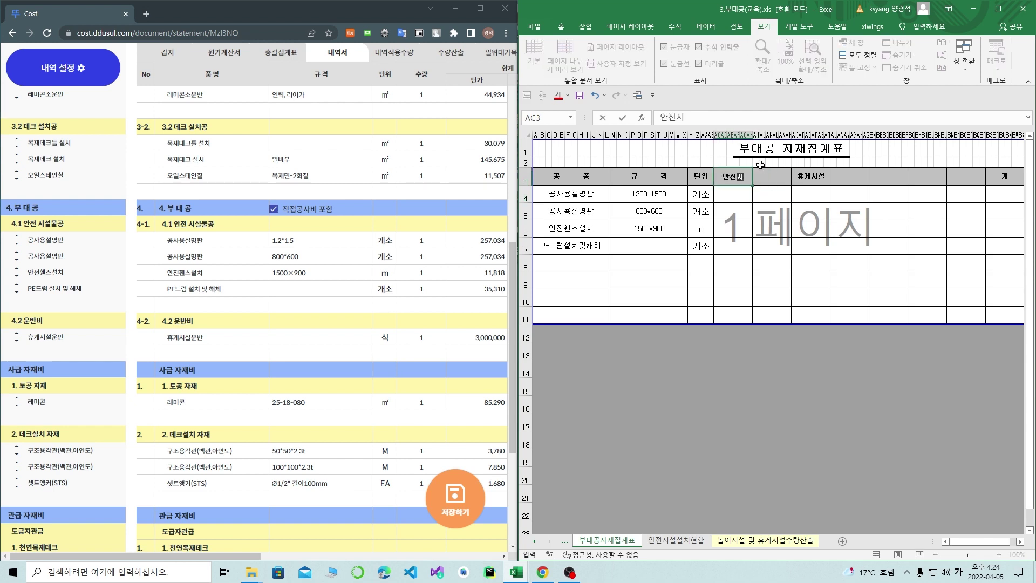
pyautogui.write('설물')
pyautogui.press('Return')
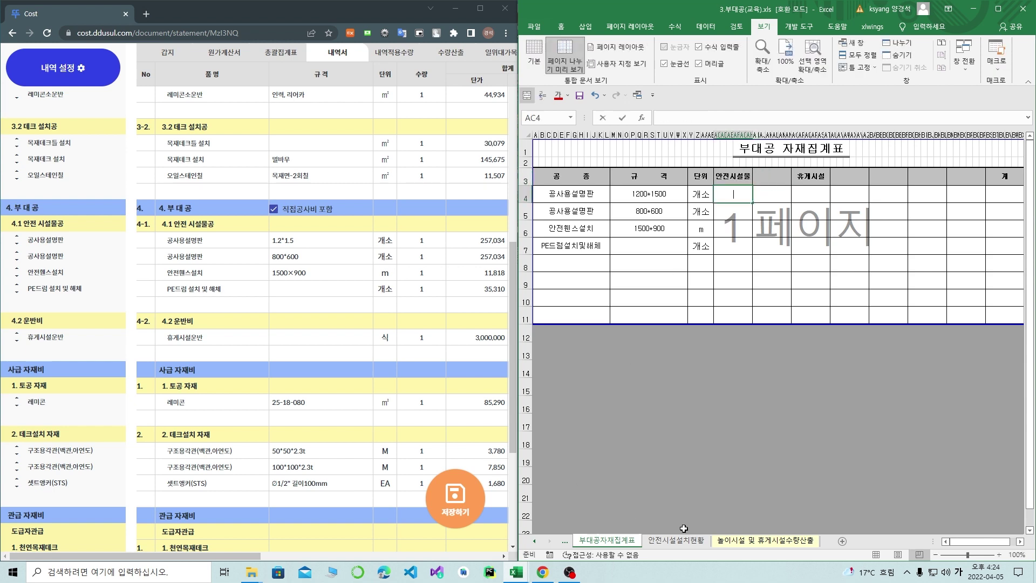
# Step: Link the 안전시설물 quantities in rows 4 and 5 to the two 공사용설명판 quantities on the 안전시설설치현황 sheet
pyautogui.write('=')
pyautogui.click(677, 539)
pyautogui.click(780, 194)
pyautogui.press('Return')
pyautogui.write('=')
pyautogui.click(677, 543)
pyautogui.click(790, 208)
pyautogui.press('Return')
# Step: Link the 안전시설물 quantities in rows 6 and 7 to the 안전휀스설치 and PE드럼설치및해체 quantities on the 안전시설설치현황 sheet
pyautogui.write('=')
pyautogui.click(682, 540)
pyautogui.click(790, 234)
pyautogui.press('Return')
pyautogui.write('=')
pyautogui.click(682, 540)
pyautogui.click(782, 244)
pyautogui.press('Return')
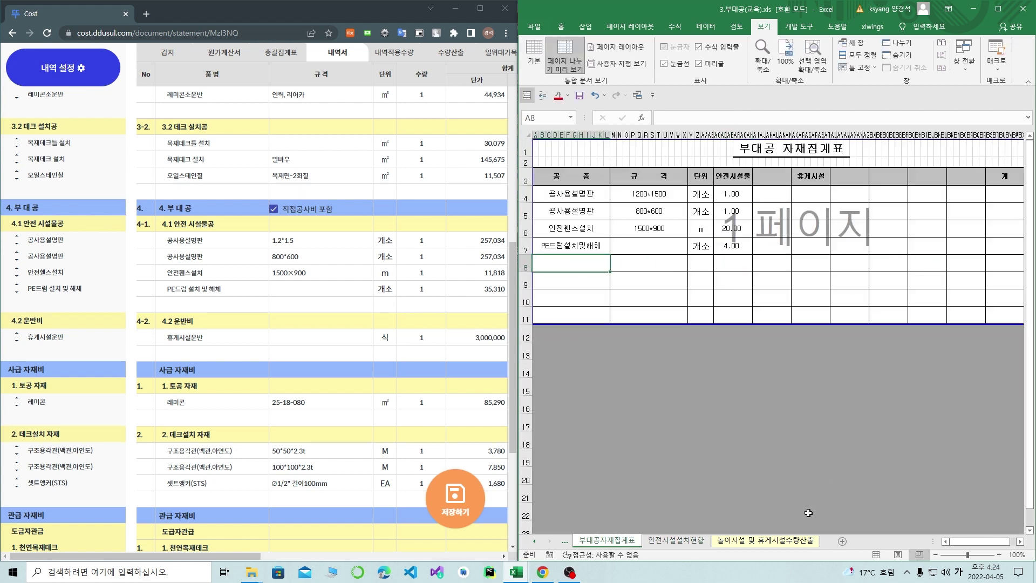
pyautogui.click(763, 539)
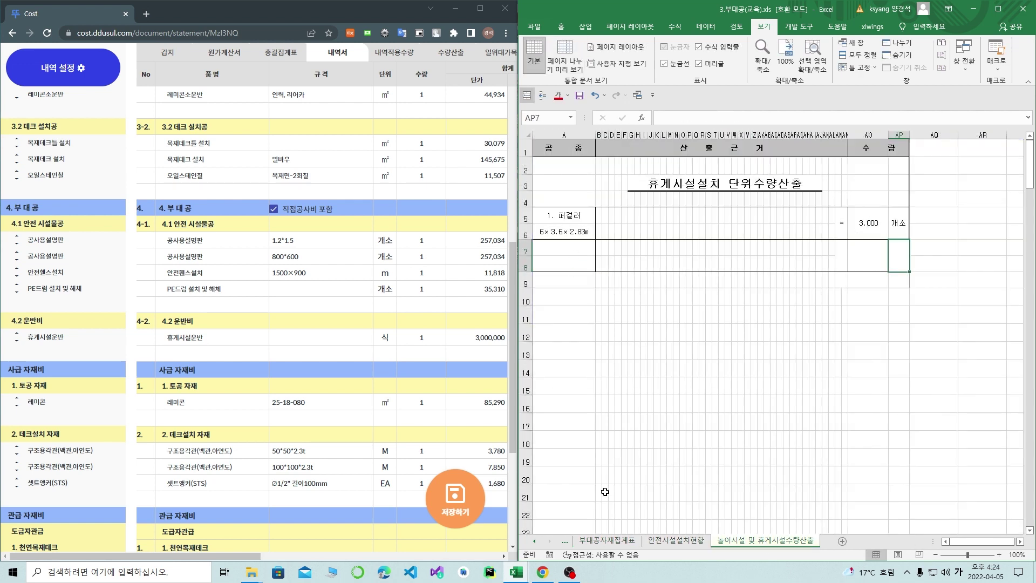
pyautogui.click(604, 539)
pyautogui.write('퍽서')
pyautogui.press('BackSpace')
pyautogui.press('BackSpace')
pyautogui.press('BackSpace')
pyautogui.press('Escape')
pyautogui.write('=')
pyautogui.click(779, 541)
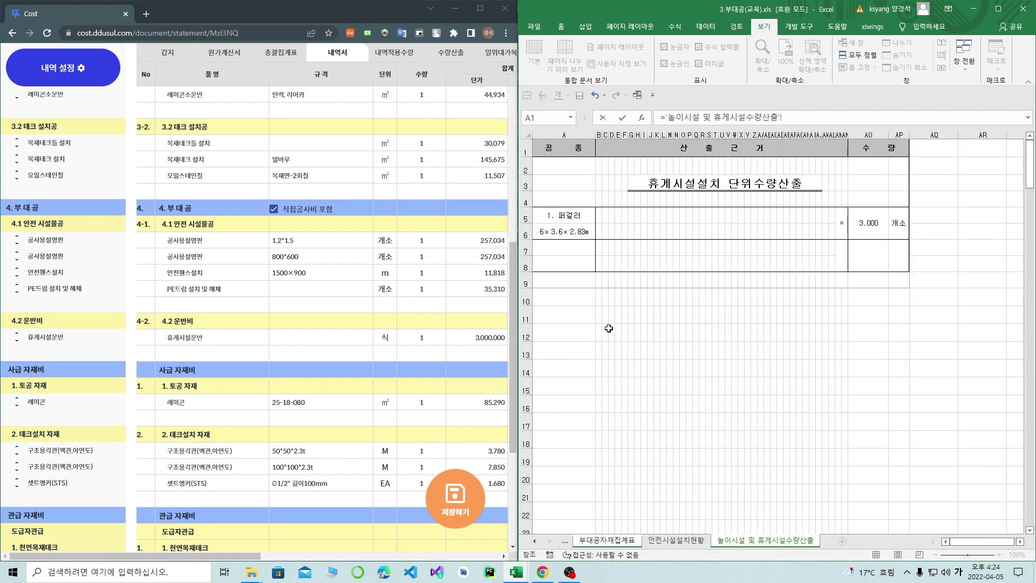
pyautogui.press('Escape')
# Step: Enter 퍼걸러 as the work type in row 8 and link its specification to 6×3.6×2.83m on the 놀이시설 및 휴게시설수량산출 sheet
pyautogui.write('퍼걸러')
pyautogui.press('Tab')
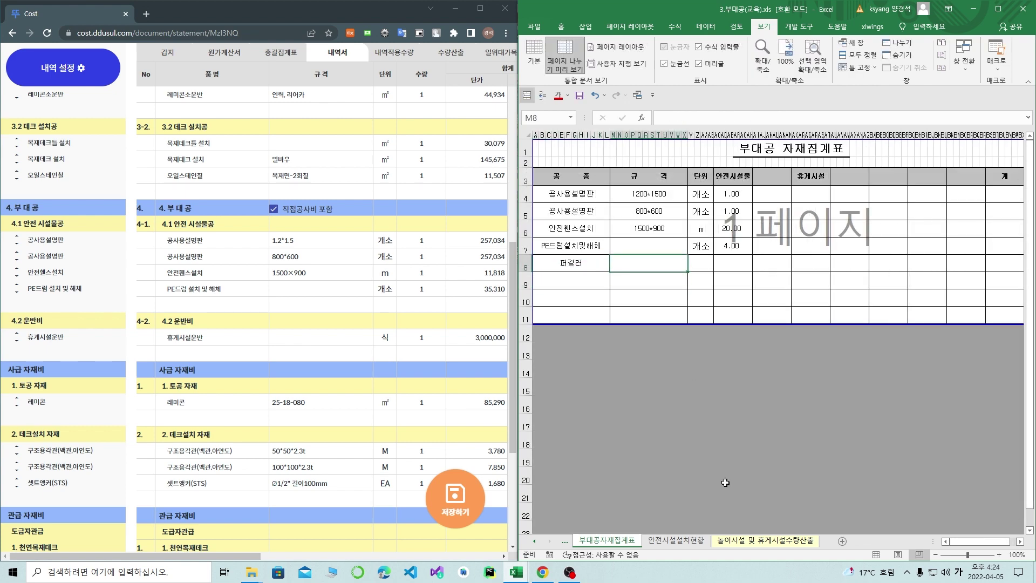
pyautogui.write('=')
pyautogui.click(764, 540)
pyautogui.click(578, 233)
pyautogui.press('Return')
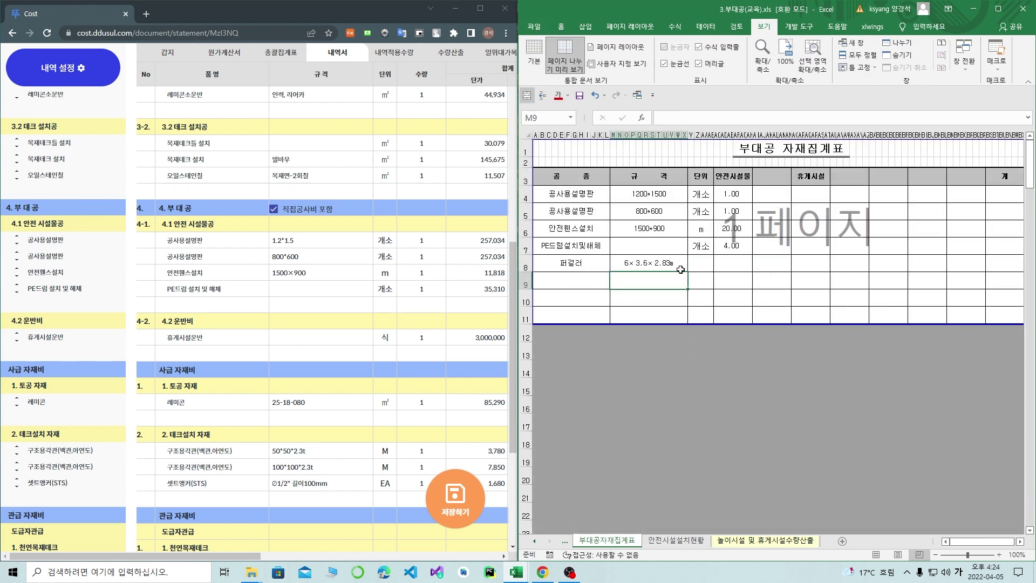
# Step: Link the unit of 퍼걸러 in row 8 to the single cell AP5 on the 놀이시설 및 휴게시설수량산출 sheet
pyautogui.click(697, 262)
pyautogui.write('=')
pyautogui.click(763, 541)
pyautogui.click(901, 223)
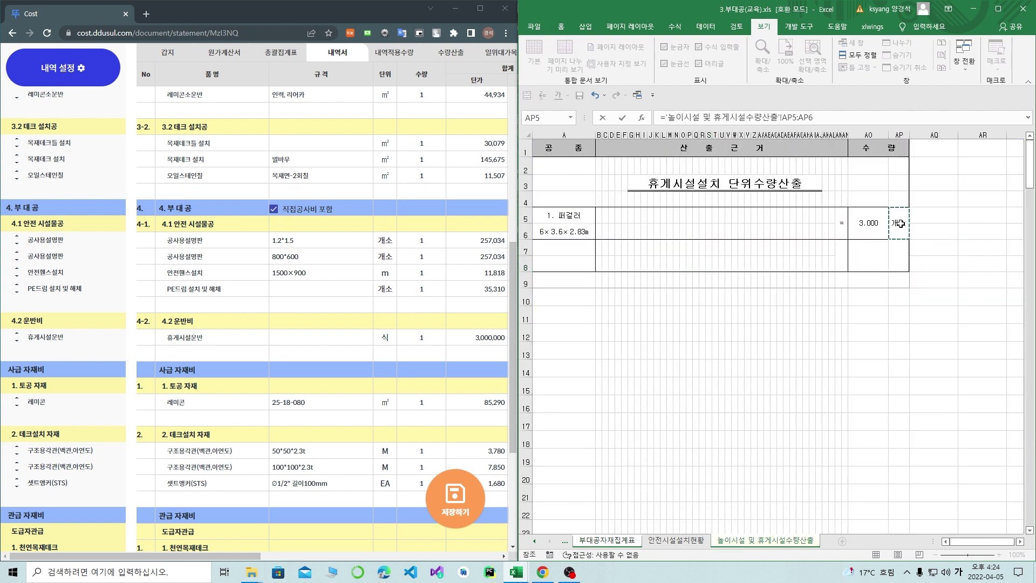
pyautogui.hotkey('ctrl', 'Return')
pyautogui.press('F2')
pyautogui.press('BackSpace')
pyautogui.press('BackSpace')
pyautogui.press('BackSpace')
pyautogui.press('BackSpace')
pyautogui.press('Return')
# Step: Link the 휴게시설 quantity of 퍼걸러 to the single cell AO5 on the 놀이시설 및 휴게시설수량산출 sheet
pyautogui.click(737, 262)
pyautogui.click(817, 264)
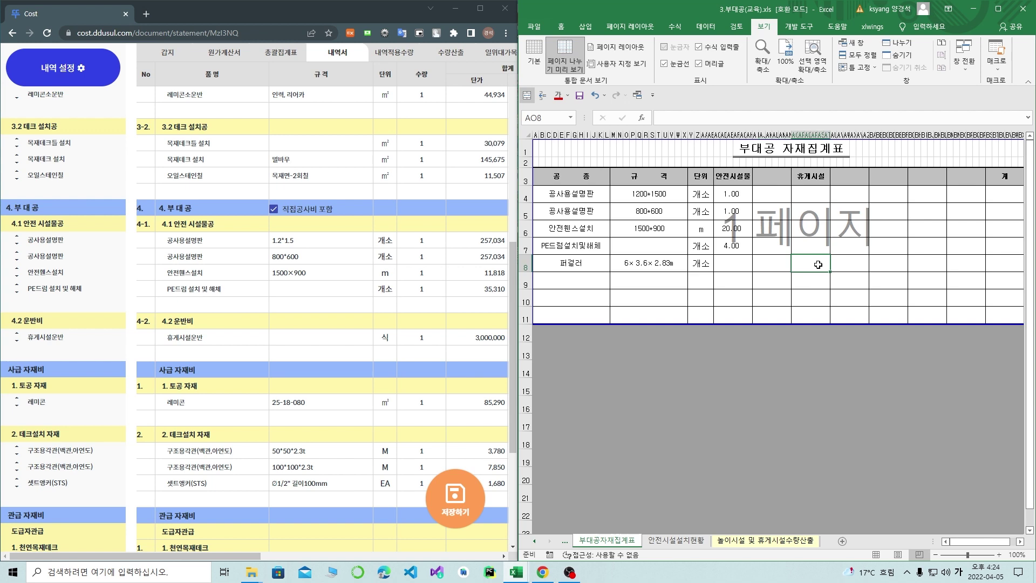
pyautogui.write('=')
pyautogui.hotkey('ctrl', 'pagedown')
pyautogui.hotkey('ctrl', 'pagedown')
pyautogui.click(879, 223)
pyautogui.press('Return')
pyautogui.click(811, 266)
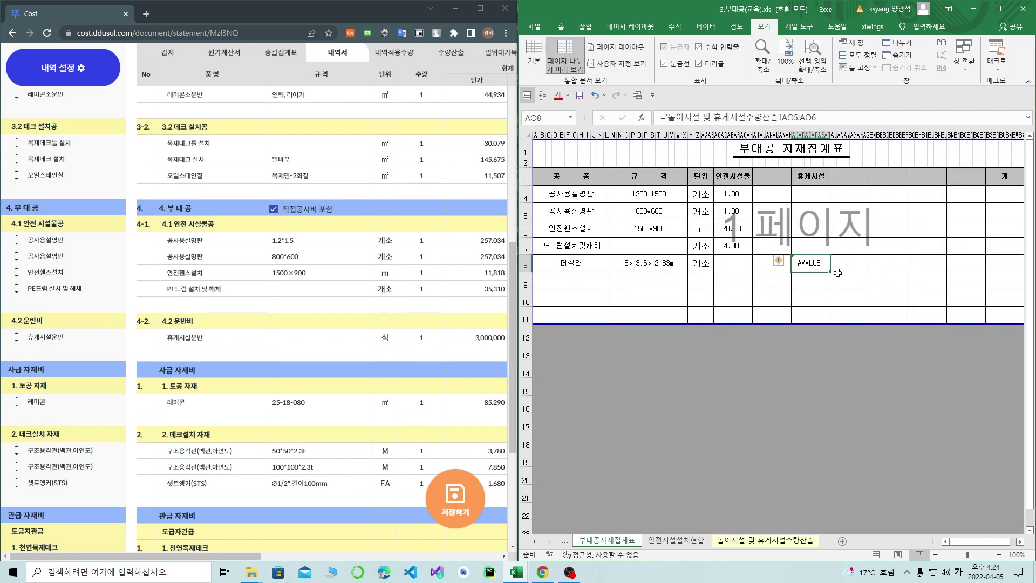
pyautogui.moveTo(798, 119); pyautogui.dragTo(858, 118)
pyautogui.press('Delete')
pyautogui.press('Return')
# Step: Copy the row 4 비고 cell into the 비고 column of rows 5 to 9
pyautogui.press('Up')
pyautogui.press('Right')
pyautogui.press('Right')
pyautogui.press('Right')
pyautogui.press('Right')
pyautogui.press('Right')
pyautogui.press('Up')
pyautogui.press('Up')
pyautogui.press('Right')
pyautogui.press('Right')
pyautogui.press('Right')
pyautogui.press('Up')
pyautogui.hscroll(3, 917, 269)
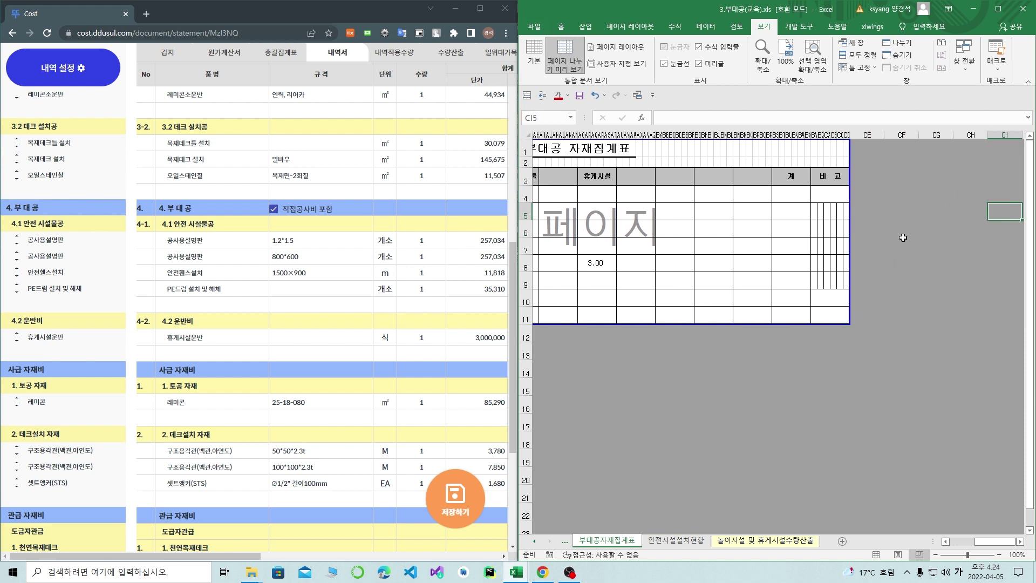
pyautogui.click(827, 190)
pyautogui.hotkey('ctrl', 'c')
pyautogui.click(815, 217)
pyautogui.hotkey('ctrl', 'v')
pyautogui.click(814, 232)
pyautogui.hotkey('ctrl', 'v')
pyautogui.click(816, 250)
pyautogui.hotkey('ctrl', 'v')
pyautogui.click(816, 258)
pyautogui.hotkey('ctrl', 'v')
pyautogui.click(816, 278)
pyautogui.hotkey('ctrl', 'v')
pyautogui.press('Escape')
# Step: Total row 4 in the 계 column with =SUM(AC4:BR4)
pyautogui.click(790, 194)
pyautogui.press('Left')
pyautogui.press('Left')
pyautogui.doubleClick(795, 191)
pyautogui.press('Escape')
pyautogui.moveTo(991, 541); pyautogui.dragTo(883, 537)
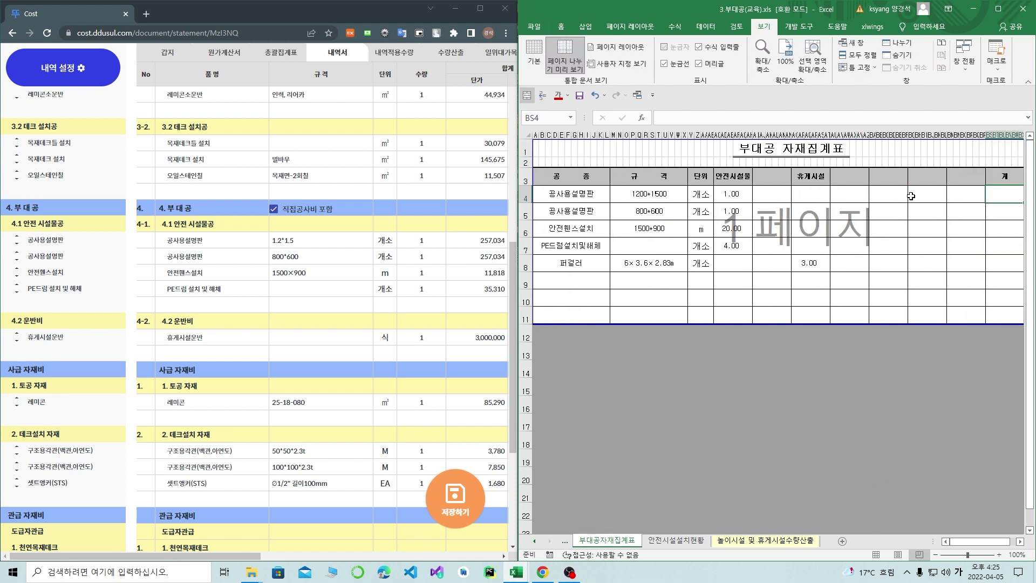
pyautogui.write('=')
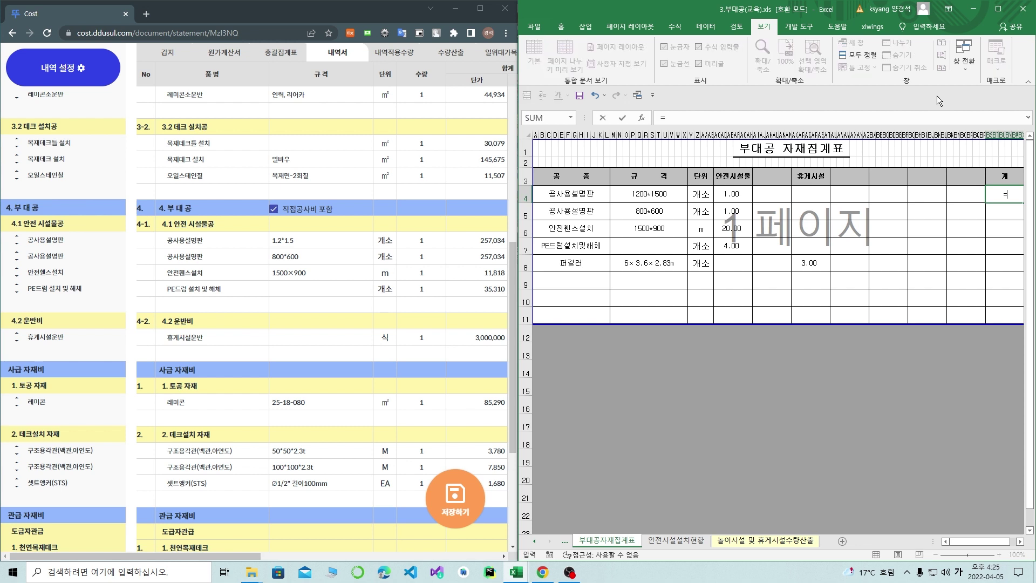
pyautogui.write('SUM(')
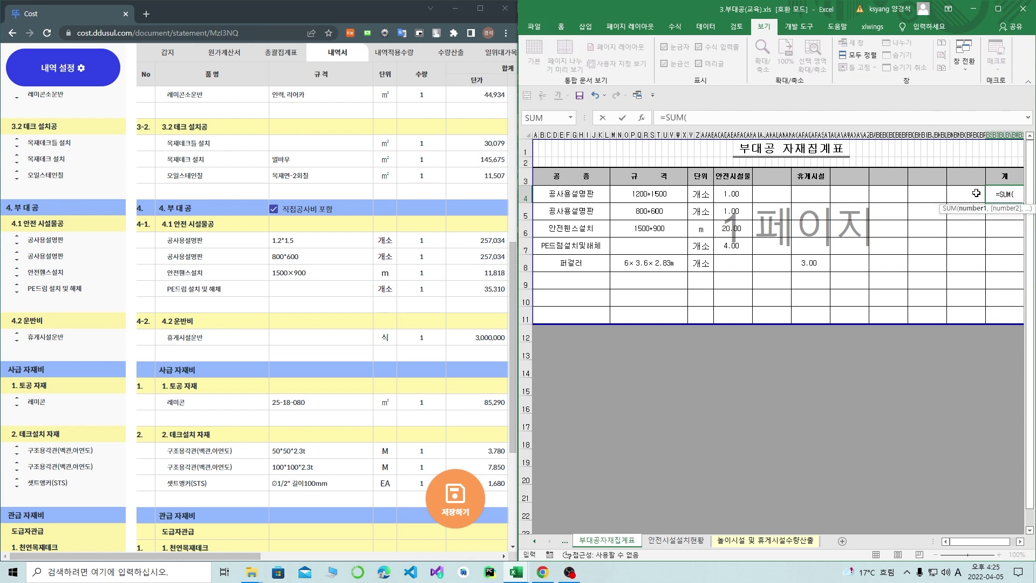
pyautogui.moveTo(966, 194); pyautogui.dragTo(734, 195)
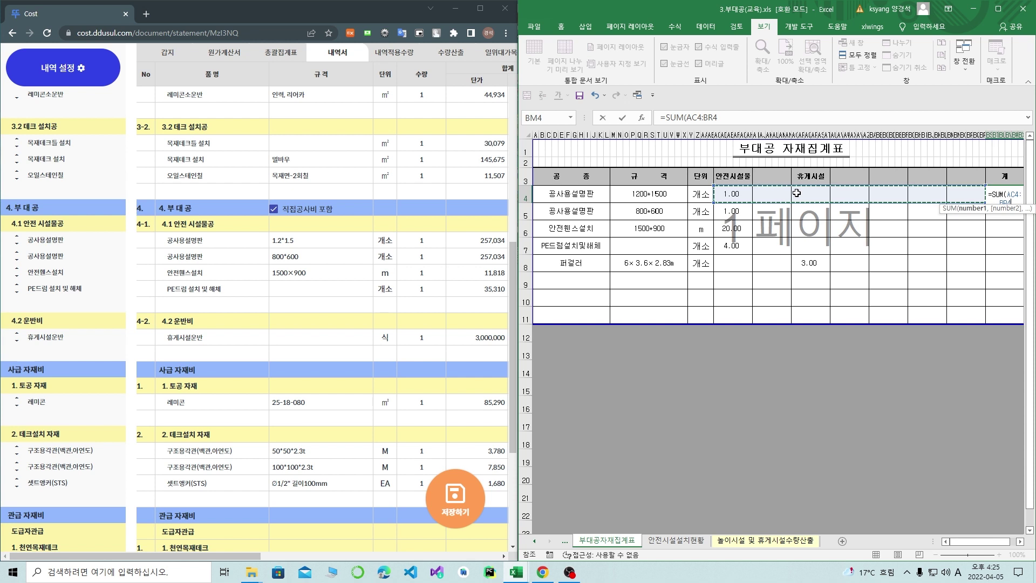
pyautogui.click(771, 119)
pyautogui.write(')')
pyautogui.press('Return')
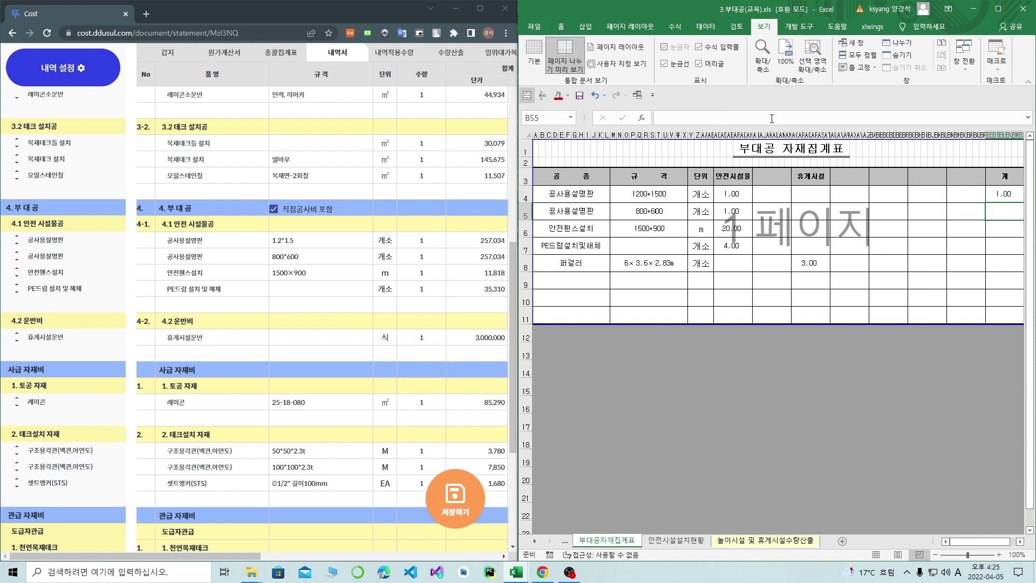
# Step: Copy the row 4 total formula into the 계 cells of rows 5 to 8
pyautogui.click(1000, 199)
pyautogui.hotkey('ctrl', 'c')
pyautogui.click(1001, 212)
pyautogui.hotkey('ctrl', 'v')
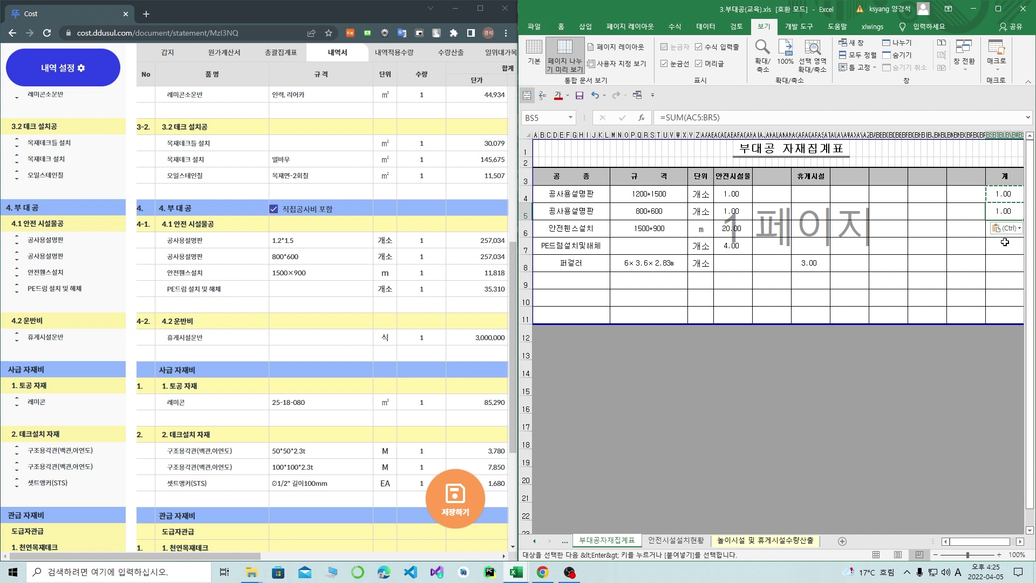
pyautogui.press('Escape')
pyautogui.click(1006, 268)
pyautogui.click(1004, 211)
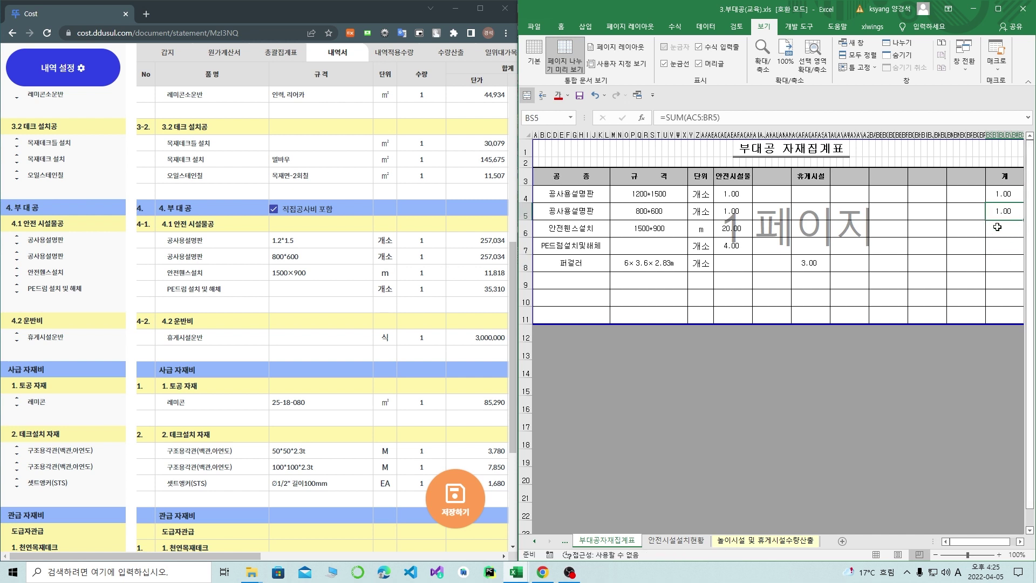
pyautogui.hotkey('ctrl', 'c')
pyautogui.moveTo(1003, 228); pyautogui.dragTo(1002, 263)
pyautogui.hotkey('ctrl', 'v')
pyautogui.click(960, 308)
pyautogui.press('Escape')
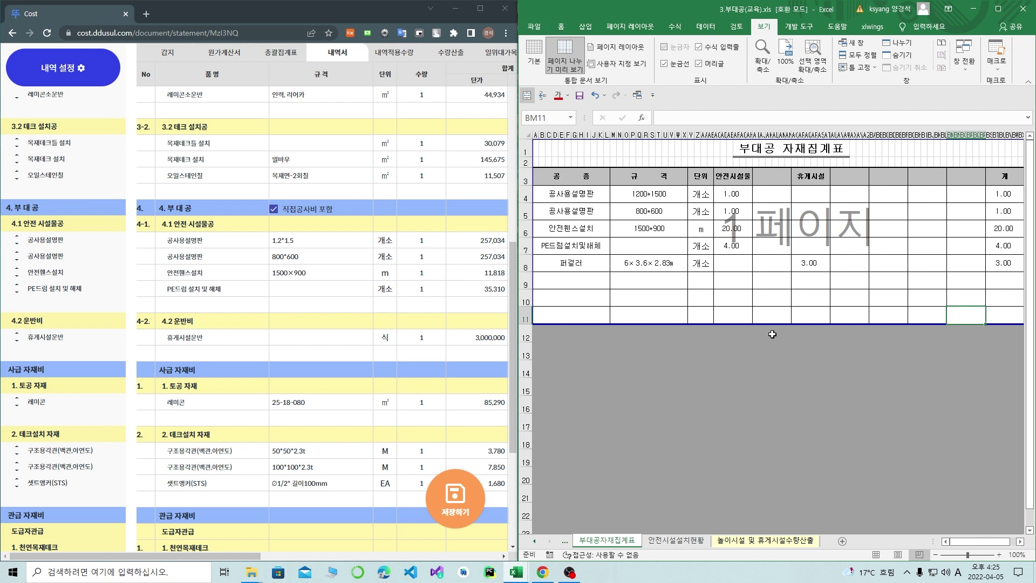
# Step: Enter 3.1 as the item number in row 4 of the 부대공내역서적용수량 sheet
pyautogui.hotkey('ctrl', 'pageup')
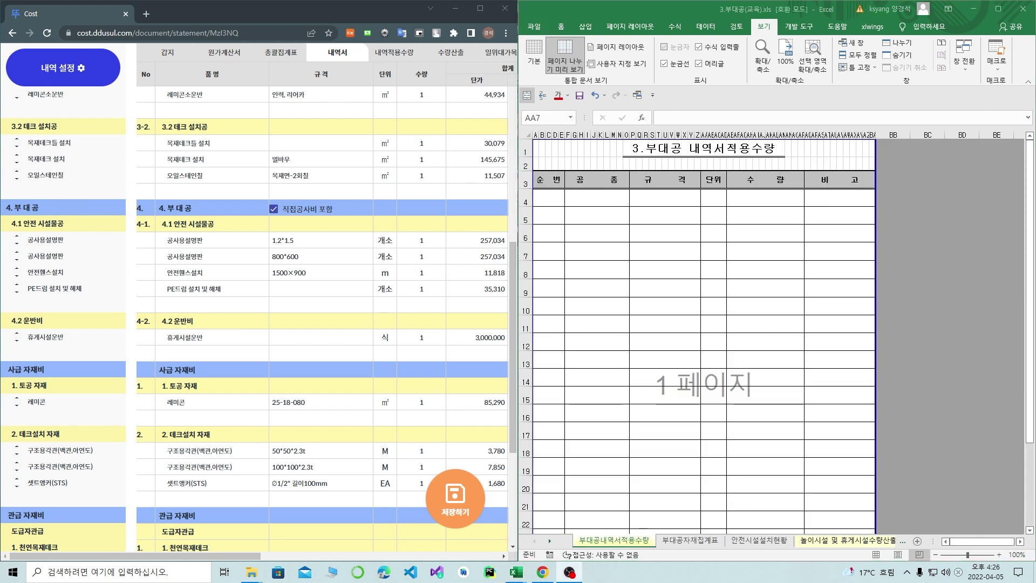
pyautogui.click(549, 199)
pyautogui.write('3')
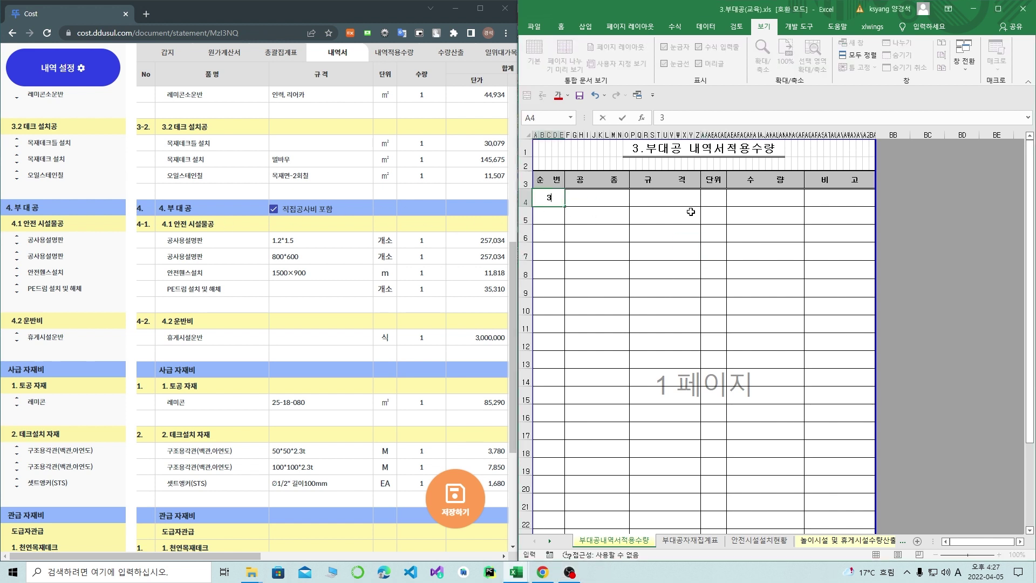
pyautogui.write('.1')
pyautogui.press('Tab')
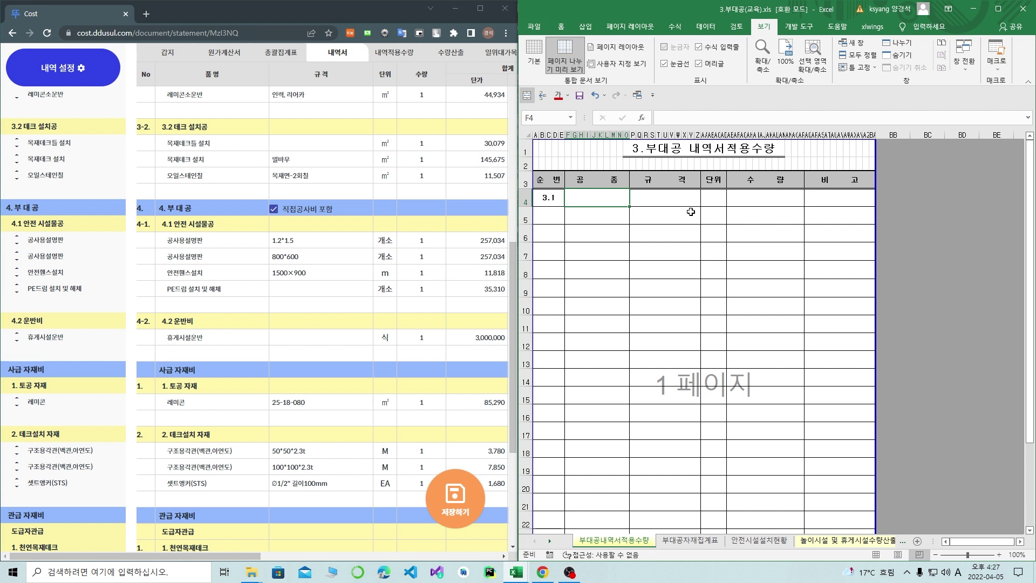
# Step: Enter 안전시설물공 as the work type of item 3.1
pyautogui.write('qne')
pyautogui.press('BackSpace')
pyautogui.press('BackSpace')
pyautogui.press('BackSpace')
pyautogui.press('Hangul')
pyautogui.write('ㅂ')
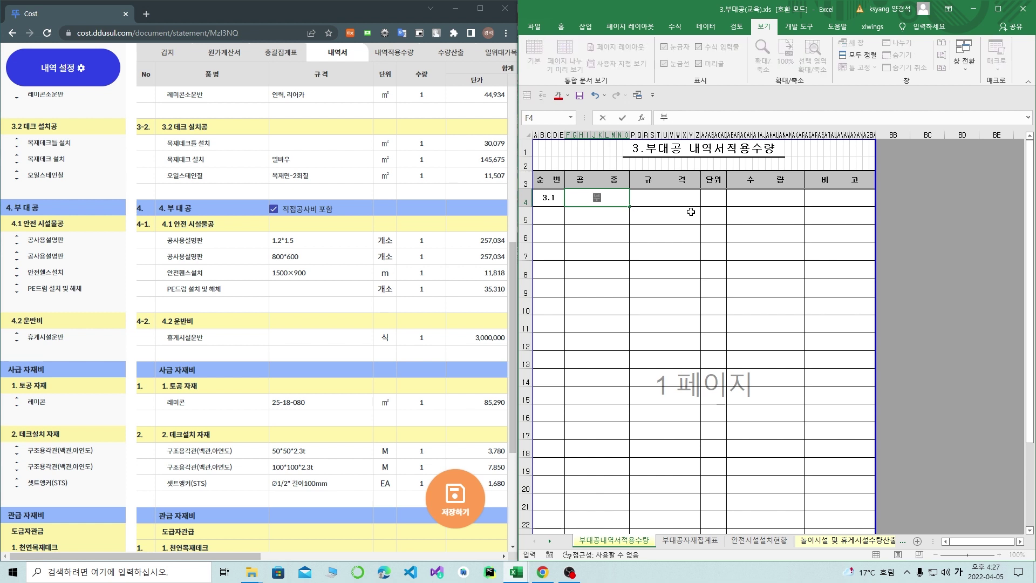
pyautogui.write('안전시')
pyautogui.write('설물공')
pyautogui.press('Return')
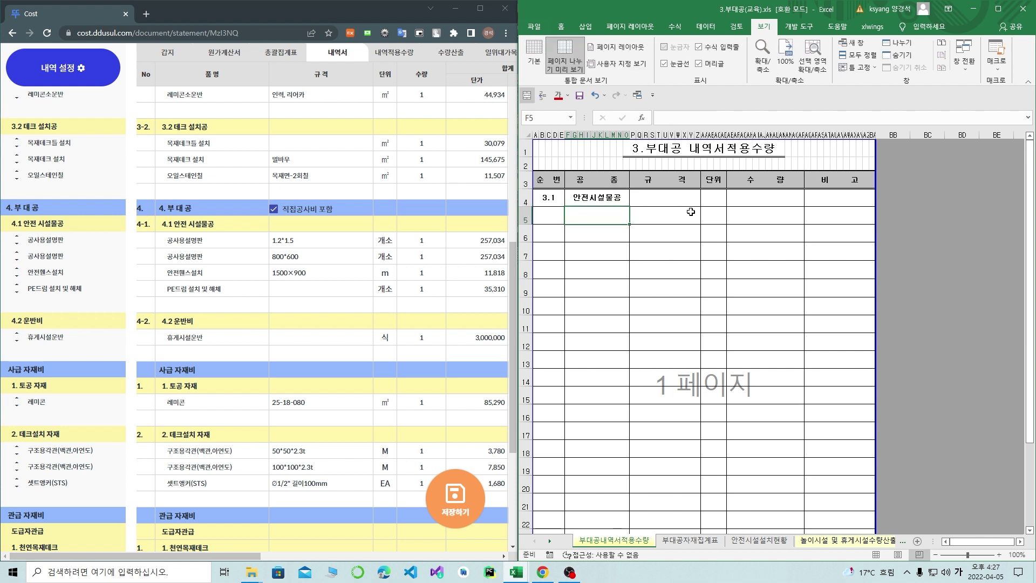
# Step: Link the work type cells F5 and F6 to the 공사용설명판 entries in A4 and A5 of the 부대공자재집계표 sheet
pyautogui.write('ㄱ')
pyautogui.press('BackSpace')
pyautogui.press('Escape')
pyautogui.write('=')
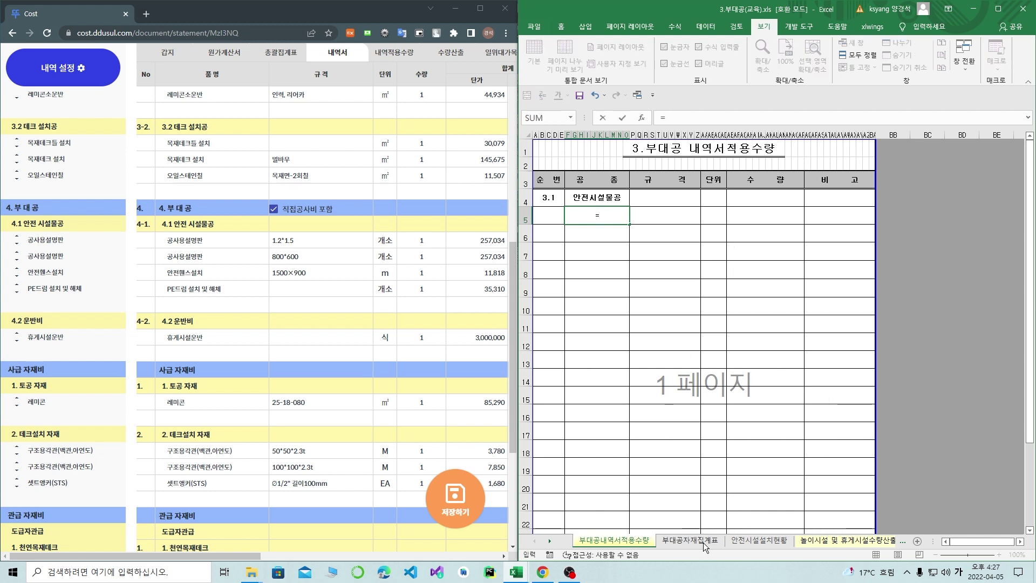
pyautogui.click(703, 542)
pyautogui.click(578, 198)
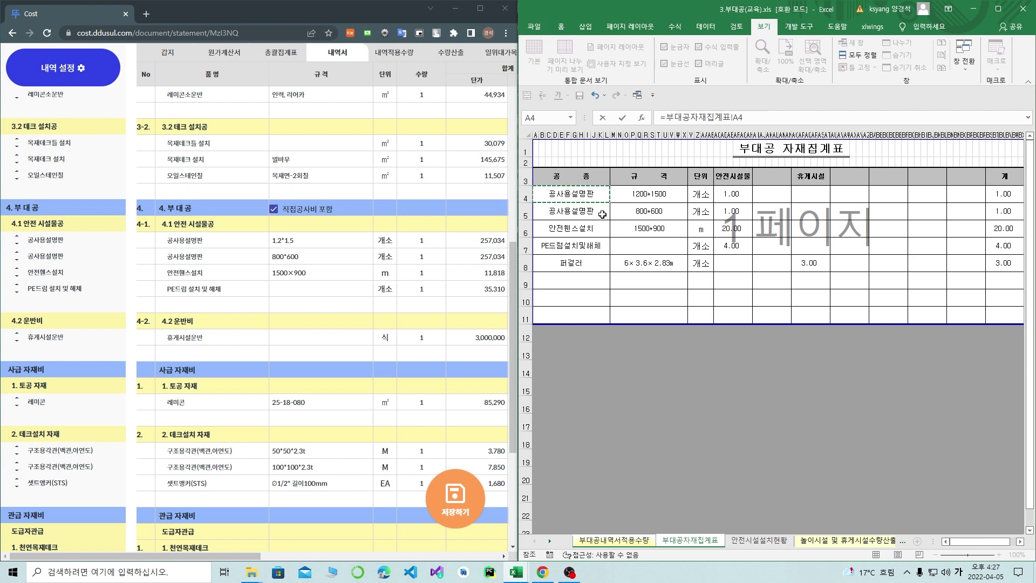
pyautogui.press('Return')
pyautogui.write('=')
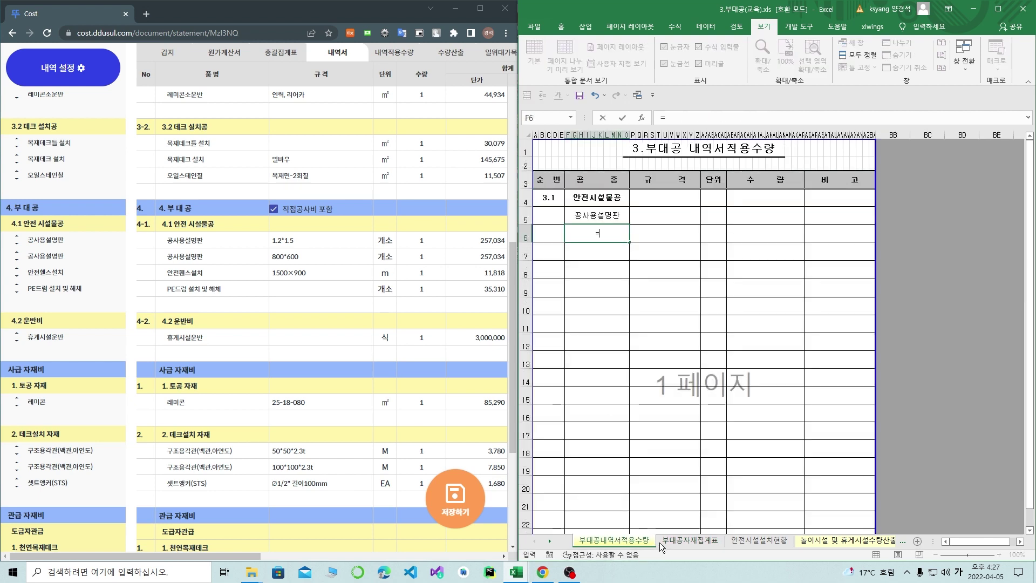
pyautogui.click(674, 541)
pyautogui.click(582, 212)
pyautogui.press('Return')
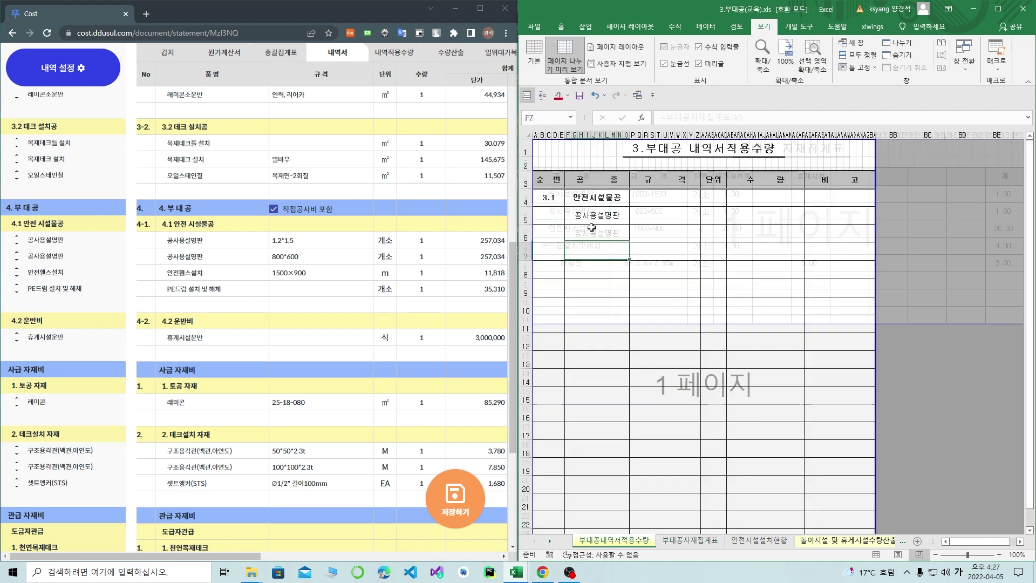
# Step: Link work type cells F7 and F8 to 안전휀스설치 and PE드럼설치및해체 in A6 and A7 of 부대공자재집계표
pyautogui.write('=')
pyautogui.click(689, 540)
pyautogui.click(585, 239)
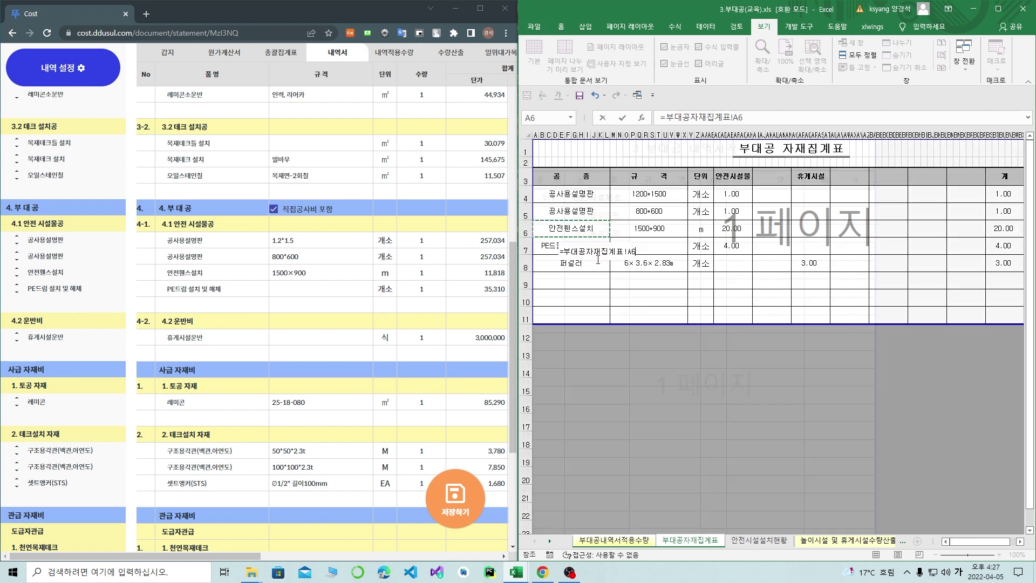
pyautogui.press('Return')
pyautogui.write('=')
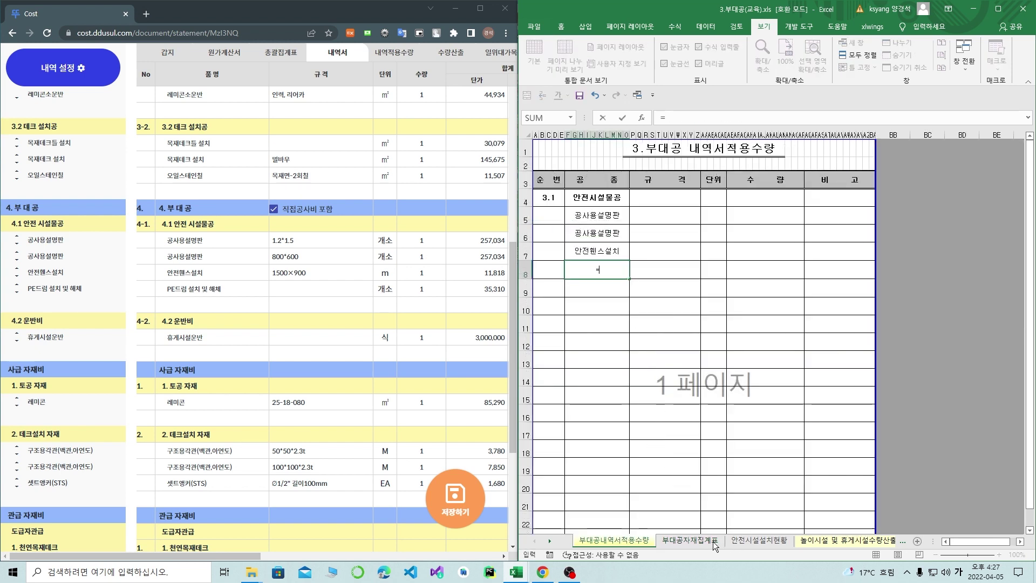
pyautogui.click(690, 540)
pyautogui.click(584, 246)
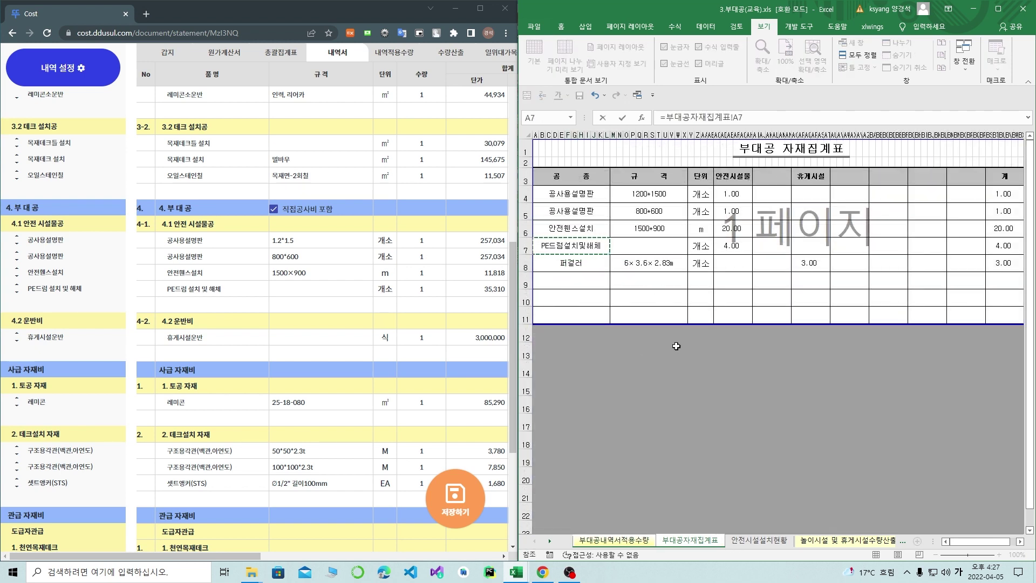
pyautogui.press('Return')
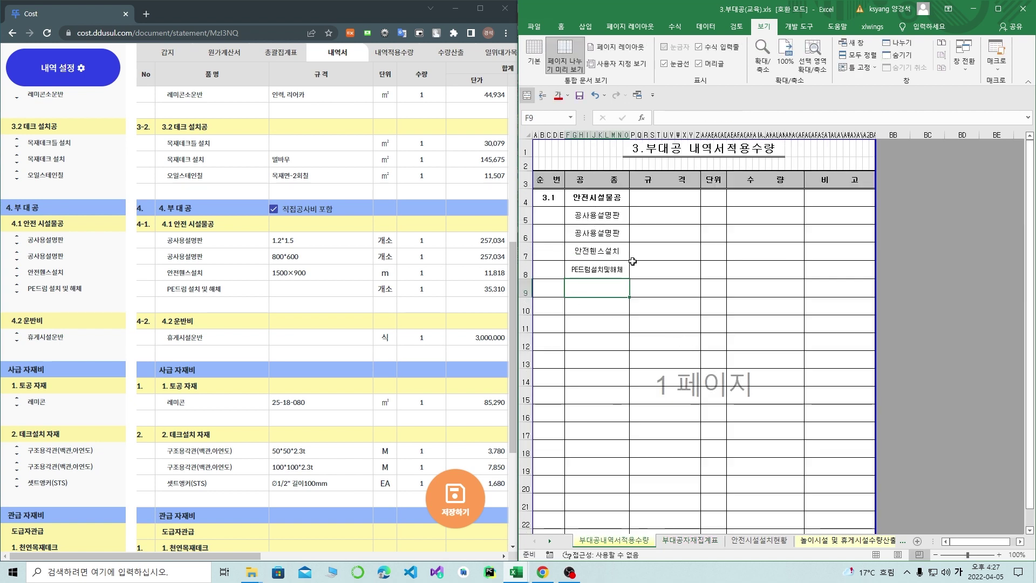
# Step: Link the 규격 cells of rows 5 to 7 to the specifications in rows 4 to 6 of 부대공자재집계표
pyautogui.write('=')
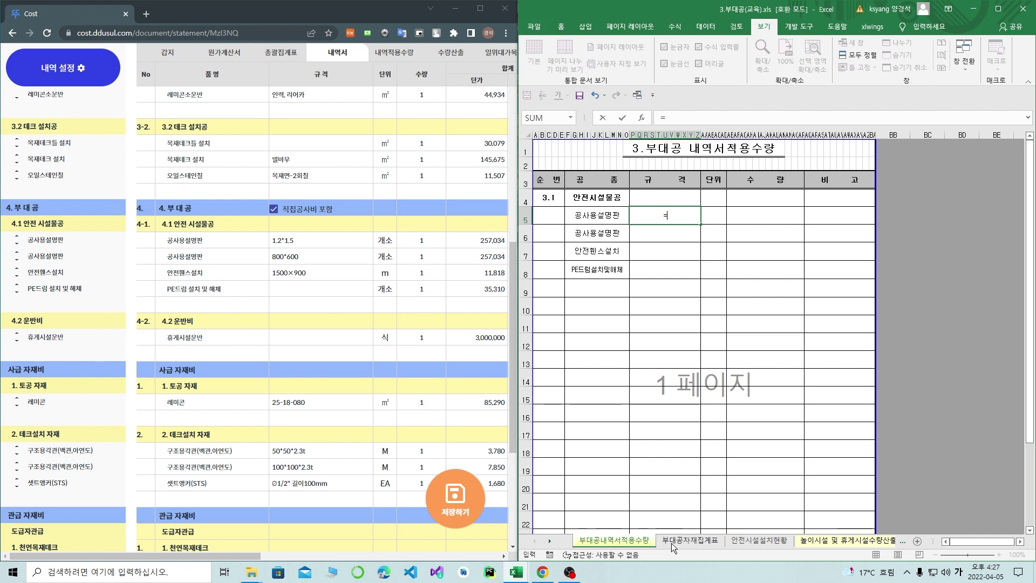
pyautogui.click(689, 539)
pyautogui.click(647, 194)
pyautogui.press('Return')
pyautogui.write('=')
pyautogui.click(688, 539)
pyautogui.click(647, 212)
pyautogui.press('Return')
pyautogui.write('=')
pyautogui.click(686, 539)
pyautogui.click(650, 229)
pyautogui.press('Return')
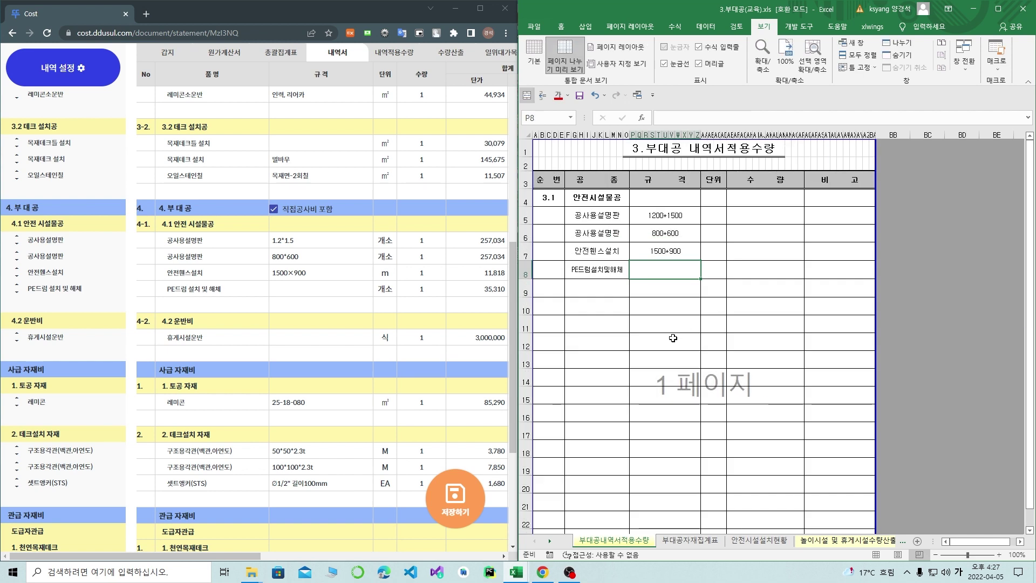
pyautogui.click(686, 539)
pyautogui.click(635, 540)
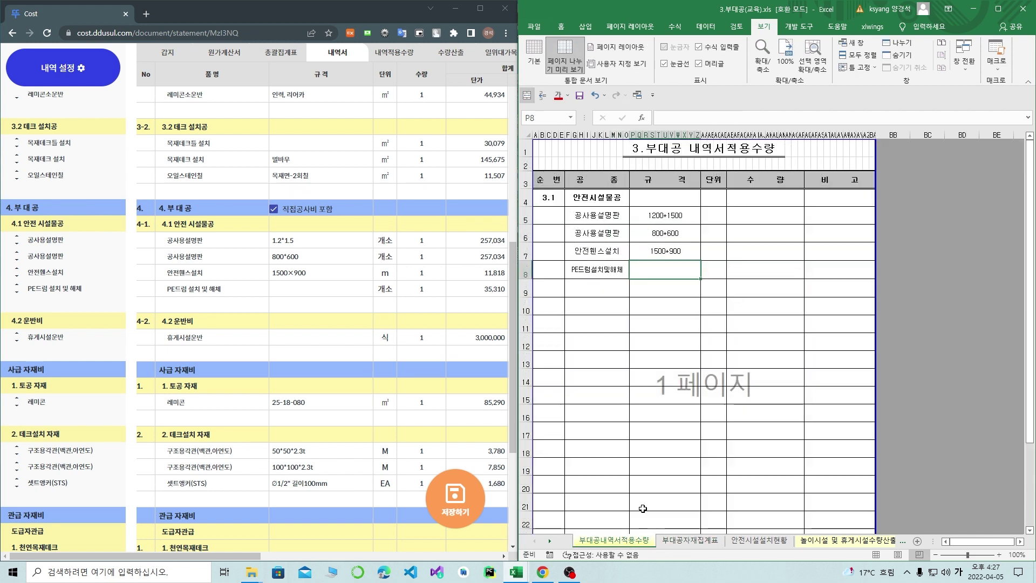
# Step: Link the 단위 cells of both 공사용설명판 rows to units Y4 and Y5 in 부대공자재집계표
pyautogui.click(721, 195)
pyautogui.write('=')
pyautogui.click(688, 541)
pyautogui.click(700, 194)
pyautogui.press('Return')
pyautogui.write('=')
pyautogui.click(687, 541)
pyautogui.click(704, 217)
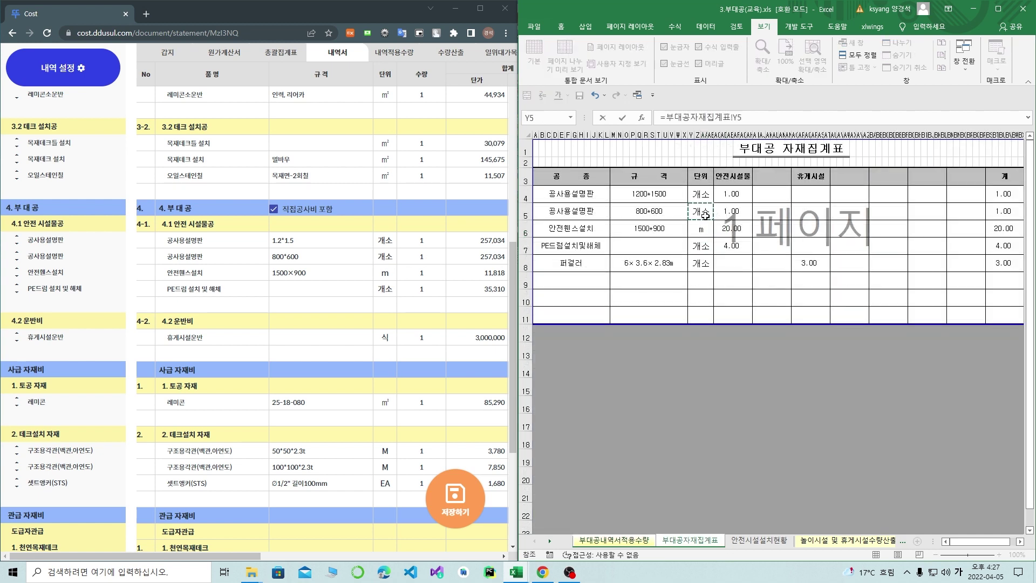
pyautogui.press('Return')
# Step: Link the 단위 cells of the 안전휀스설치 and PE드럼설치및해체 rows to Y6 and Y7 in 부대공자재집계표
pyautogui.write('=')
pyautogui.click(682, 541)
pyautogui.click(703, 229)
pyautogui.press('Return')
pyautogui.write('=')
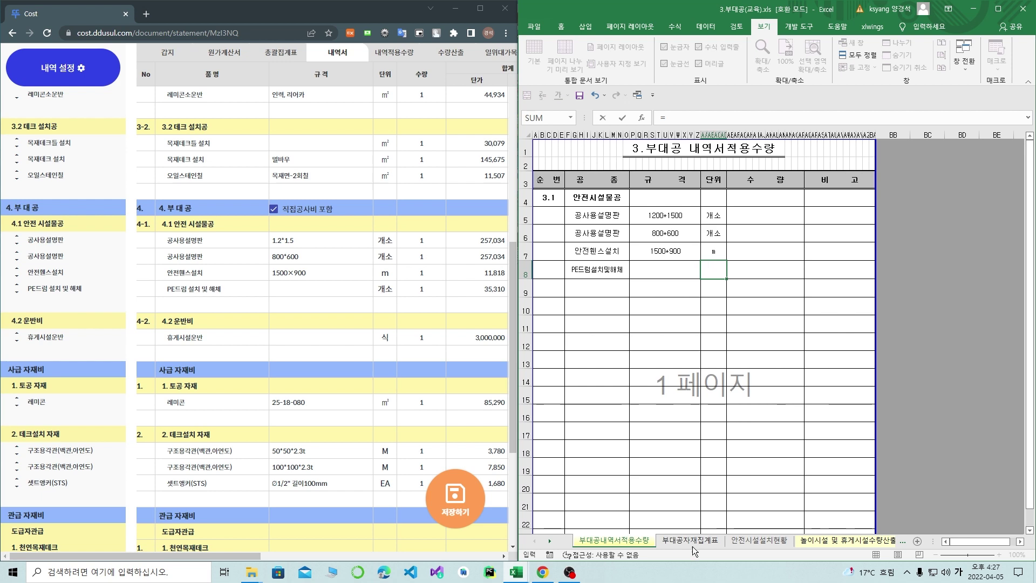
pyautogui.click(690, 540)
pyautogui.click(699, 250)
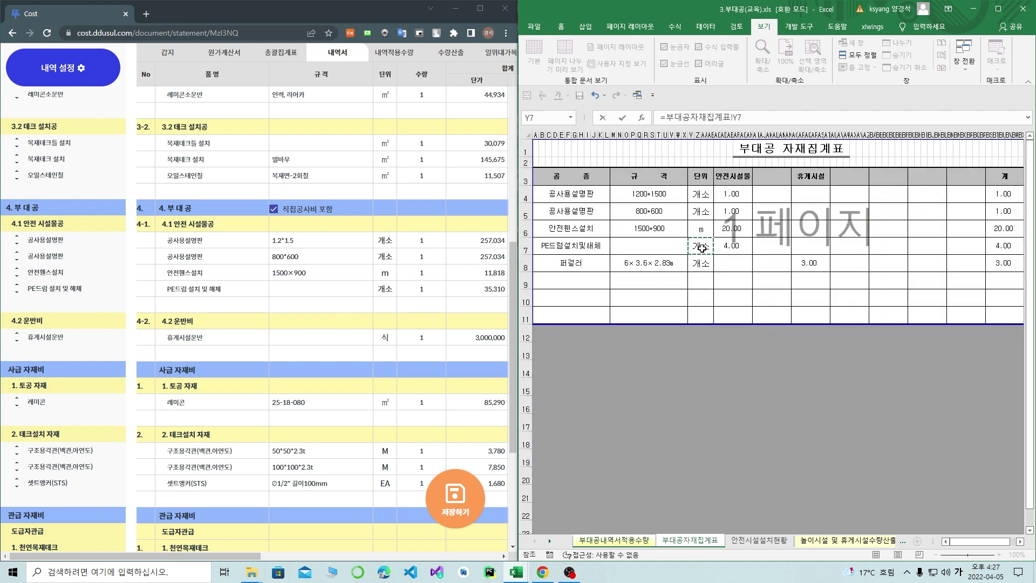
pyautogui.press('Return')
# Step: Link the 수량 cells of both 공사용설명판 rows to the 계 totals in rows 4 and 5 of 부대공자재집계표
pyautogui.click(754, 214)
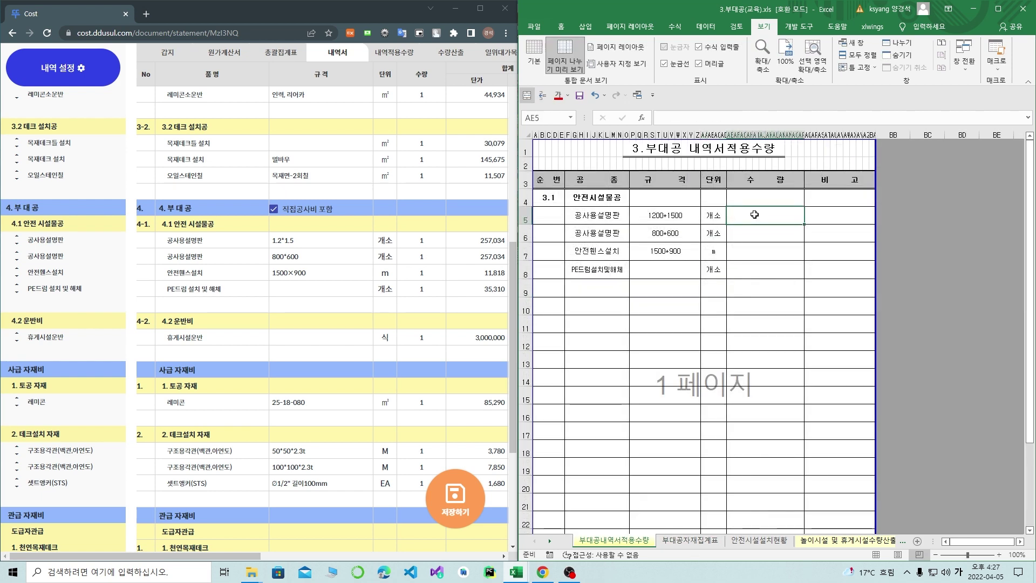
pyautogui.write('=')
pyautogui.click(703, 539)
pyautogui.click(1012, 194)
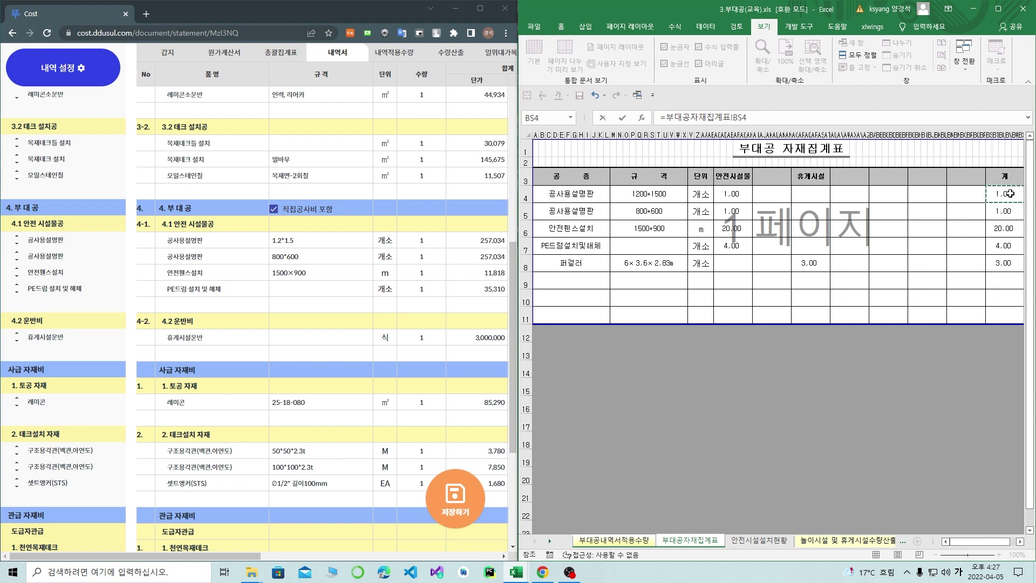
pyautogui.press('Return')
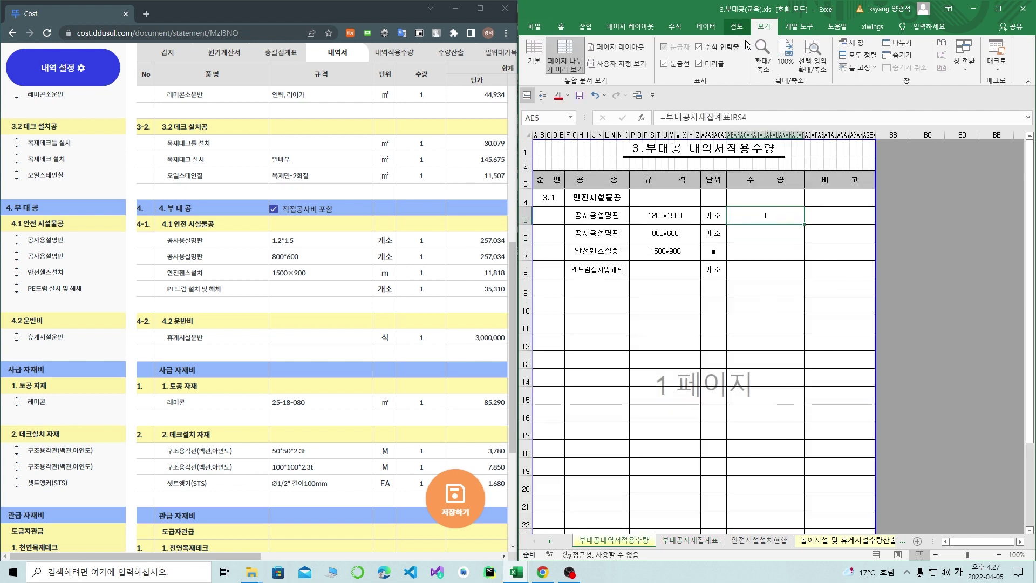
pyautogui.write('=')
pyautogui.click(690, 539)
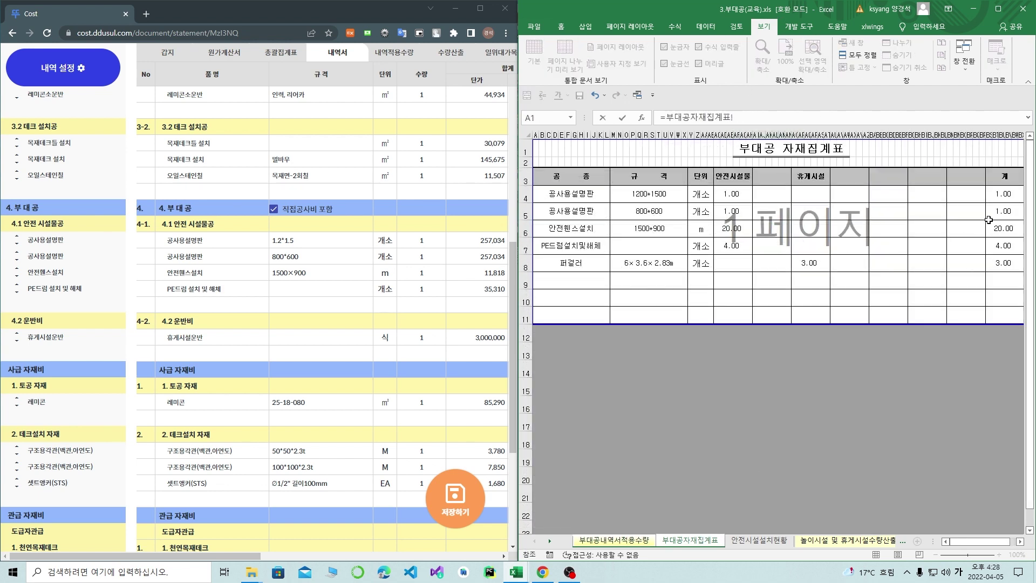
pyautogui.click(998, 211)
pyautogui.press('Return')
# Step: Link the 수량 cells of 안전휀스설치 and PE드럼설치및해체 to the 계 totals in rows 6 and 7 of 부대공자재집계표
pyautogui.write('=')
pyautogui.click(695, 540)
pyautogui.click(1003, 228)
pyautogui.press('Return')
pyautogui.write('=')
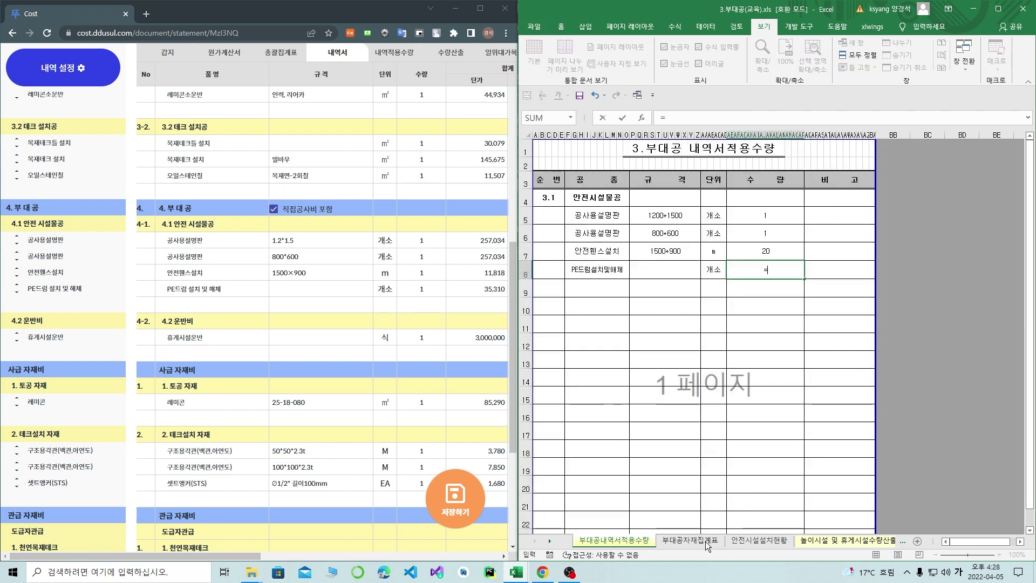
pyautogui.click(696, 539)
pyautogui.click(1004, 246)
pyautogui.press('Return')
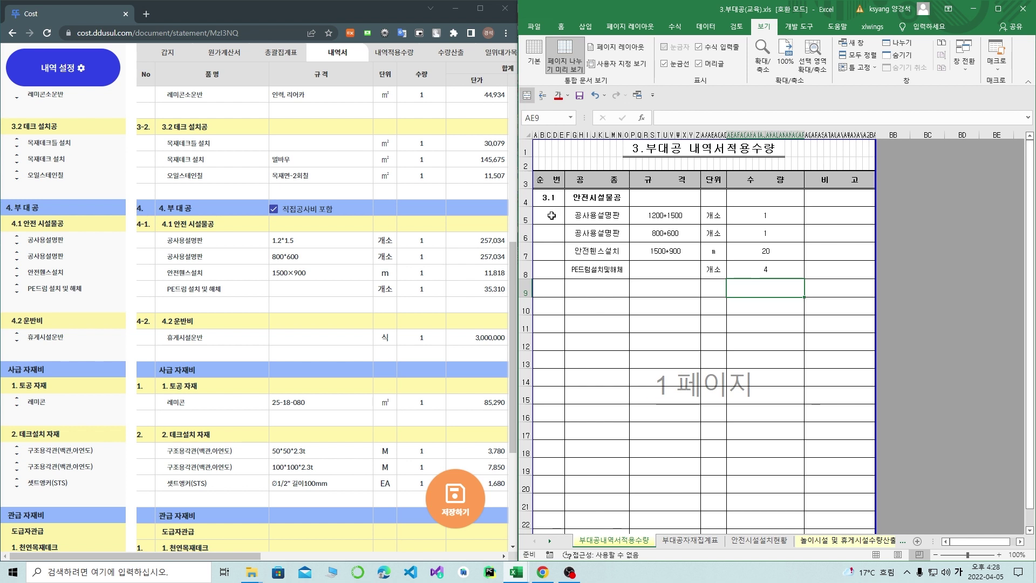
# Step: Add the heading 3.2 운반비 in row 10 of the 부대공내역서적용수량 sheet
pyautogui.click(556, 306)
pyautogui.write('3')
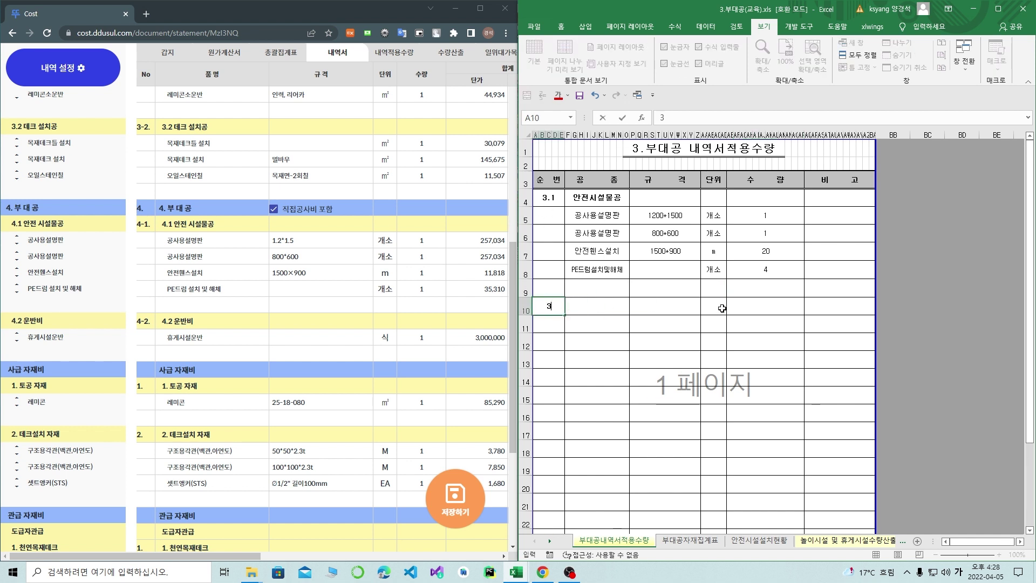
pyautogui.write('.2')
pyautogui.press('Tab')
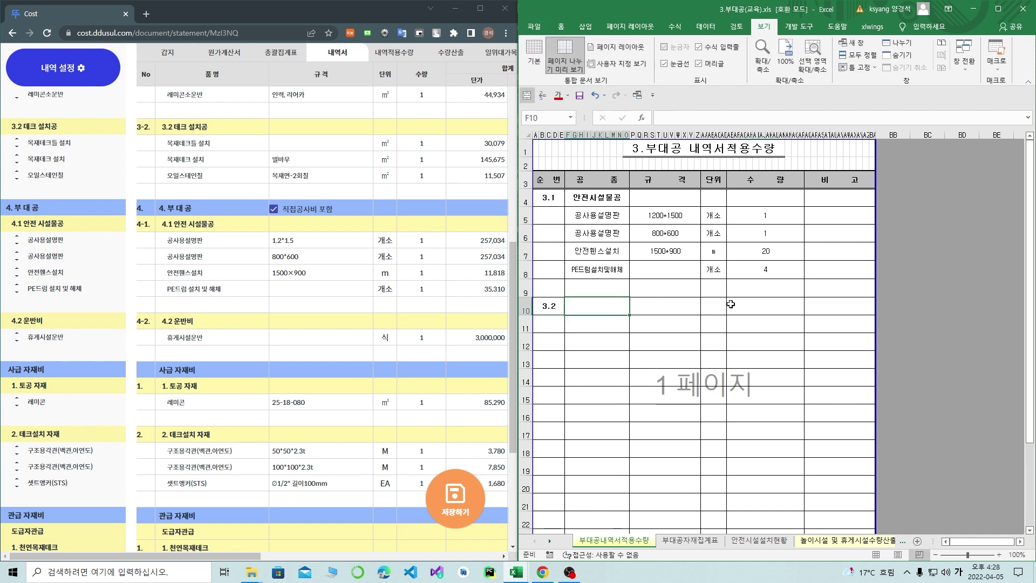
pyautogui.write('운반비')
pyautogui.press('Return')
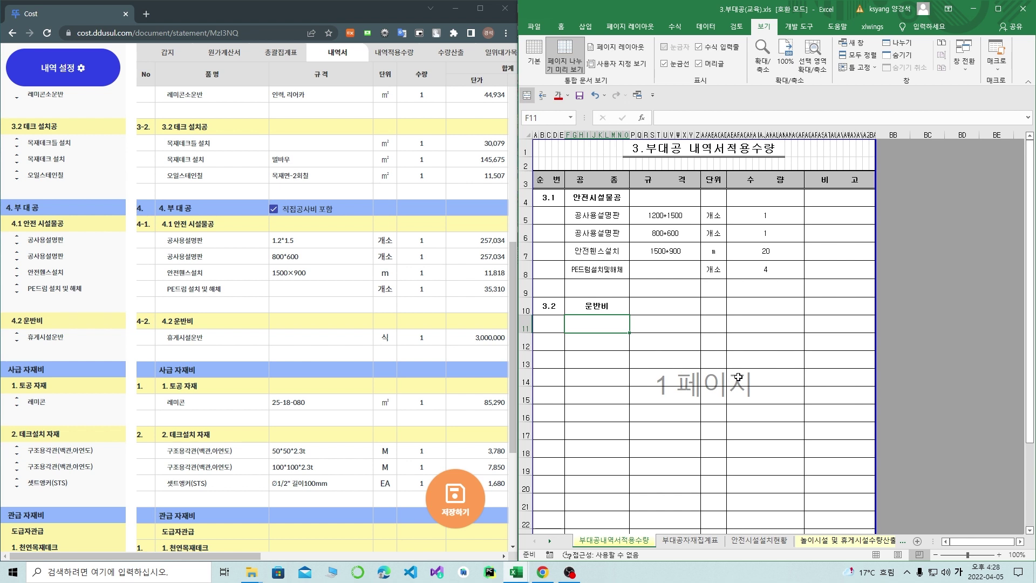
# Step: Fill row 11 under 운반비 with work type 휴게시설운반, unit 식 and quantity 1
pyautogui.write('휴게시설운반')
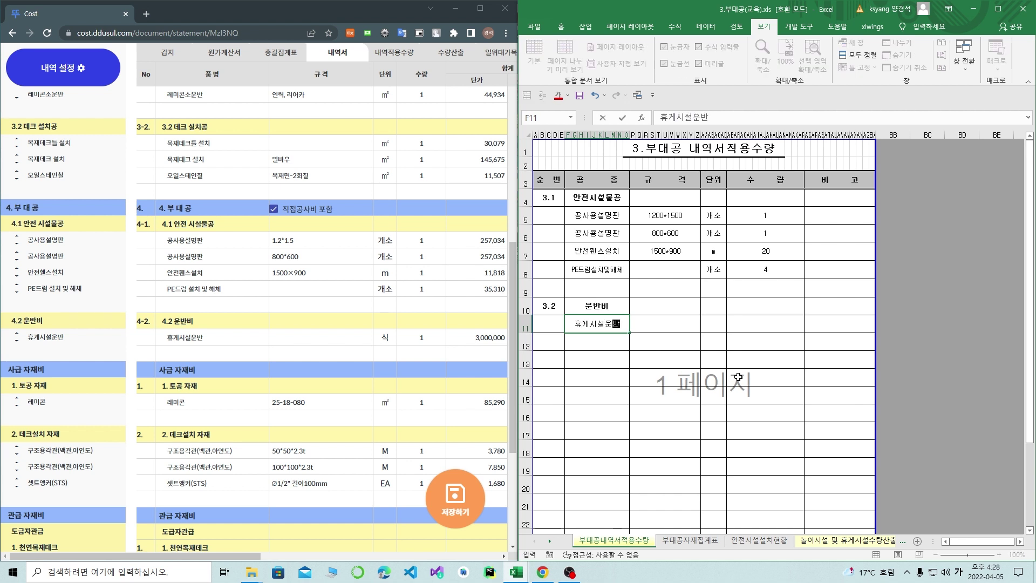
pyautogui.press('Return')
pyautogui.press('Up')
pyautogui.press('Right')
pyautogui.press('Right')
pyautogui.write('식')
pyautogui.press('Right')
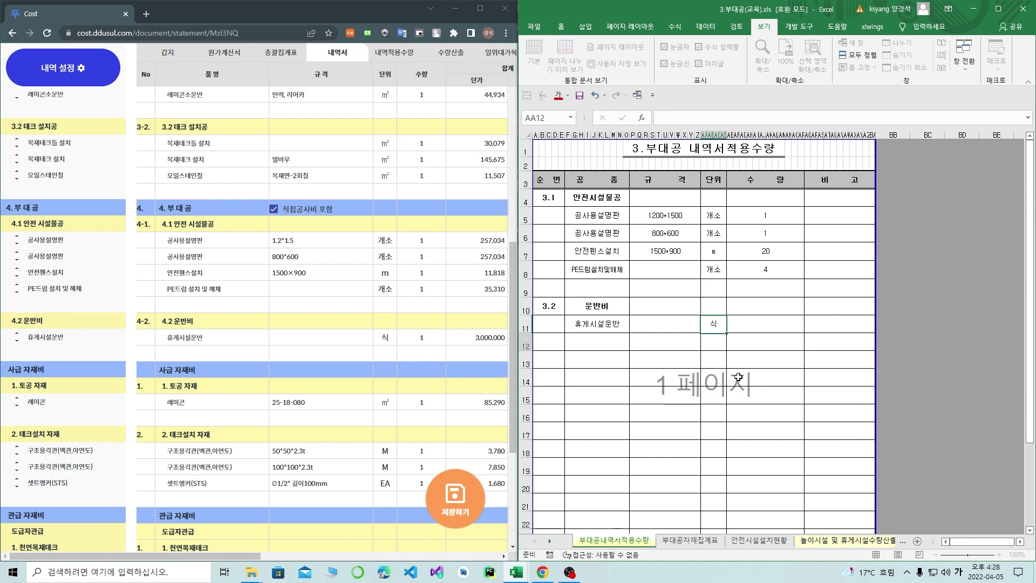
pyautogui.write('1')
pyautogui.press('Return')
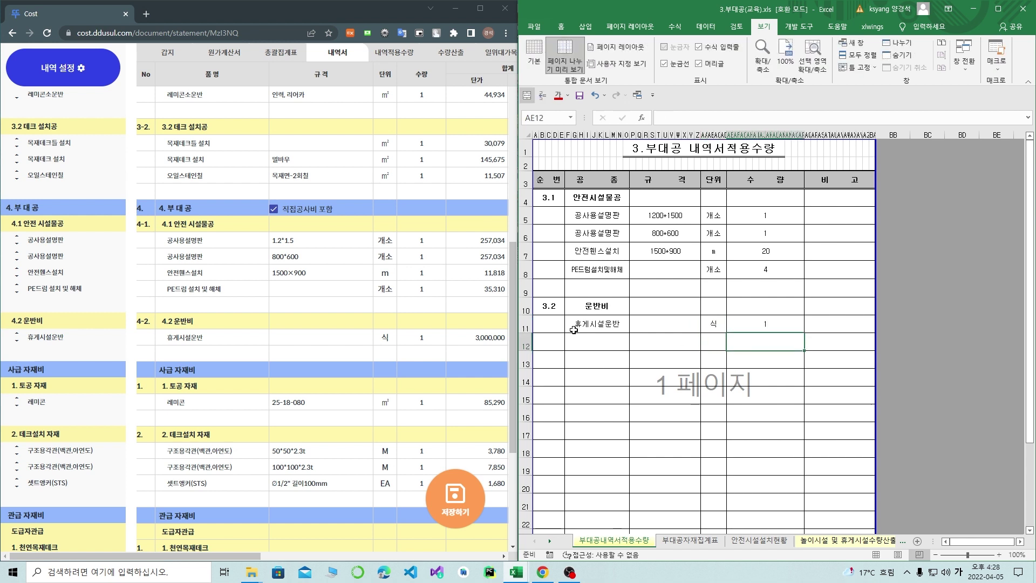
pyautogui.click(710, 324)
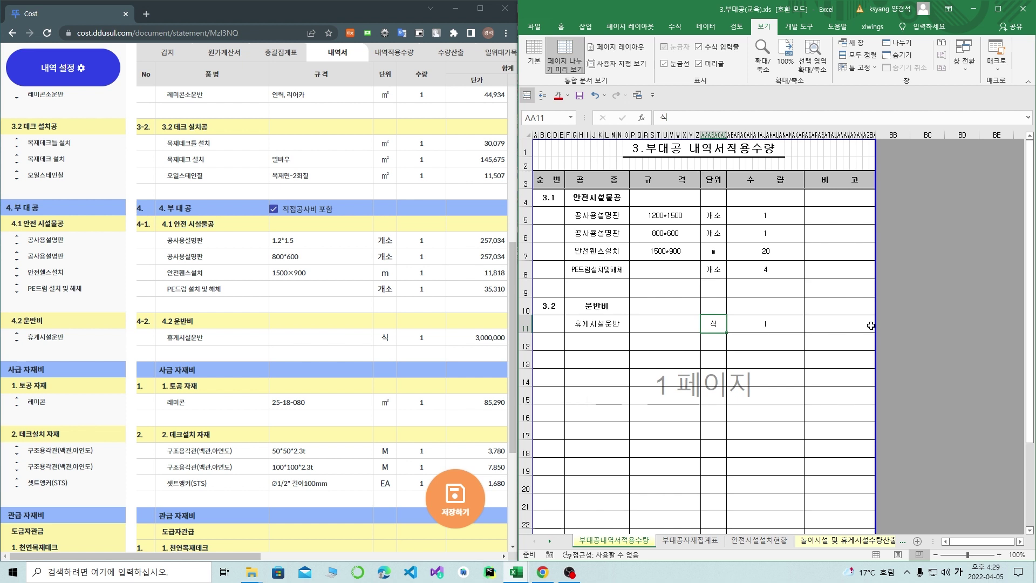
pyautogui.press('Return')
pyautogui.click(618, 346)
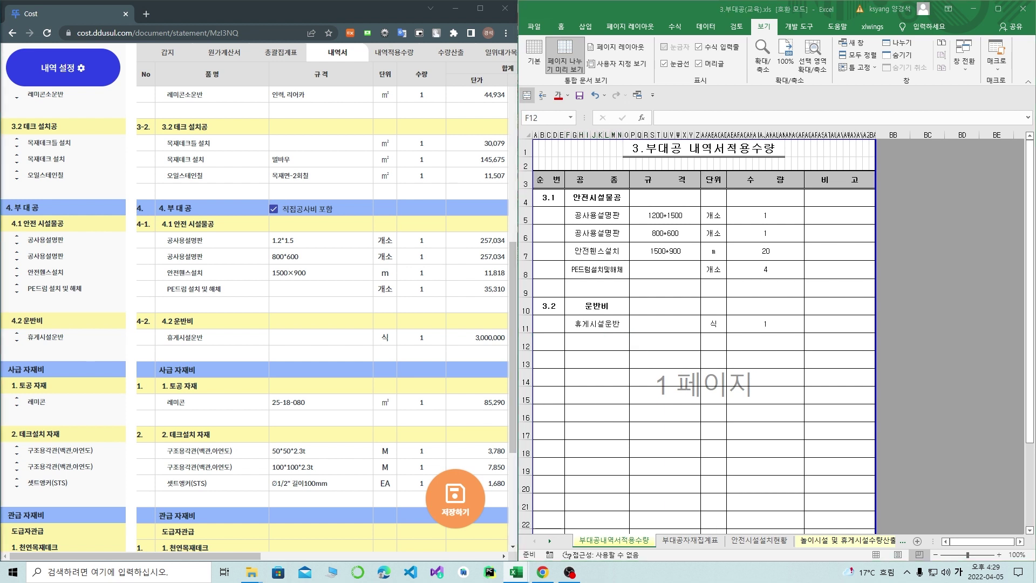
pyautogui.click(548, 437)
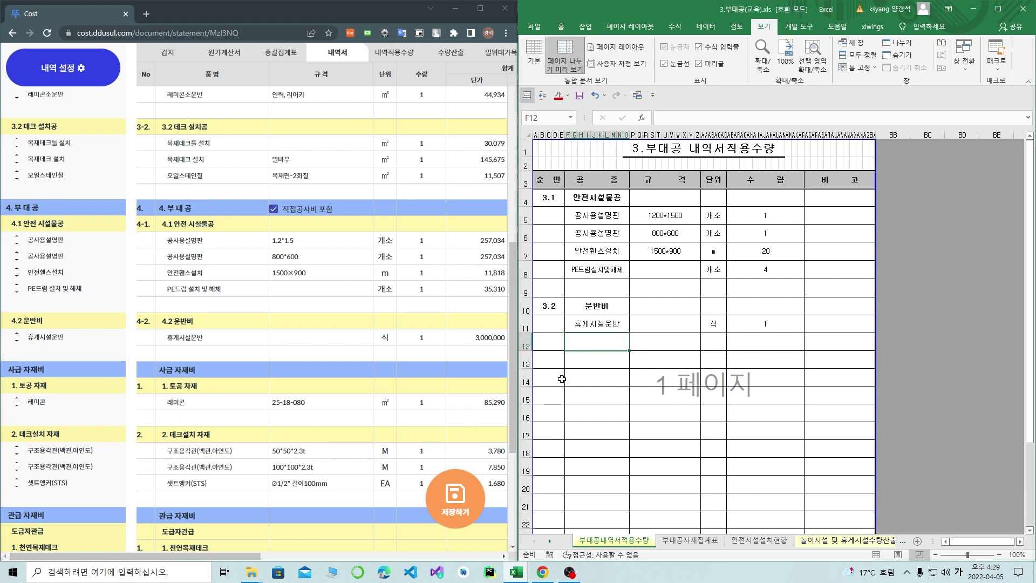
pyautogui.click(607, 399)
pyautogui.click(609, 360)
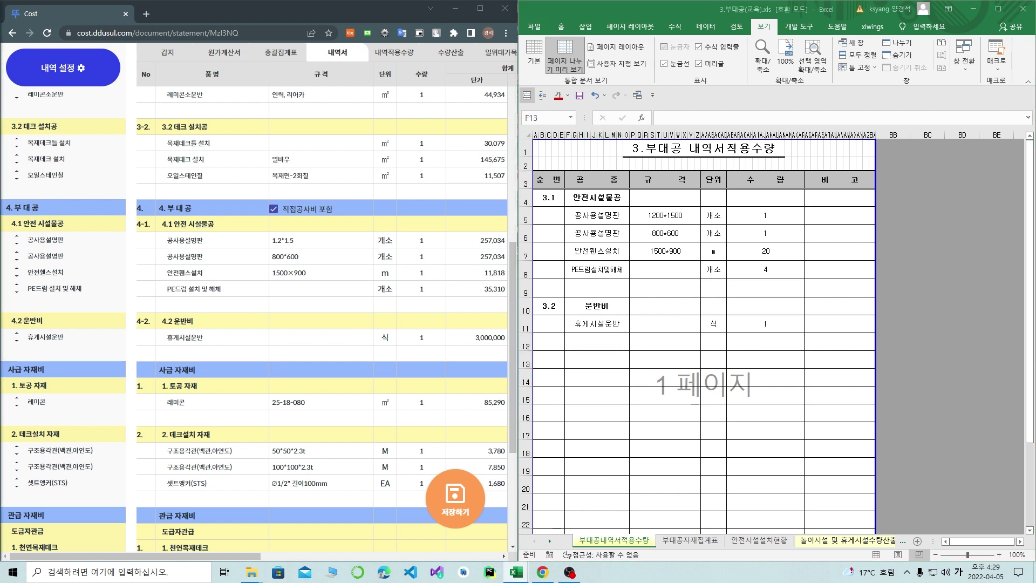
pyautogui.click(734, 397)
pyautogui.moveTo(563, 310); pyautogui.dragTo(774, 337)
pyautogui.click(746, 358)
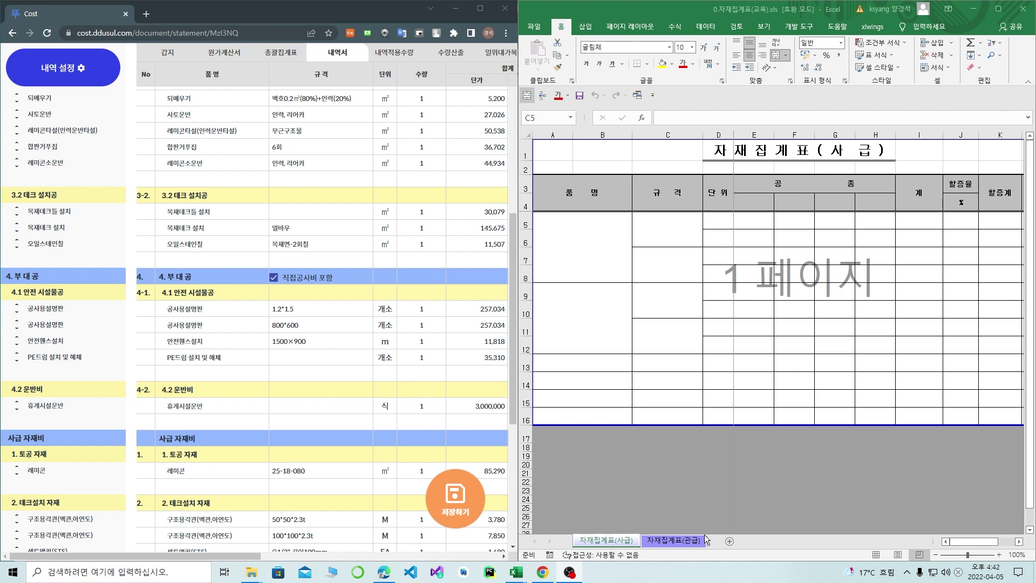
# Step: On the 자재집계표(관급) sheet, enter 천연목재데크 as the 품명 in row 5
pyautogui.click(678, 540)
pyautogui.click(615, 219)
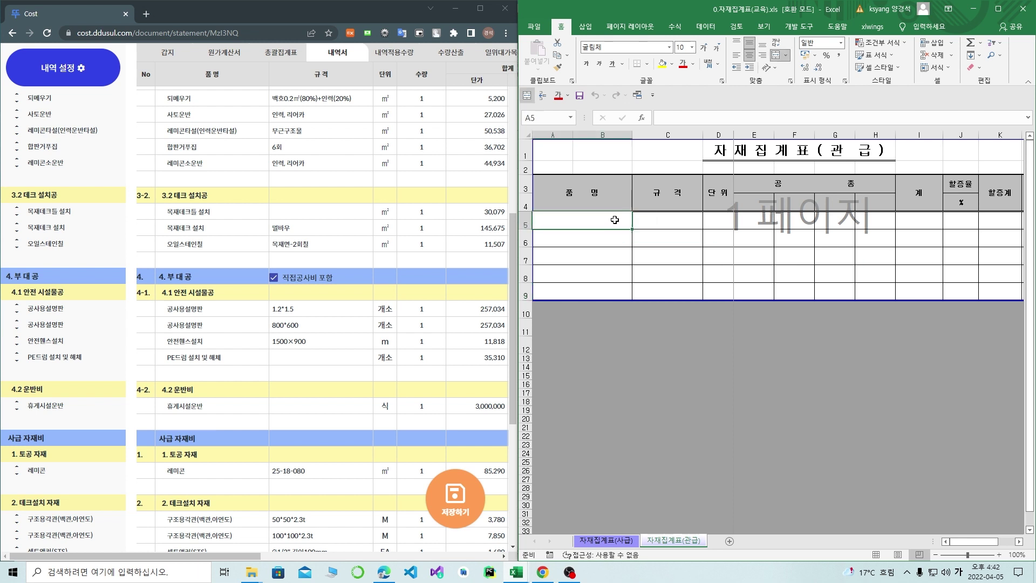
pyautogui.scroll(-5, 295, 345)
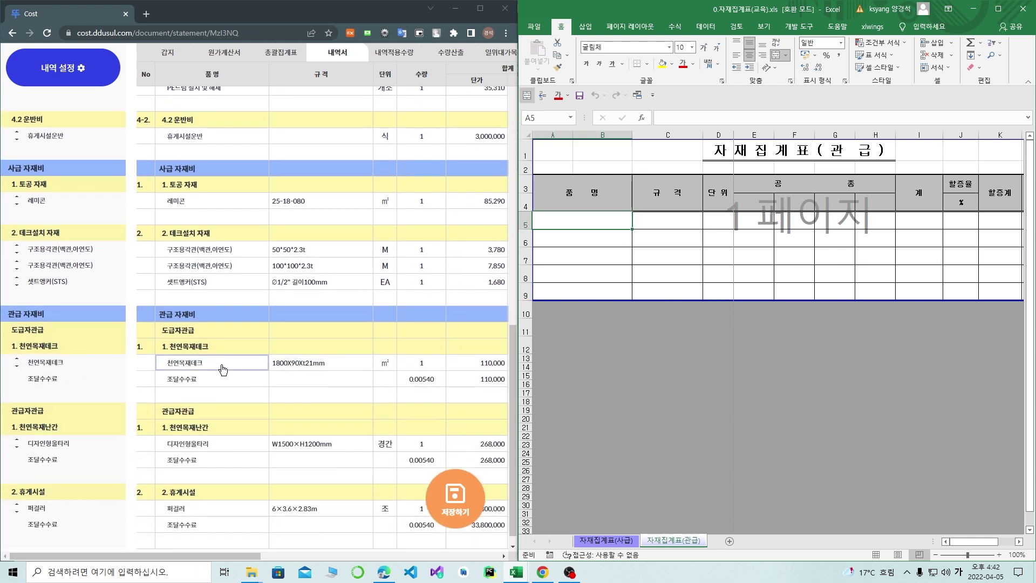
pyautogui.scroll(-1, 224, 371)
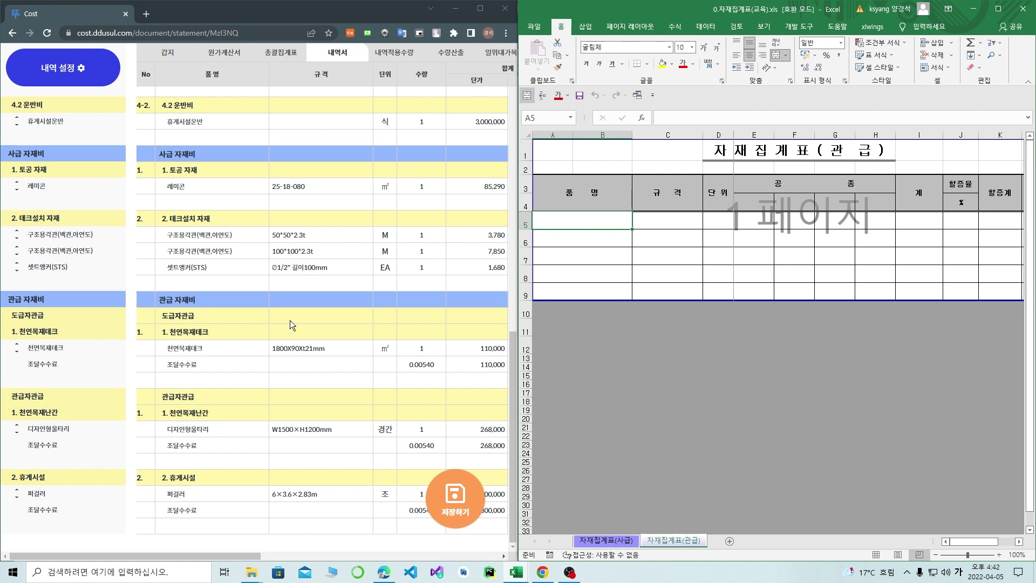
pyautogui.write('천연목재ㅑ')
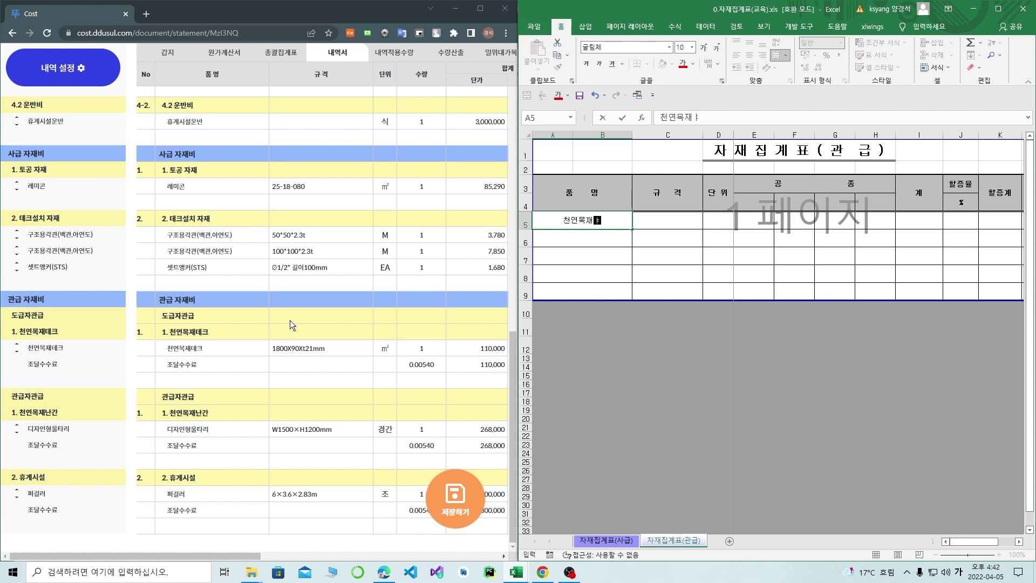
pyautogui.press('BackSpace')
pyautogui.write('데크')
pyautogui.press('Return')
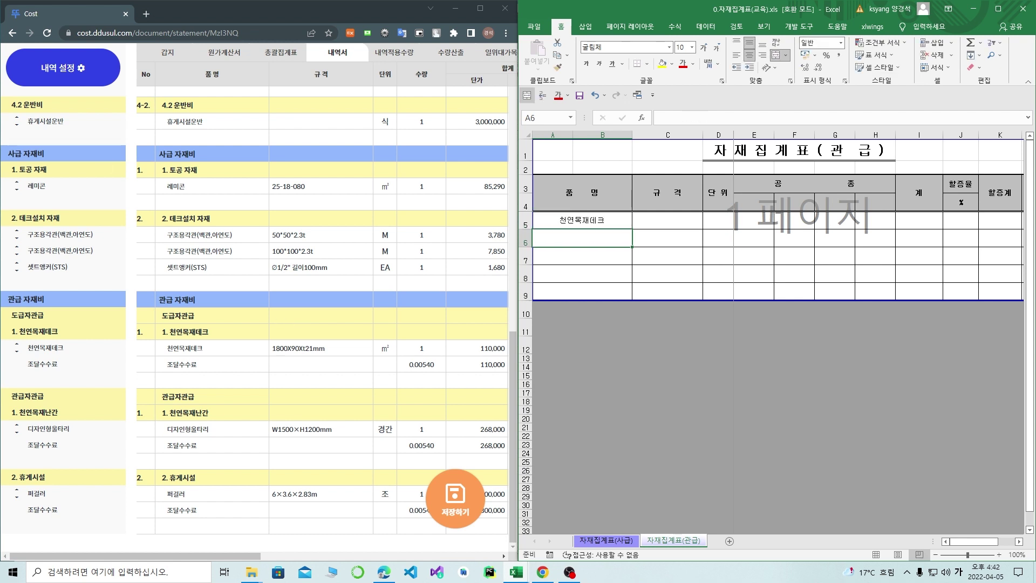
# Step: Enter 90(W)X21(T) as the 규격 of 천연목재데크 and move to the 품명 cell in row 6
pyautogui.hotkey('alt', 'Tab')
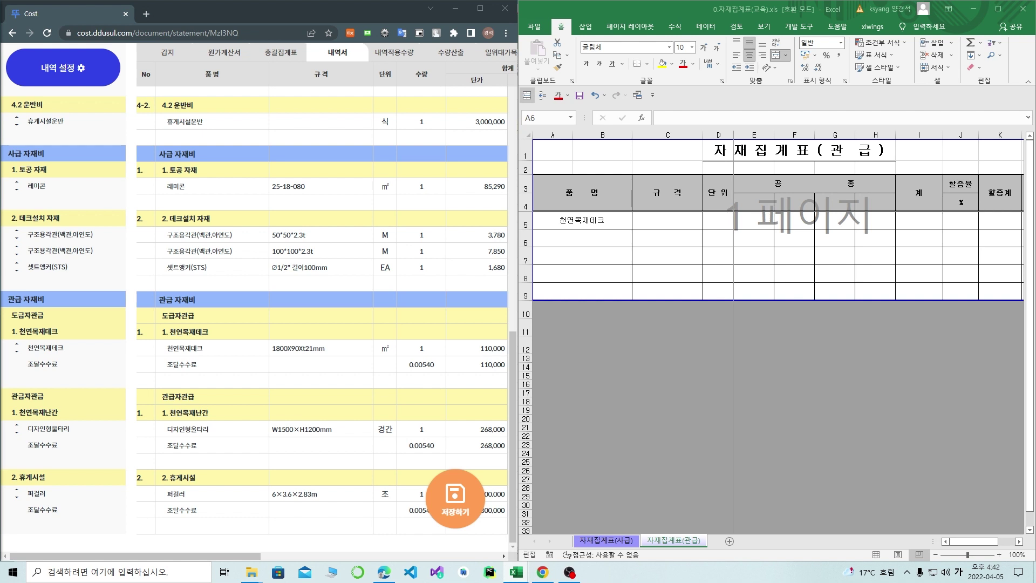
pyautogui.click(651, 219)
pyautogui.doubleClick(652, 220)
pyautogui.write('90(W)X21(T)')
pyautogui.press('Return')
pyautogui.press('Return')
pyautogui.press('Return')
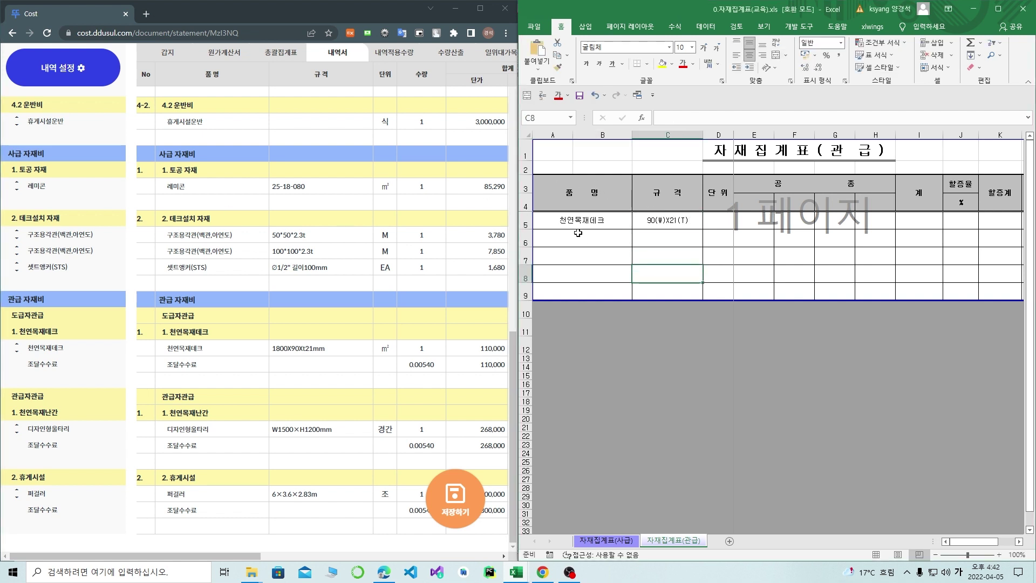
pyautogui.click(578, 235)
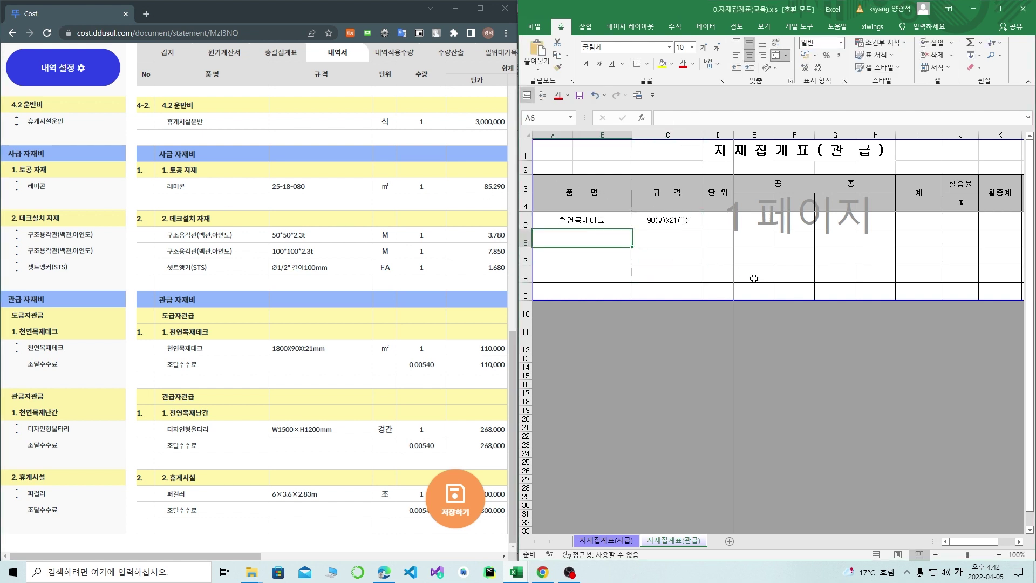
pyautogui.write('디자인형')
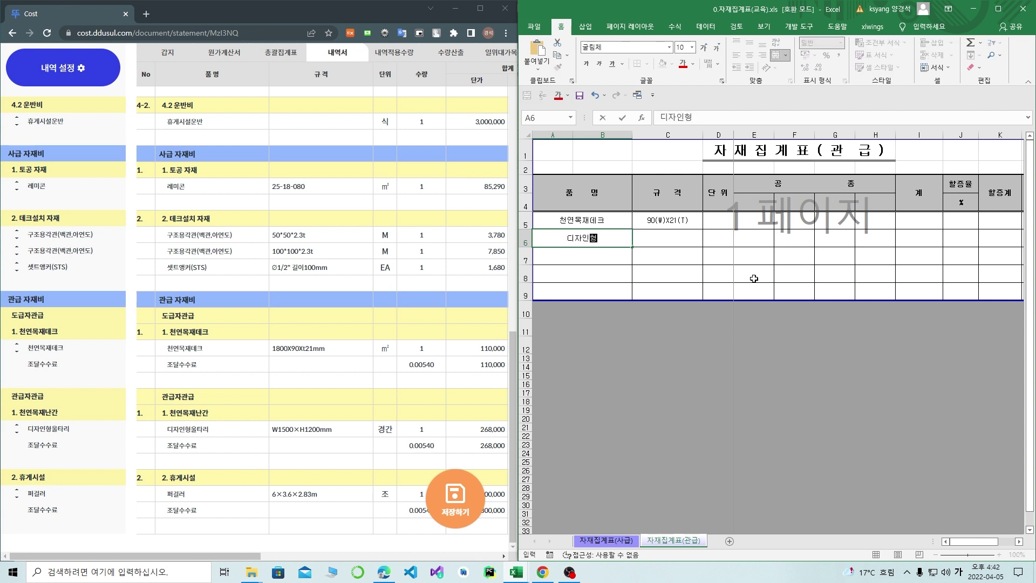
pyautogui.write('울타리')
pyautogui.press('BackSpace')
pyautogui.press('BackSpace')
pyautogui.press('BackSpace')
pyautogui.press('BackSpace')
pyautogui.press('BackSpace')
pyautogui.press('BackSpace')
pyautogui.press('BackSpace')
pyautogui.write('존은')
pyautogui.press('BackSpace')
pyautogui.press('BackSpace')
# Step: Fill row 6 with the 품명 천연목재난간 and the 규격 W1500XH1200
pyautogui.write('천연목재ㅑ난간')
pyautogui.press('Return')
pyautogui.click(664, 235)
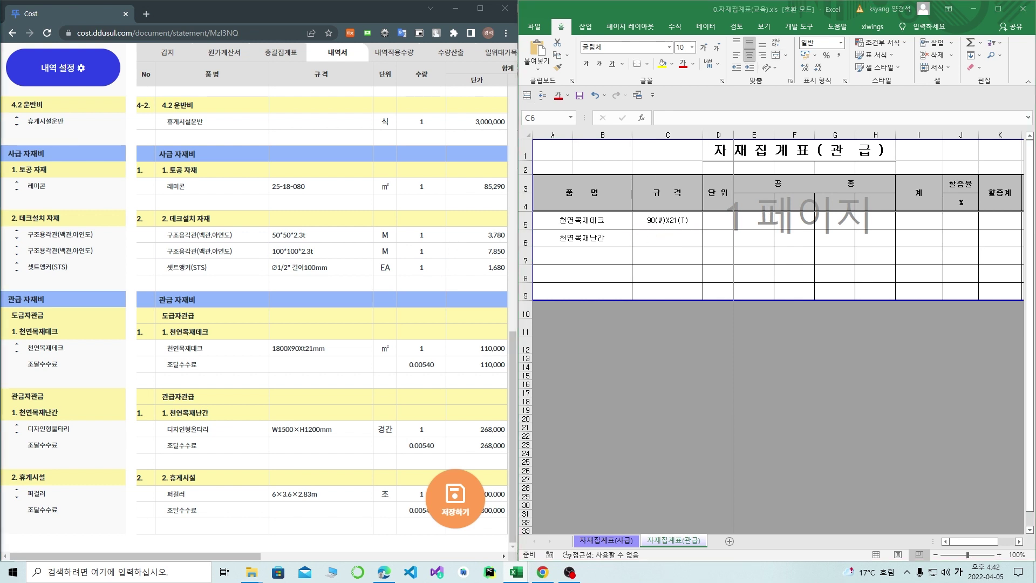
pyautogui.click(665, 236)
pyautogui.write('W1500XH1200')
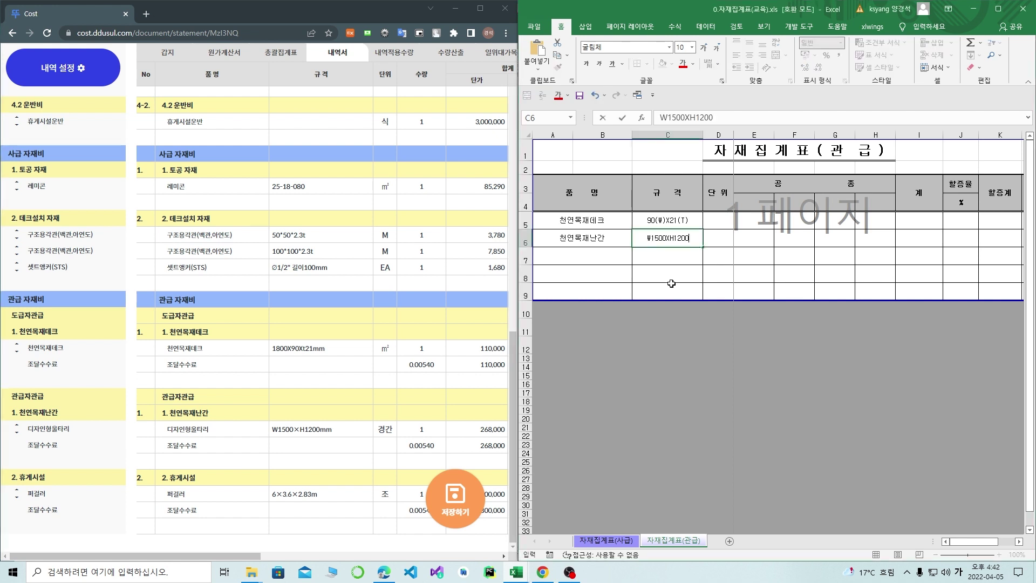
pyautogui.click(669, 288)
# Step: Enter 퍼걸러 as the 품명 in row 7
pyautogui.click(591, 257)
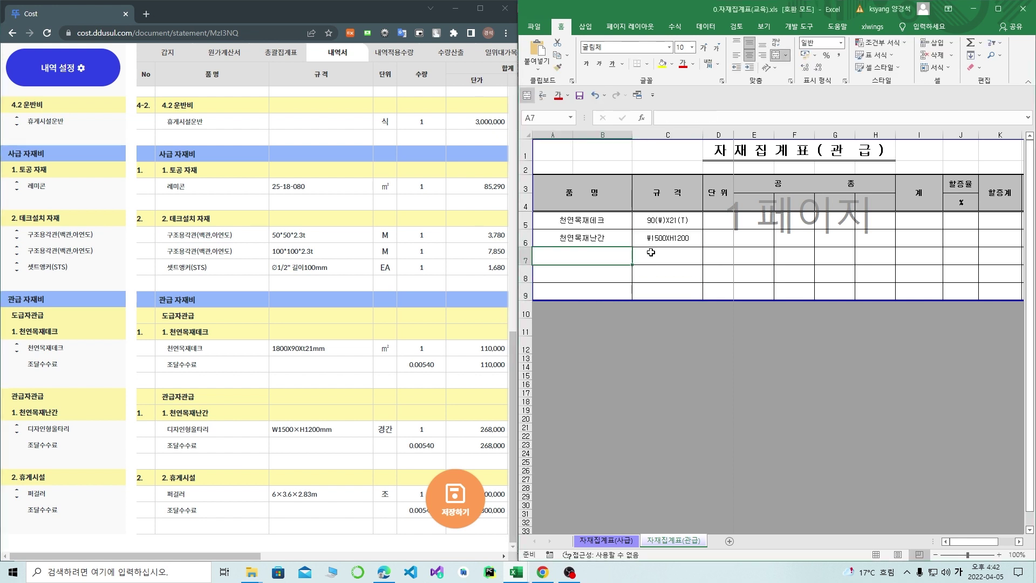
pyautogui.write('ㅍ퍼걸러')
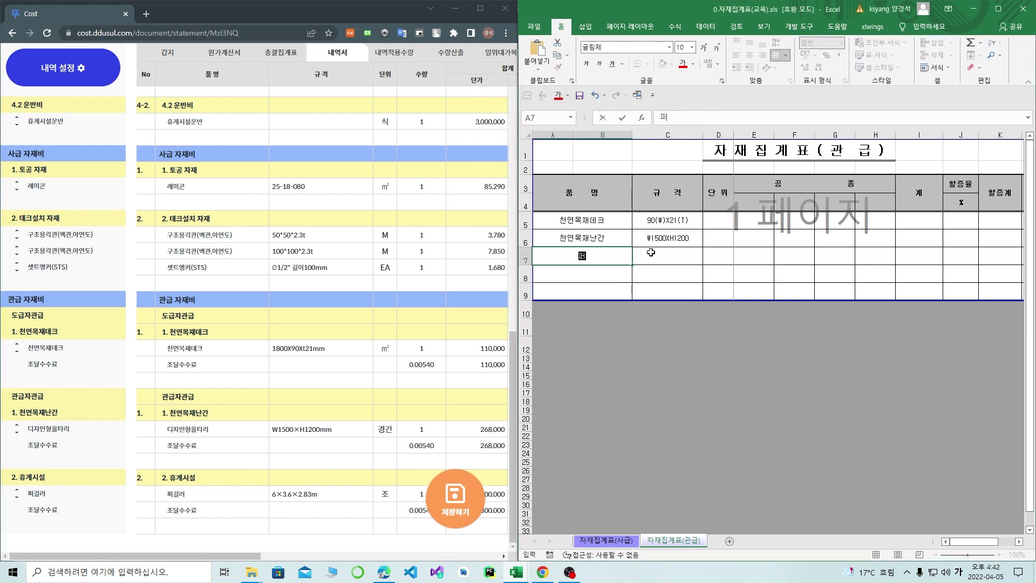
pyautogui.press('Return')
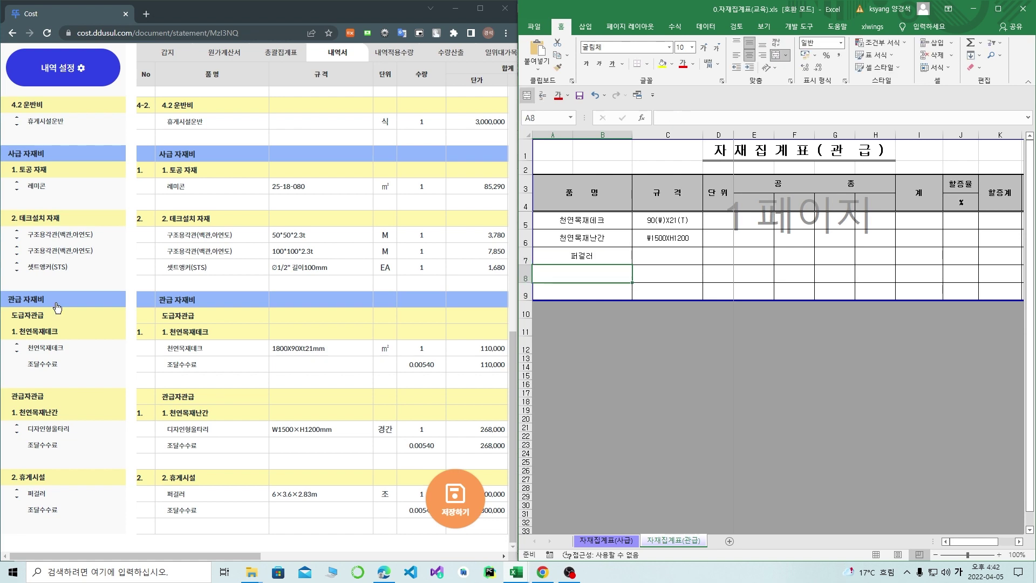
# Step: Copy the 퍼걸러 specification 6×3.6×2.83m from the cost statement into the 규격 cell of row 7
pyautogui.click(318, 496)
pyautogui.hotkey('ctrl', 'a')
pyautogui.hotkey('ctrl', 'c')
pyautogui.doubleClick(667, 256)
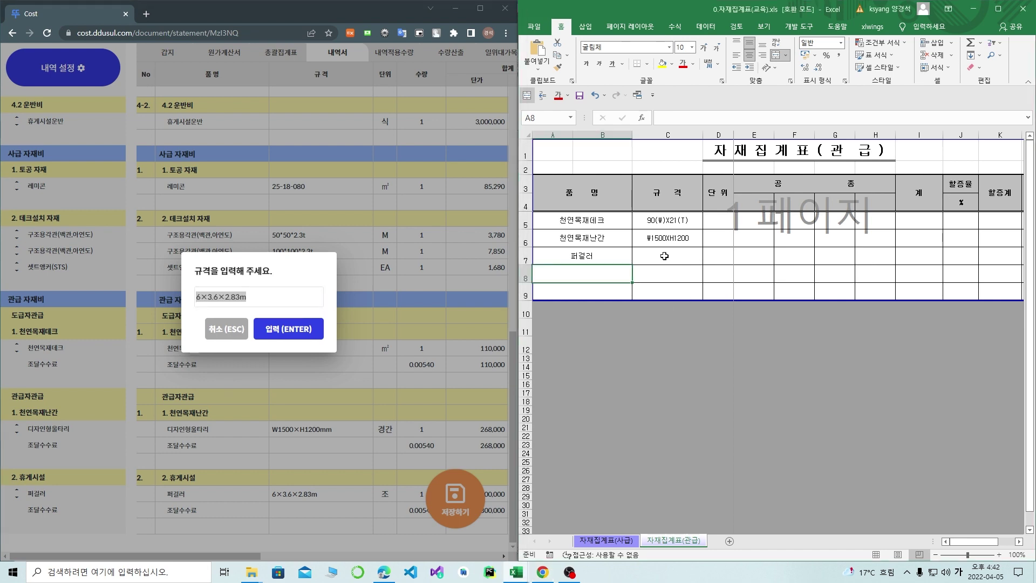
pyautogui.hotkey('ctrl', 'v')
pyautogui.click(667, 367)
pyautogui.click(305, 328)
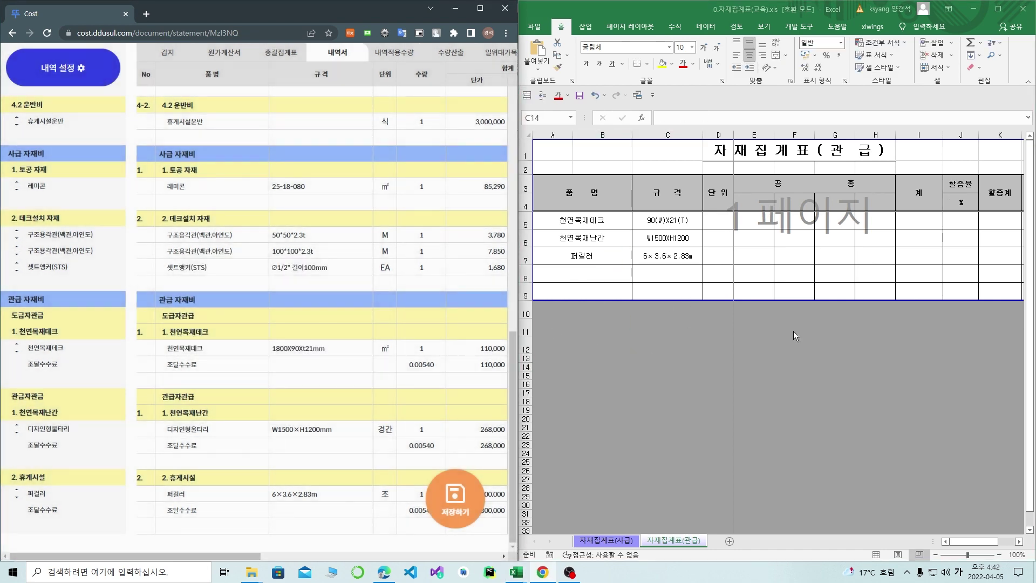
# Step: Set the 단위 of 천연목재데크 to the special character ㎡
pyautogui.click(718, 218)
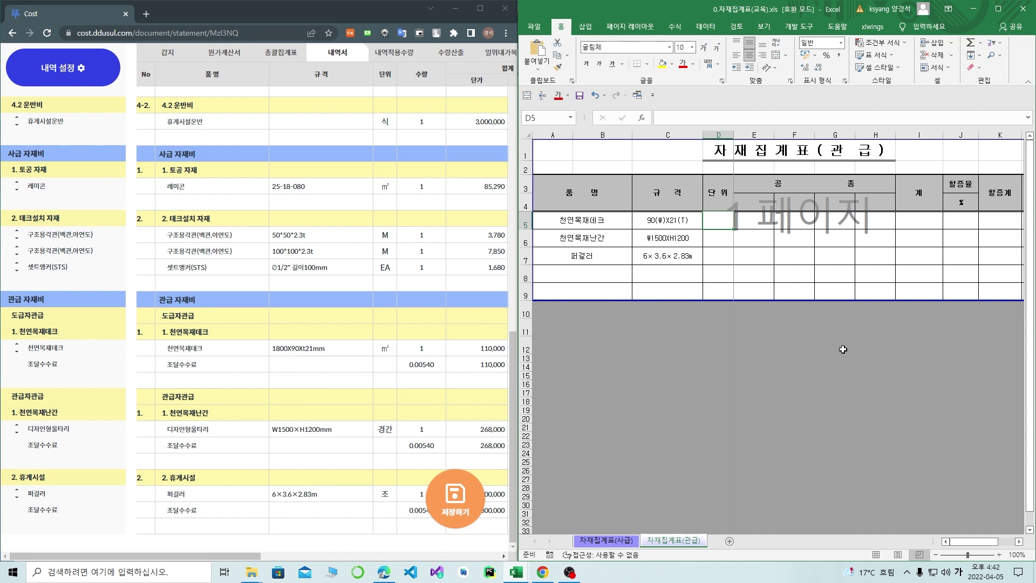
pyautogui.write('ㄹ')
pyautogui.press('Hangul_Hanja')
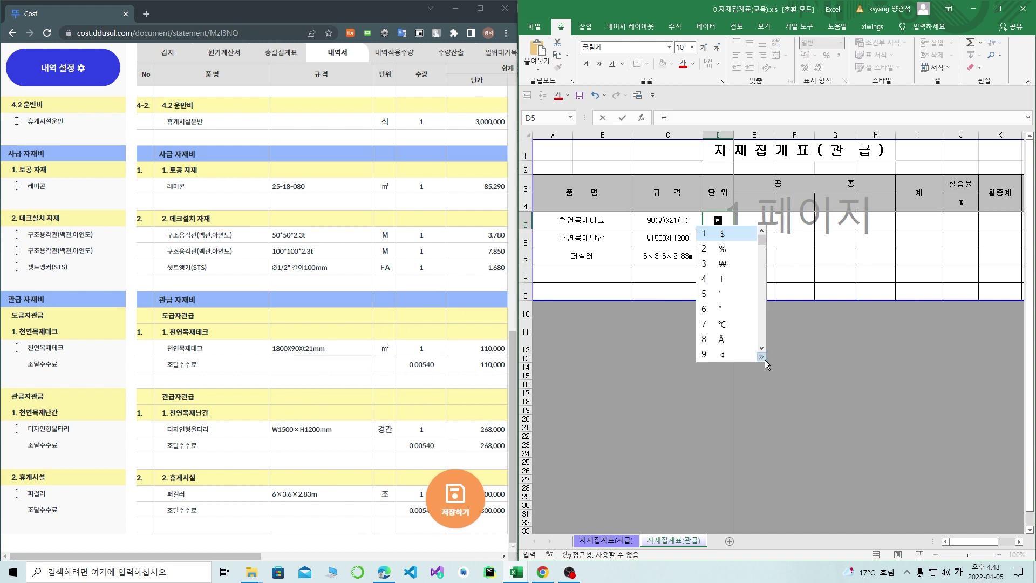
pyautogui.click(764, 365)
pyautogui.click(733, 325)
pyautogui.press('Return')
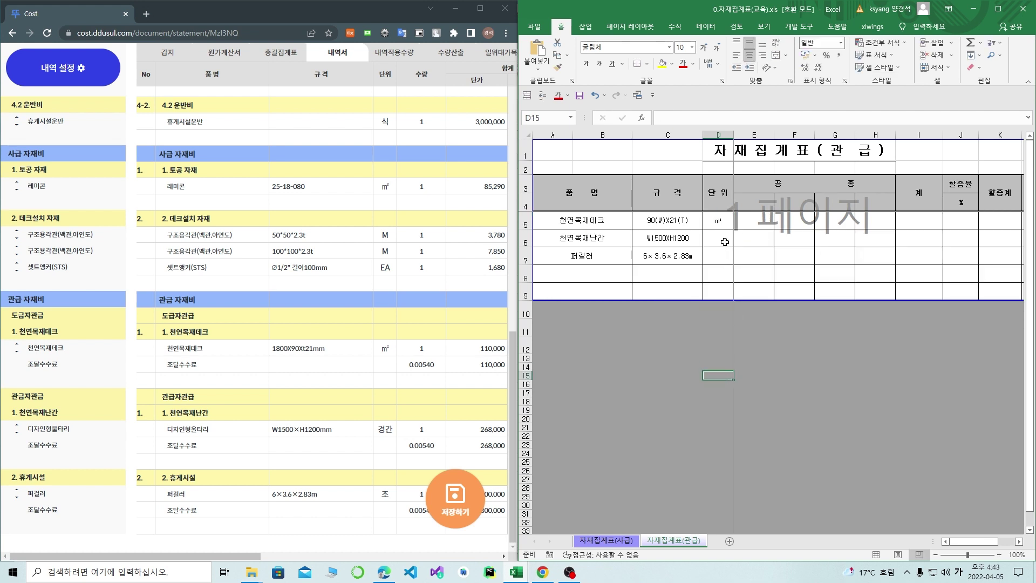
# Step: Set the 단위 of 천연목재난간 to 경간 and of 퍼걸러 to 조
pyautogui.write('경간')
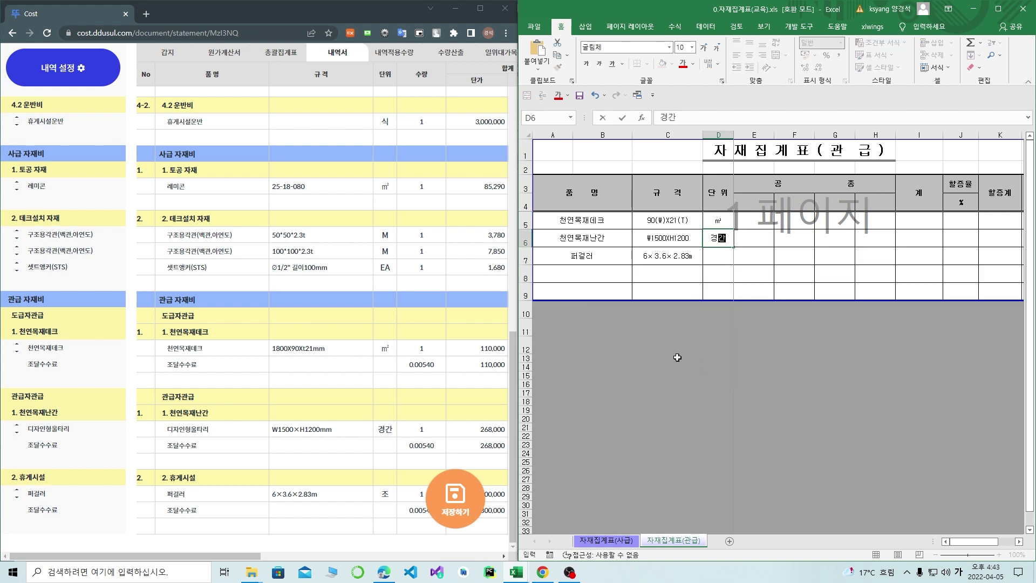
pyautogui.press('Return')
pyautogui.write('조')
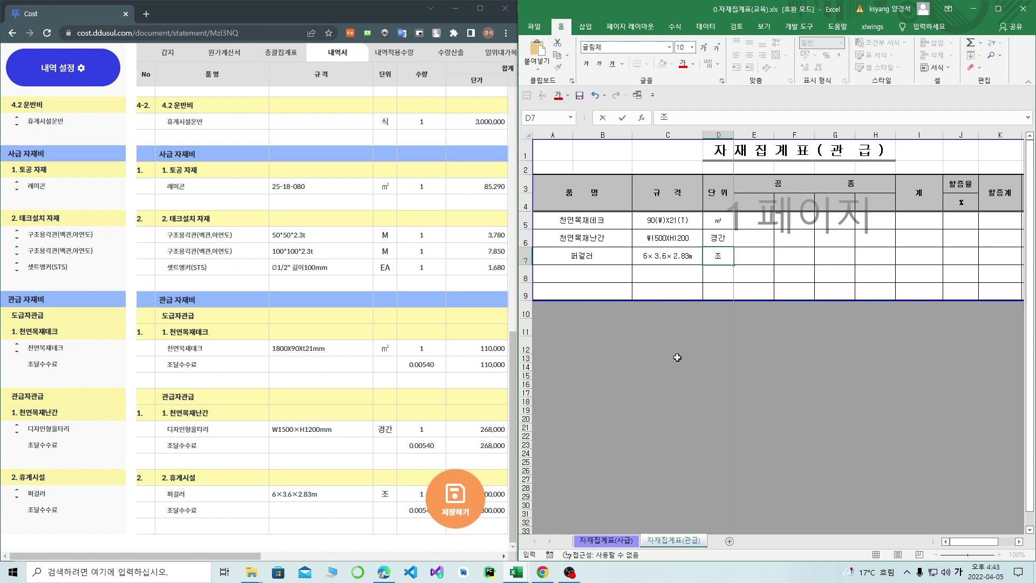
pyautogui.press('Return')
pyautogui.press('Up')
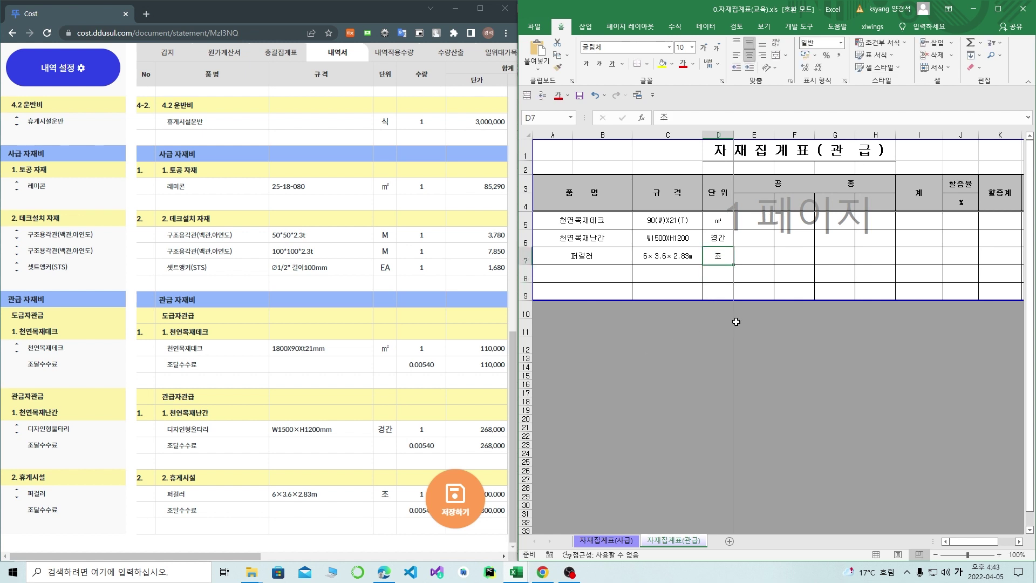
# Step: Enter 데크공 and 부대공 as the first two column headings under 공종 in row 4
pyautogui.click(762, 211)
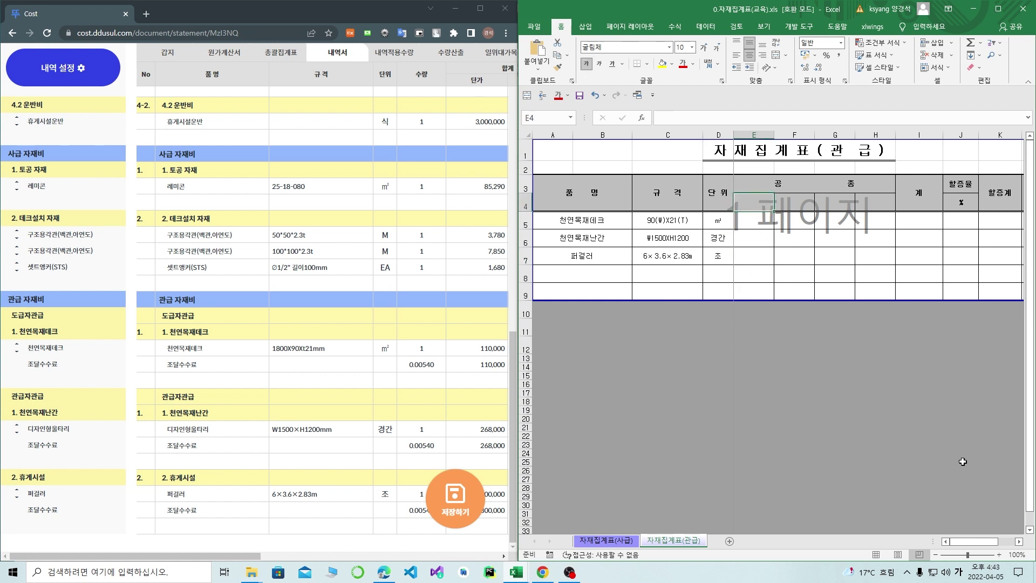
pyautogui.write('데크공')
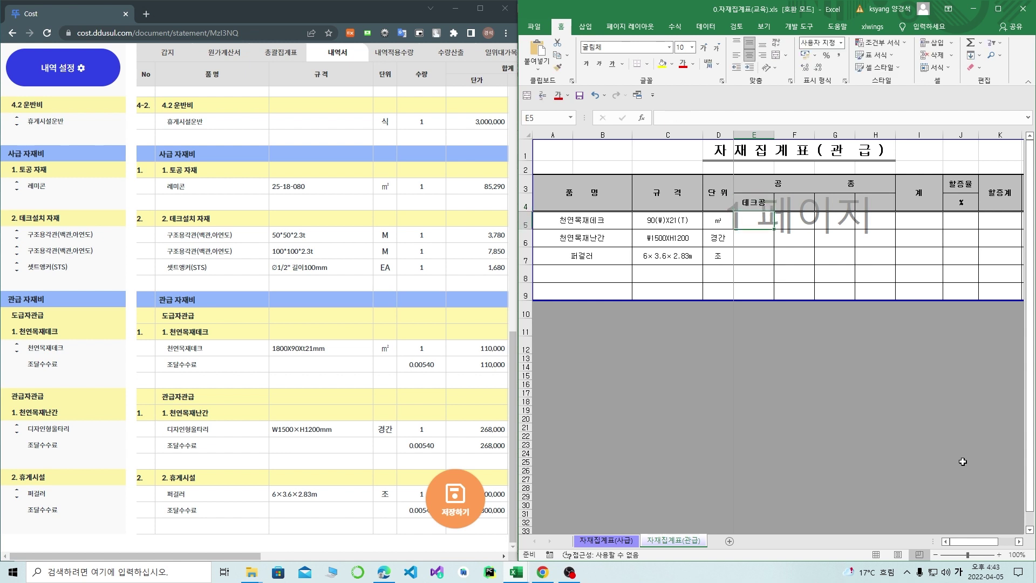
pyautogui.press('Tab')
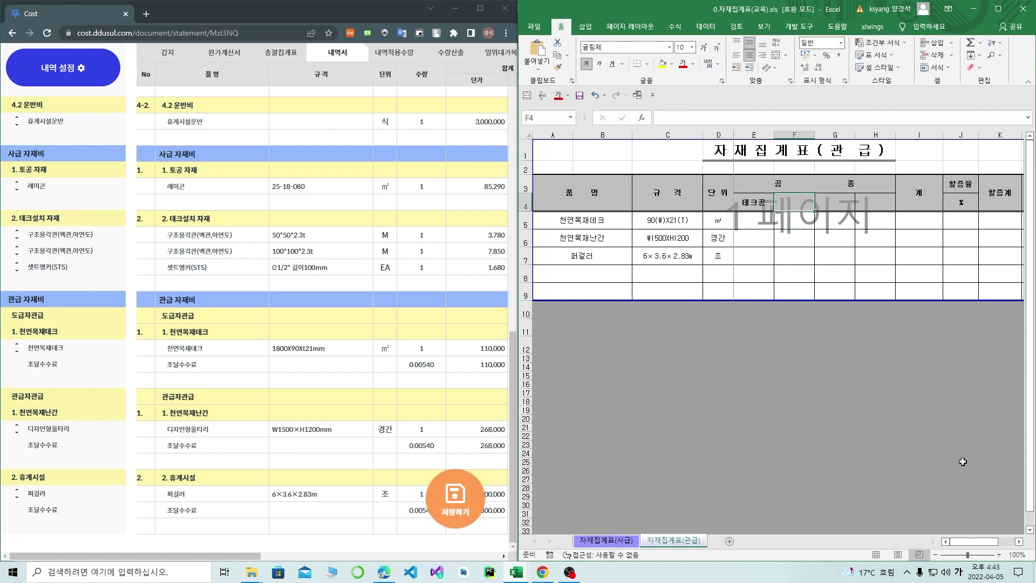
pyautogui.write('부대공')
pyautogui.press('Return')
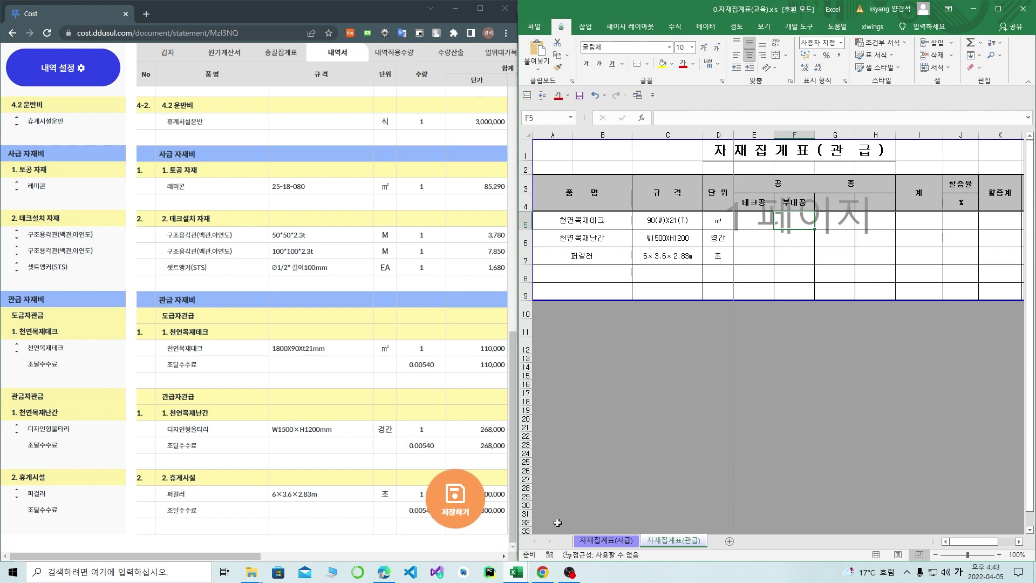
# Step: Switch to the 2.데크공(교육).xls workbook, place it beside the material summary and show its 데크공내역서적용수량 sheet
pyautogui.click(525, 572)
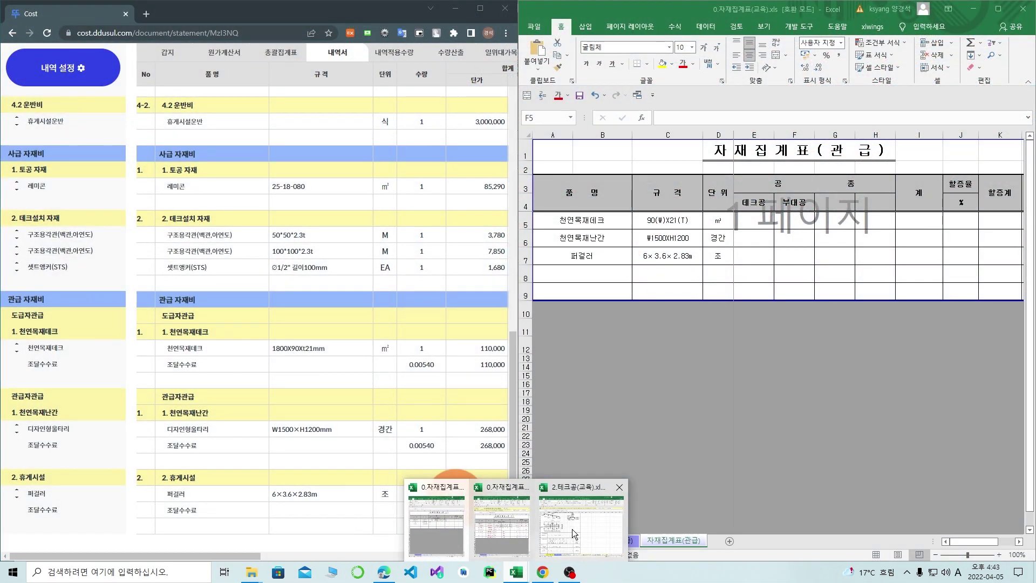
pyautogui.click(572, 528)
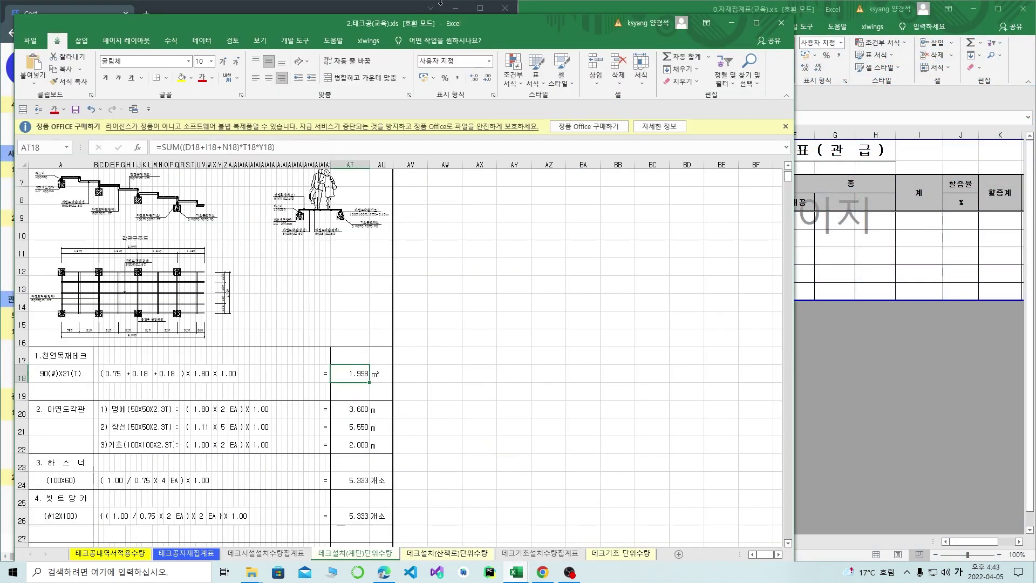
pyautogui.moveTo(687, 7); pyautogui.dragTo(1035, 41)
pyautogui.click(121, 145)
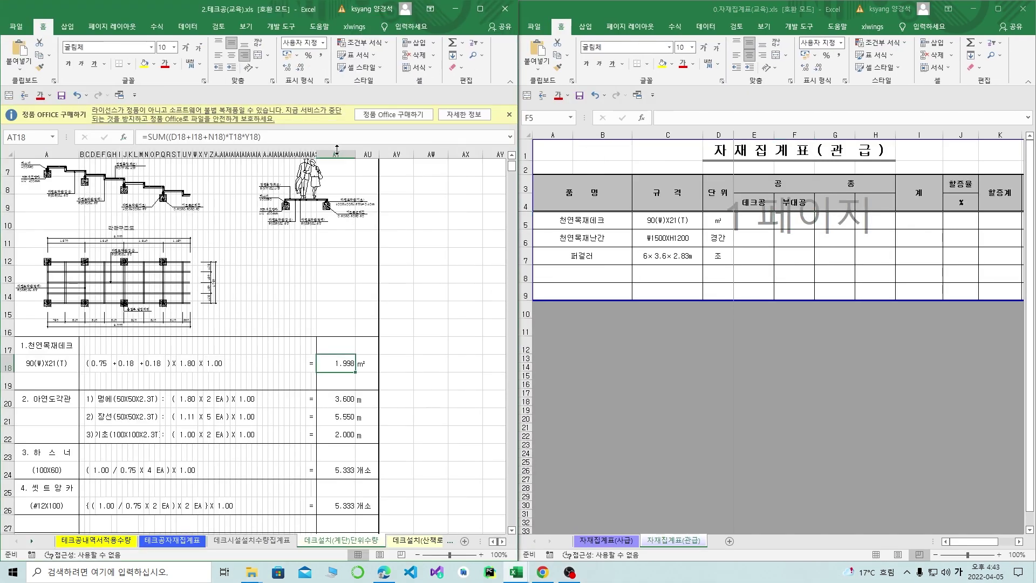
pyautogui.click(108, 540)
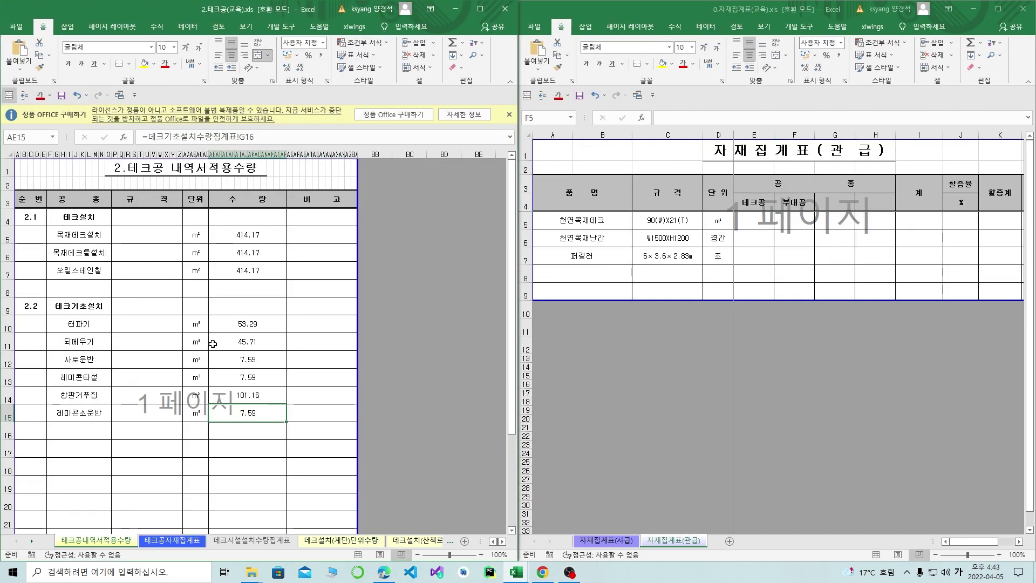
# Step: Link the 데크공 cell of 천연목재데크 (E5) to the 수량 of 목재데크설치 in 데크공내역서적용수량
pyautogui.click(751, 222)
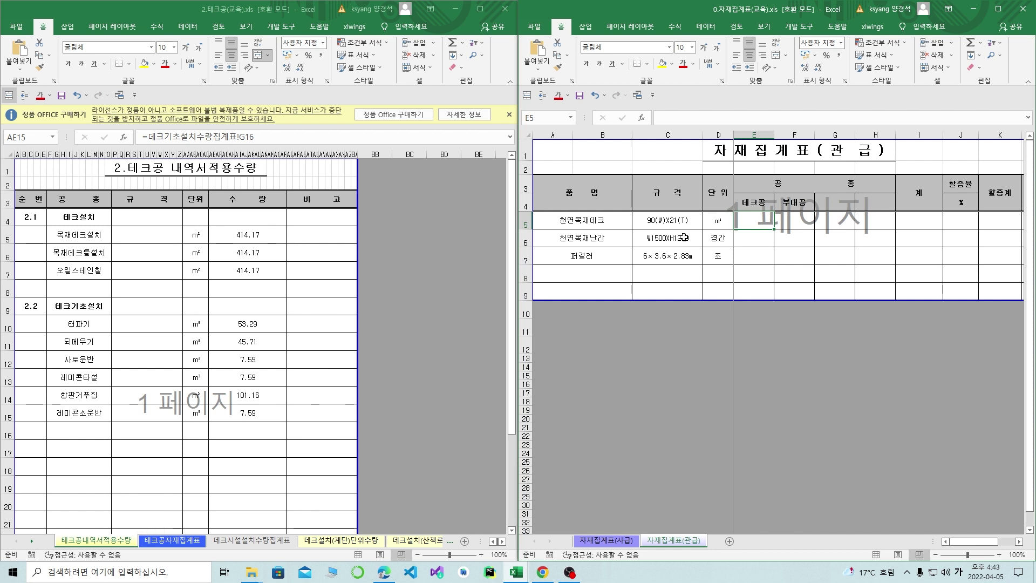
pyautogui.write('=')
pyautogui.click(262, 238)
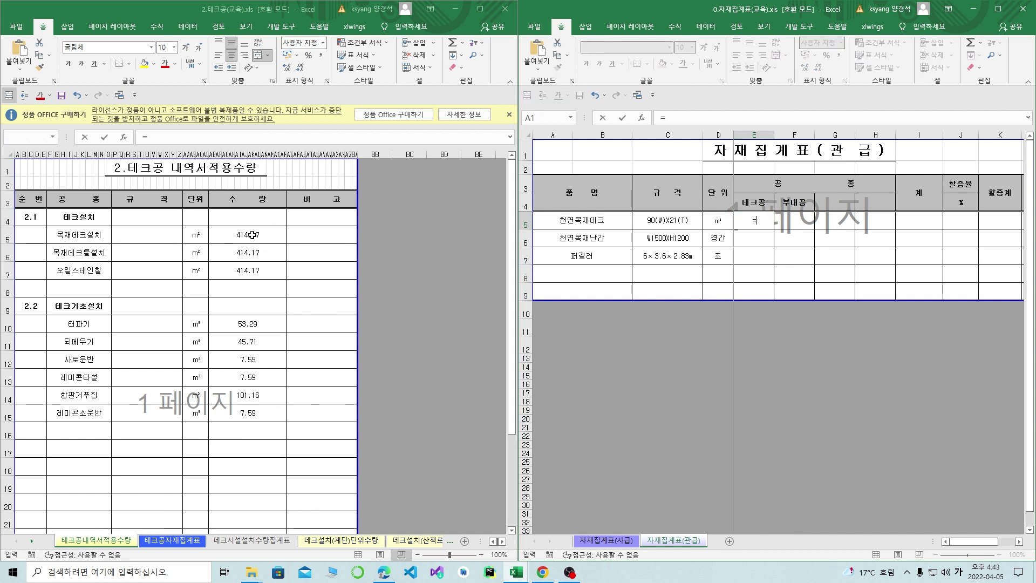
pyautogui.press('Return')
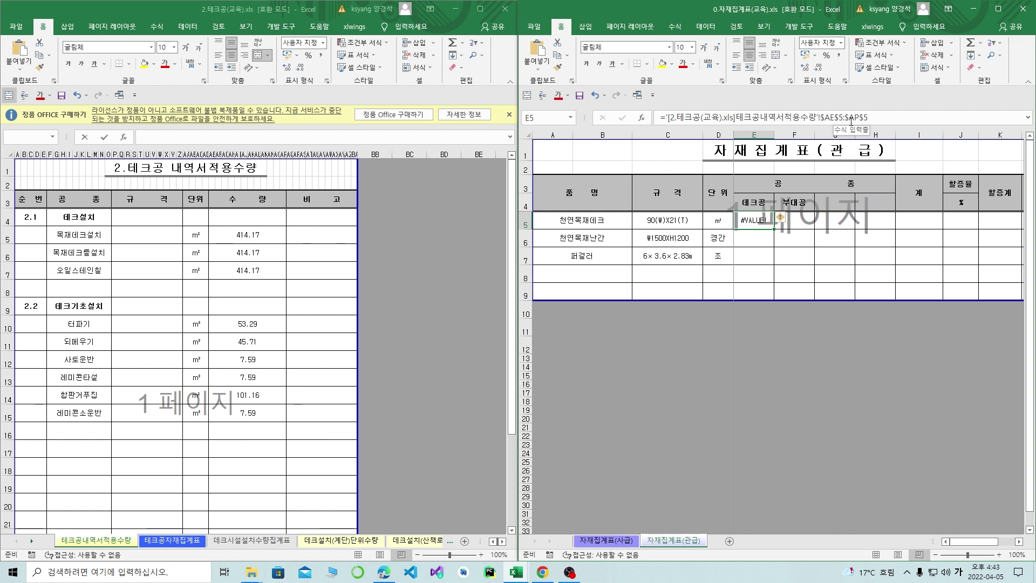
# Step: Remove the range ending :$AP$5 from the link formula in E5, leaving only the reference to $AE$5
pyautogui.moveTo(843, 119); pyautogui.dragTo(883, 118)
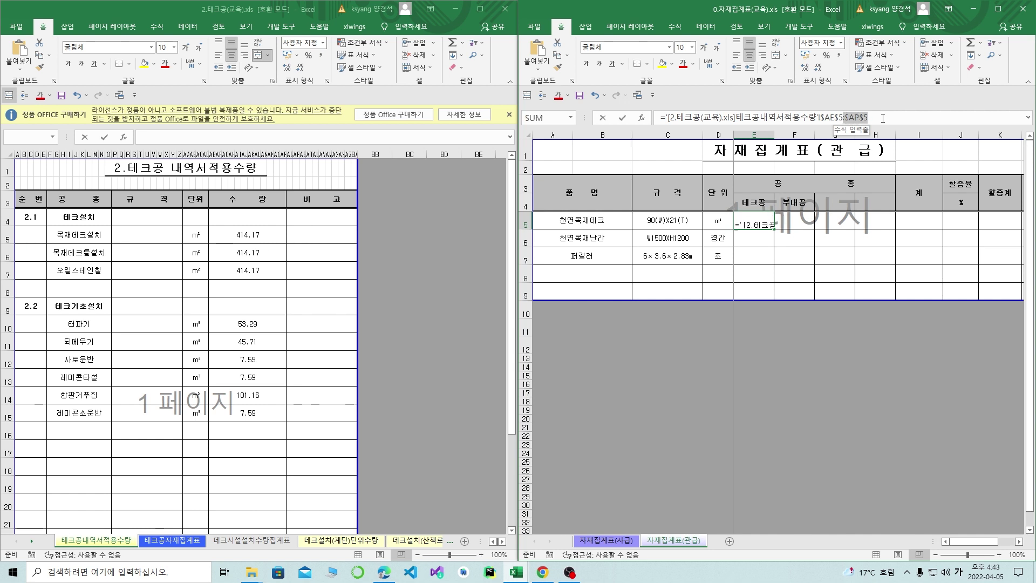
pyautogui.press('BackSpace')
pyautogui.press('Return')
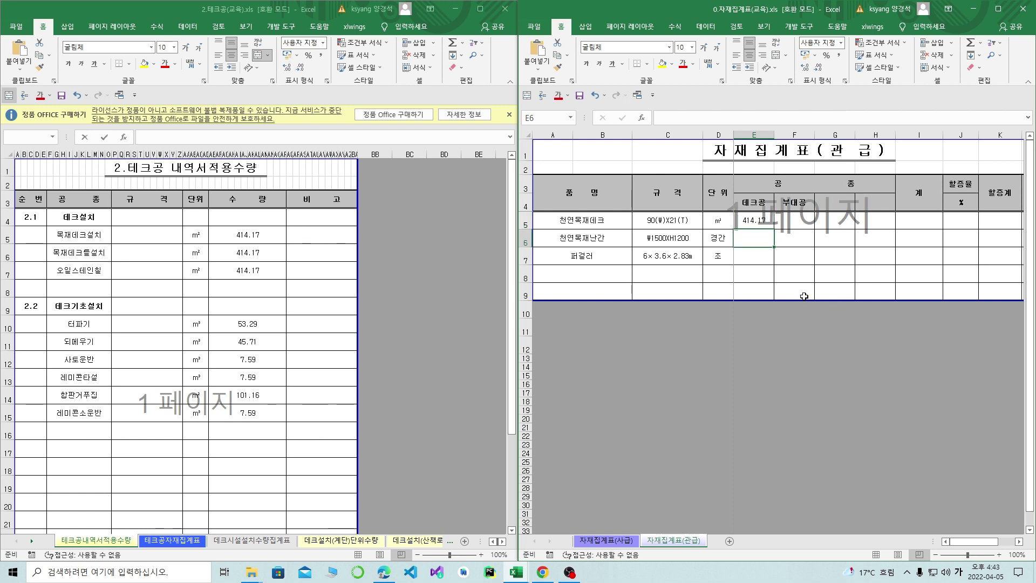
# Step: Link the 데크공 cell of 천연목재난간 (E6) to that material's 목재난간 quantity in the 데크공자재집계표 sheet of 2.데크공(교육).xls
pyautogui.click(190, 319)
pyautogui.scroll(-4, 199, 327)
pyautogui.scroll(4, 201, 328)
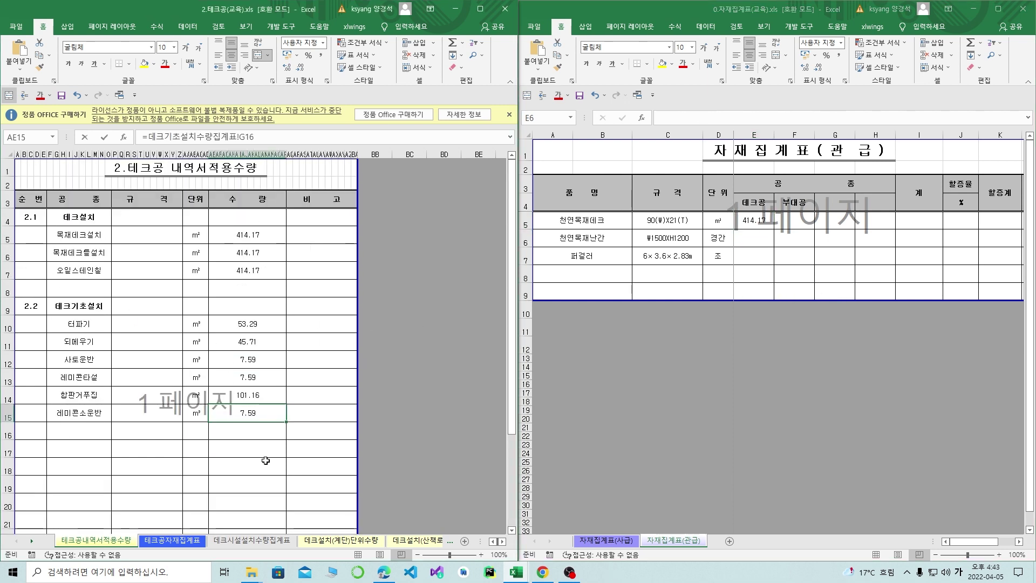
pyautogui.click(256, 541)
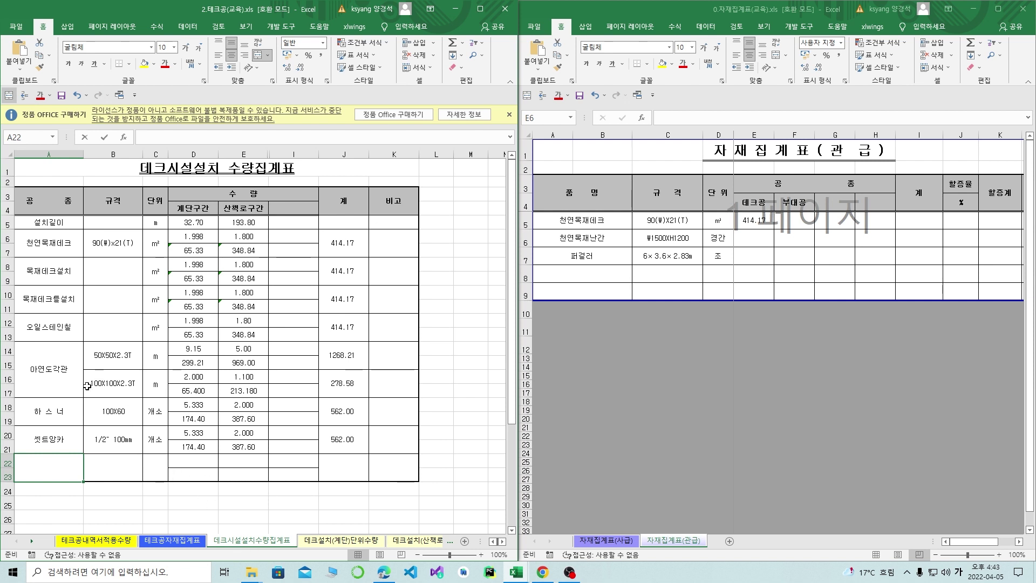
pyautogui.click(170, 539)
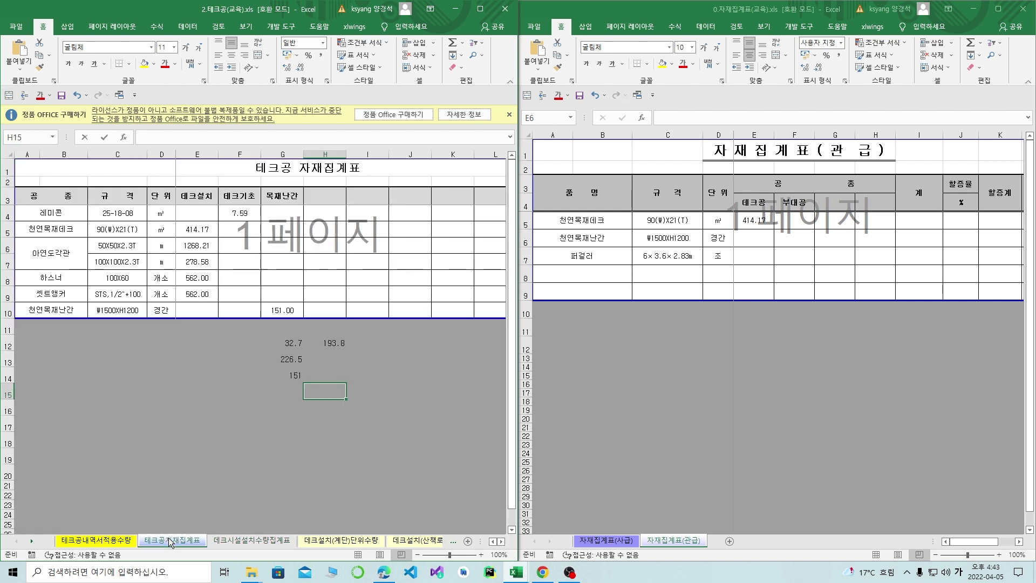
pyautogui.click(82, 303)
pyautogui.click(753, 237)
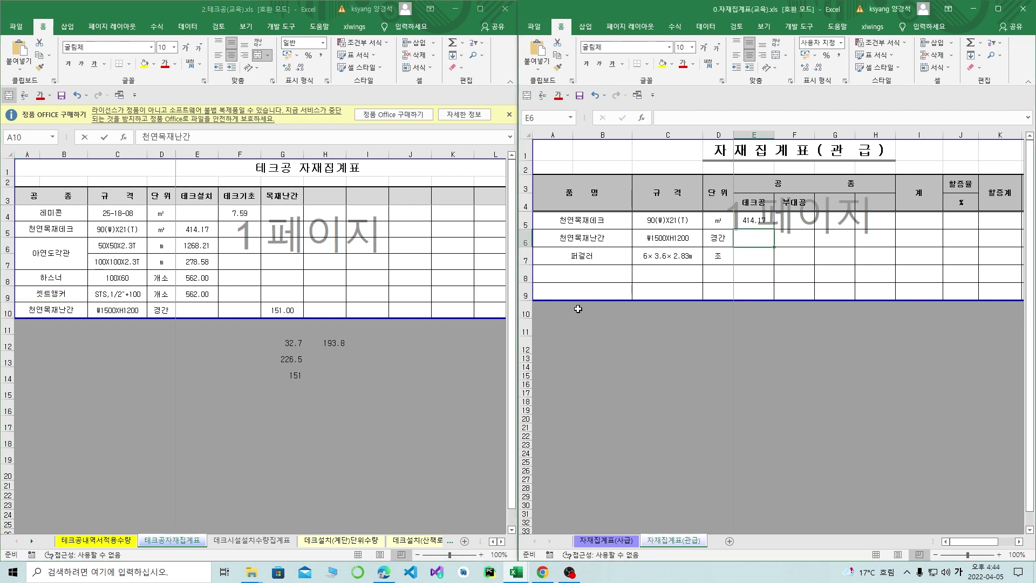
pyautogui.write('=')
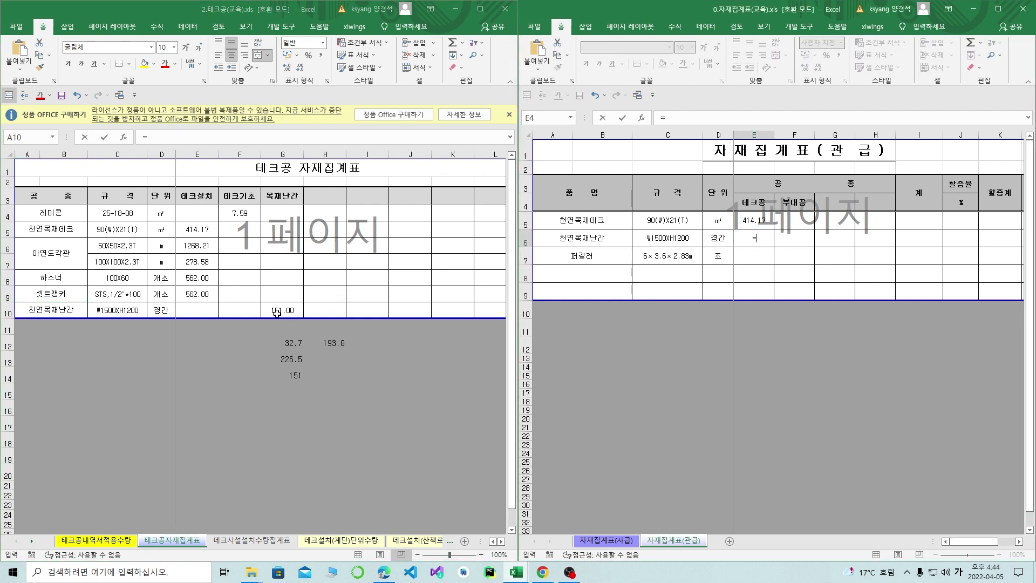
pyautogui.click(277, 310)
pyautogui.press('Return')
# Step: Enter 3 as the 부대공 quantity of 퍼걸러 (F7)
pyautogui.click(798, 252)
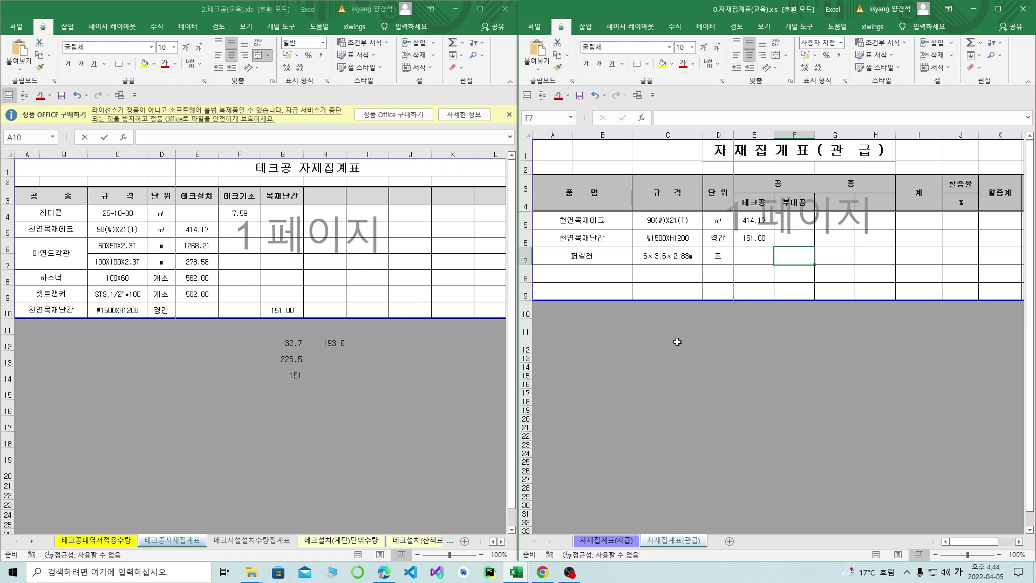
pyautogui.click(523, 575)
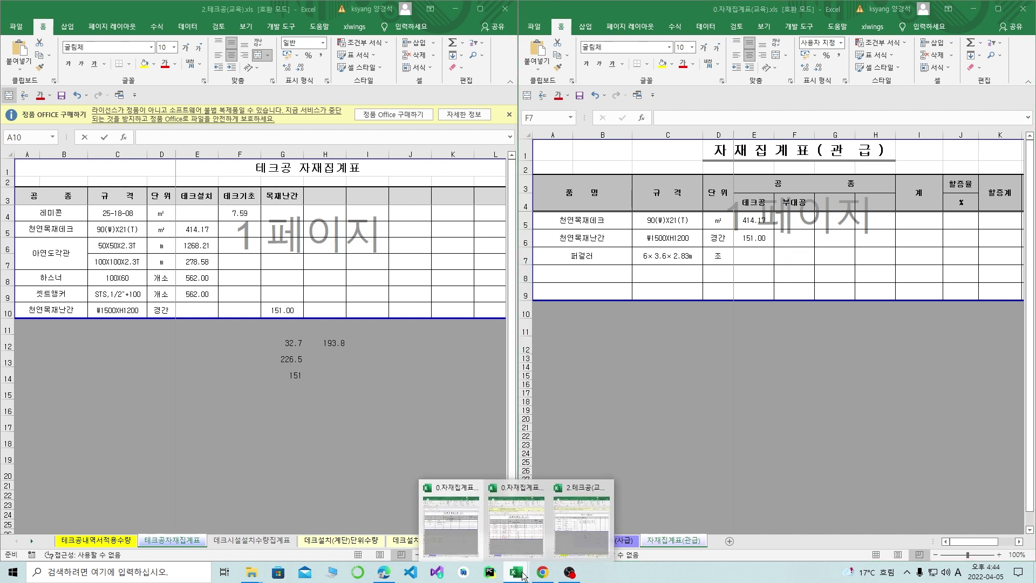
pyautogui.click(786, 313)
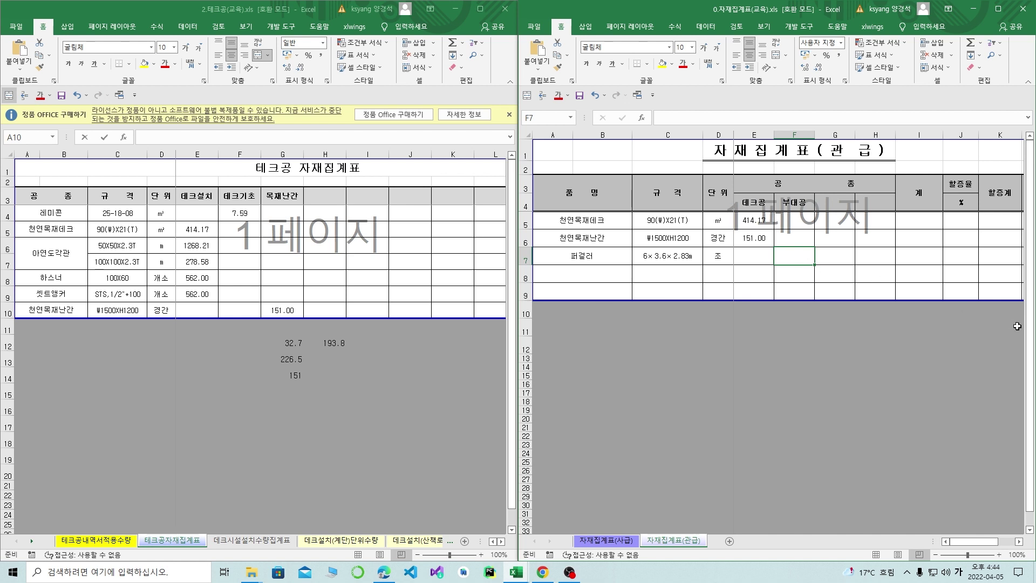
pyautogui.write('3')
pyautogui.press('Return')
pyautogui.press('Up')
pyautogui.press('Right')
pyautogui.press('Right')
pyautogui.press('Right')
pyautogui.press('Left')
pyautogui.press('Left')
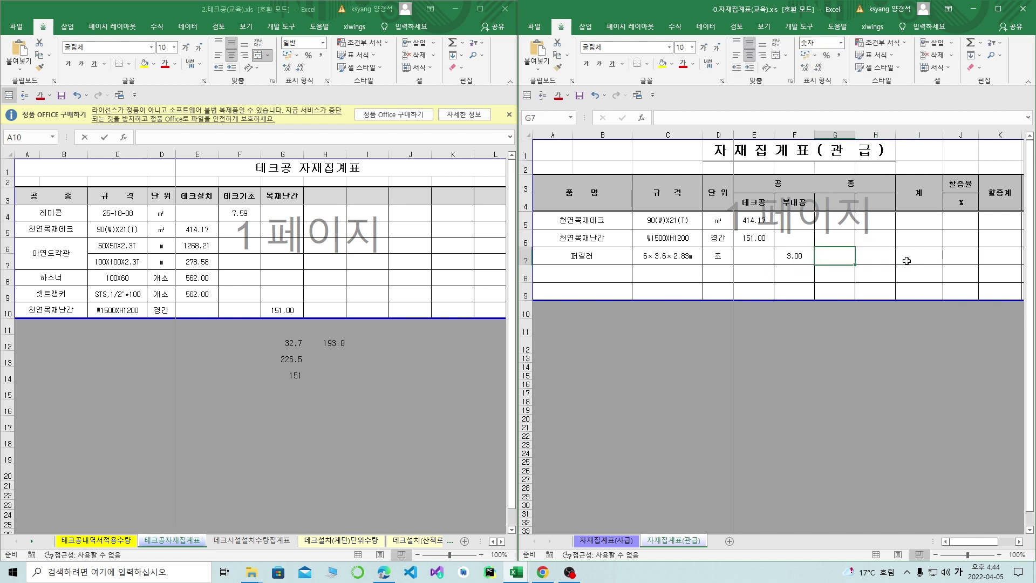
# Step: Minimise the 2.데크공 workbook, widen the material summary window until all its columns show, and select the 할증율 cell of 천연목재데크 (J5)
pyautogui.click(965, 221)
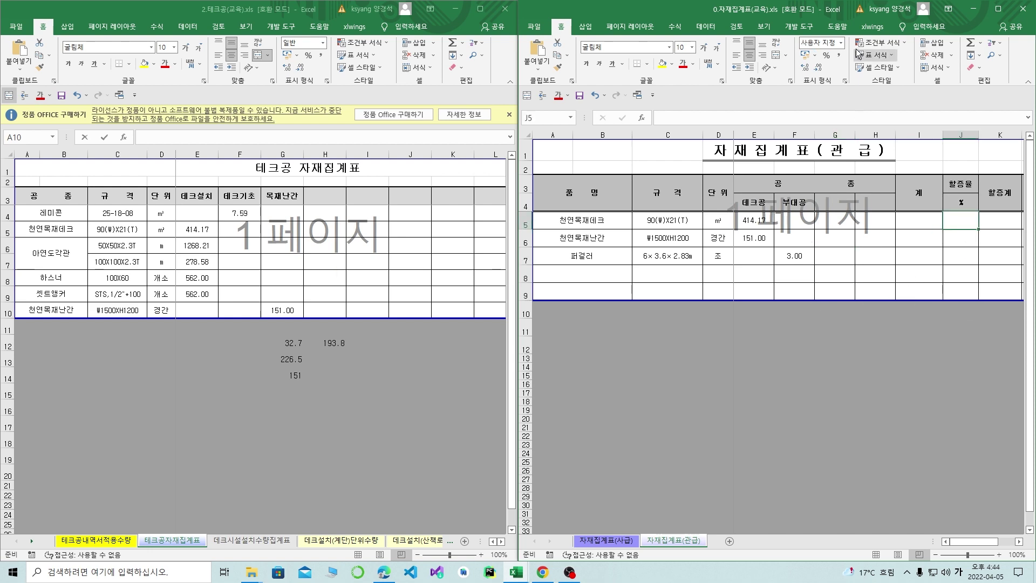
pyautogui.click(455, 9)
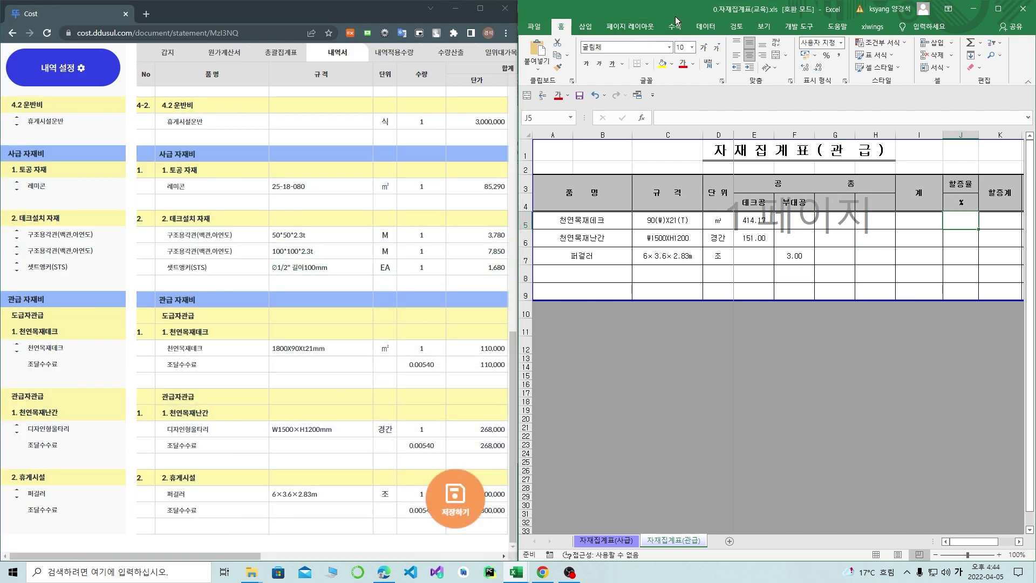
pyautogui.moveTo(518, 113); pyautogui.dragTo(399, 112)
pyautogui.click(598, 274)
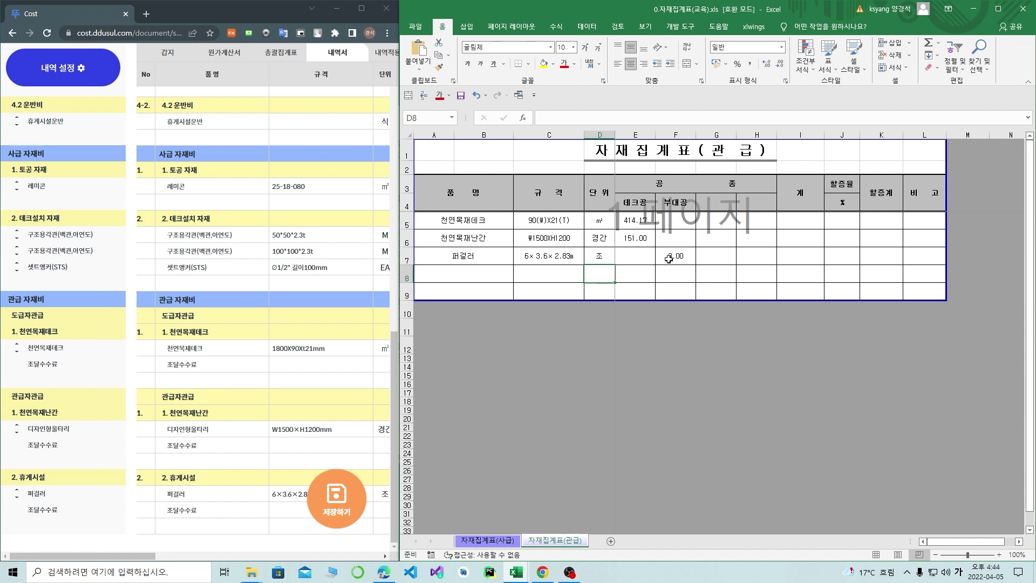
pyautogui.press('Up')
pyautogui.press('Up')
pyautogui.press('Up')
pyautogui.press('Right')
pyautogui.press('Right')
pyautogui.press('Right')
pyautogui.press('Right')
pyautogui.press('Right')
pyautogui.press('Right')
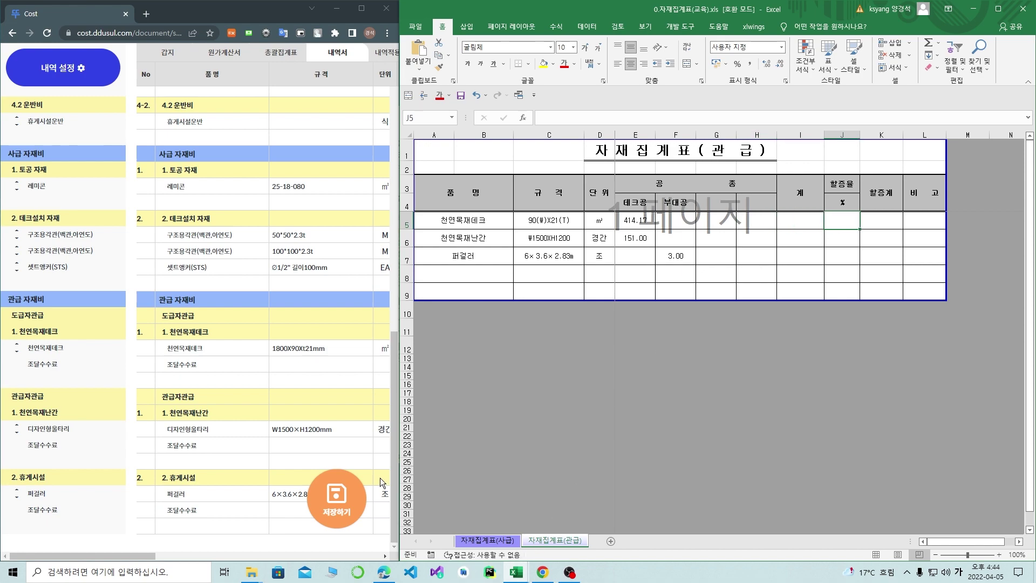
# Step: Switch to the 표준품셈 PDF in Edge and look up the 할증률 of 목재 판재 under 1-4-1 재료의 할증, 6. 기타재료
pyautogui.click(383, 572)
pyautogui.scroll(6, 443, 265)
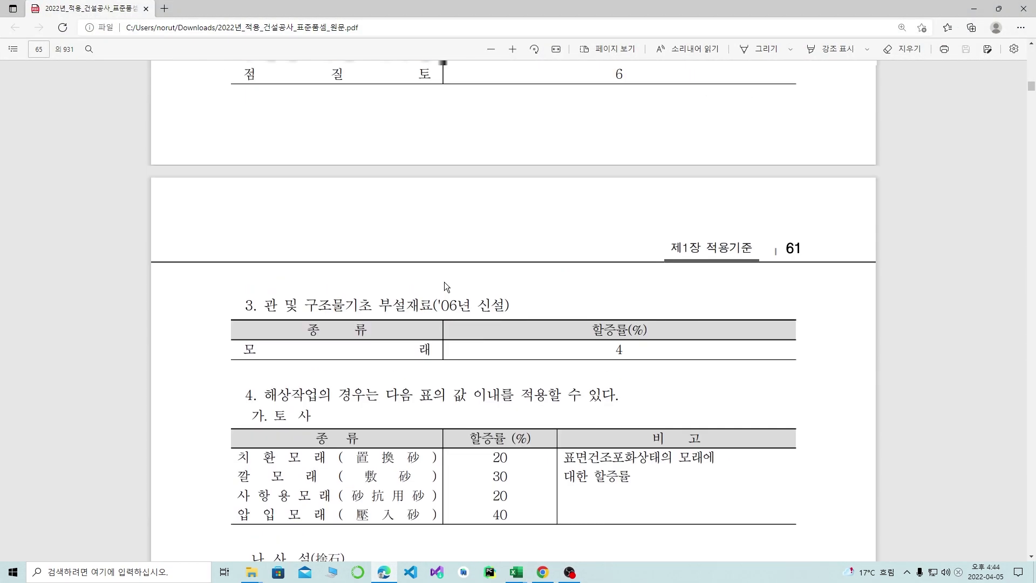
pyautogui.scroll(15, 446, 300)
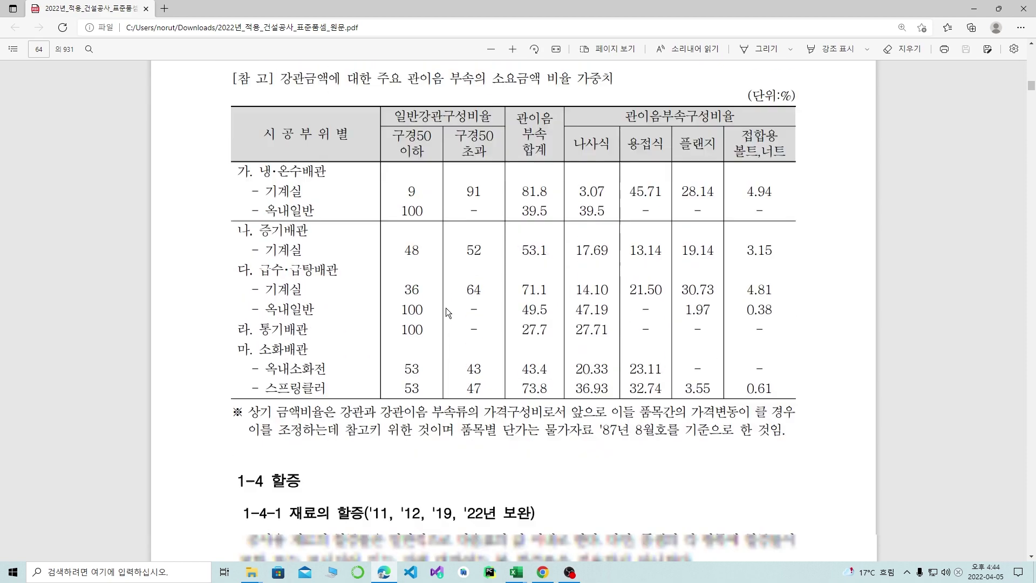
pyautogui.moveTo(316, 299); pyautogui.dragTo(568, 300)
pyautogui.click(349, 335)
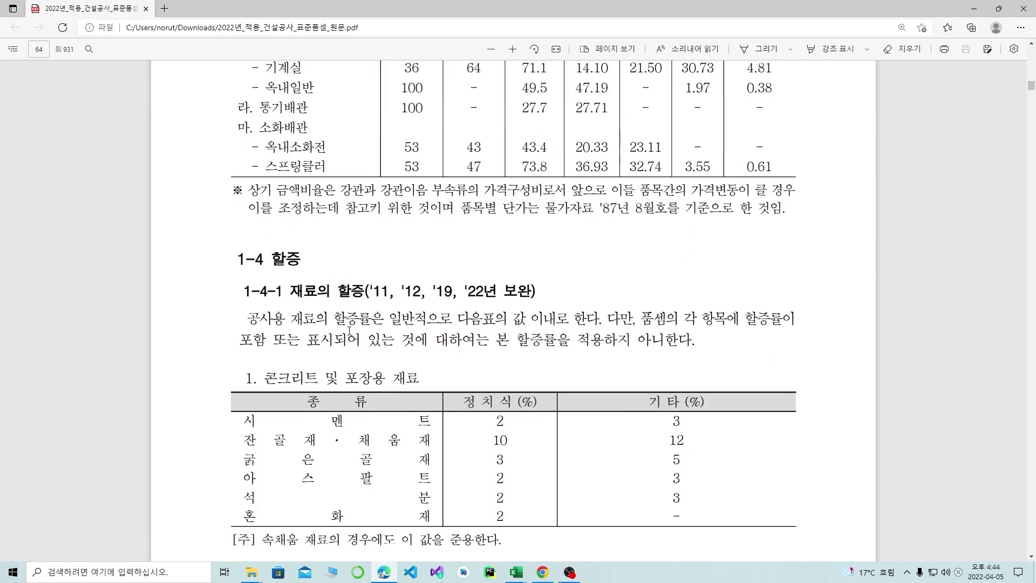
pyautogui.scroll(-1, 358, 329)
pyautogui.scroll(-20, 358, 329)
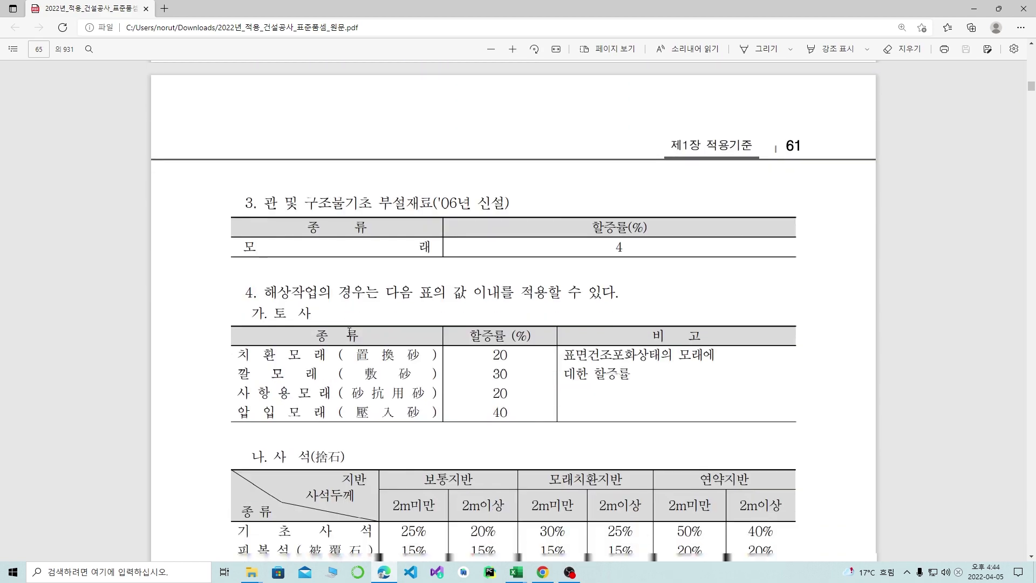
pyautogui.scroll(-15, 354, 332)
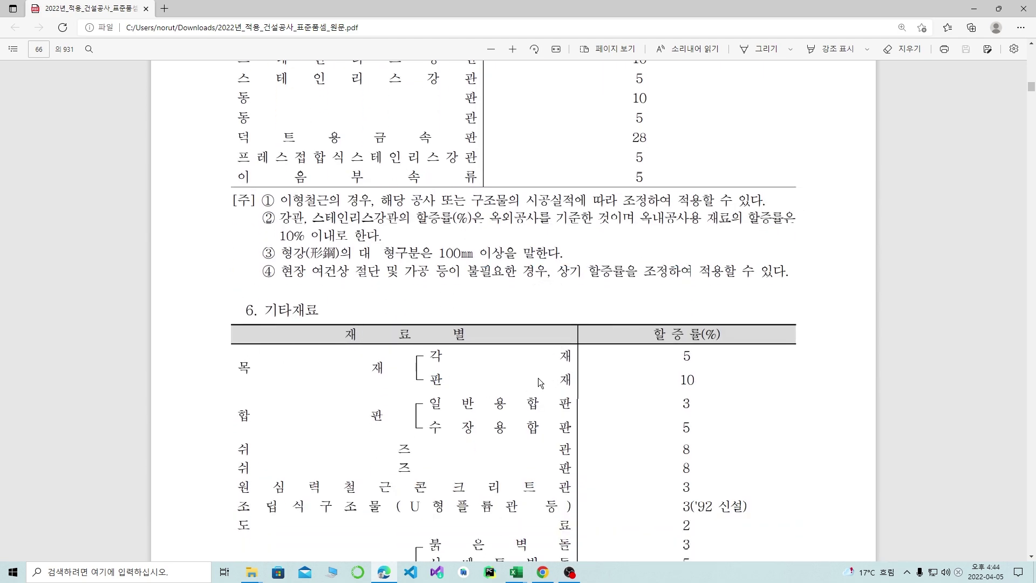
pyautogui.tripleClick(682, 383)
pyautogui.click(739, 390)
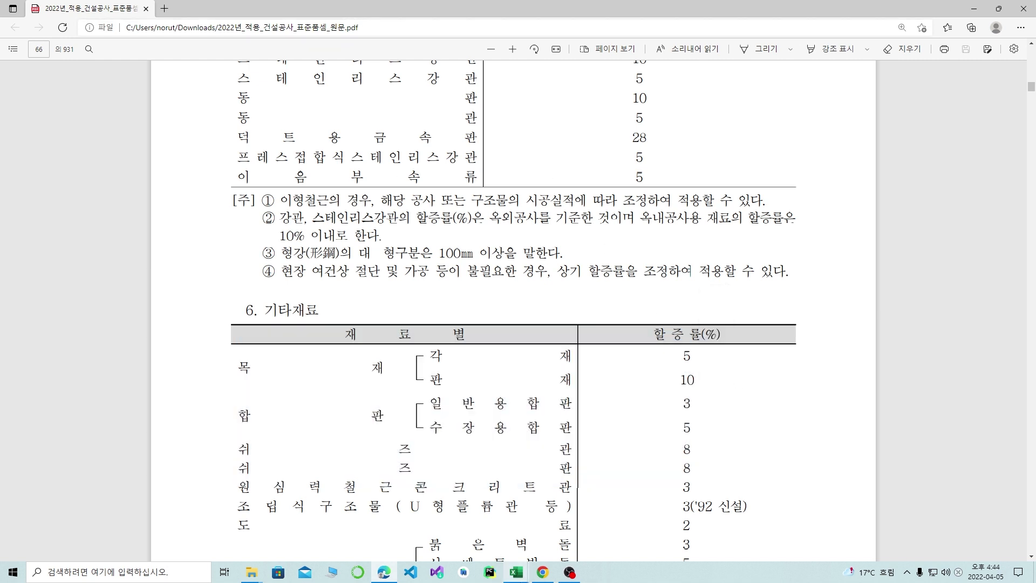
# Step: Return to the 자재집계표 workbook in Excel and enter 10% as the 할증율 of 천연목재데크 (J5)
pyautogui.moveTo(517, 571)
pyautogui.click(583, 526)
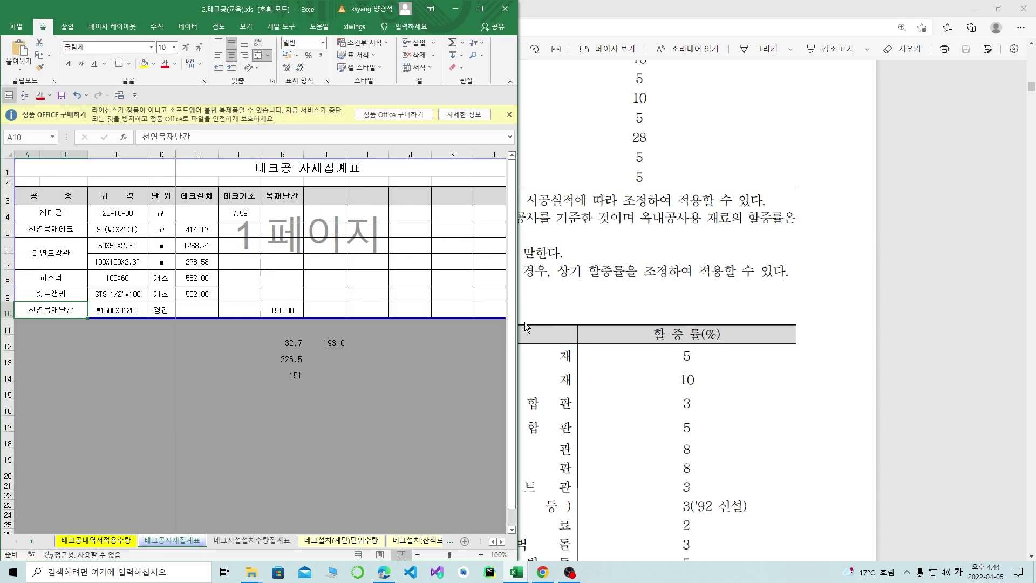
pyautogui.click(455, 9)
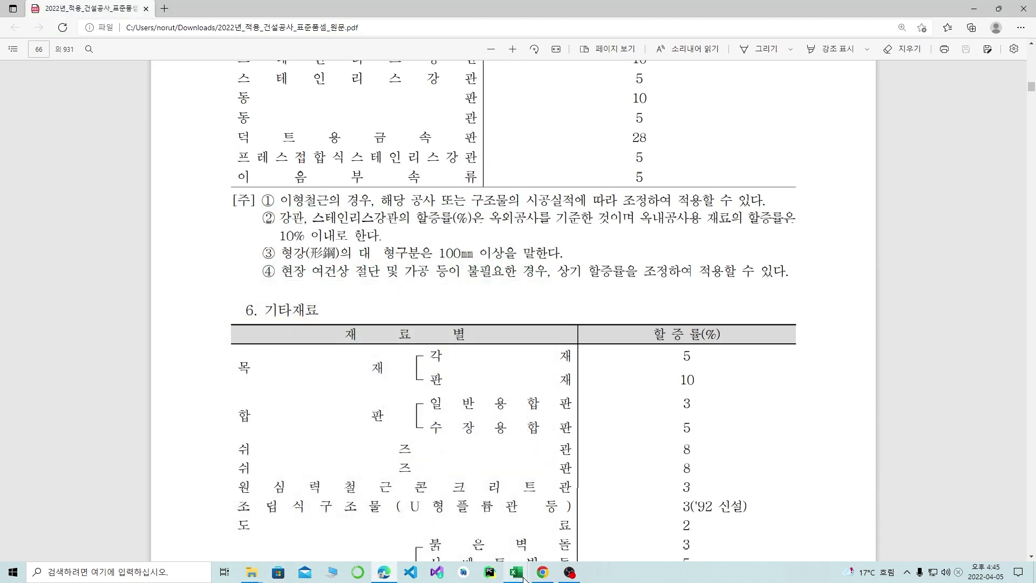
pyautogui.moveTo(523, 577)
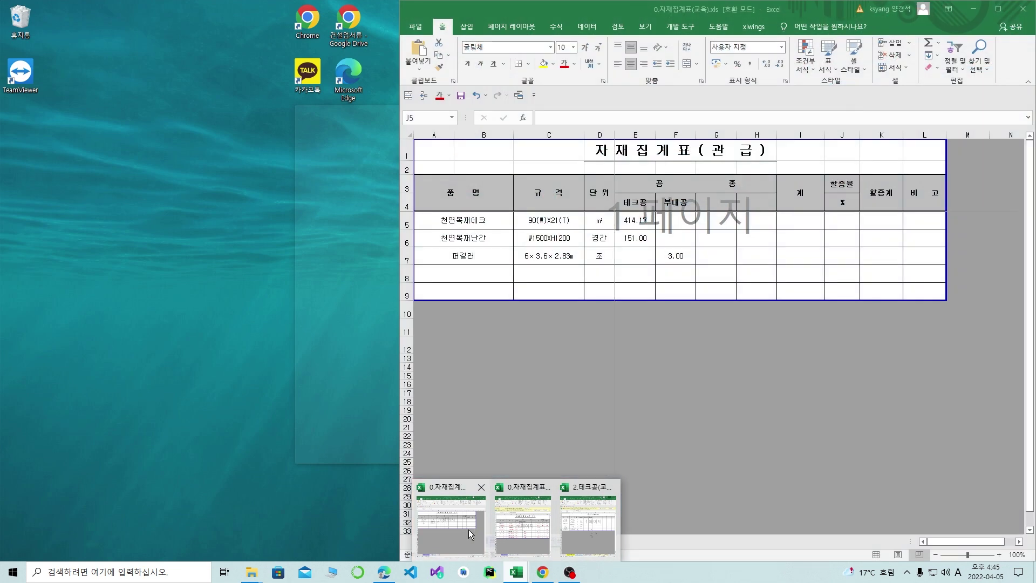
pyautogui.click(473, 529)
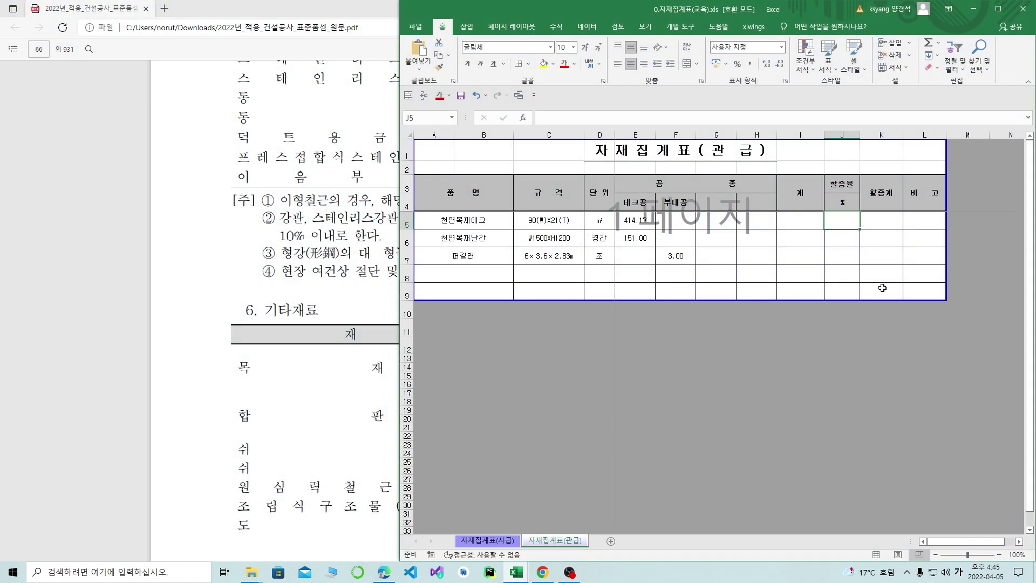
pyautogui.write('10%')
pyautogui.press('Tab')
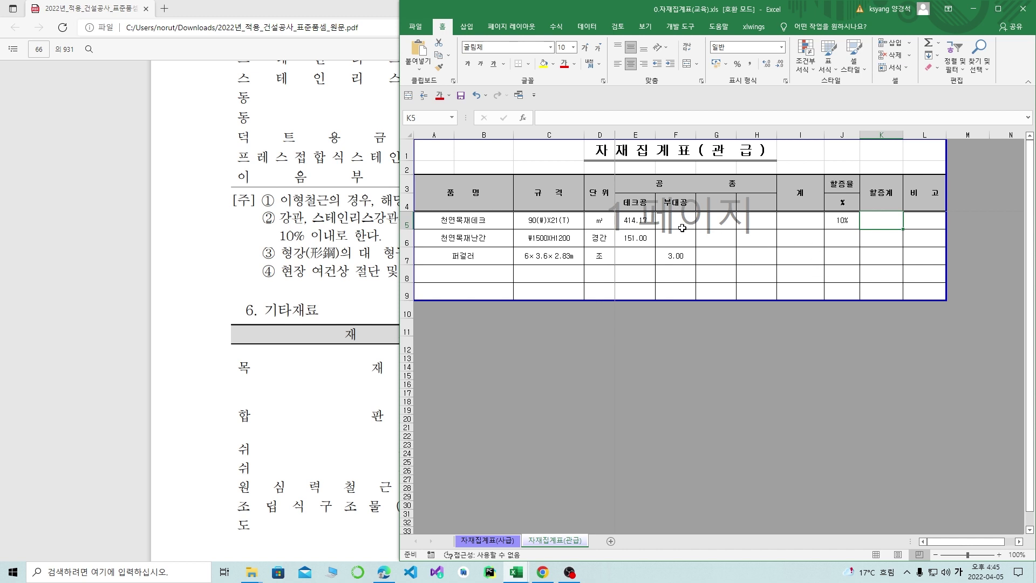
# Step: Switch the 관급 sheet from page break preview to the normal view
pyautogui.click(838, 219)
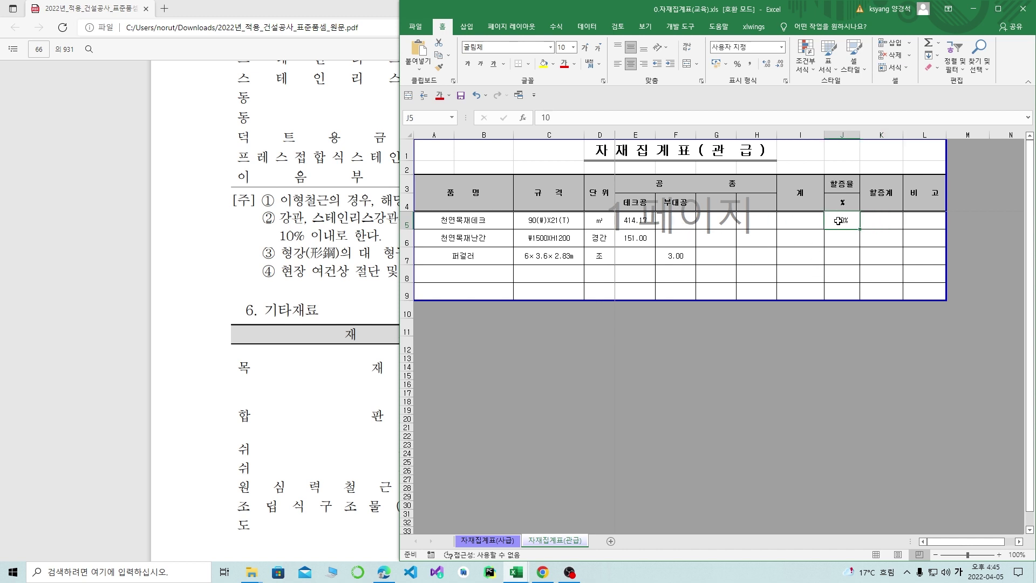
pyautogui.click(626, 218)
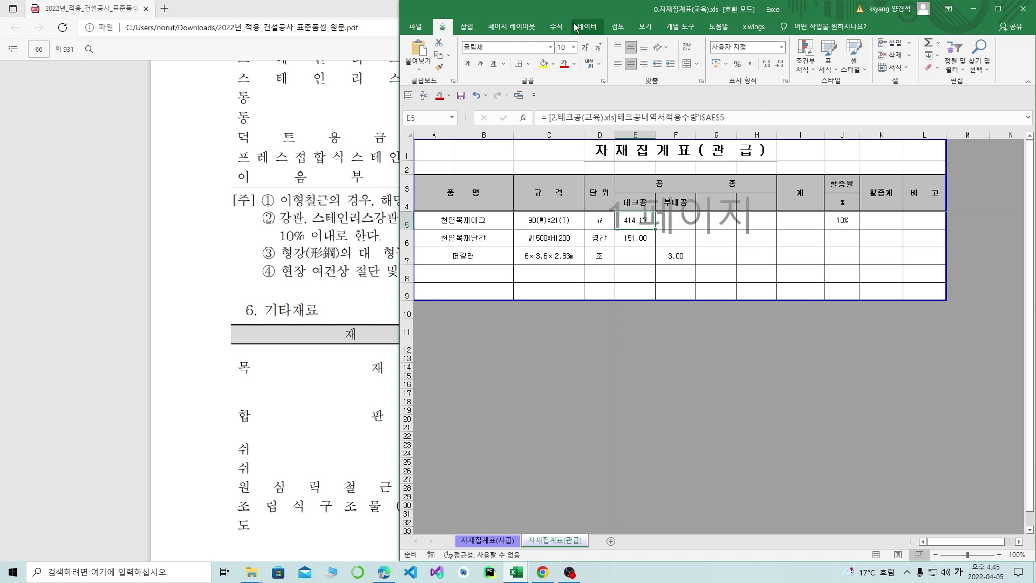
pyautogui.click(644, 27)
pyautogui.click(414, 54)
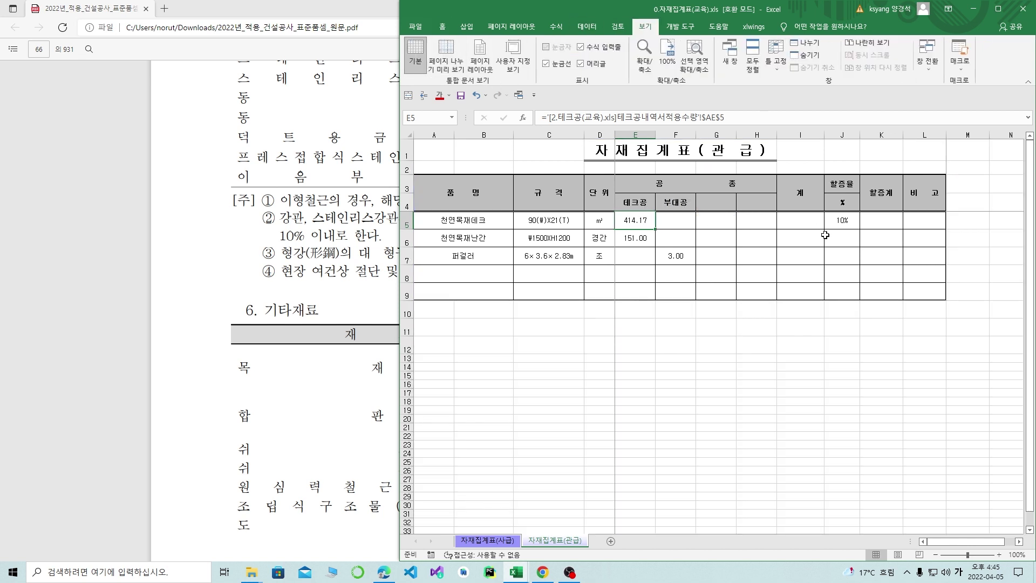
# Step: Calculate the 할증계 of 천연목재데크 in K5 with the formula =E5*1.1
pyautogui.click(877, 223)
pyautogui.click(836, 221)
pyautogui.click(647, 217)
pyautogui.click(887, 222)
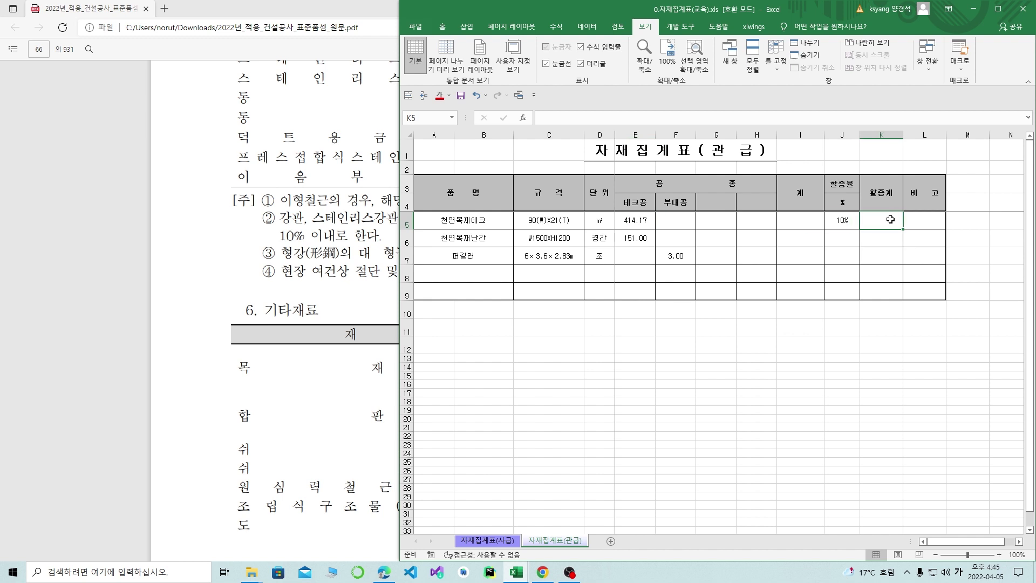
pyautogui.write('=')
pyautogui.click(646, 222)
pyautogui.write('*')
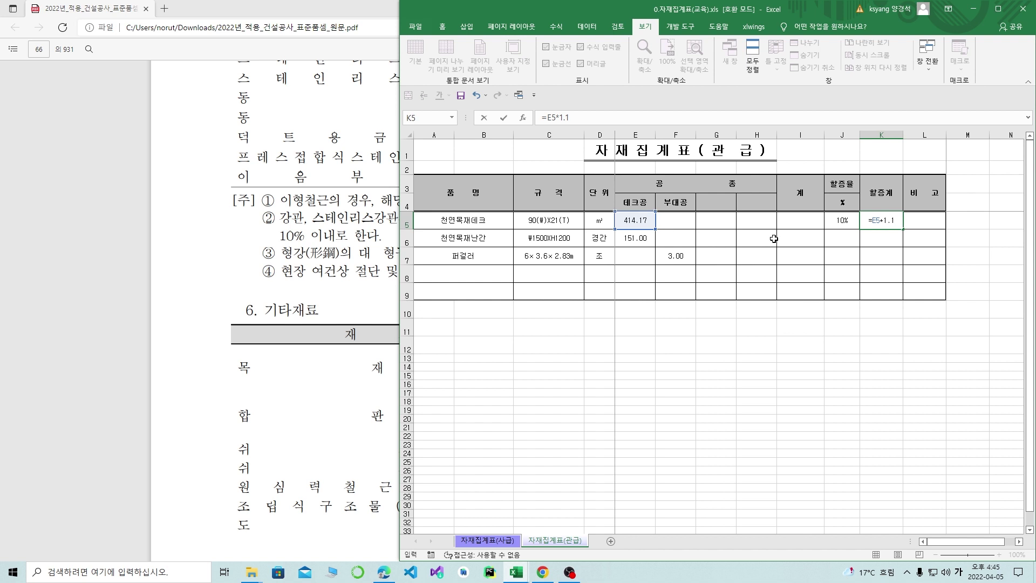
pyautogui.press('Return')
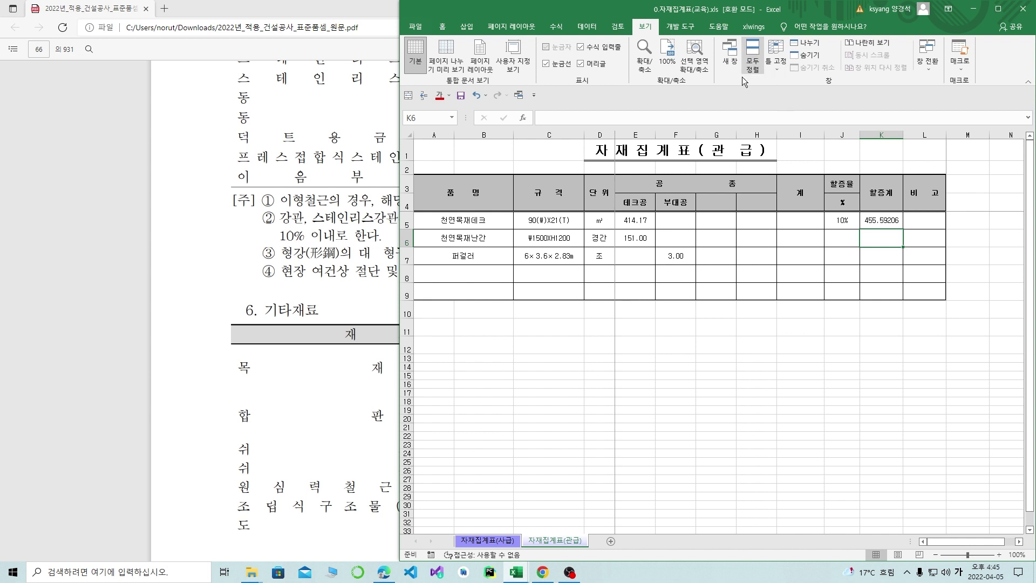
# Step: Reduce the number format of the 할증계 cell K5 to no decimal places
pyautogui.press('Up')
pyautogui.click(442, 26)
pyautogui.click(780, 64)
pyautogui.click(779, 64)
pyautogui.click(779, 64)
pyautogui.click(779, 63)
pyautogui.click(779, 63)
pyautogui.click(561, 242)
pyautogui.click(829, 242)
pyautogui.click(469, 250)
pyautogui.moveTo(475, 238); pyautogui.dragTo(849, 242)
pyautogui.click(844, 240)
pyautogui.click(837, 256)
pyautogui.moveTo(484, 259); pyautogui.dragTo(823, 257)
pyautogui.click(840, 255)
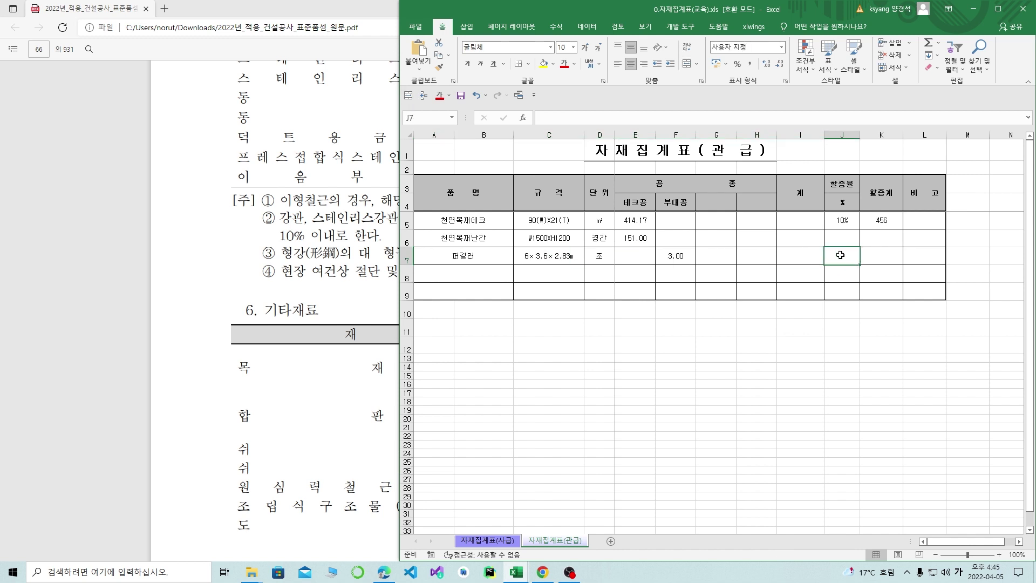
pyautogui.click(680, 254)
pyautogui.moveTo(470, 256); pyautogui.dragTo(841, 258)
pyautogui.click(839, 257)
pyautogui.click(681, 257)
pyautogui.moveTo(505, 256); pyautogui.dragTo(838, 257)
pyautogui.click(839, 256)
pyautogui.moveTo(487, 239); pyautogui.dragTo(890, 241)
pyautogui.click(889, 239)
pyautogui.click(888, 224)
pyautogui.click(881, 238)
pyautogui.doubleClick(883, 221)
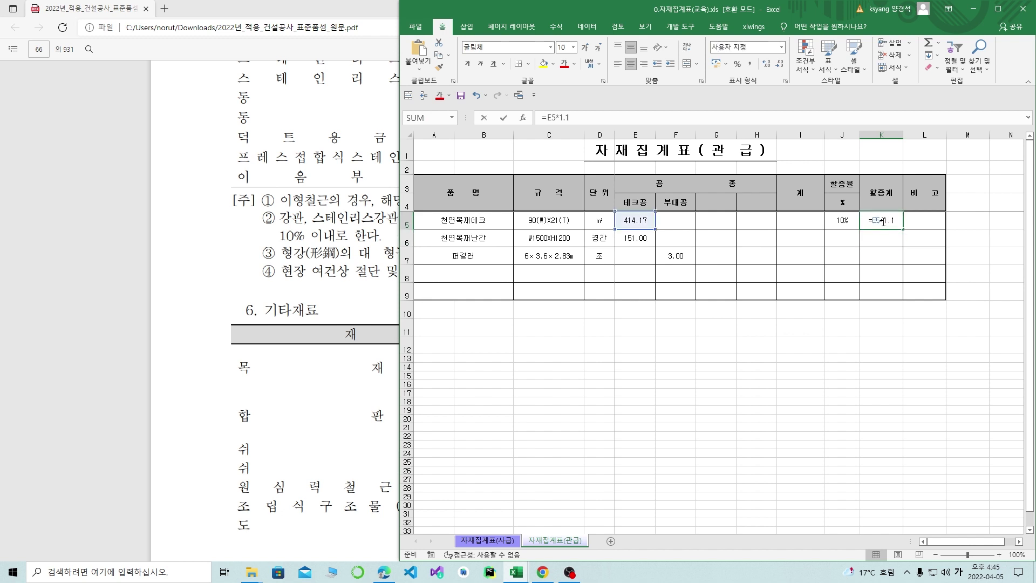
pyautogui.press('Return')
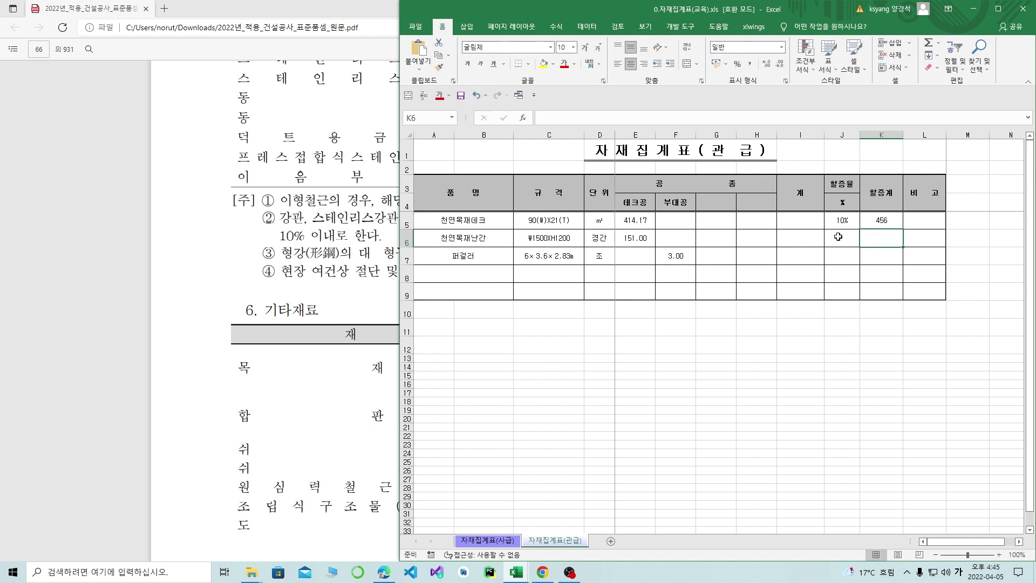
# Step: Fill the 계 column by linking I5 to E5, I6 to E6 and I7 to F7
pyautogui.click(811, 235)
pyautogui.click(803, 220)
pyautogui.write('=e5')
pyautogui.press('Return')
pyautogui.write('=')
pyautogui.click(637, 238)
pyautogui.press('Return')
pyautogui.write('=')
pyautogui.click(675, 255)
pyautogui.press('Return')
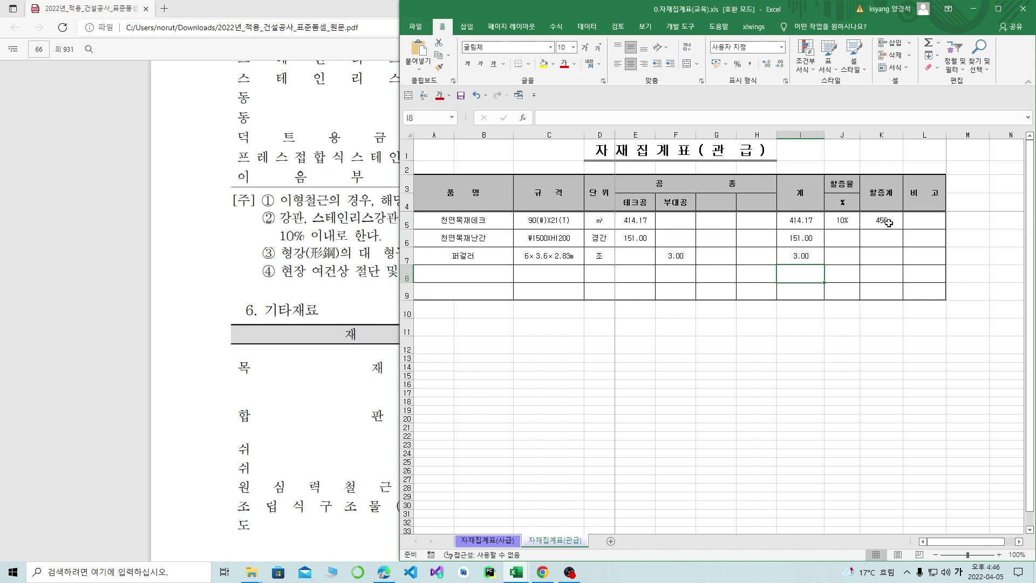
# Step: Recalculate the 할증계 of 천연목재데크 in K5 with the formula =I5*1.1
pyautogui.click(887, 222)
pyautogui.write('=')
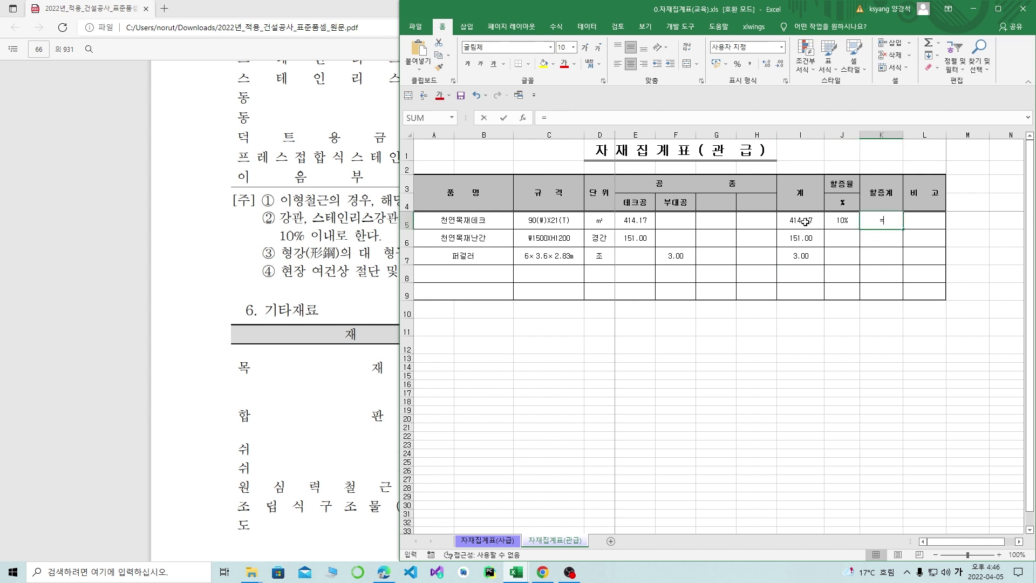
pyautogui.click(806, 221)
pyautogui.write('*1.1')
pyautogui.press('Return')
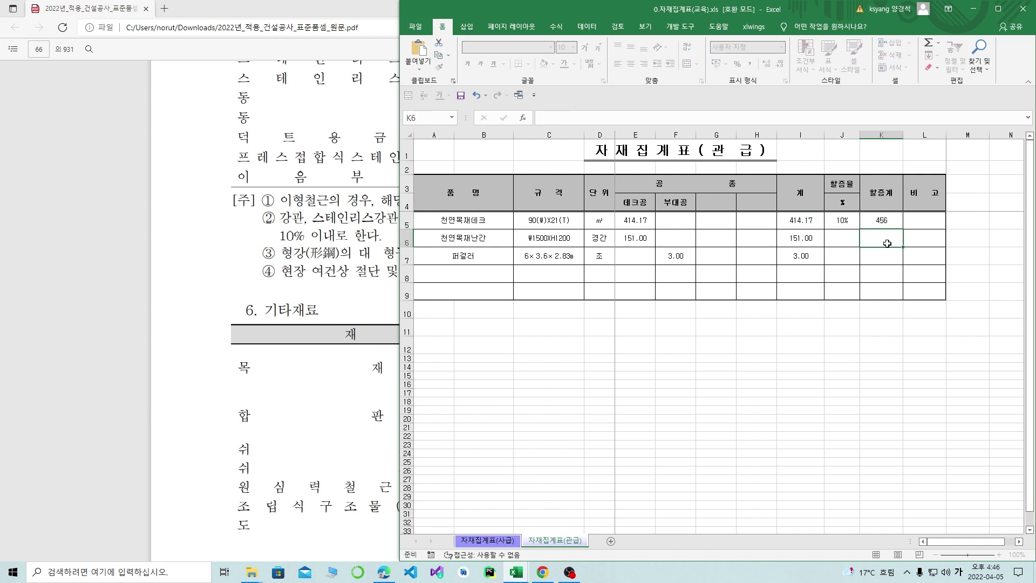
pyautogui.doubleClick(884, 226)
pyautogui.press('Escape')
pyautogui.click(883, 240)
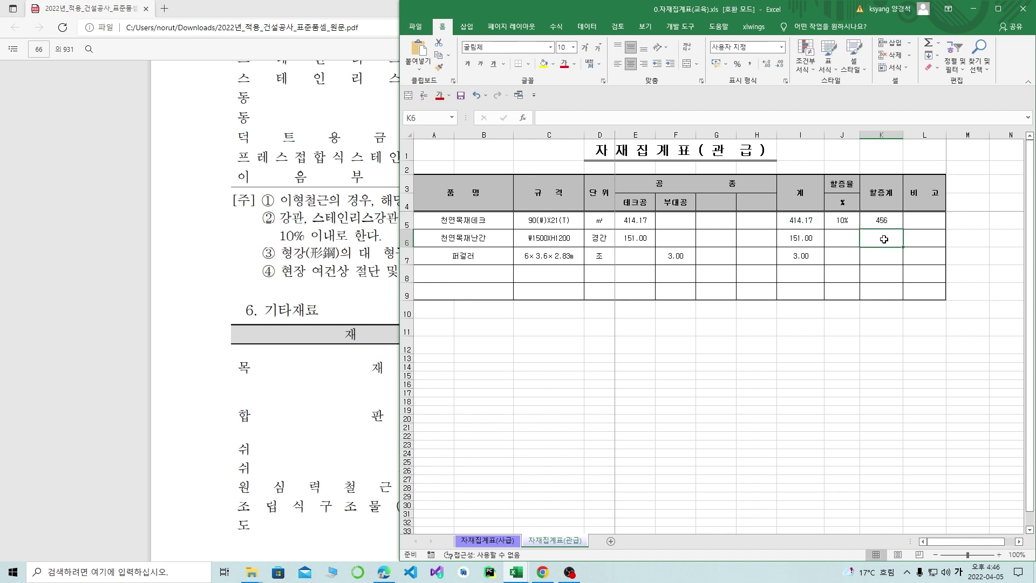
# Step: Review the 천연목재난간 and 퍼걸러 rows from 품명 across to 계, 할증율 and 할증계
pyautogui.moveTo(837, 237); pyautogui.dragTo(840, 255)
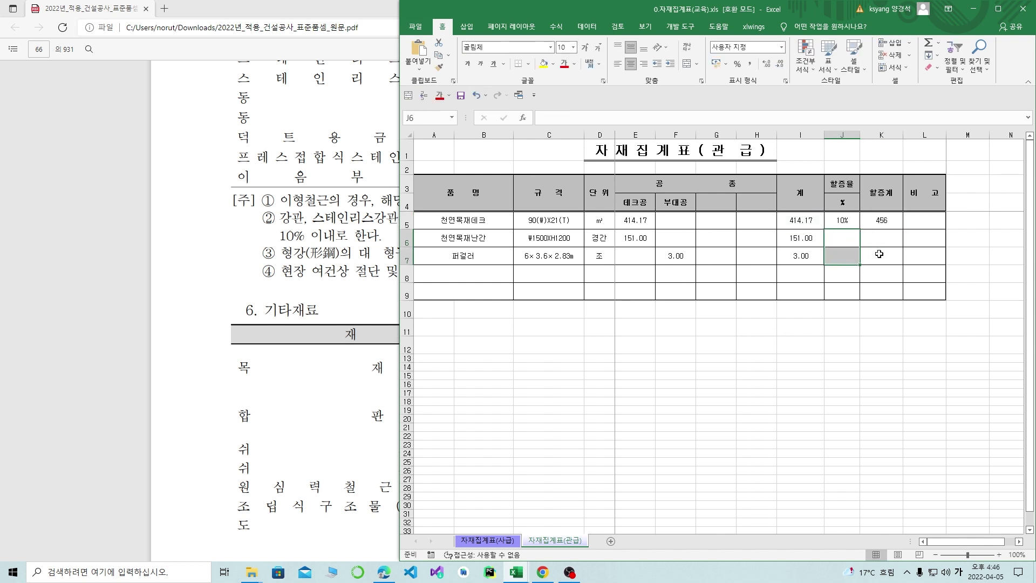
pyautogui.click(878, 255)
pyautogui.moveTo(802, 221); pyautogui.dragTo(878, 255)
pyautogui.click(875, 258)
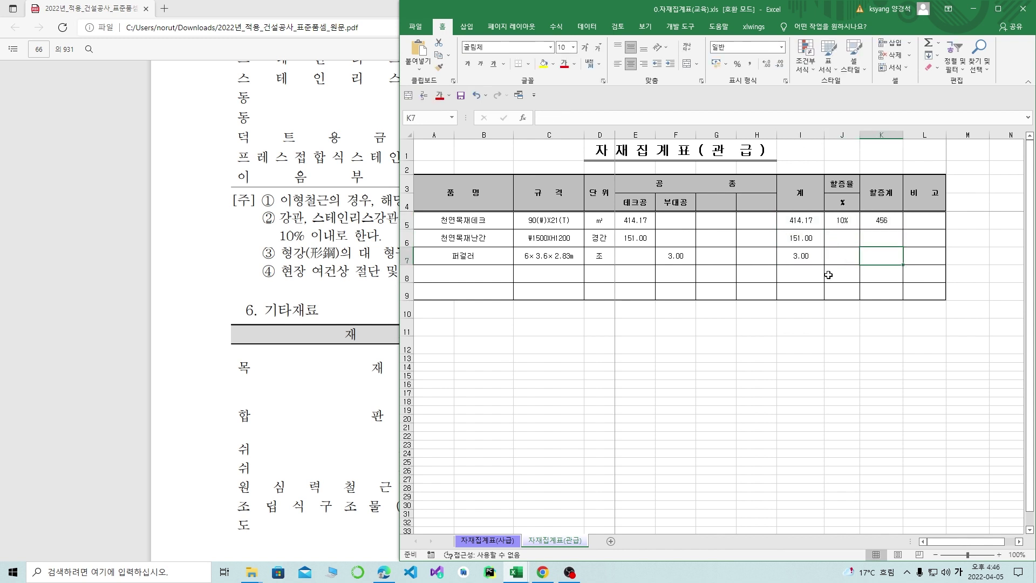
pyautogui.click(485, 244)
pyautogui.click(613, 241)
pyautogui.click(636, 238)
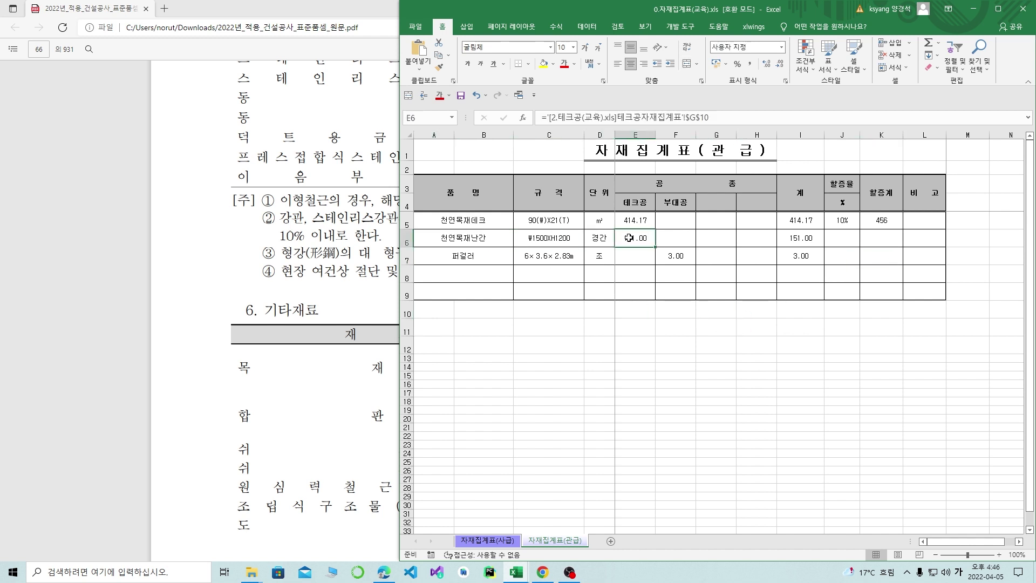
pyautogui.click(511, 239)
pyautogui.moveTo(519, 238); pyautogui.dragTo(811, 238)
pyautogui.click(849, 238)
pyautogui.moveTo(491, 239)
pyautogui.mouseDown()
pyautogui.moveTo(799, 239)
pyautogui.moveTo(504, 236)
pyautogui.mouseUp()
pyautogui.click(832, 238)
pyautogui.click(497, 236)
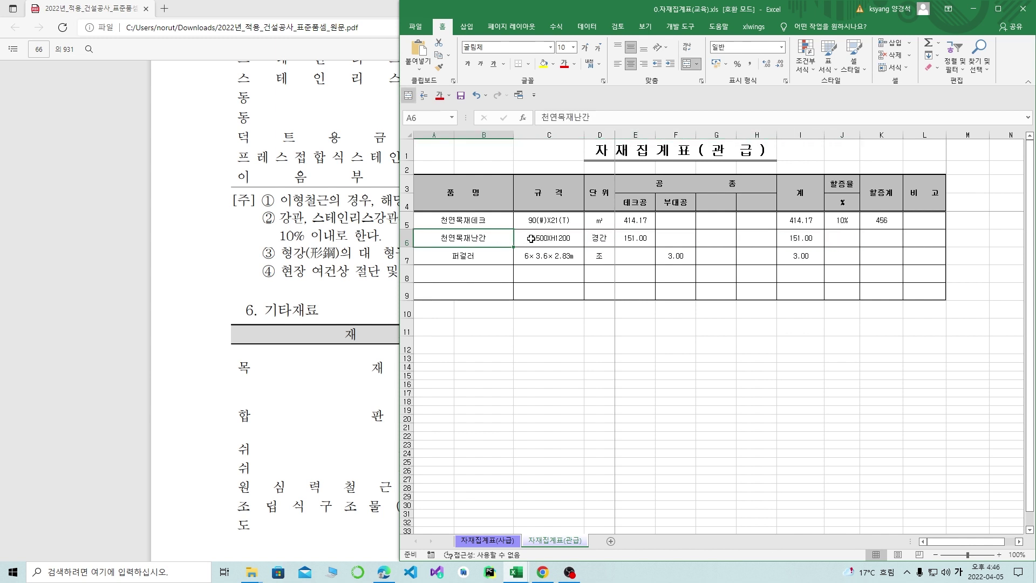
pyautogui.moveTo(531, 237); pyautogui.dragTo(798, 239)
pyautogui.click(833, 240)
pyautogui.moveTo(474, 238); pyautogui.dragTo(782, 239)
pyautogui.click(796, 239)
pyautogui.moveTo(469, 255); pyautogui.dragTo(809, 257)
pyautogui.click(801, 256)
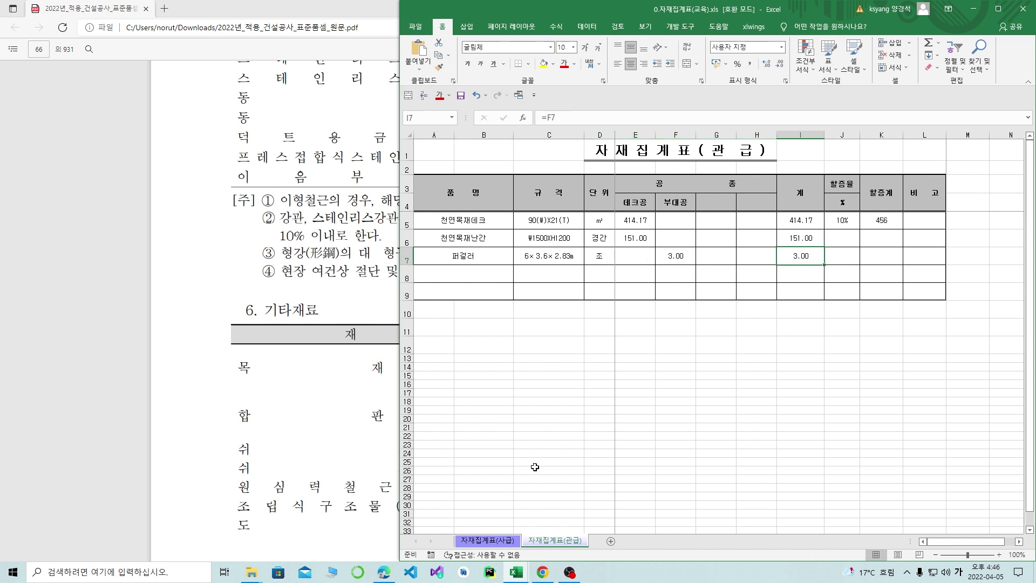
# Step: Open the 자재집계표(사급) sheet and look over its empty 품명 cells
pyautogui.click(494, 540)
pyautogui.click(464, 251)
pyautogui.click(467, 331)
pyautogui.click(464, 253)
pyautogui.click(458, 313)
pyautogui.click(459, 365)
pyautogui.click(449, 318)
pyautogui.click(452, 233)
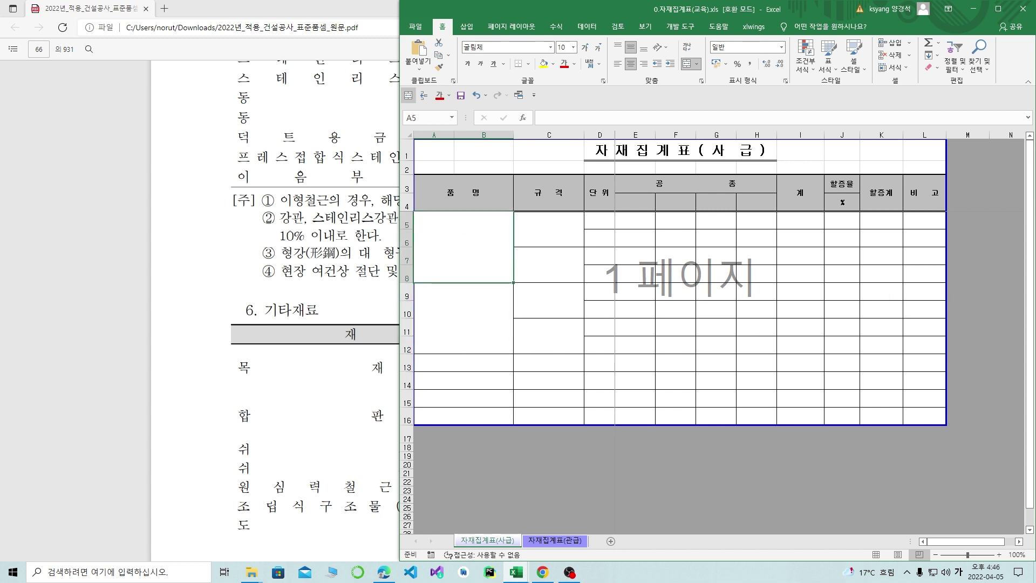
# Step: Enter 레미콘 as the first 품명 in the merged cell A5
pyautogui.hotkey('alt', 'Tab')
pyautogui.click(467, 226)
pyautogui.write('레')
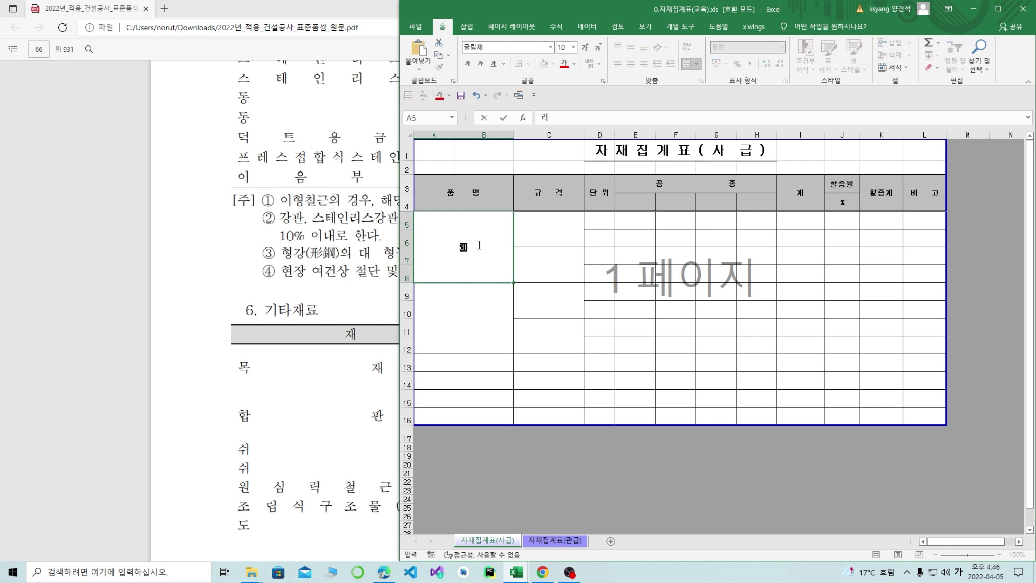
pyautogui.write('미콘')
pyautogui.press('Return')
pyautogui.click(478, 245)
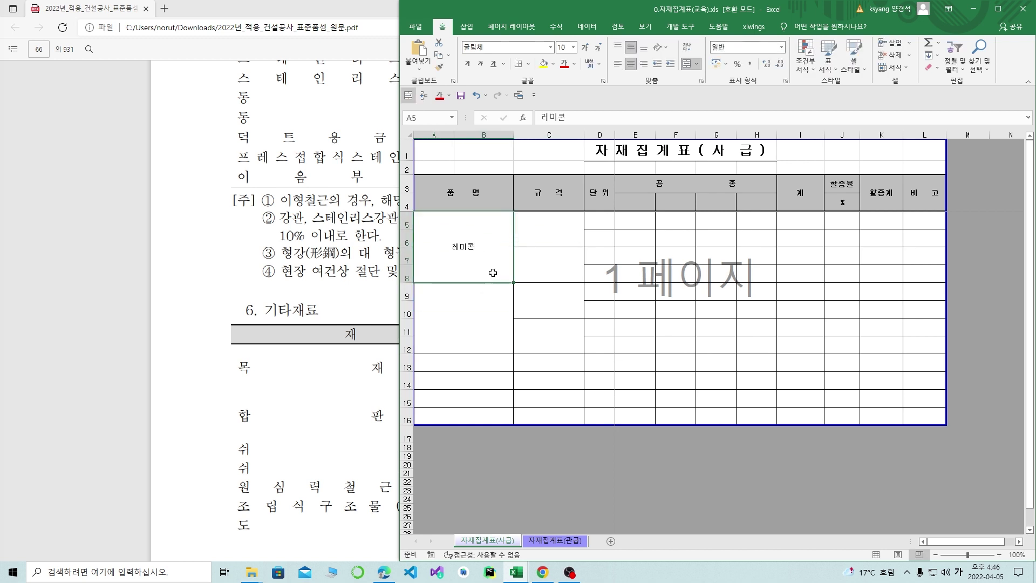
# Step: Enter 아연도각관 as the 품명 in the merged cell A9
pyautogui.click(476, 292)
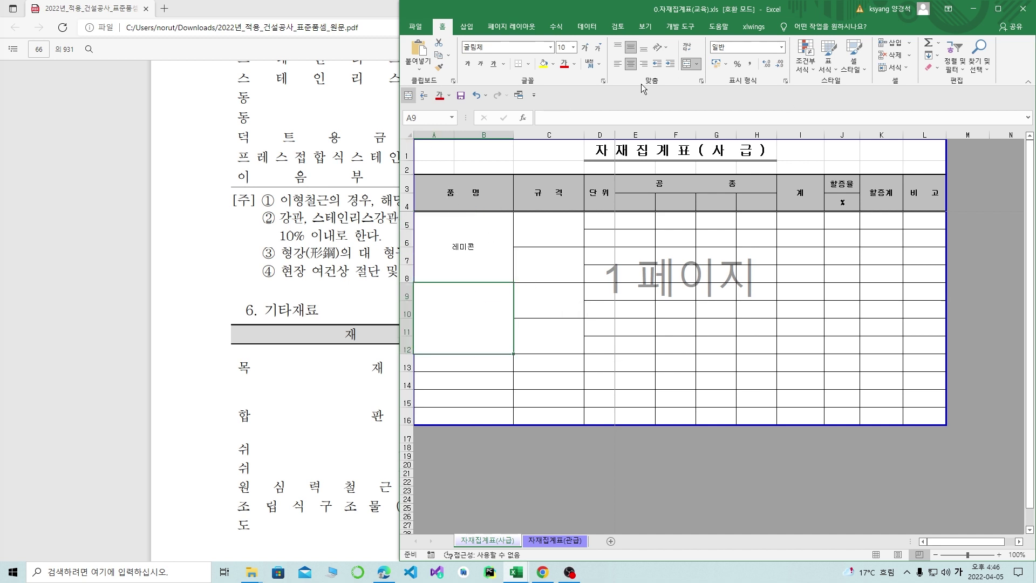
pyautogui.write('아연도각관')
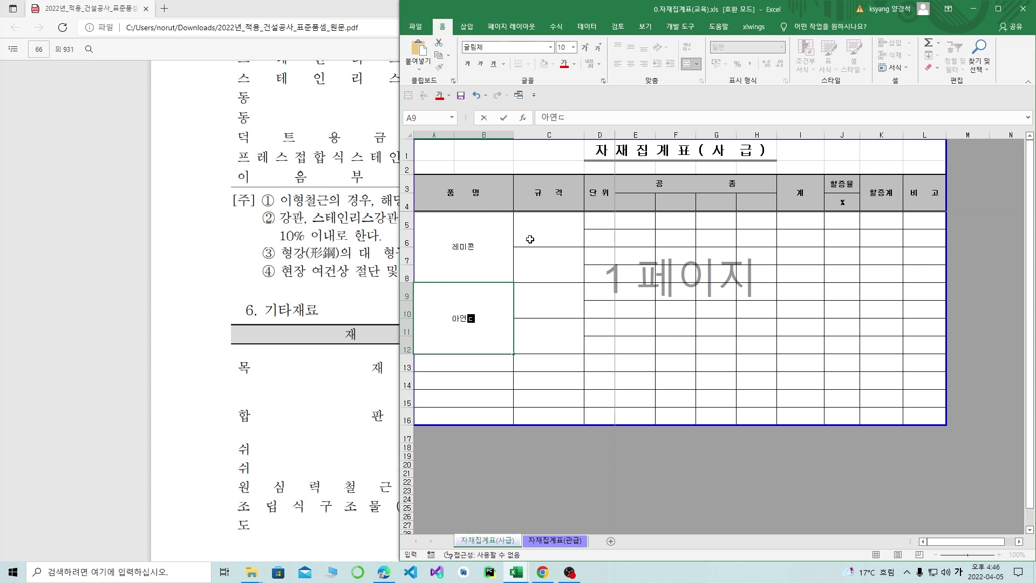
pyautogui.press('Tab')
pyautogui.press('Up')
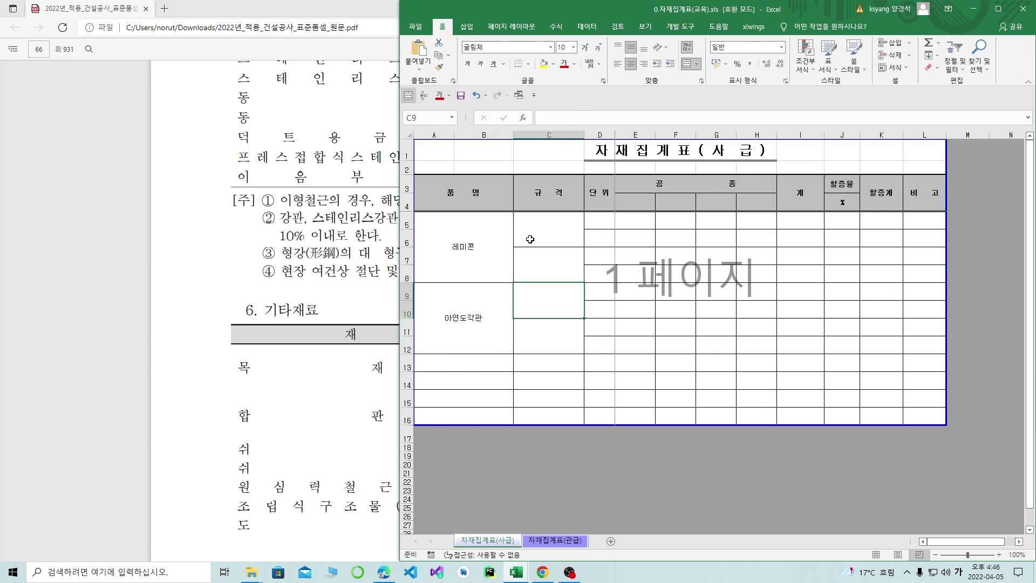
# Step: Fill the 규격 cells of 아연도각관 with 50X50X2.3T in C9 and 100X100X2.3T in C11
pyautogui.hotkey('alt', 'Tab')
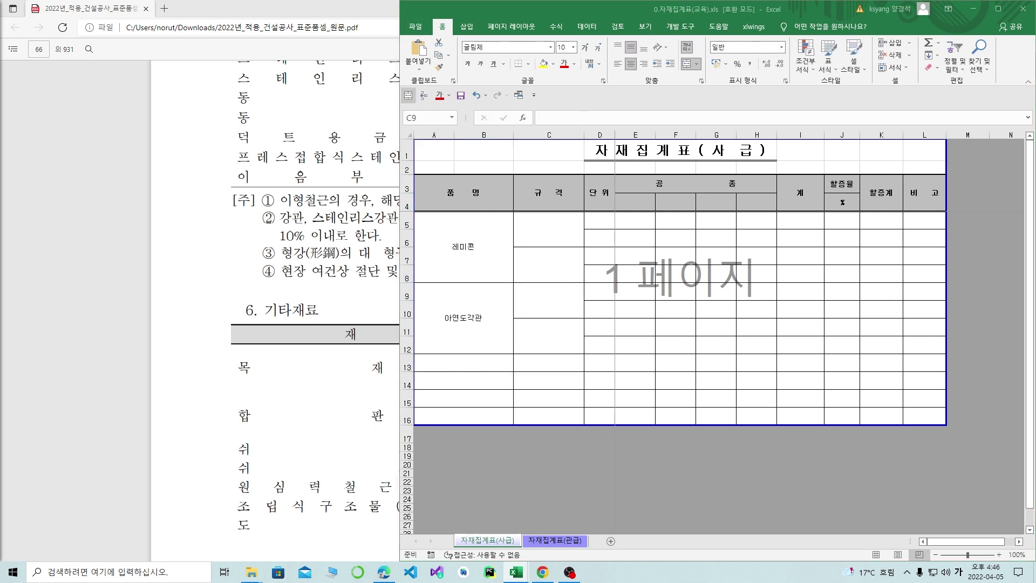
pyautogui.click(547, 300)
pyautogui.write('50X50X2.3T 100X50X2.3T')
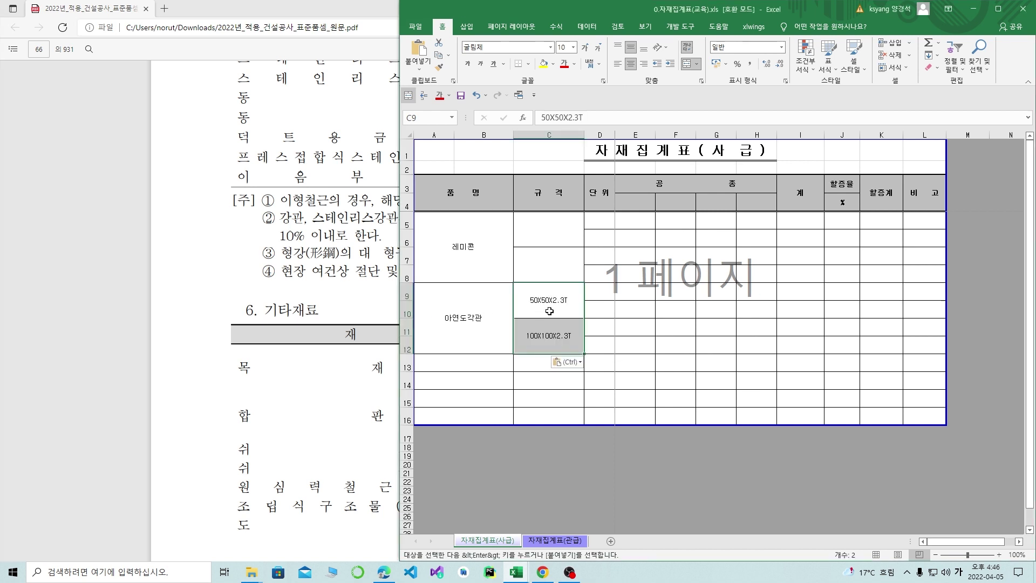
# Step: Enter the unit m for both 아연도각관 sizes in D9 and D11
pyautogui.click(600, 294)
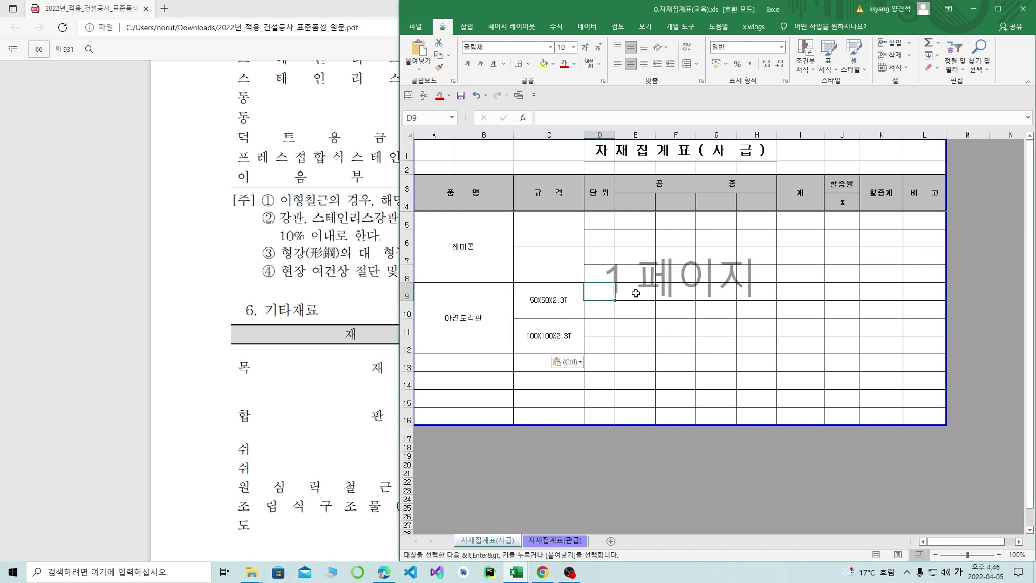
pyautogui.press('Hangul')
pyautogui.write('M')
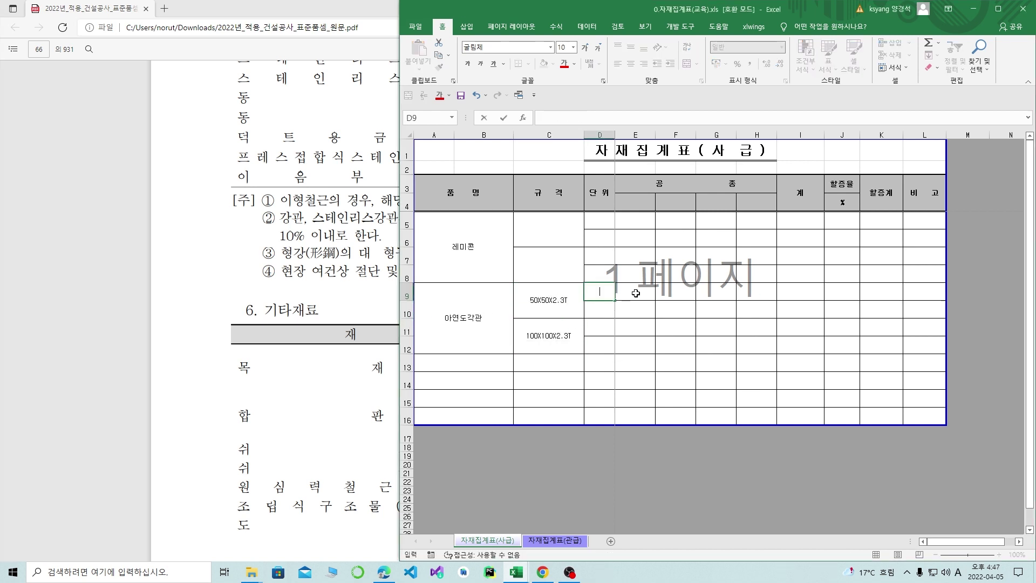
pyautogui.press('Return')
pyautogui.press('Return')
pyautogui.write('m,')
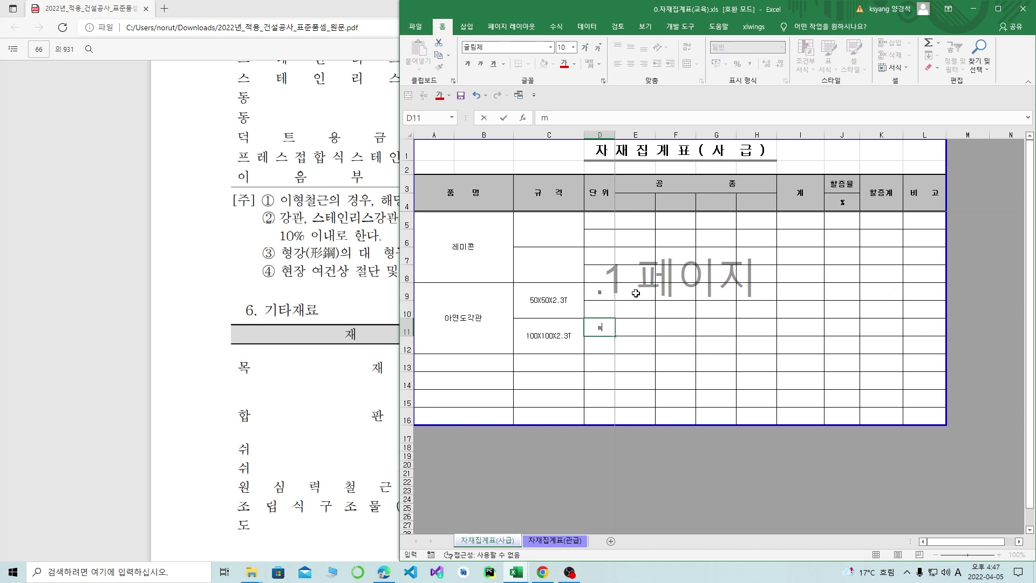
pyautogui.press('Return')
# Step: Enter 하스너 as the 품명 in A13
pyautogui.hotkey('alt', 'Tab')
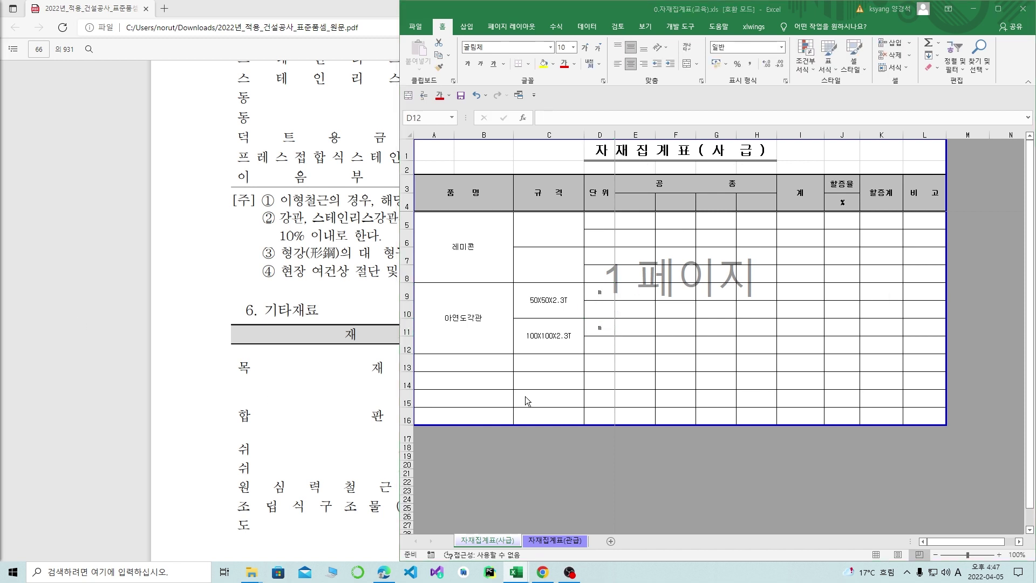
pyautogui.click(452, 360)
pyautogui.write('ㅎㅏ스너')
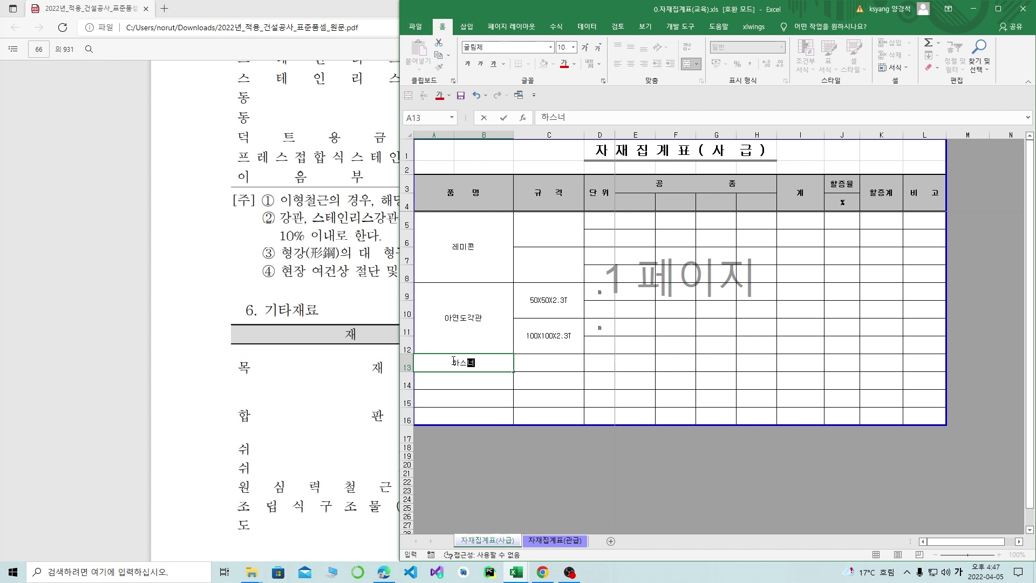
pyautogui.press('Return')
# Step: Enter 셋트앵커 as the 품명 in A14 and set its font colour to black
pyautogui.write('셋')
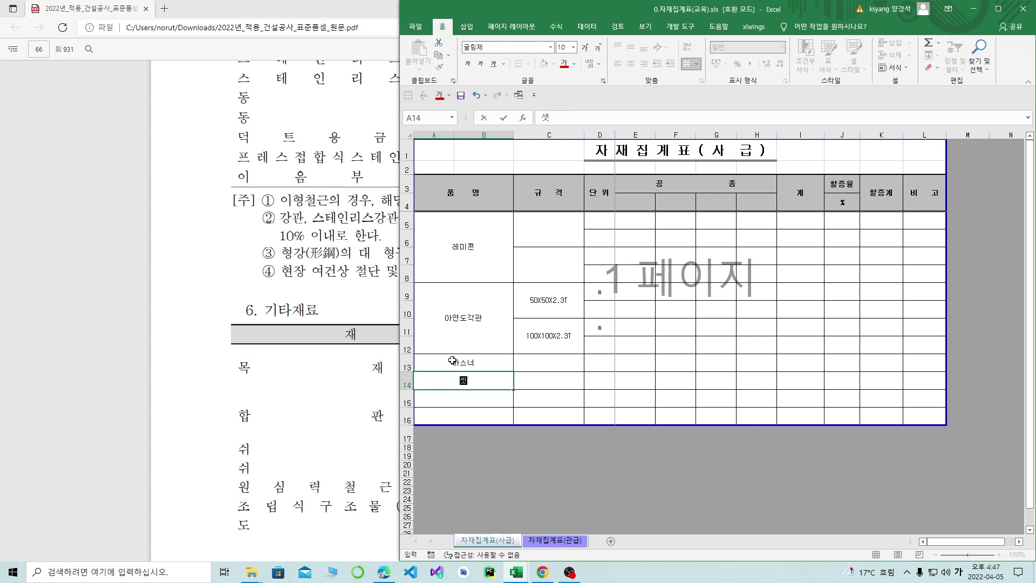
pyautogui.write('트앵')
pyautogui.press('BackSpace')
pyautogui.press('BackSpace')
pyautogui.write('ㅅㅌㅡㅇㅐㅇ커')
pyautogui.press('Return')
pyautogui.press('Up')
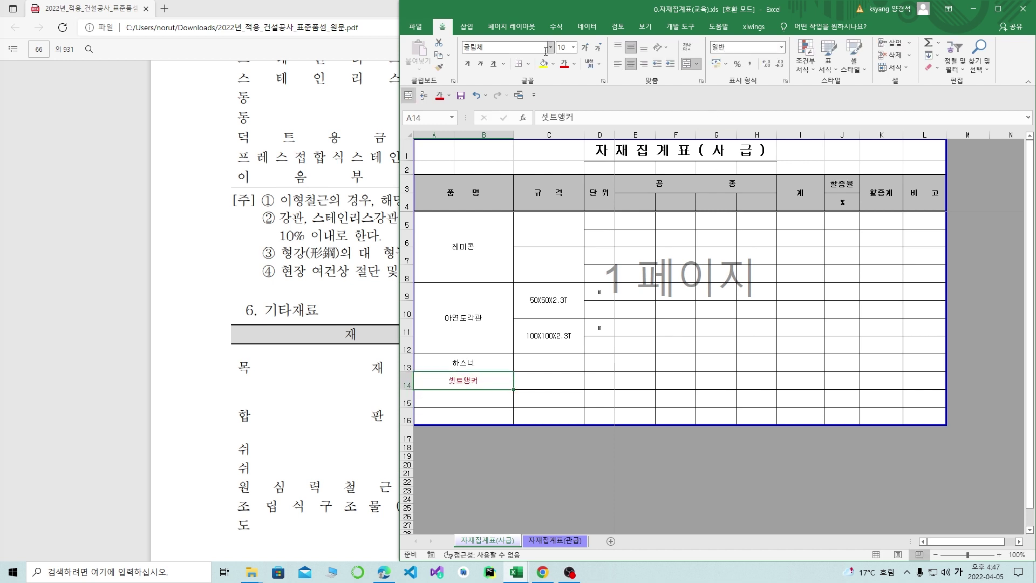
pyautogui.click(574, 63)
pyautogui.click(582, 91)
# Step: Switch to the Cost page in Chrome and compare its 사급 자재비 items with the 하스너 and 셋트앵커 entries
pyautogui.click(542, 572)
pyautogui.scroll(1, 232, 373)
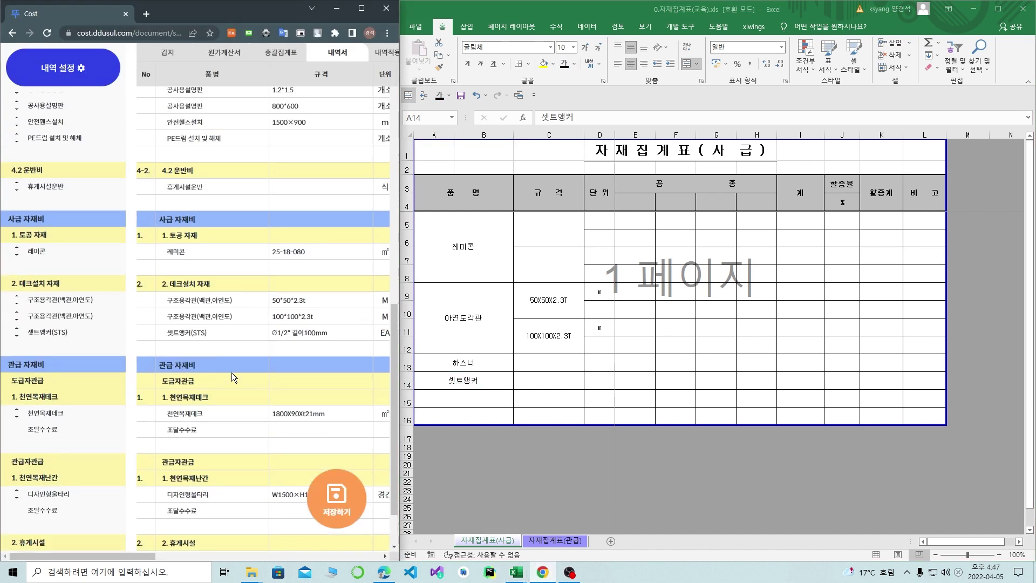
pyautogui.scroll(2, 231, 373)
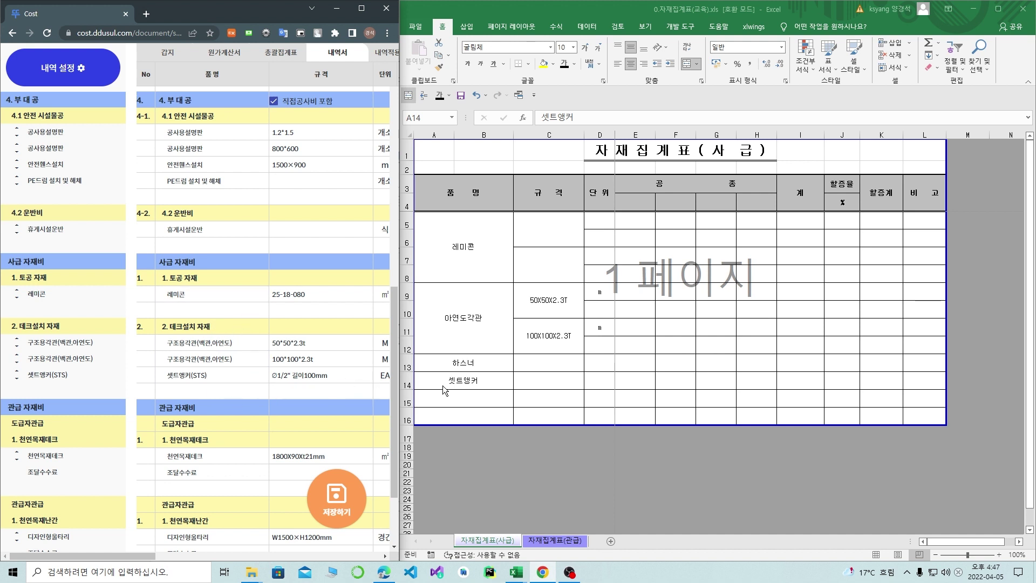
pyautogui.click(565, 383)
pyautogui.click(493, 366)
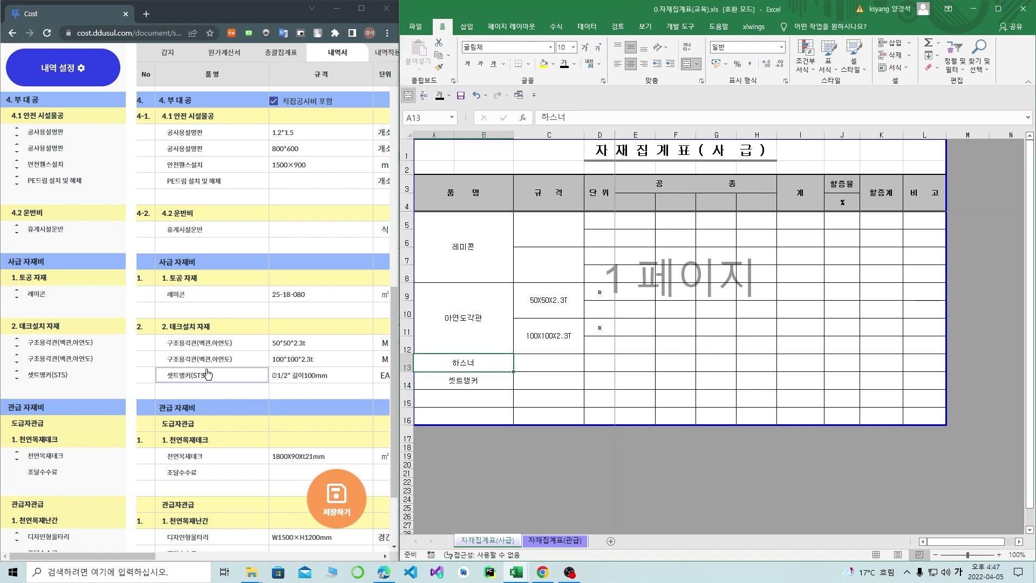
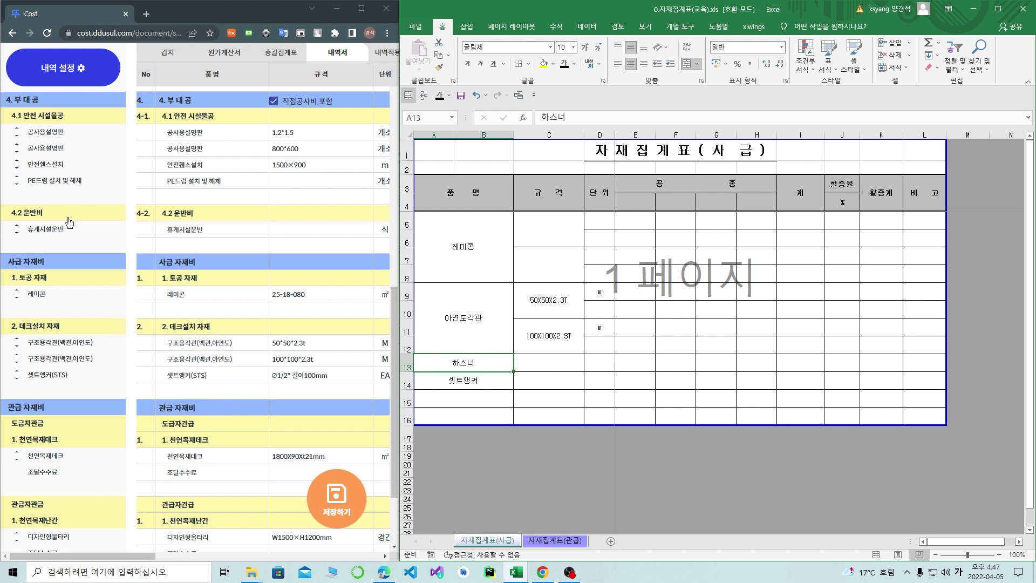
# Step: Open the estimate detail settings in full-screen view and select "2. 데크설치 자재" under 사급자재비 for material registration
pyautogui.click(62, 67)
pyautogui.scroll(-5, 97, 353)
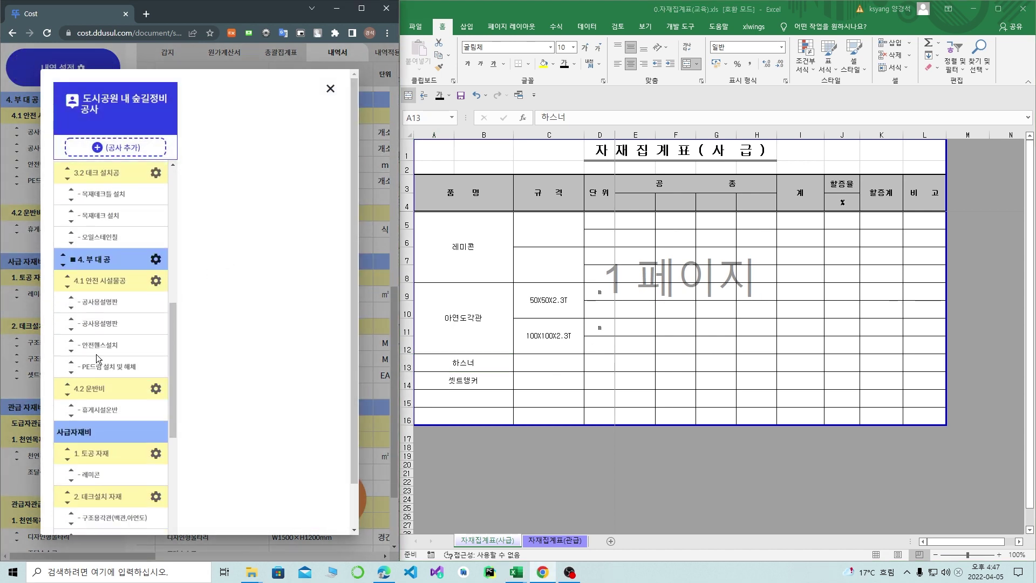
pyautogui.scroll(-5, 97, 353)
pyautogui.click(104, 259)
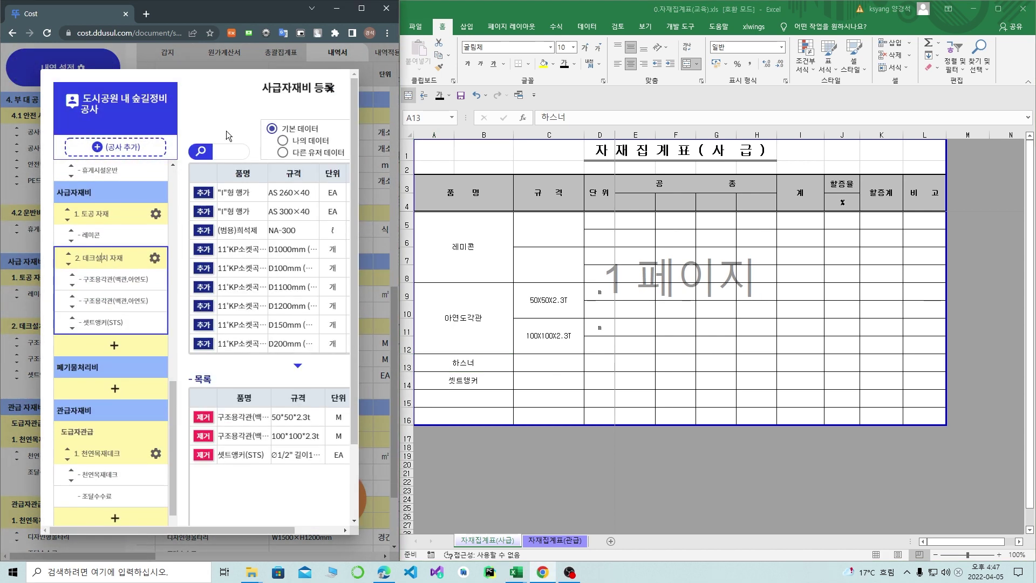
pyautogui.click(361, 8)
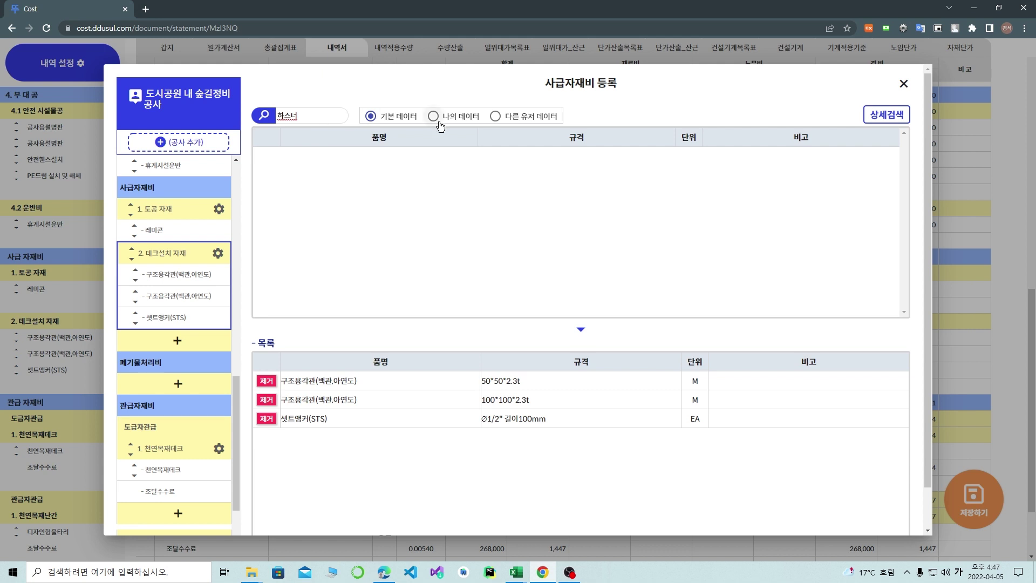
# Step: Find 하스너 in other users' data, add the 100×60 item to the deck materials, and close the registration dialog
pyautogui.click(494, 116)
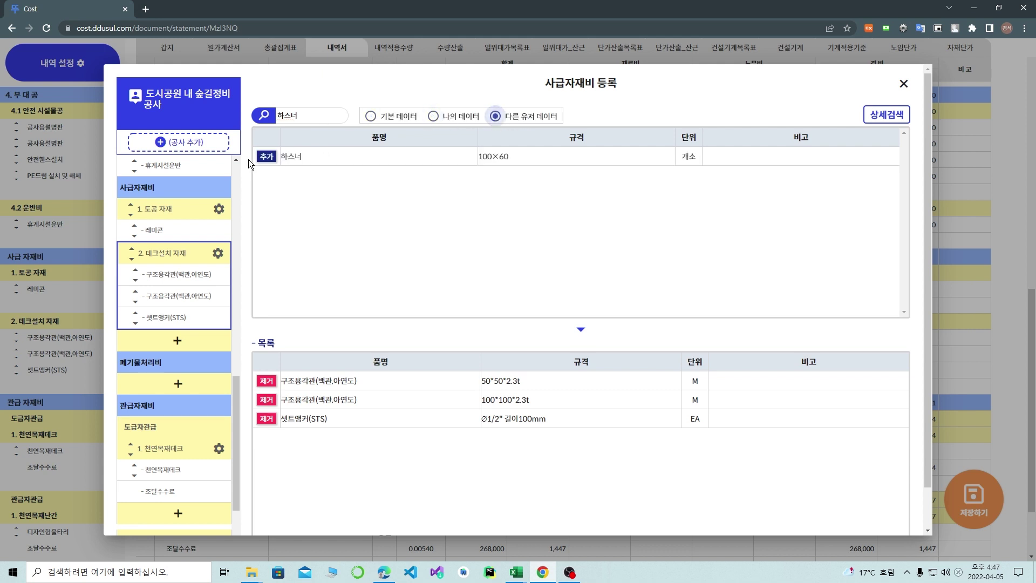
pyautogui.click(272, 159)
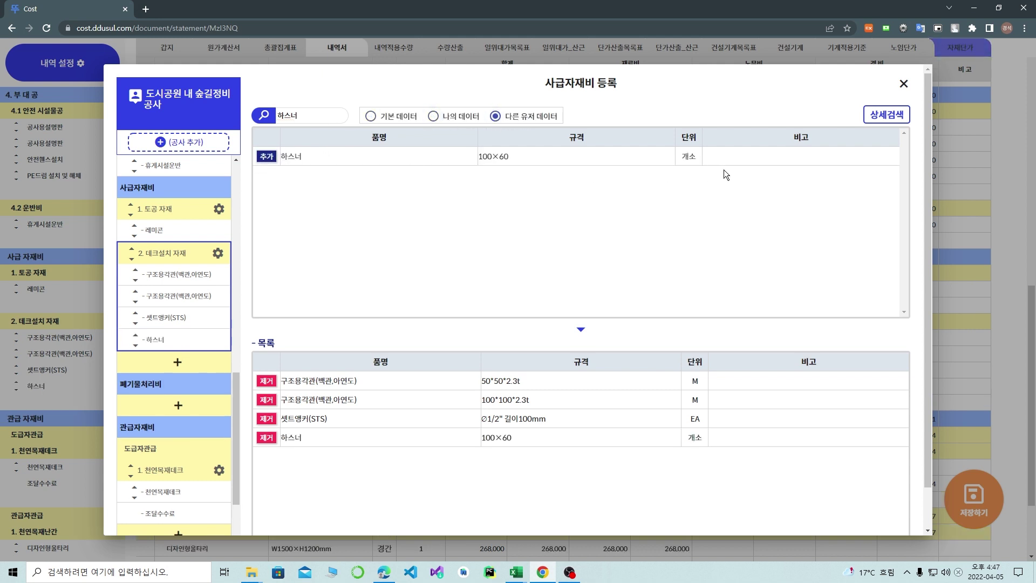
pyautogui.click(903, 83)
# Step: Arrange the Cost web page and the Excel material summary workbook side by side
pyautogui.click(998, 8)
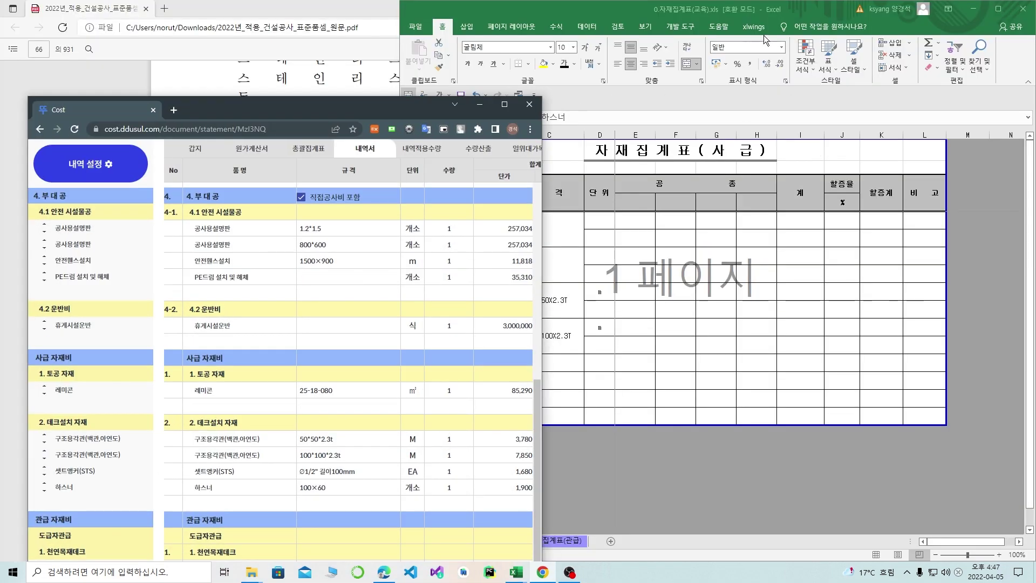
pyautogui.moveTo(708, 11); pyautogui.dragTo(1033, 25)
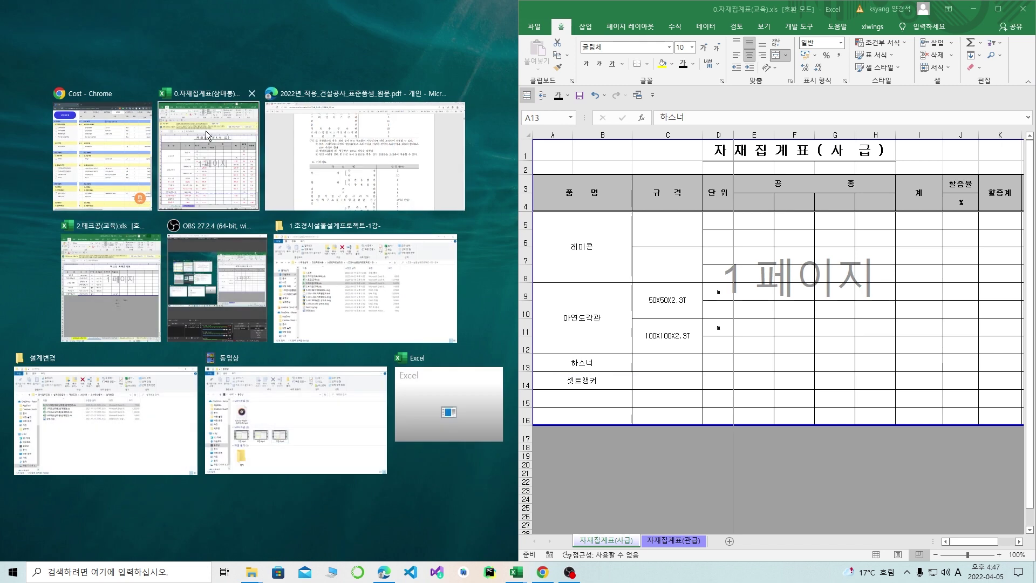
pyautogui.click(133, 141)
# Step: Enter the specifications 100x60 for 하스너 in C13 and STS,1/2"*100 for 셋트앵커 in C14
pyautogui.click(673, 359)
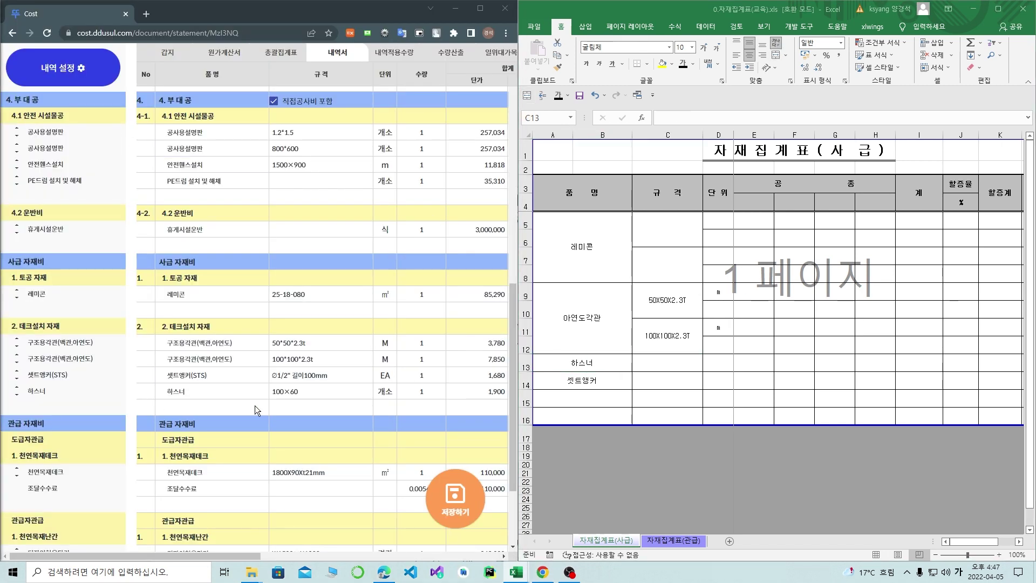
pyautogui.click(650, 361)
pyautogui.write('100x60')
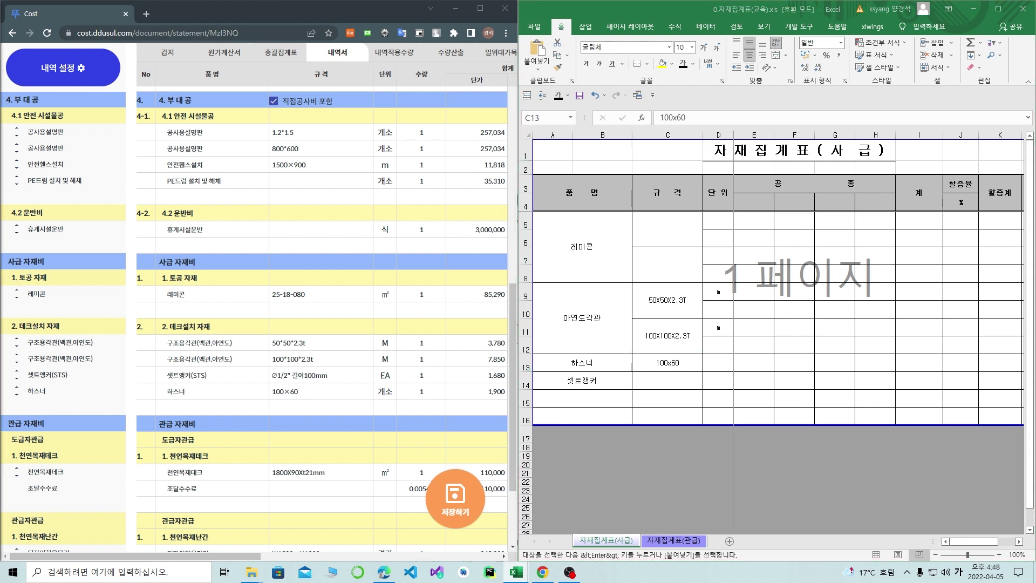
pyautogui.click(669, 381)
pyautogui.write('STS,1/2"*100')
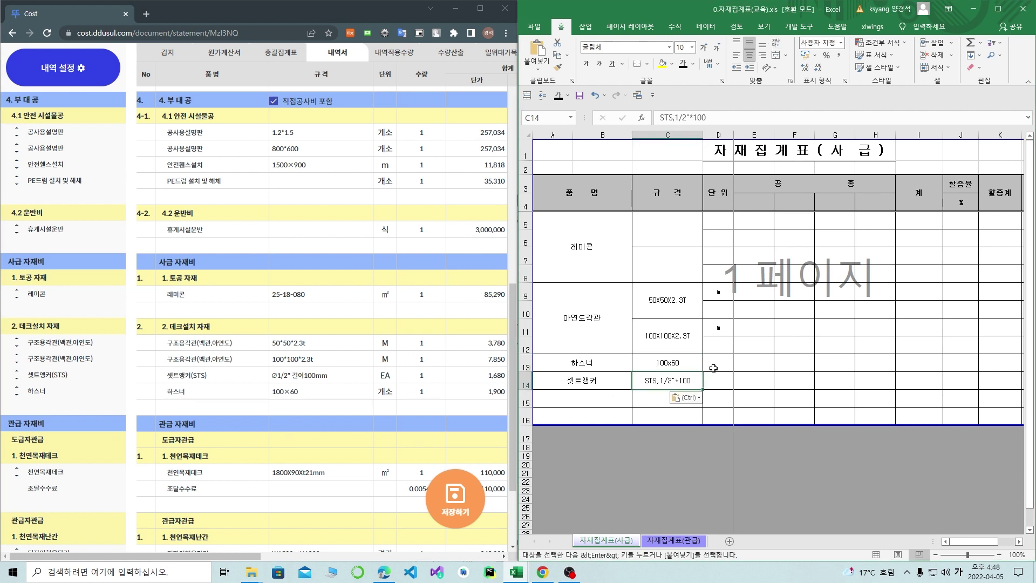
# Step: Enter 개소 as the unit for both 하스너 and 셋트앵커
pyautogui.click(713, 359)
pyautogui.write('개')
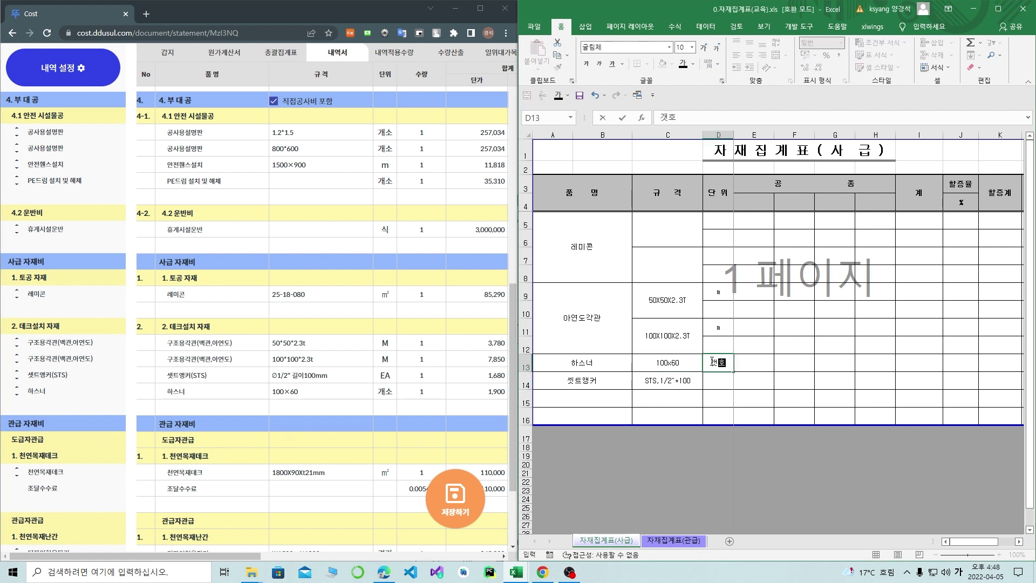
pyautogui.write('소')
pyautogui.press('Return')
pyautogui.write('갯ㅗ')
pyautogui.press('Return')
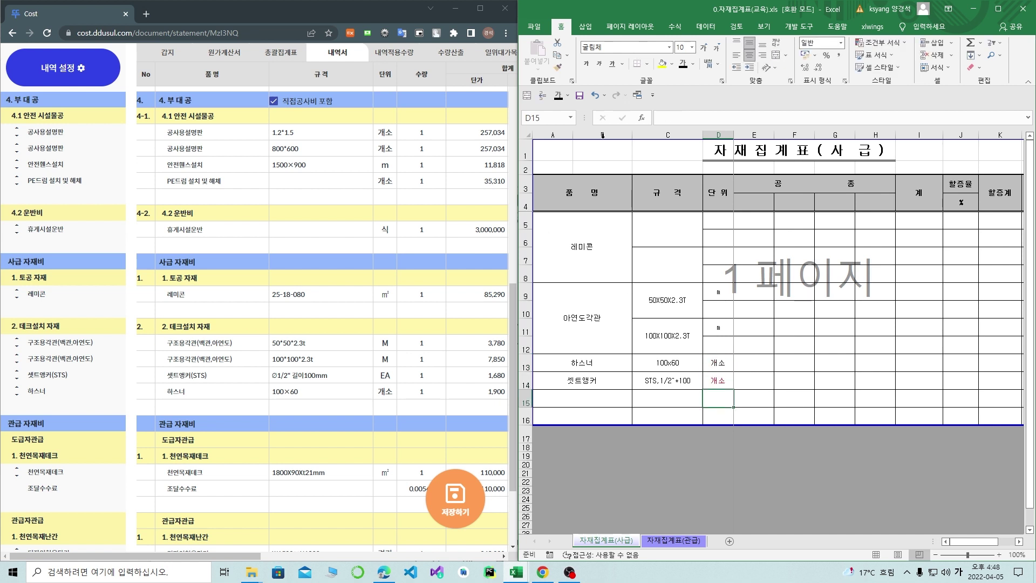
# Step: Maximize the workbook, unmerge the 아연도각관 name cell and merge only A9:B10 with centered text
pyautogui.click(617, 342)
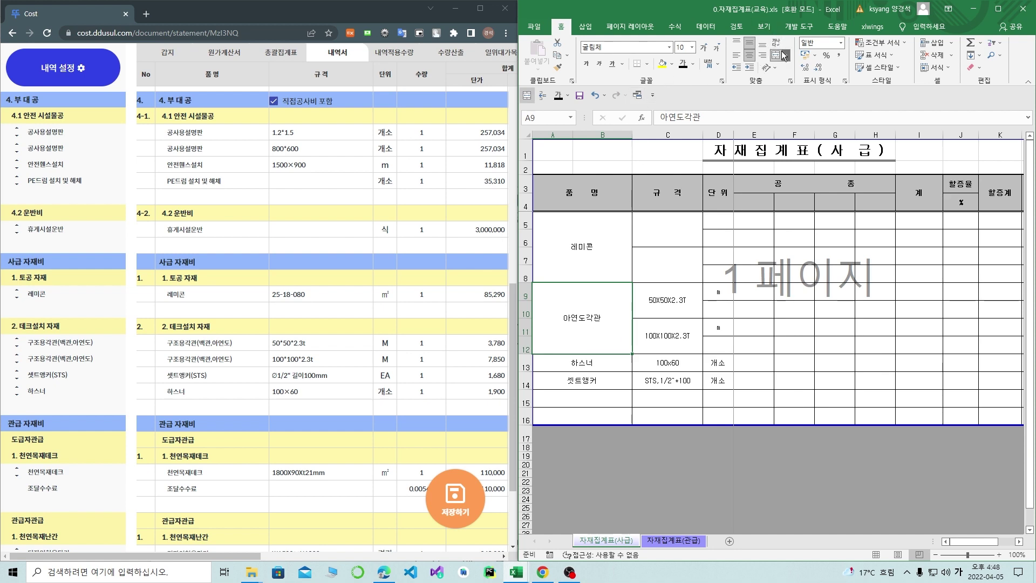
pyautogui.click(998, 9)
pyautogui.click(382, 71)
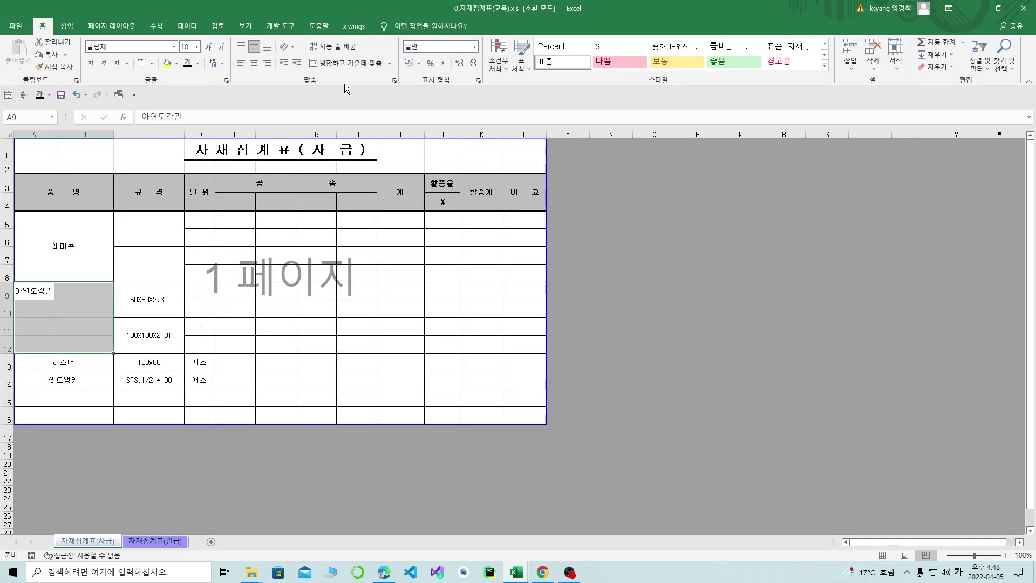
pyautogui.moveTo(41, 290); pyautogui.dragTo(90, 306)
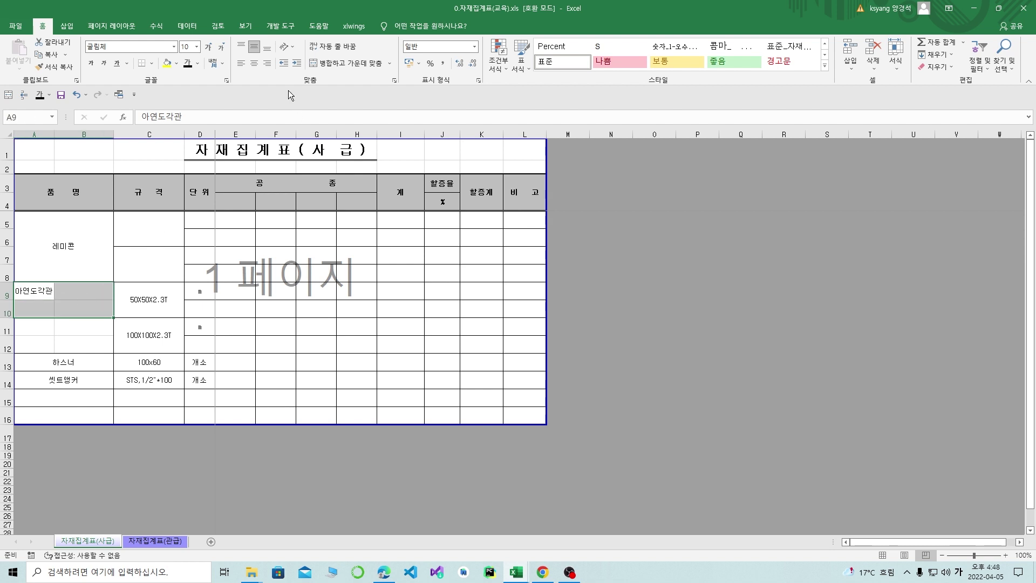
pyautogui.click(346, 63)
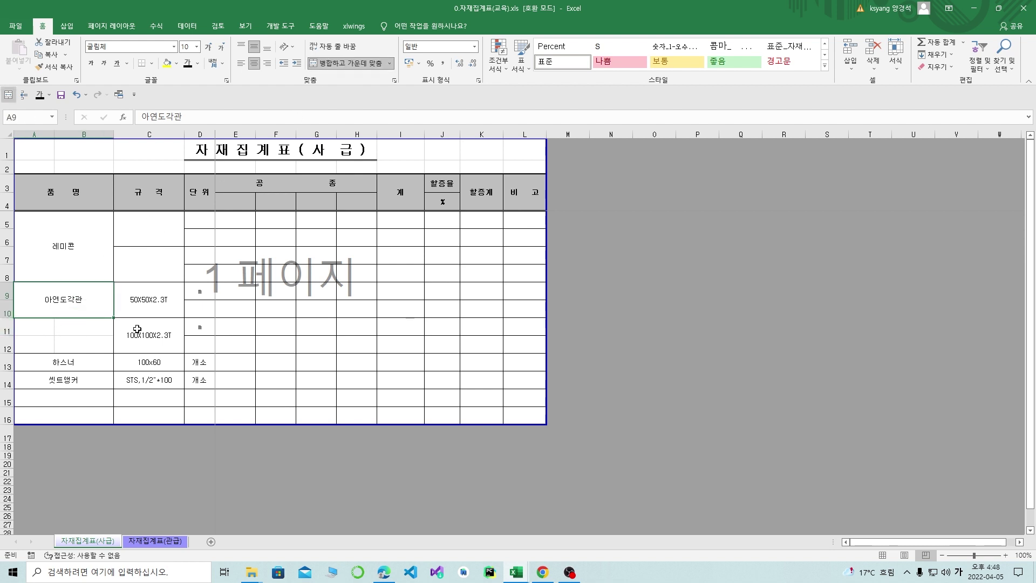
# Step: Delete rows 11 and 12 containing the 100X100X2.3T specification
pyautogui.moveTo(137, 328); pyautogui.dragTo(199, 331)
pyautogui.moveTo(4, 327); pyautogui.dragTo(6, 347)
pyautogui.rightClick(5, 348)
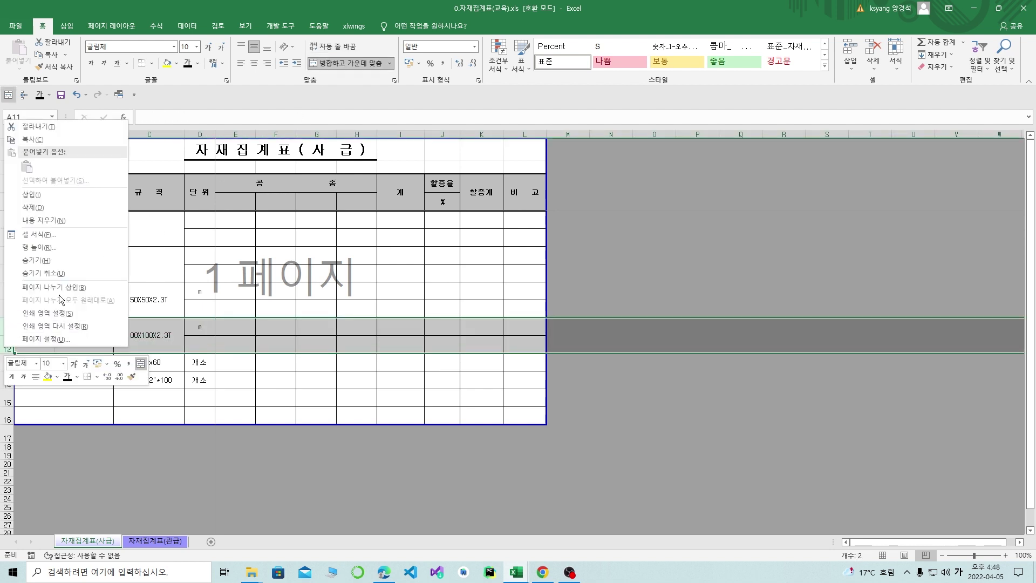
pyautogui.click(57, 208)
# Step: Unmerge the 레미콘 name cell and merge only A5:B5 with centered text
pyautogui.click(325, 65)
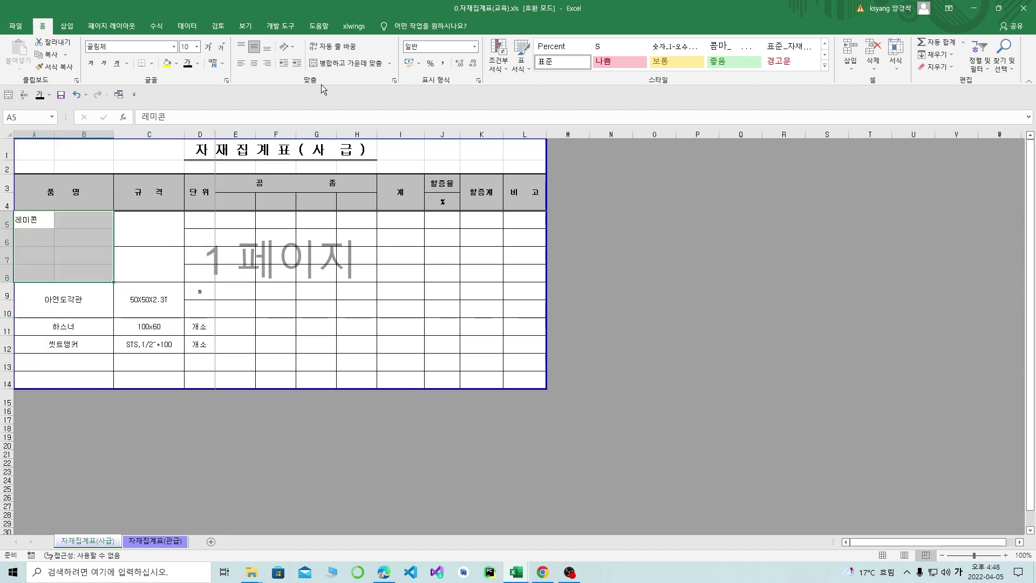
pyautogui.click(84, 262)
pyautogui.moveTo(24, 221); pyautogui.dragTo(105, 219)
pyautogui.click(48, 219)
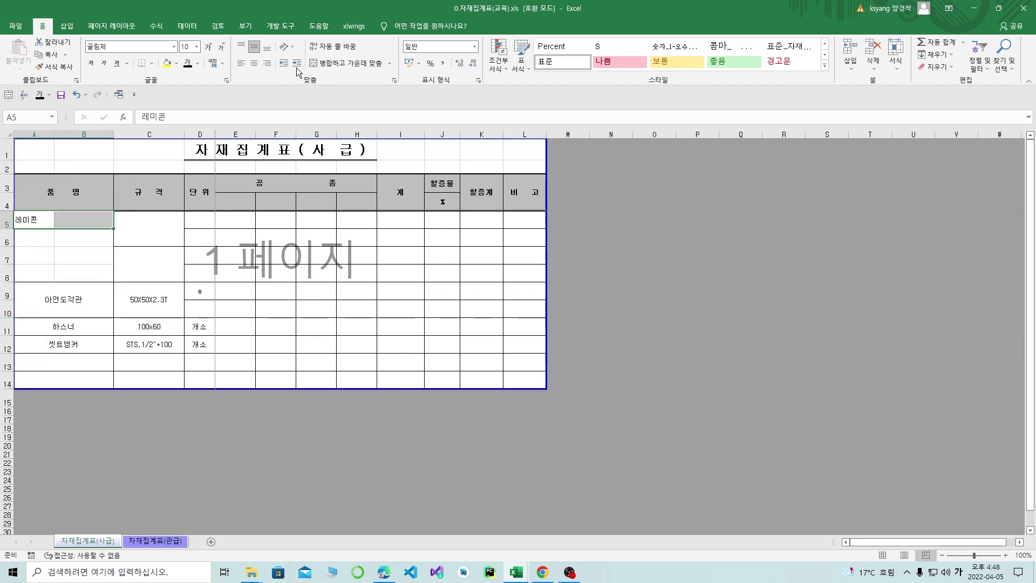
pyautogui.click(323, 63)
# Step: Unmerge the 레미콘 specification cell and delete rows 6 to 8
pyautogui.click(141, 225)
pyautogui.click(365, 62)
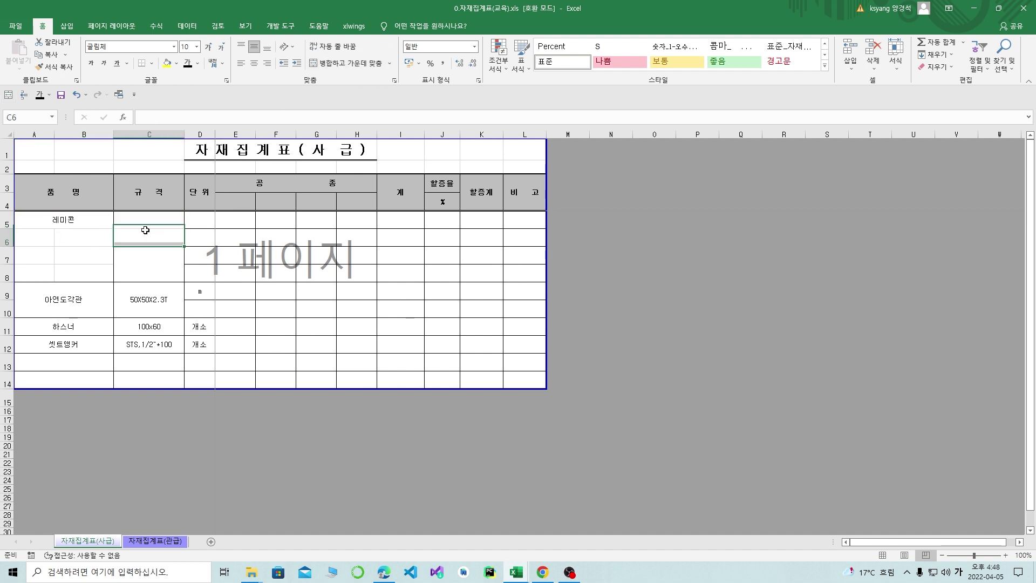
pyautogui.moveTo(7, 238); pyautogui.dragTo(13, 272)
pyautogui.rightClick(13, 270)
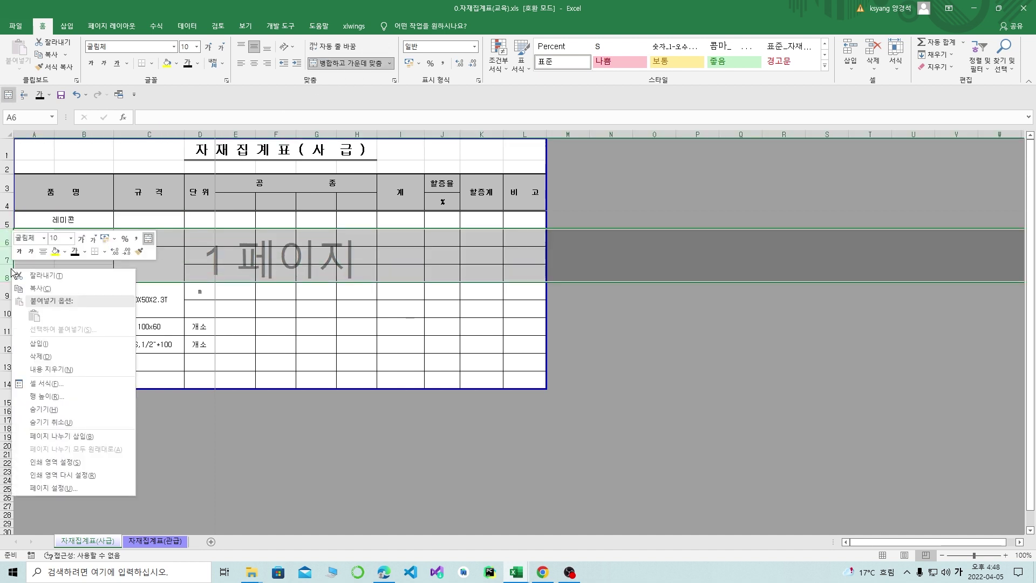
pyautogui.click(48, 358)
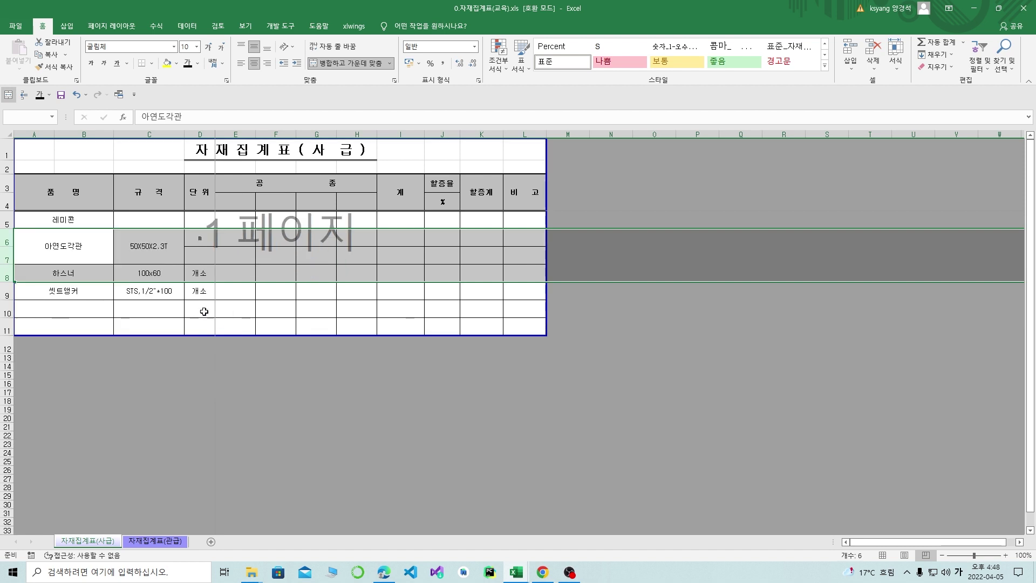
# Step: Enter 25-18-08 as the 레미콘 specification in C5, checking the specification on the Cost page
pyautogui.click(167, 222)
pyautogui.write('25-')
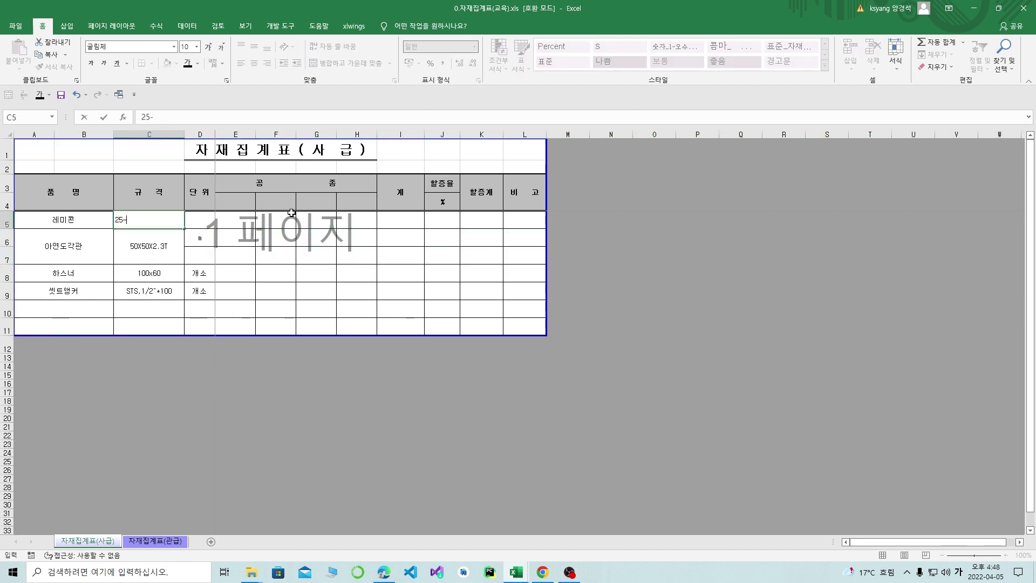
pyautogui.write('21')
pyautogui.click(542, 572)
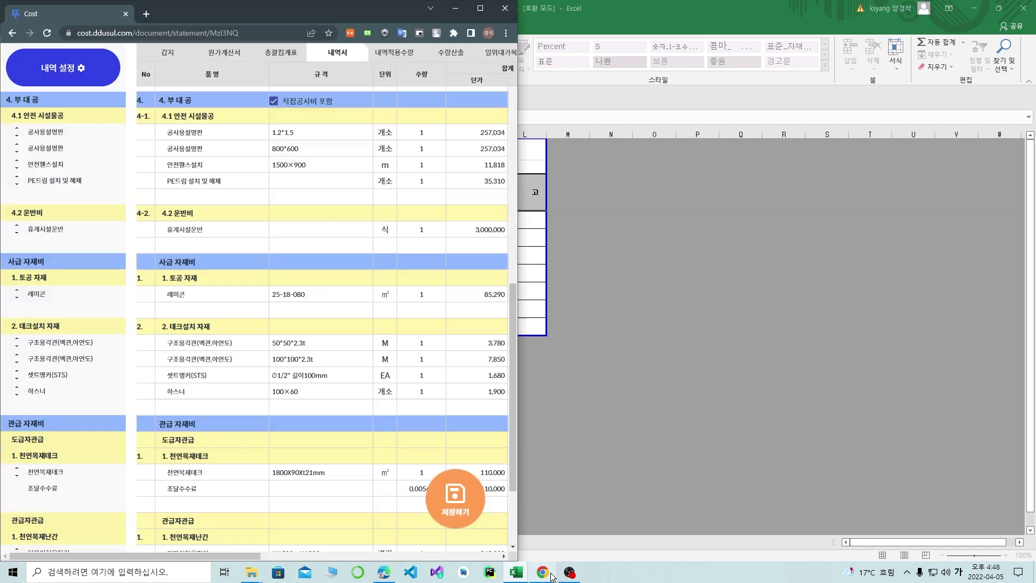
pyautogui.click(711, 340)
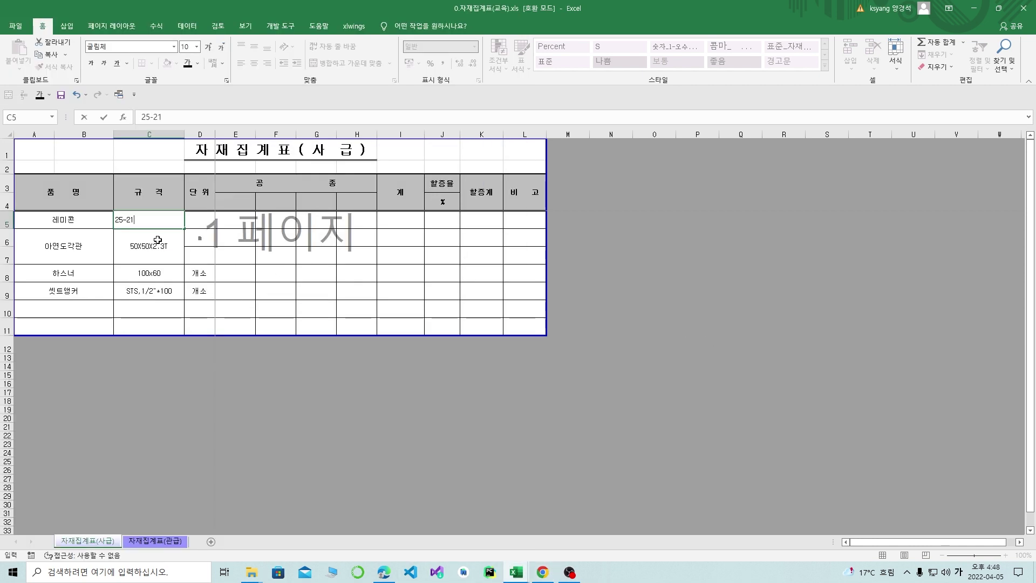
pyautogui.write('8-08')
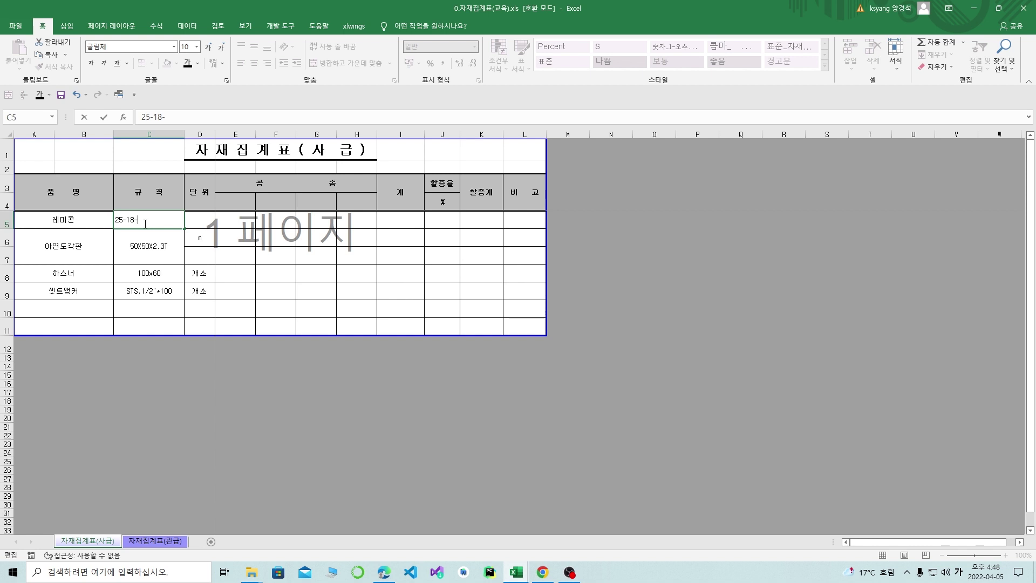
# Step: Insert the special unit symbol m³ in D5 for 레미콘
pyautogui.press('Tab')
pyautogui.write('ㄹ')
pyautogui.press('Hangul_Hanja')
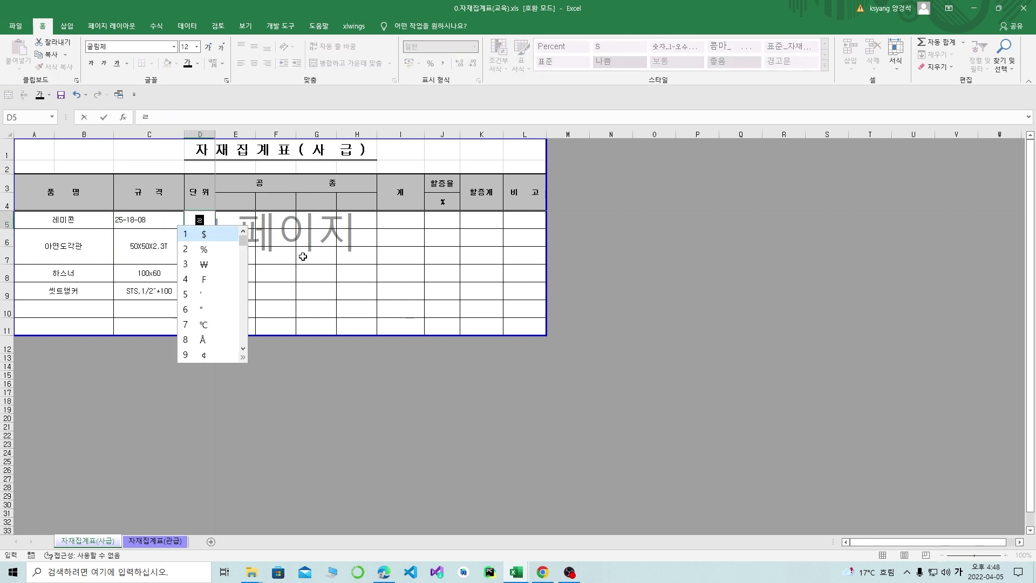
pyautogui.click(244, 357)
pyautogui.click(286, 314)
pyautogui.click(275, 392)
pyautogui.click(202, 256)
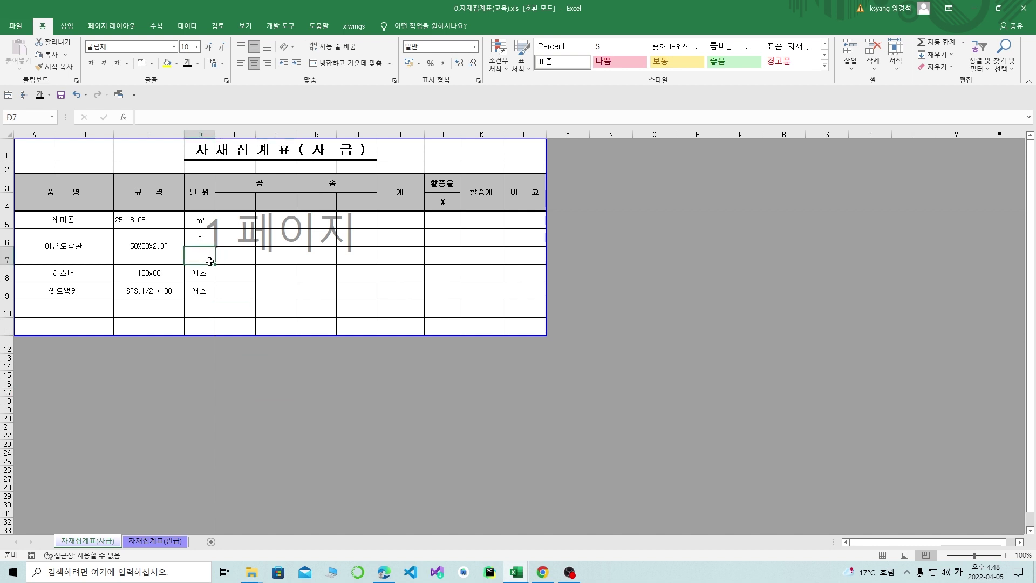
# Step: Unmerge the 아연도각관 specification cell and enter 100X100X2.3T in C7 below 50X50X2.3T
pyautogui.click(139, 252)
pyautogui.click(343, 64)
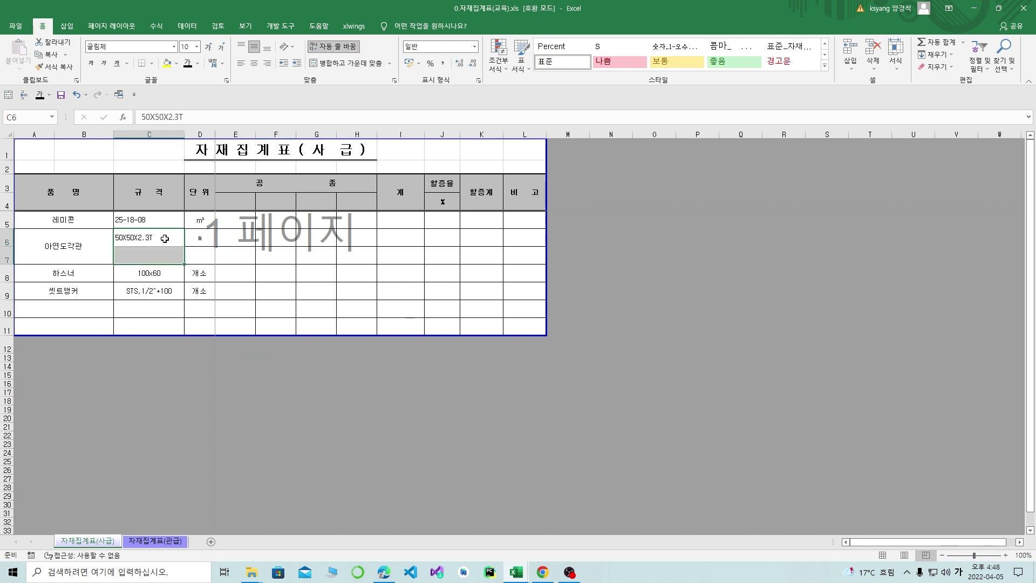
pyautogui.click(162, 242)
pyautogui.click(158, 261)
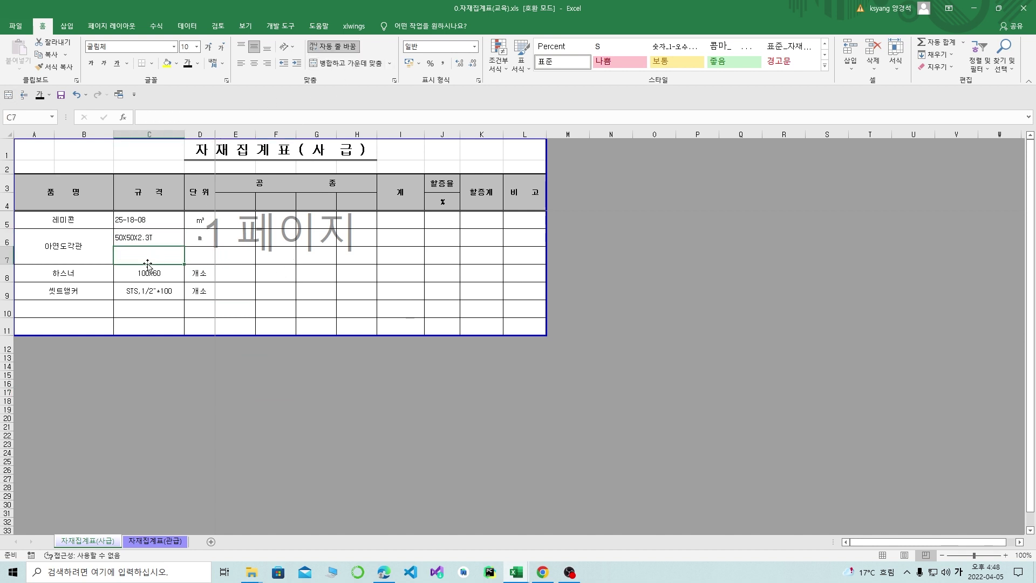
pyautogui.hotkey('alt', 'Tab')
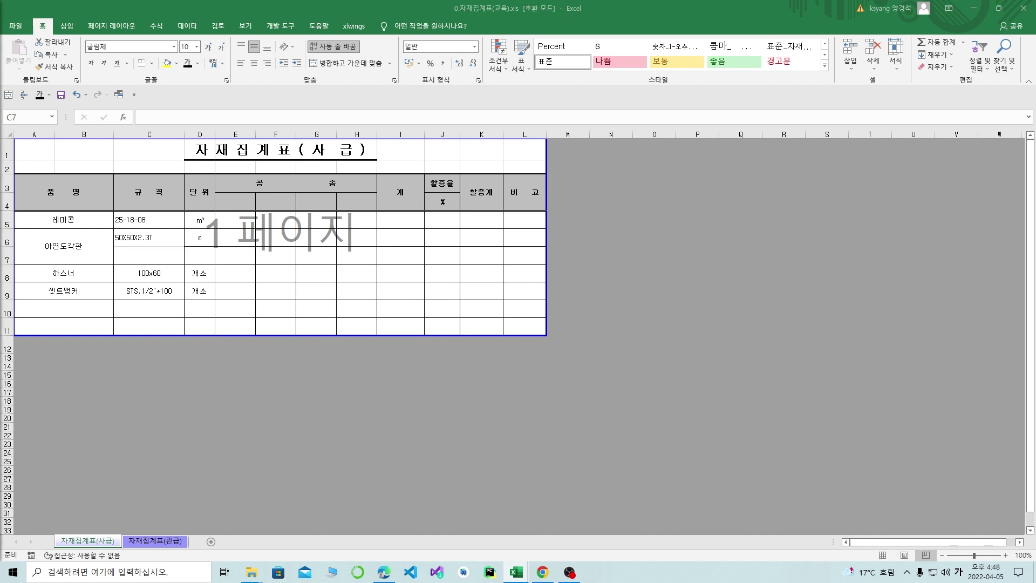
pyautogui.click(173, 256)
pyautogui.write('100X100X2.3T')
# Step: Fill the unit m from D6 down to D7 and center the specifications in C5:C9
pyautogui.click(236, 358)
pyautogui.click(202, 241)
pyautogui.moveTo(214, 246)
pyautogui.mouseDown()
pyautogui.moveTo(243, 269)
pyautogui.moveTo(215, 260)
pyautogui.mouseUp()
pyautogui.moveTo(151, 219); pyautogui.dragTo(150, 290)
pyautogui.click(253, 63)
pyautogui.click(274, 372)
# Step: Enter 데크공 as the first work type heading in E4
pyautogui.click(235, 220)
pyautogui.click(244, 201)
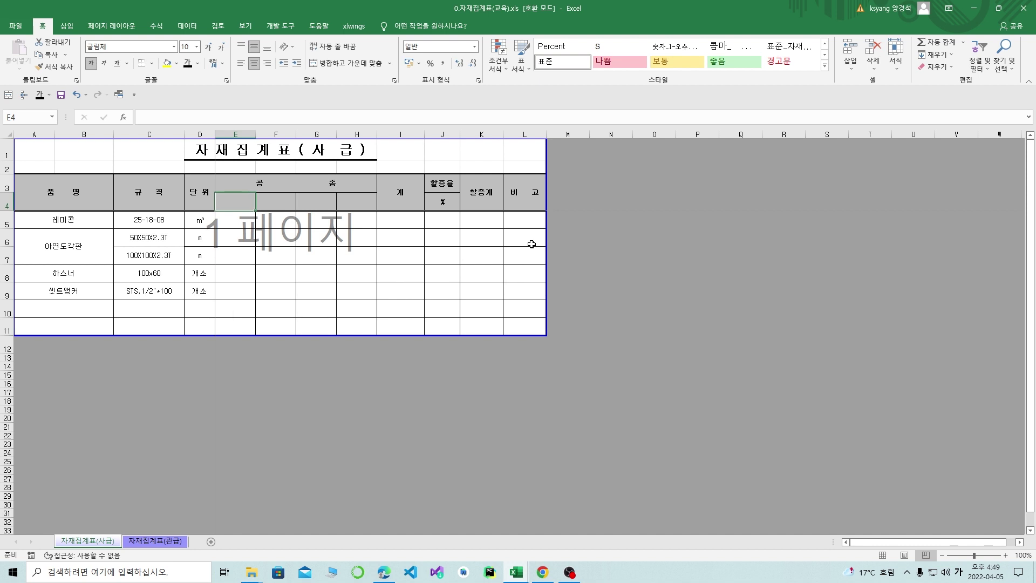
pyautogui.write('대')
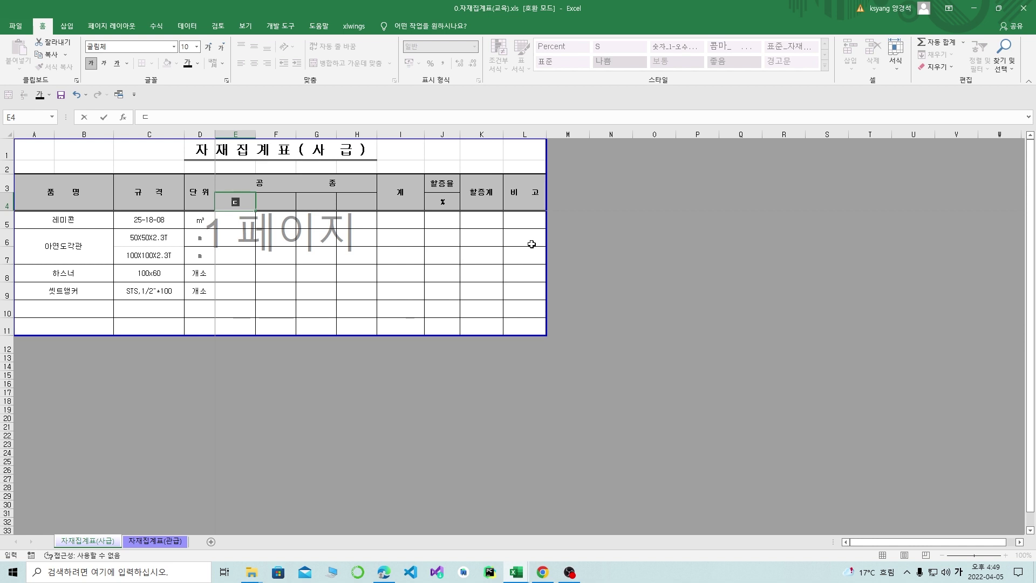
pyautogui.write('크공')
pyautogui.press('Return')
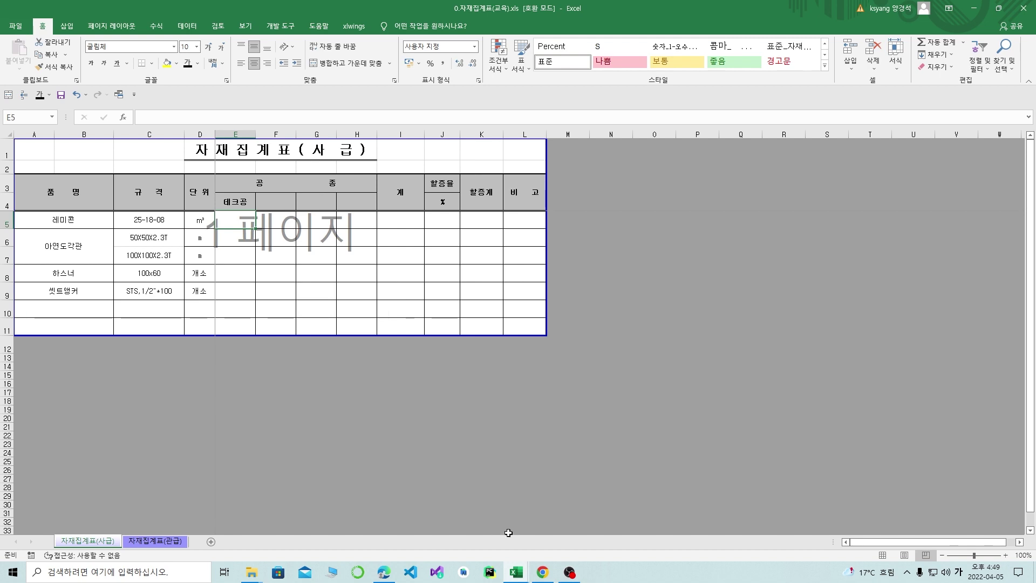
# Step: Place the workbook side by side with the Cost page again
pyautogui.moveTo(726, 4); pyautogui.dragTo(1035, 110)
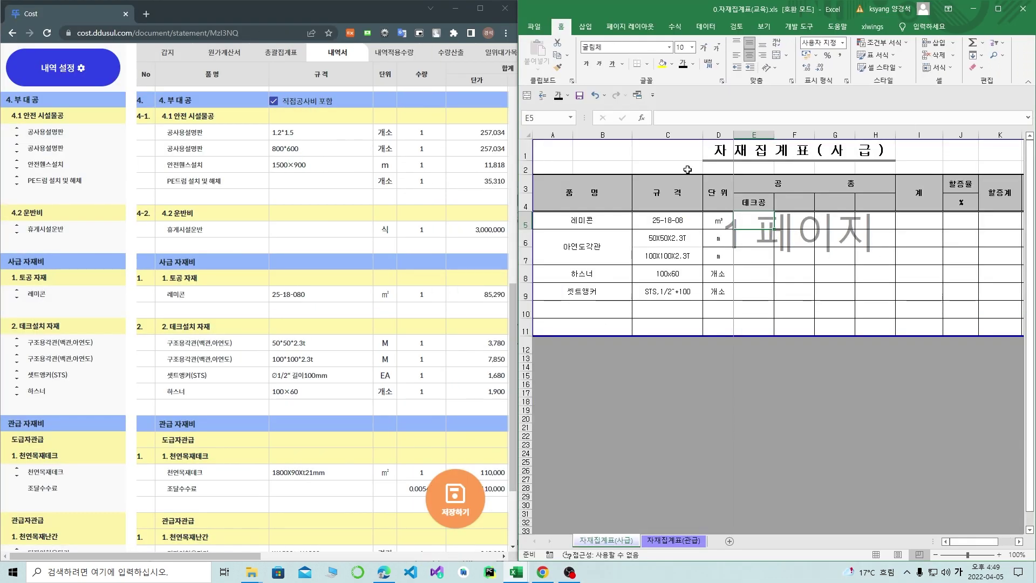
# Step: Bring up the 2.데크공(교육).xls workbook beside the summary sheet, showing its 데크공자재집계표 quantities
pyautogui.moveTo(516, 571)
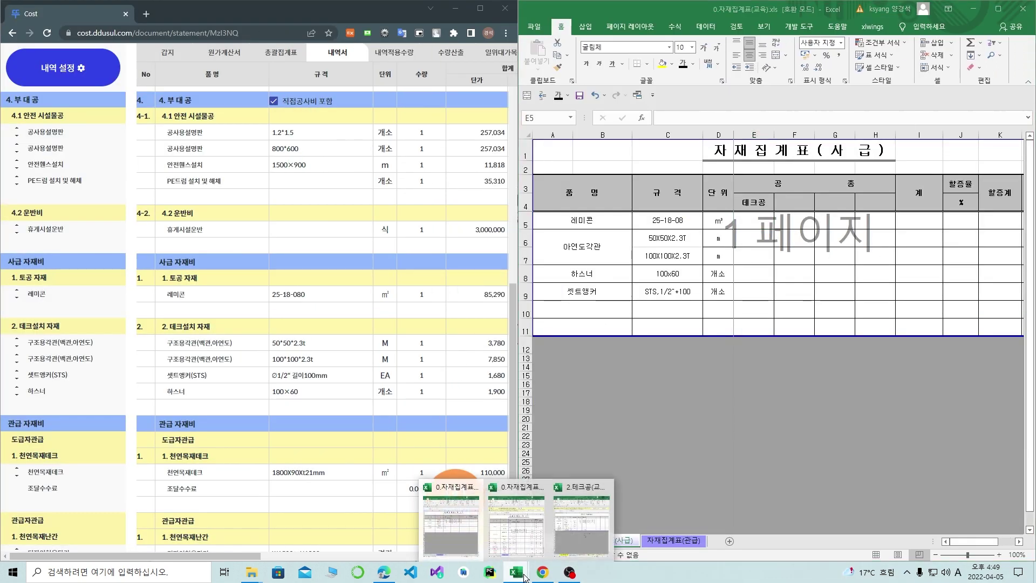
pyautogui.click(574, 513)
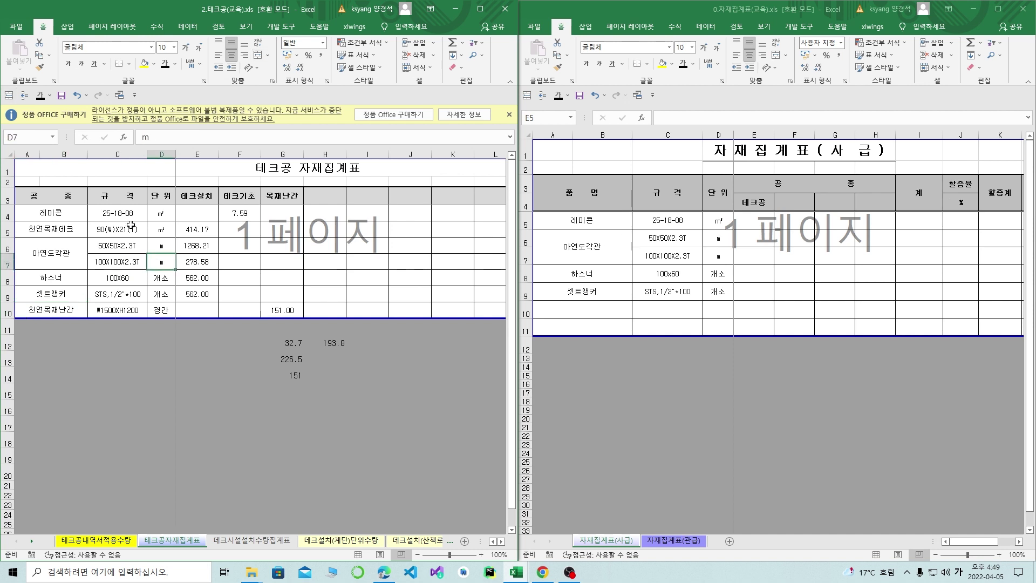
pyautogui.click(236, 213)
# Step: Review the item quantities on the 데크공내역서적용수량 and 데크시설설치수량집계표 sheets, returning to 데크공자재집계표
pyautogui.click(99, 540)
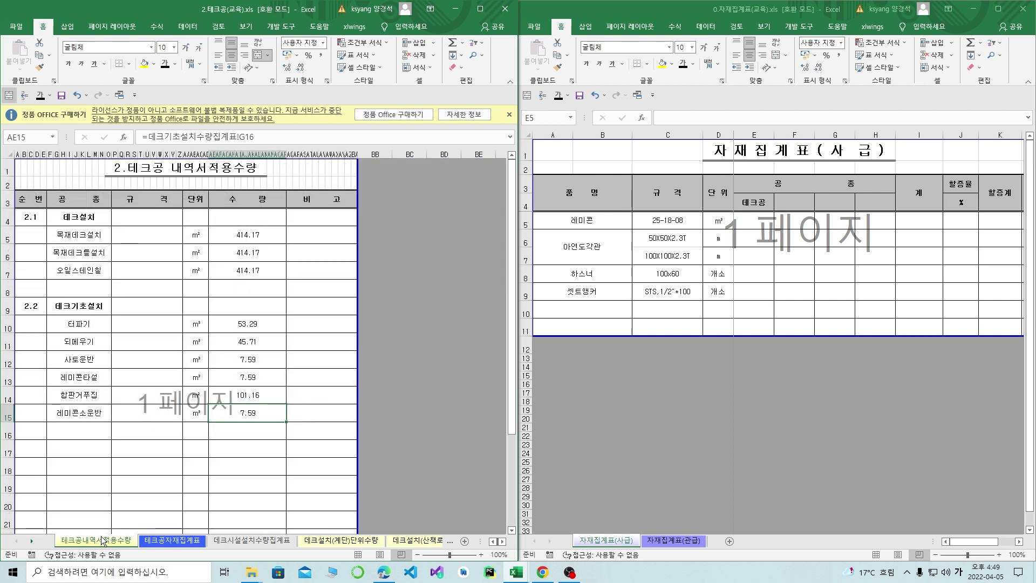
pyautogui.moveTo(97, 330); pyautogui.dragTo(98, 413)
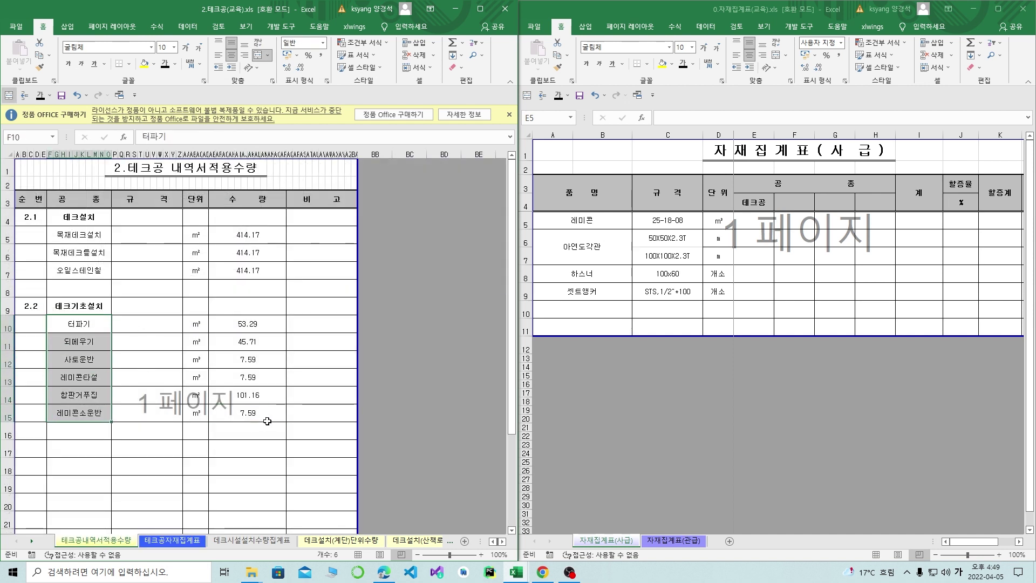
pyautogui.click(264, 419)
pyautogui.moveTo(96, 235); pyautogui.dragTo(249, 342)
pyautogui.click(243, 394)
pyautogui.click(99, 411)
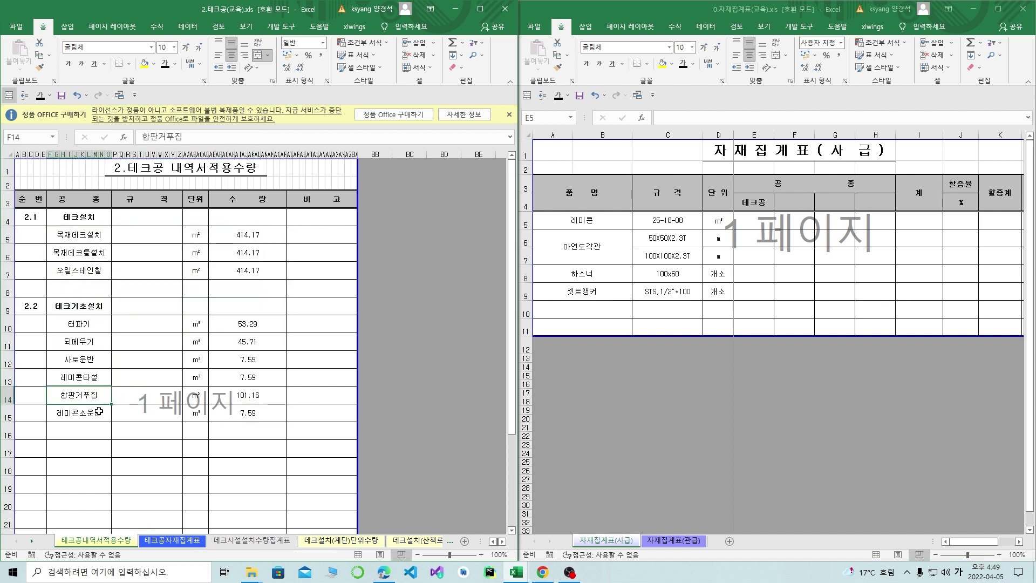
pyautogui.click(258, 375)
pyautogui.scroll(-3, 108, 373)
pyautogui.click(97, 540)
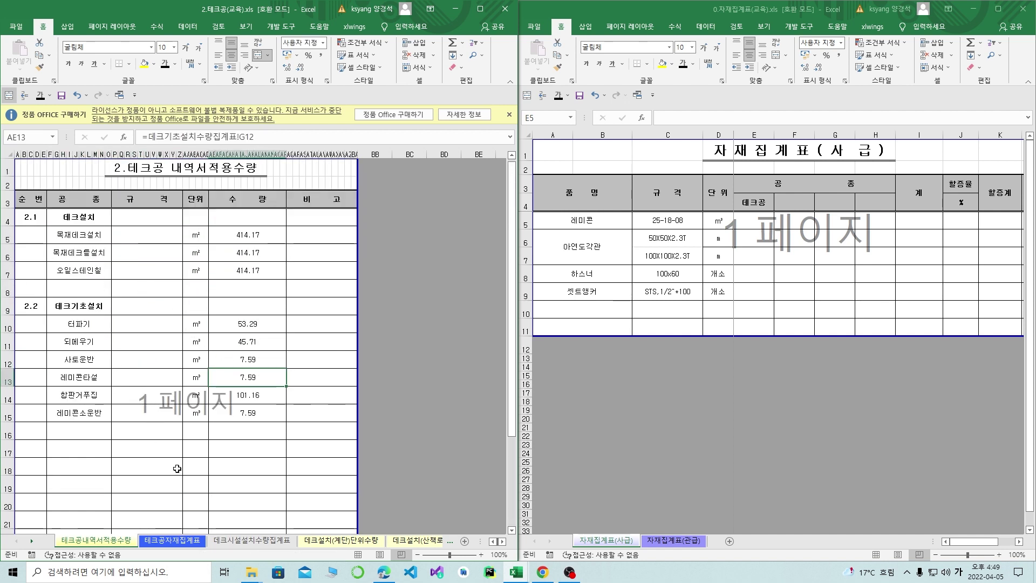
pyautogui.click(252, 540)
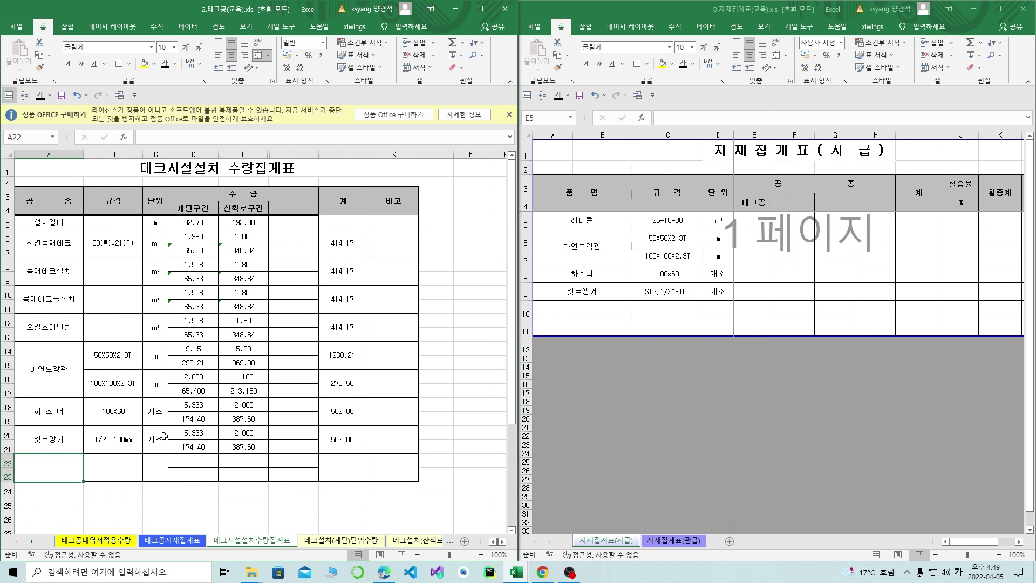
pyautogui.click(143, 541)
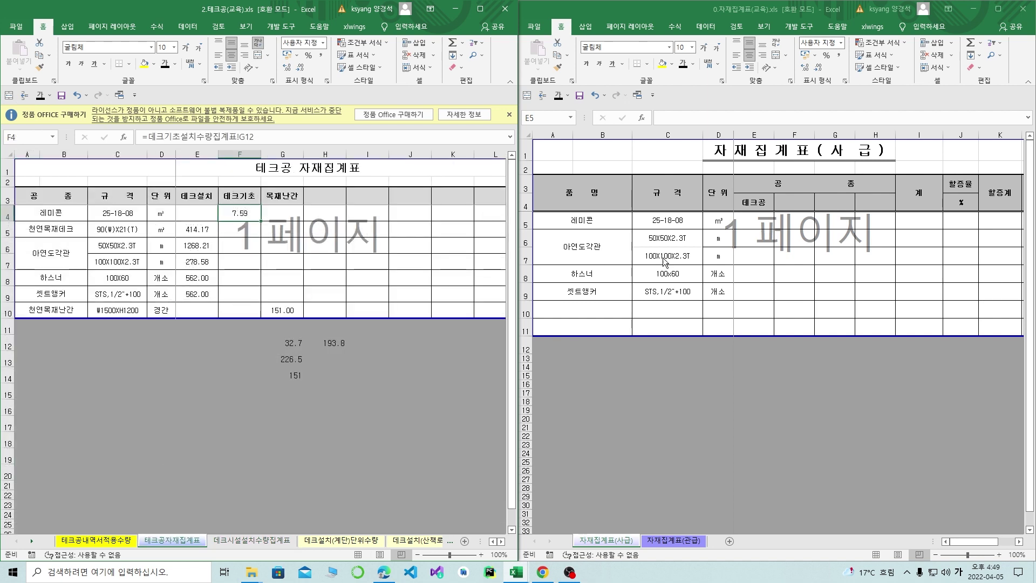
# Step: Link the 레미콘 quantity in E5 of the summary to F4 of 데크공자재집계표 in 2.데크공(교육).xls
pyautogui.click(763, 215)
pyautogui.write('=')
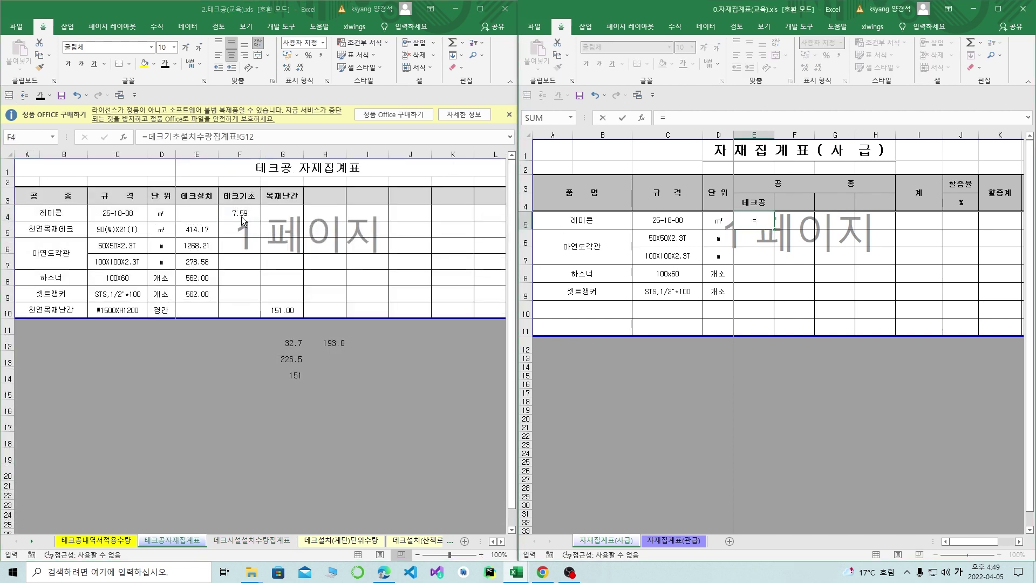
pyautogui.click(243, 218)
pyautogui.press('Return')
pyautogui.click(765, 221)
pyautogui.write('=')
pyautogui.click(239, 212)
pyautogui.click(243, 213)
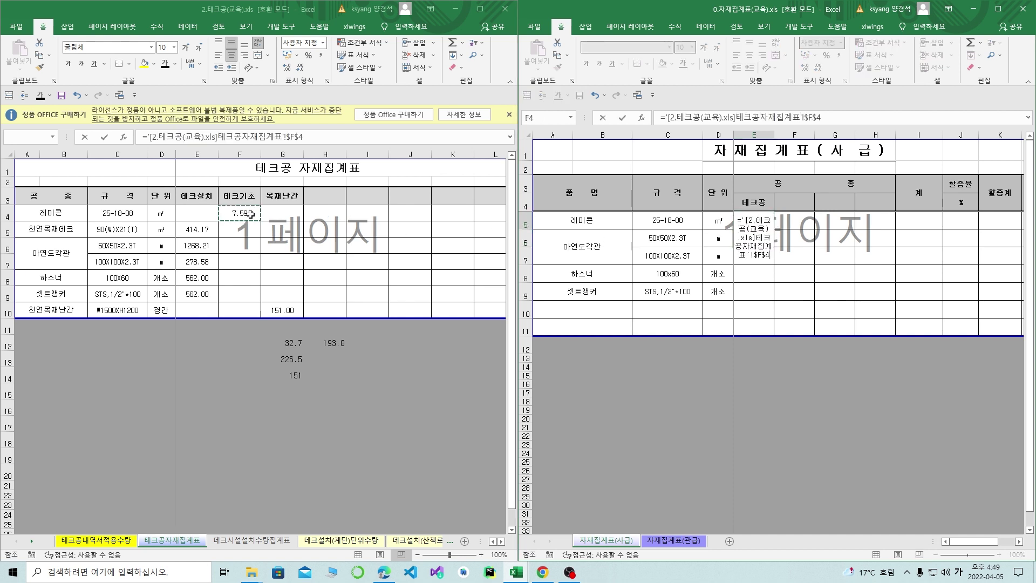
pyautogui.press('Return')
# Step: Compare the 천연목재데크 and 아연도각관 rows of 데크공자재집계표 with the items in the 사급 summary
pyautogui.click(77, 234)
pyautogui.click(58, 230)
pyautogui.click(476, 246)
pyautogui.click(129, 239)
pyautogui.click(162, 229)
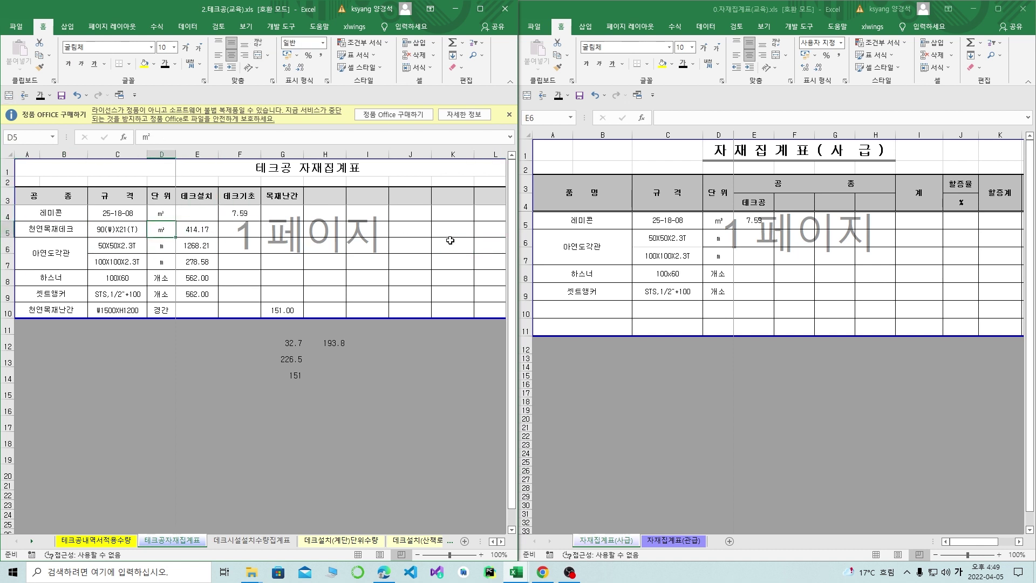
pyautogui.click(754, 241)
pyautogui.click(76, 252)
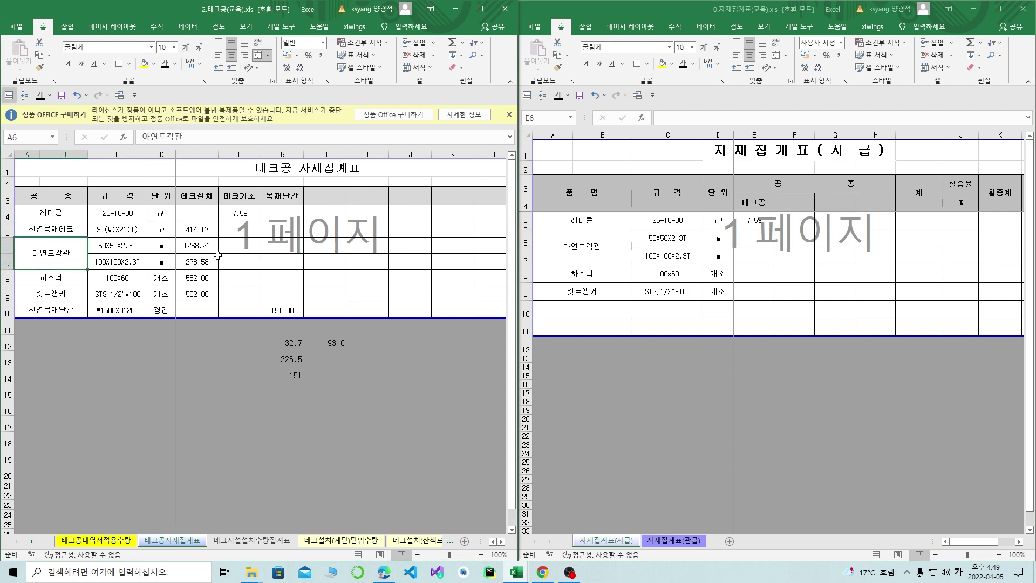
pyautogui.click(64, 232)
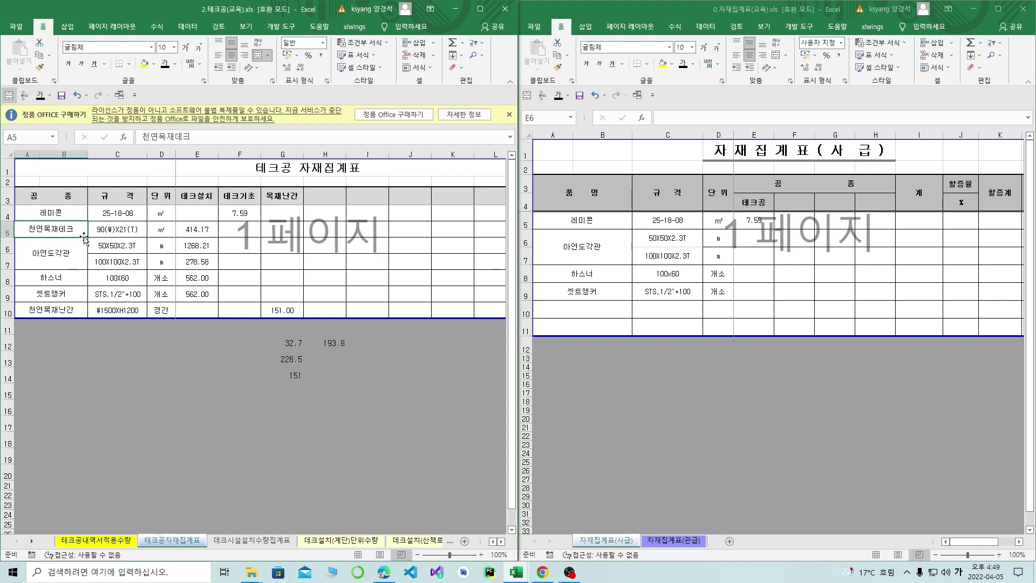
pyautogui.click(793, 256)
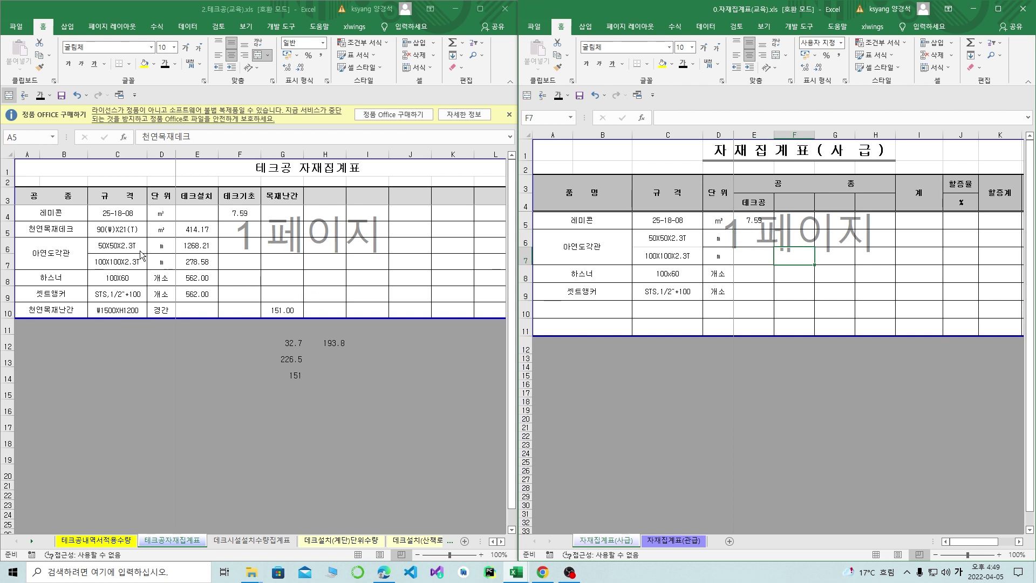
pyautogui.click(117, 243)
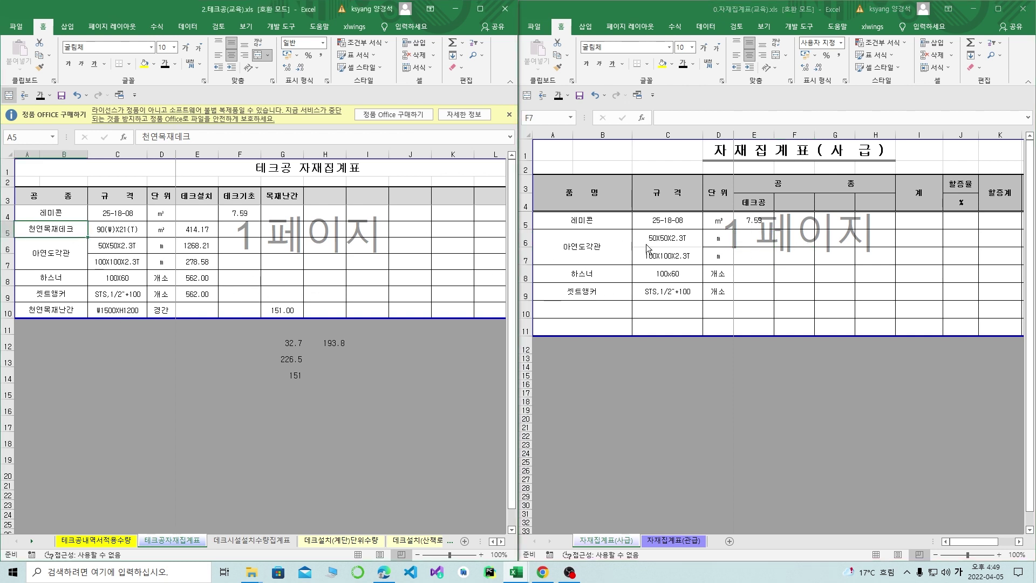
pyautogui.press('Down')
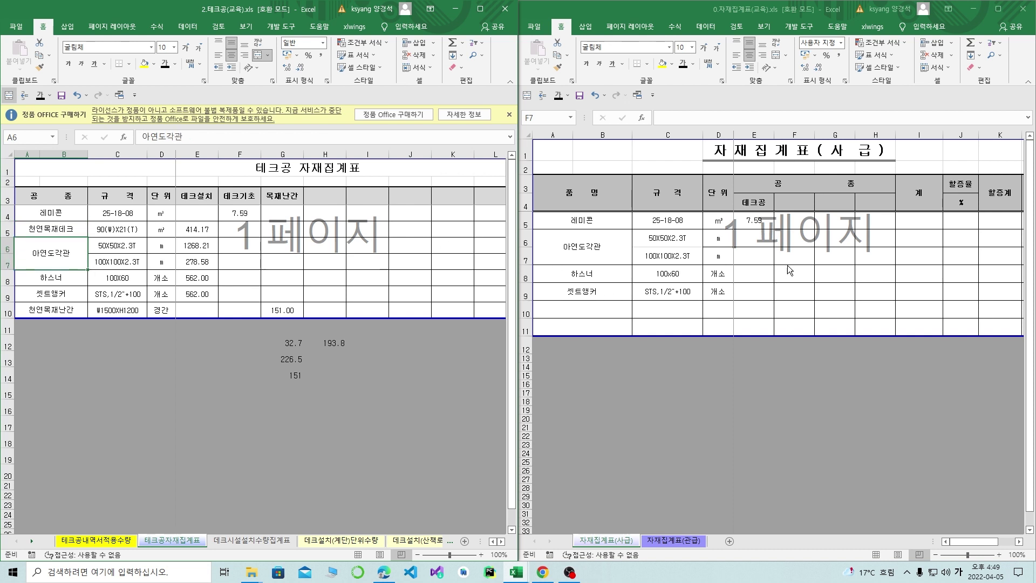
# Step: Link the two 아연도각관 quantities in E6 and E7 to E6 and E7 of 데크공자재집계표
pyautogui.click(761, 238)
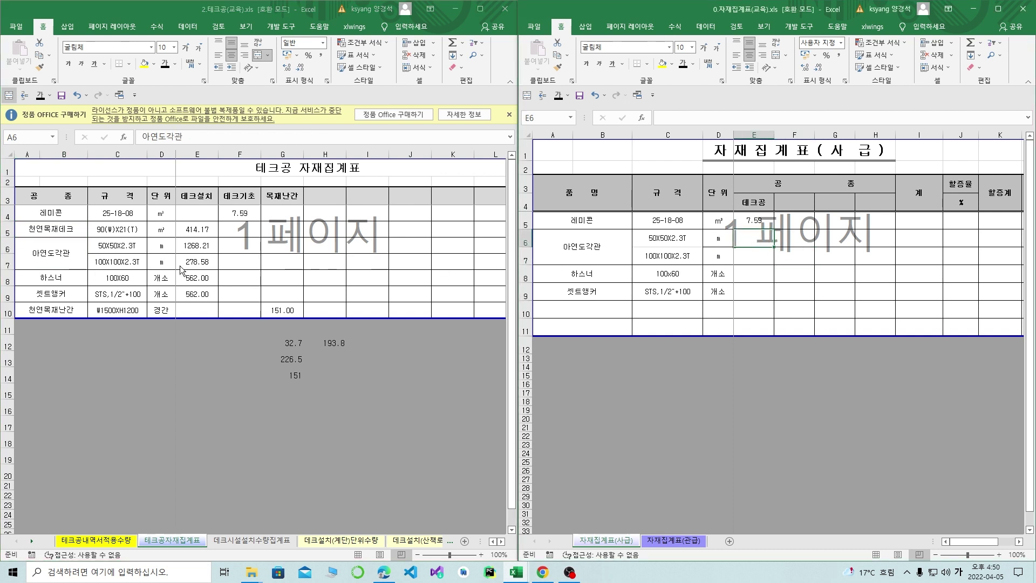
pyautogui.write('=')
pyautogui.click(210, 249)
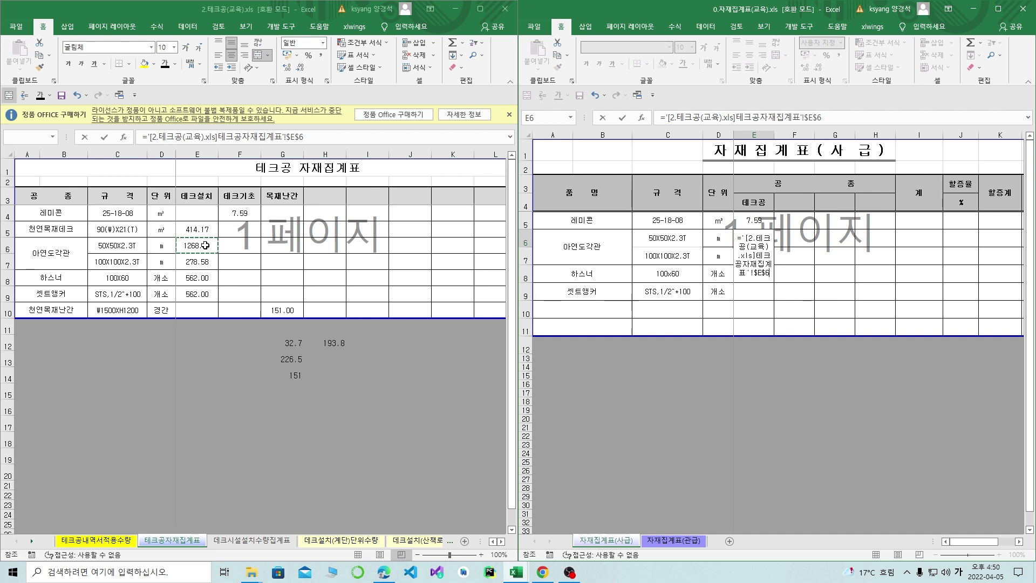
pyautogui.press('Return')
pyautogui.click(197, 262)
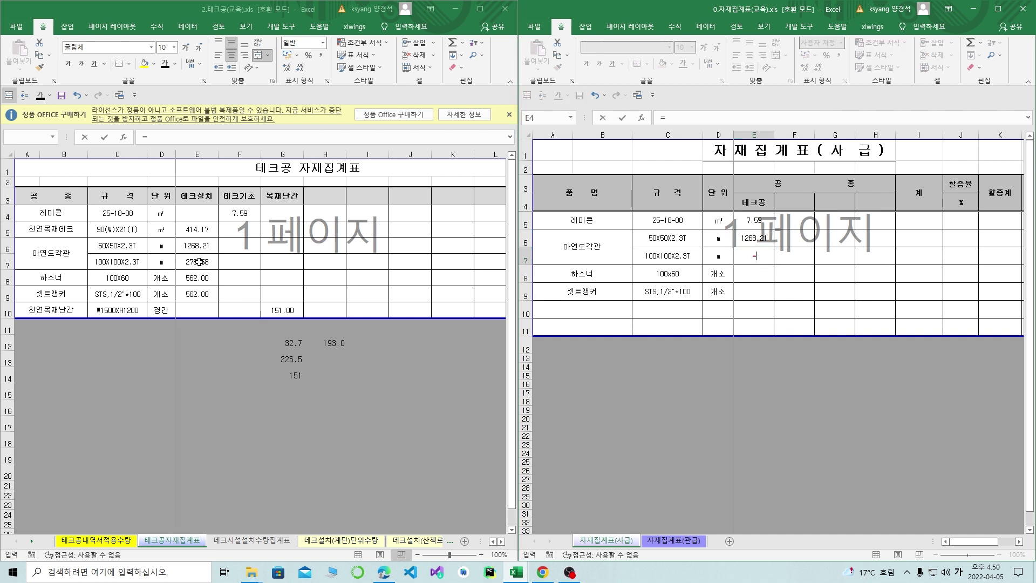
pyautogui.press('Return')
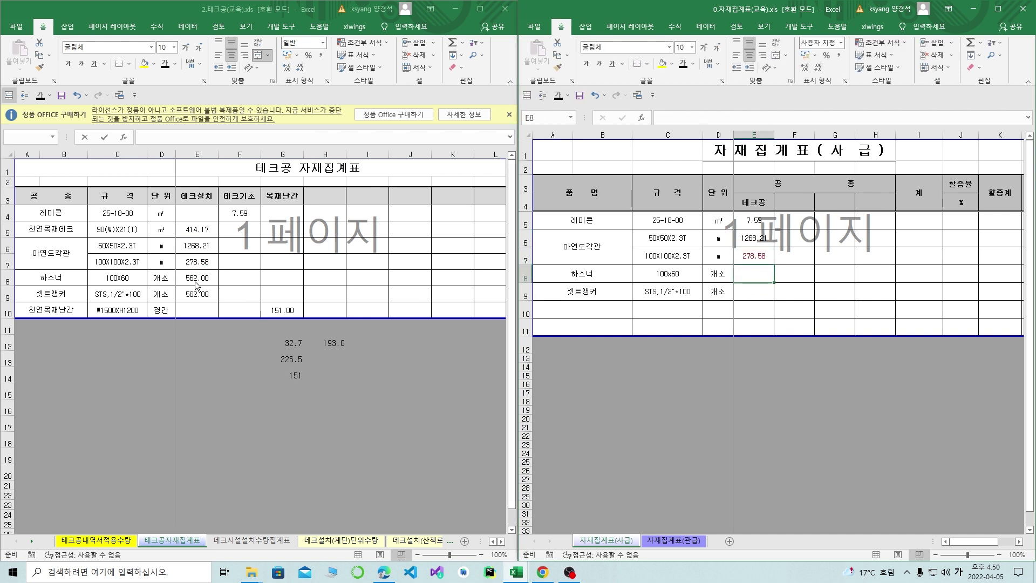
# Step: Link the 하스너 and 셋트앵커 quantities in E8 and E9 to E8 and E9 of 데크공자재집계표
pyautogui.write('=')
pyautogui.click(201, 278)
pyautogui.press('Return')
pyautogui.write('=')
pyautogui.click(197, 294)
pyautogui.press('Return')
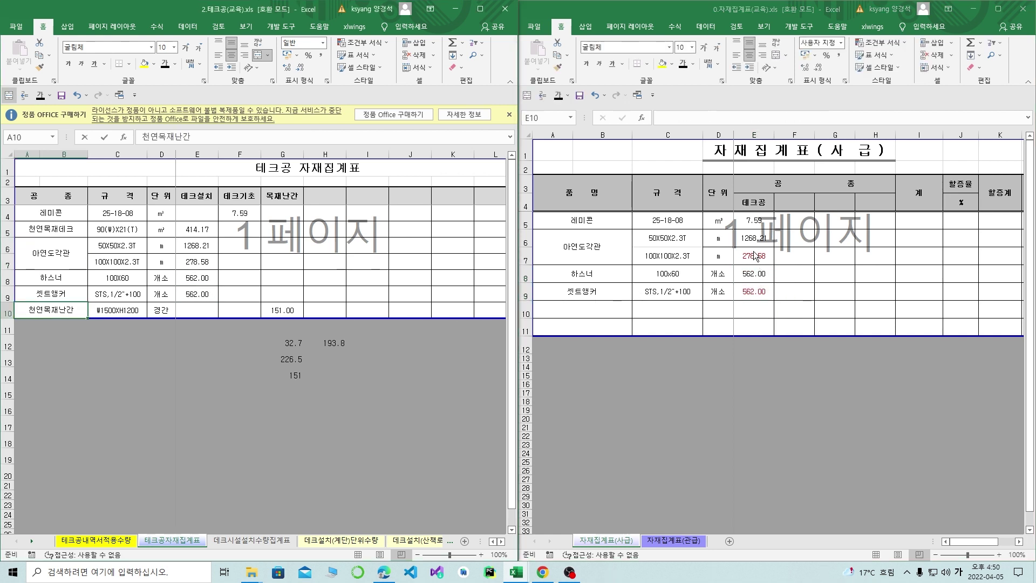
# Step: Set the font color of the linked quantities in E7:E9 to black
pyautogui.moveTo(753, 256); pyautogui.dragTo(753, 292)
pyautogui.click(683, 64)
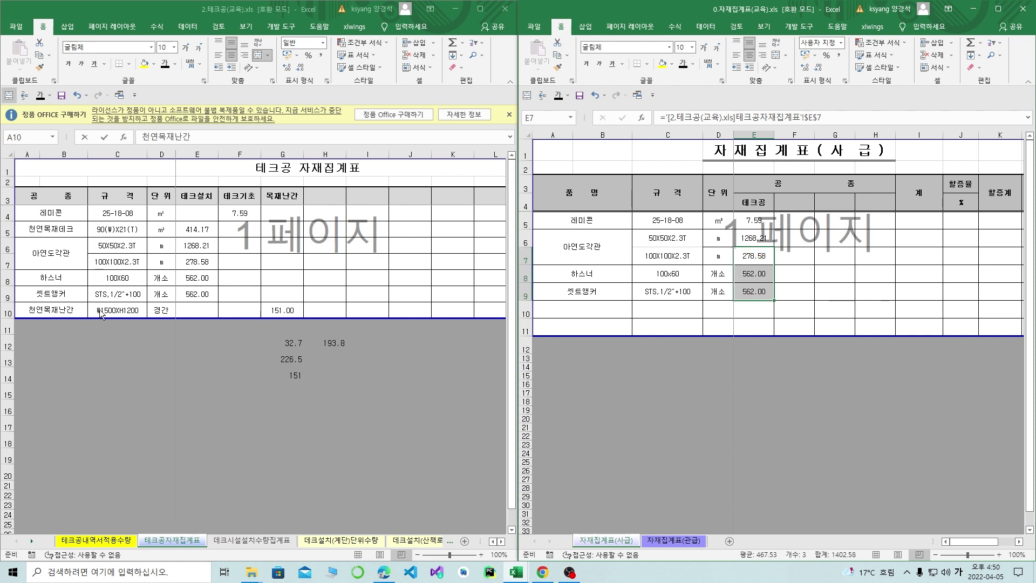
pyautogui.click(785, 308)
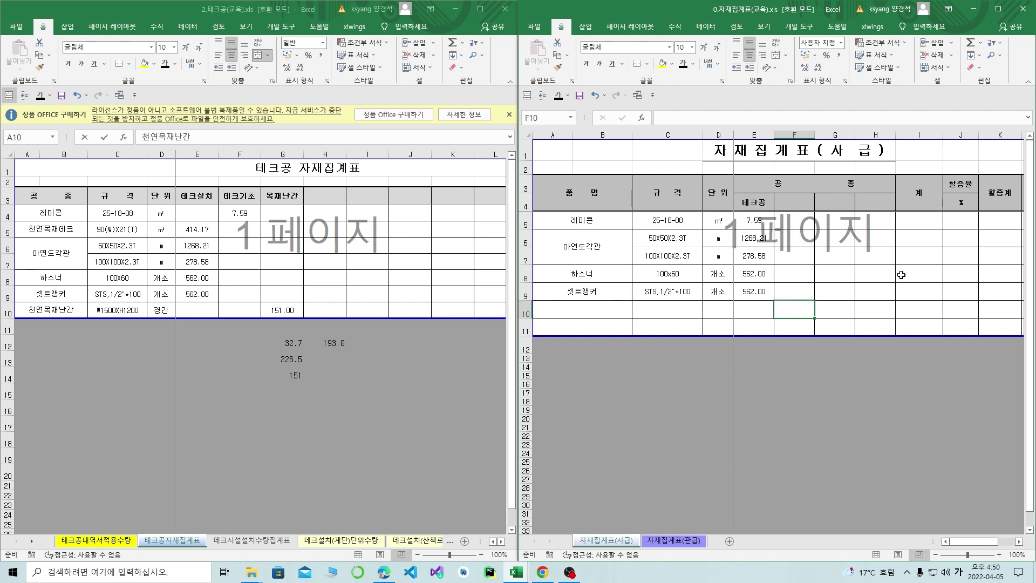
# Step: Fill the 계 column in I5:I9 with references to the 데크공 quantities in E5:E9
pyautogui.click(971, 214)
pyautogui.click(926, 218)
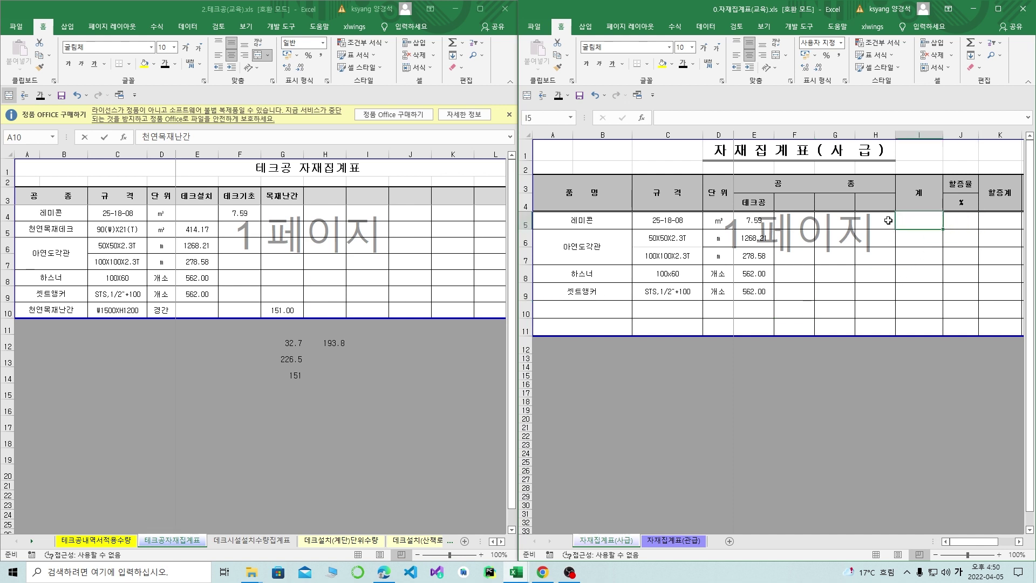
pyautogui.write('=')
pyautogui.click(744, 220)
pyautogui.press('Return')
pyautogui.write('=')
pyautogui.click(753, 238)
pyautogui.press('Return')
pyautogui.click(932, 239)
pyautogui.moveTo(943, 247); pyautogui.dragTo(944, 300)
pyautogui.click(961, 219)
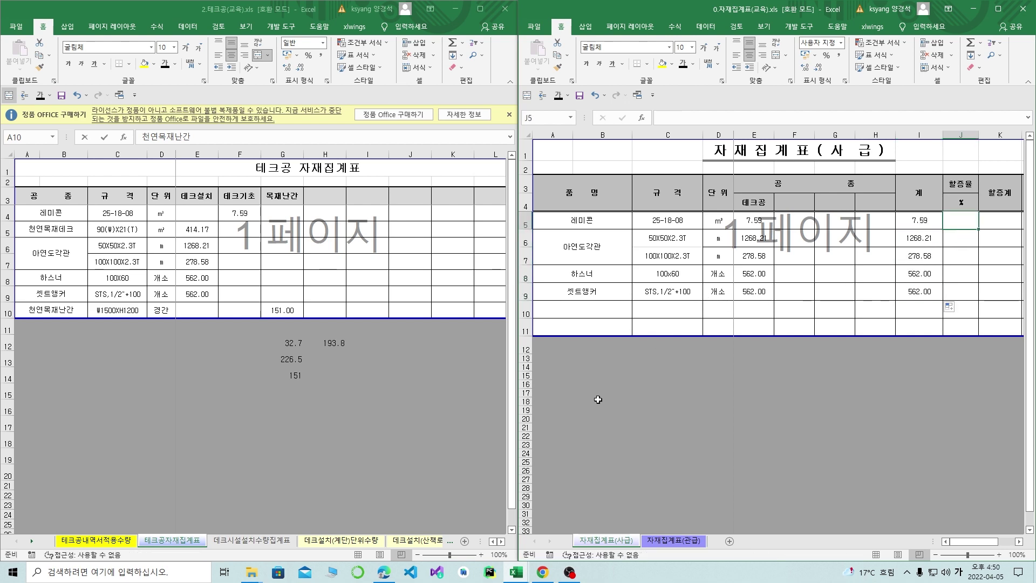
# Step: Minimize the 데크공 workbook, switch to the 2022 표준품셈 PDF and find the material surcharge table on page 63
pyautogui.click(456, 9)
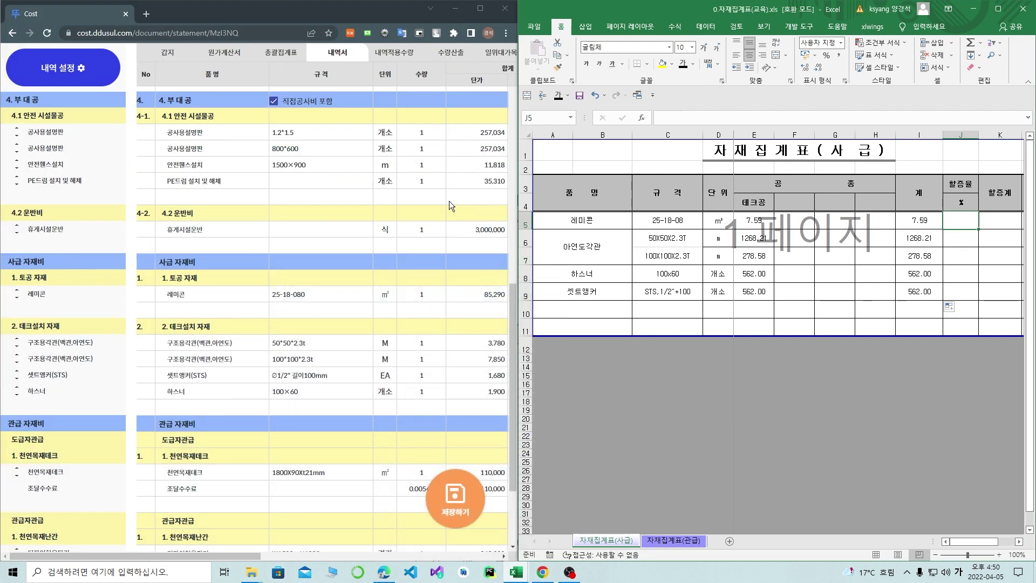
pyautogui.click(381, 572)
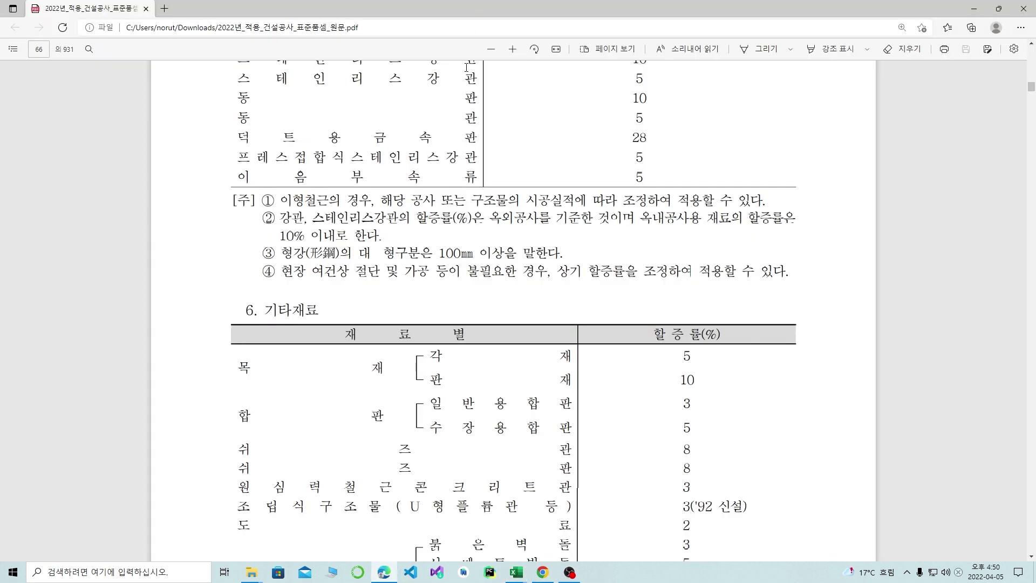
pyautogui.scroll(4, 474, 253)
pyautogui.scroll(-15, 334, 357)
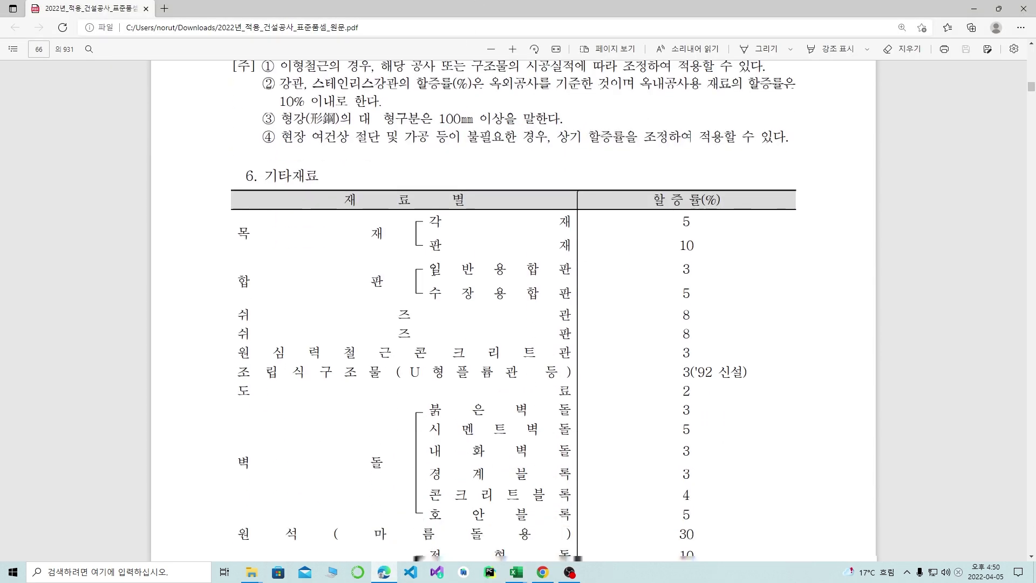
pyautogui.scroll(-15, 350, 343)
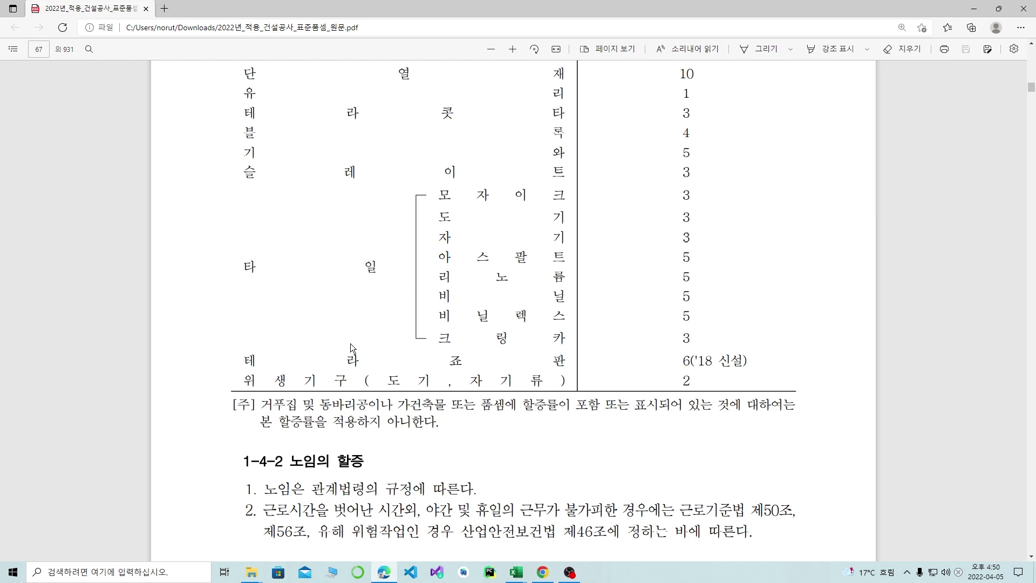
pyautogui.scroll(15, 354, 348)
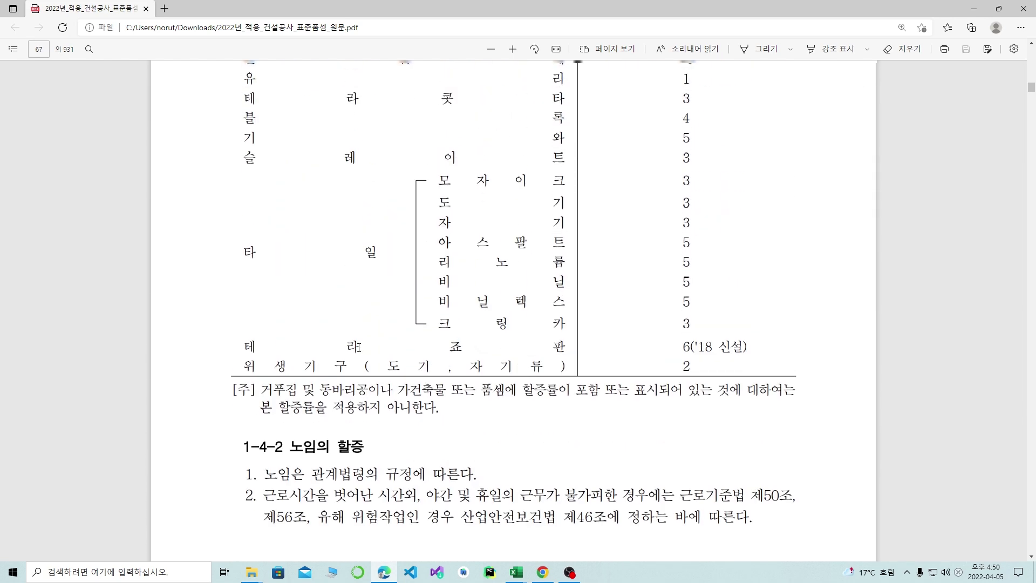
pyautogui.scroll(2, 353, 353)
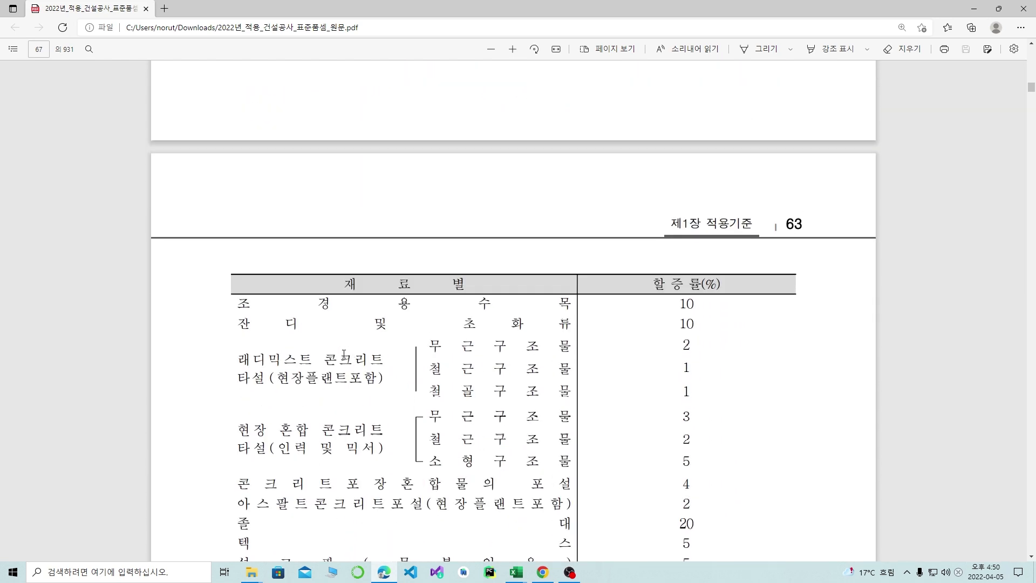
# Step: Check the surcharge rate for 무근구조물 under 래디믹스트 콘크리트 타설
pyautogui.moveTo(240, 360); pyautogui.dragTo(384, 376)
pyautogui.click(349, 371)
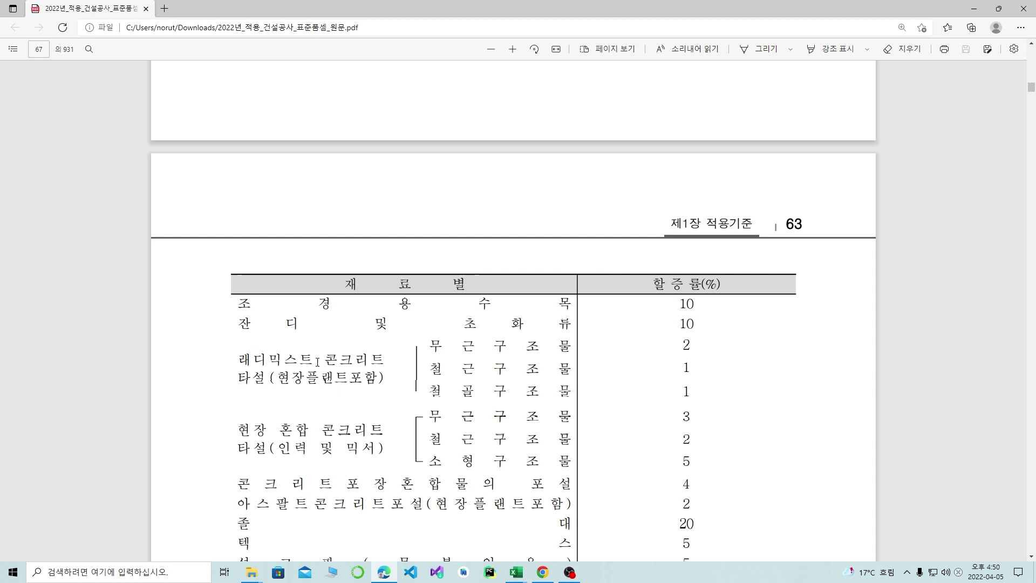
pyautogui.moveTo(239, 362); pyautogui.dragTo(330, 362)
pyautogui.click(347, 363)
pyautogui.moveTo(430, 346); pyautogui.dragTo(550, 347)
pyautogui.click(681, 346)
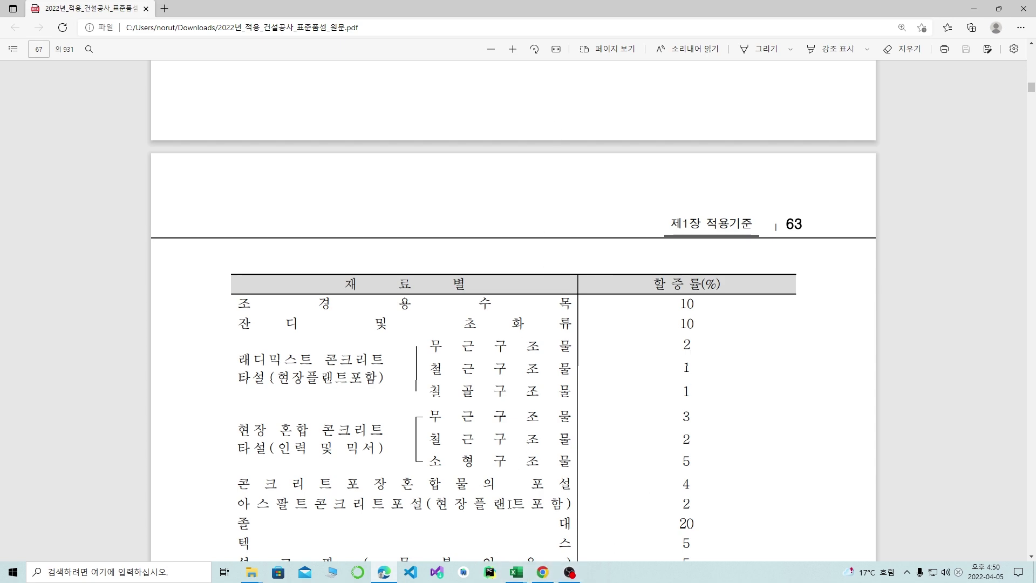
# Step: Return to the 사급 summary workbook and enter 2% as the 레미콘 할증율 in J5
pyautogui.moveTo(516, 572)
pyautogui.moveTo(514, 520)
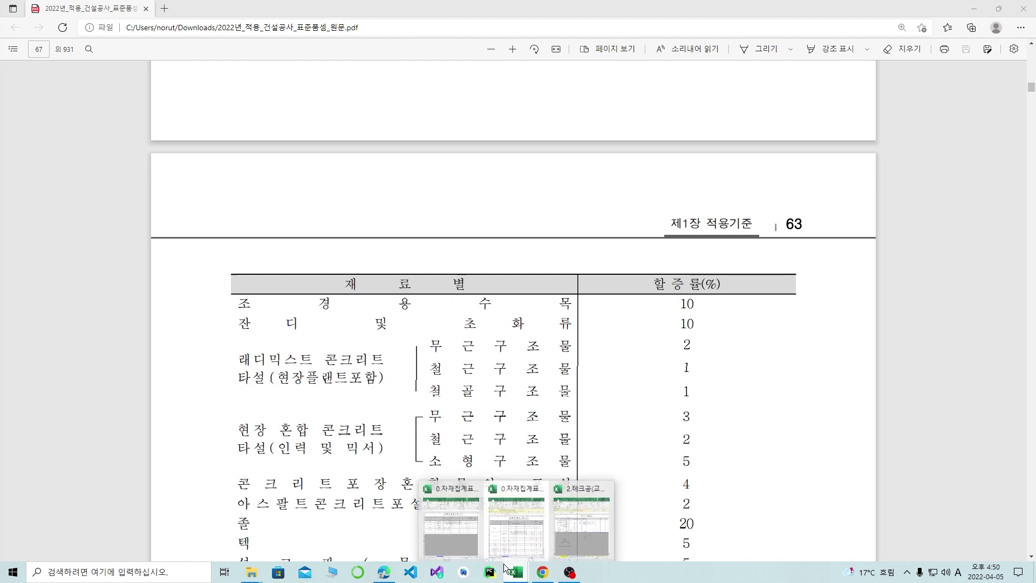
pyautogui.click(515, 520)
pyautogui.write('2')
pyautogui.press('Return')
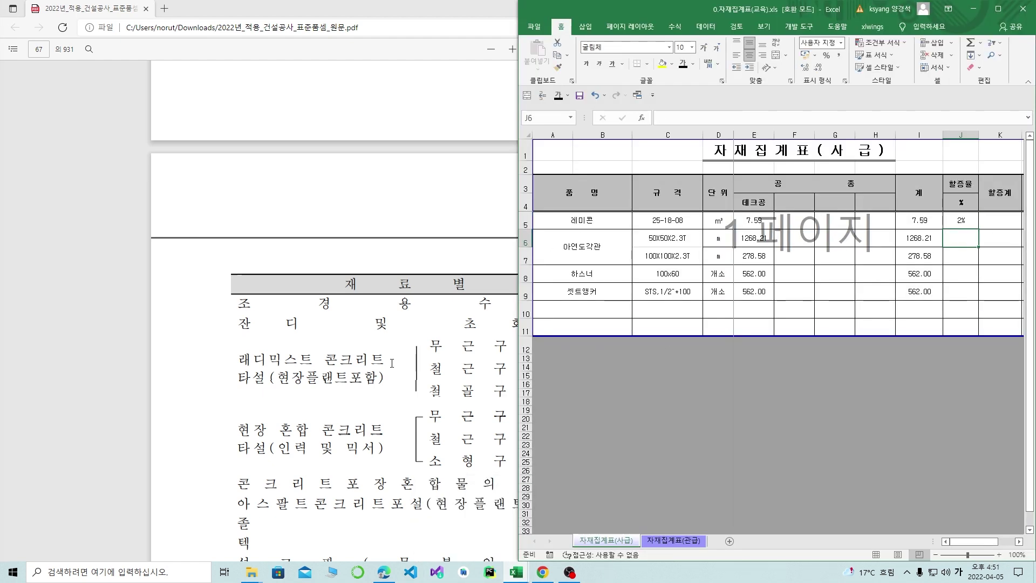
# Step: Switch to the 2022 표준품셈 PDF and look up the surcharge rates for 각파이프 and 강관 in the 강재류 table
pyautogui.click(413, 355)
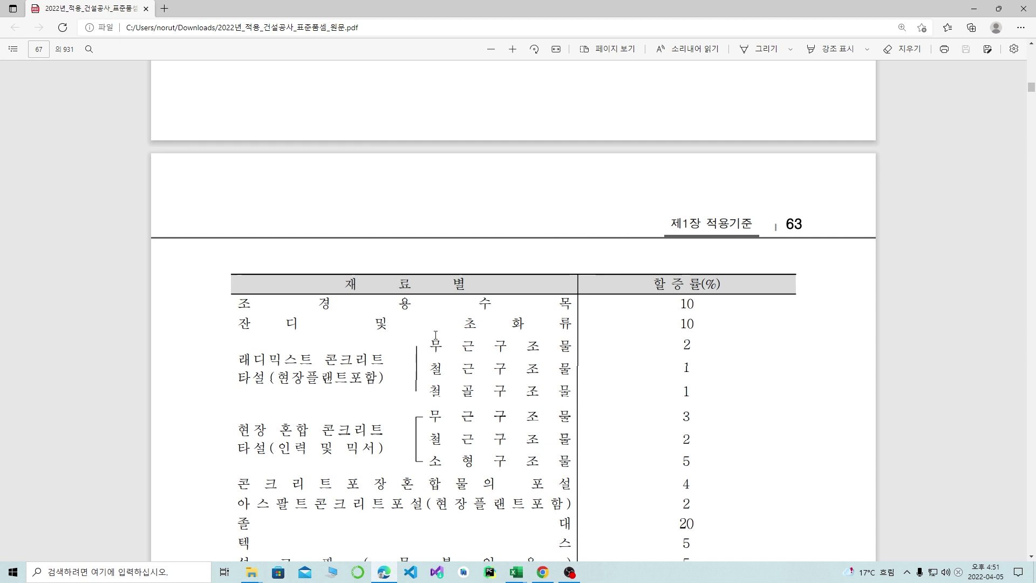
pyautogui.scroll(-10, 422, 329)
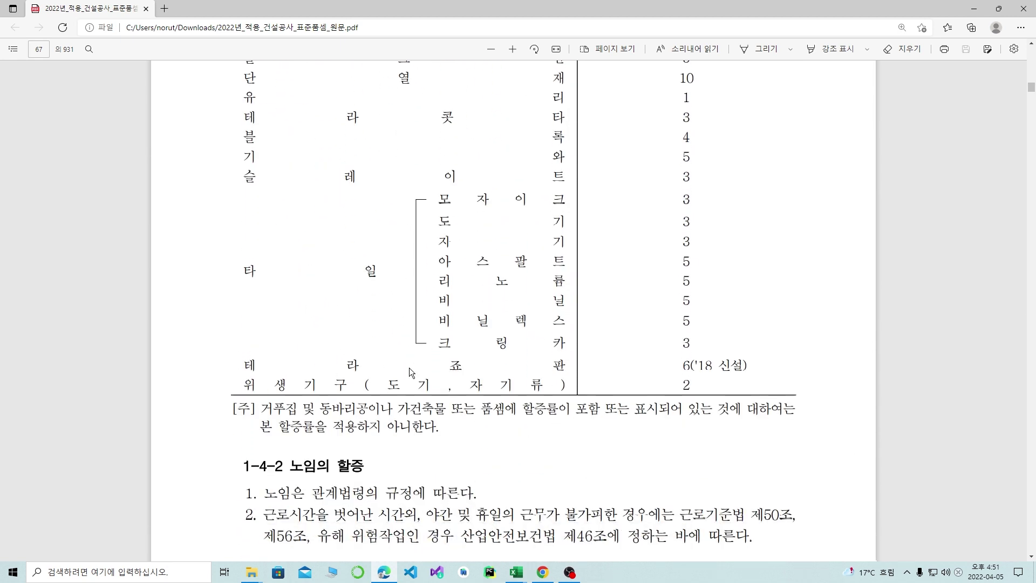
pyautogui.scroll(1, 412, 371)
pyautogui.scroll(15, 412, 367)
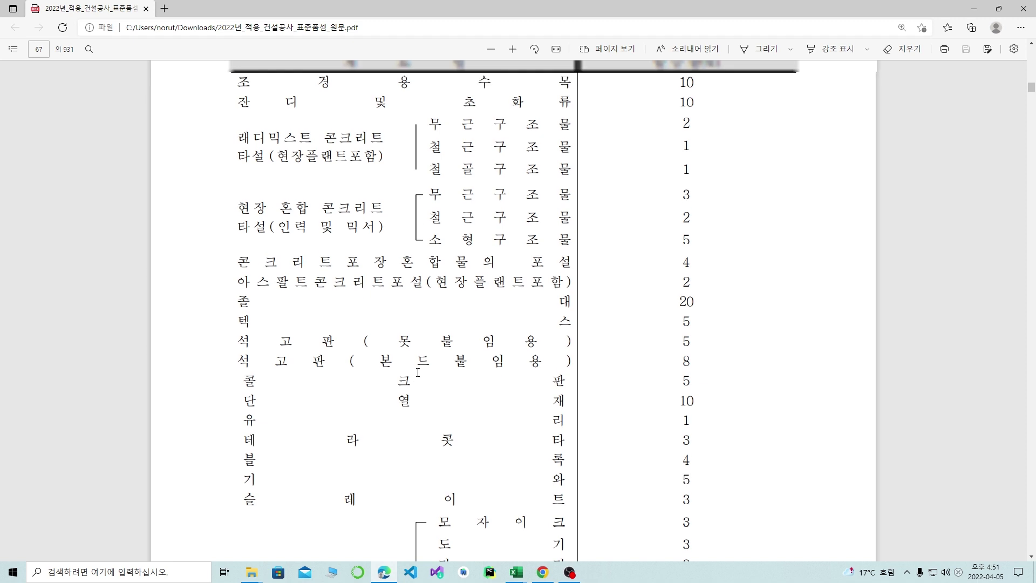
pyautogui.scroll(5, 415, 378)
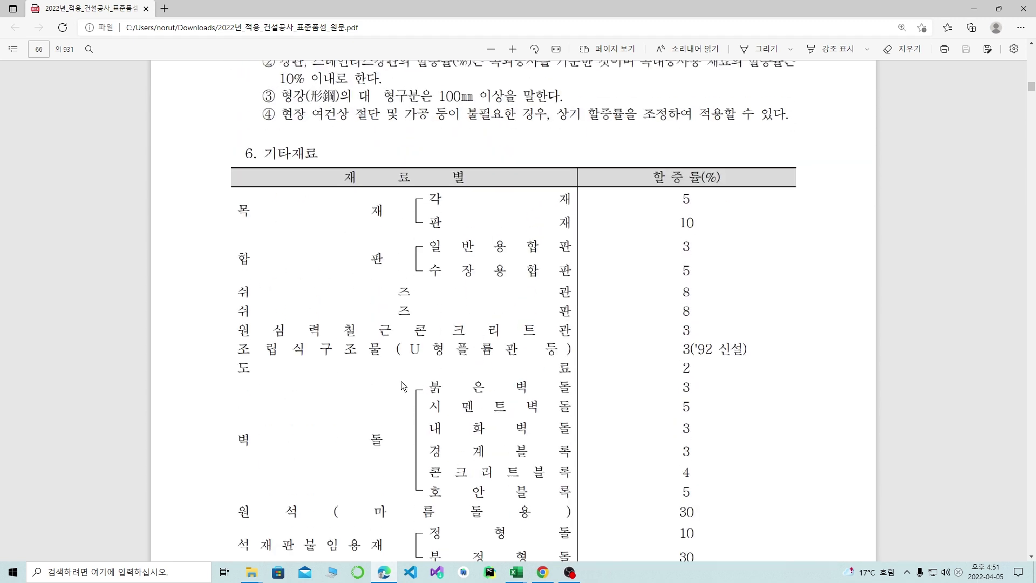
pyautogui.scroll(7, 400, 381)
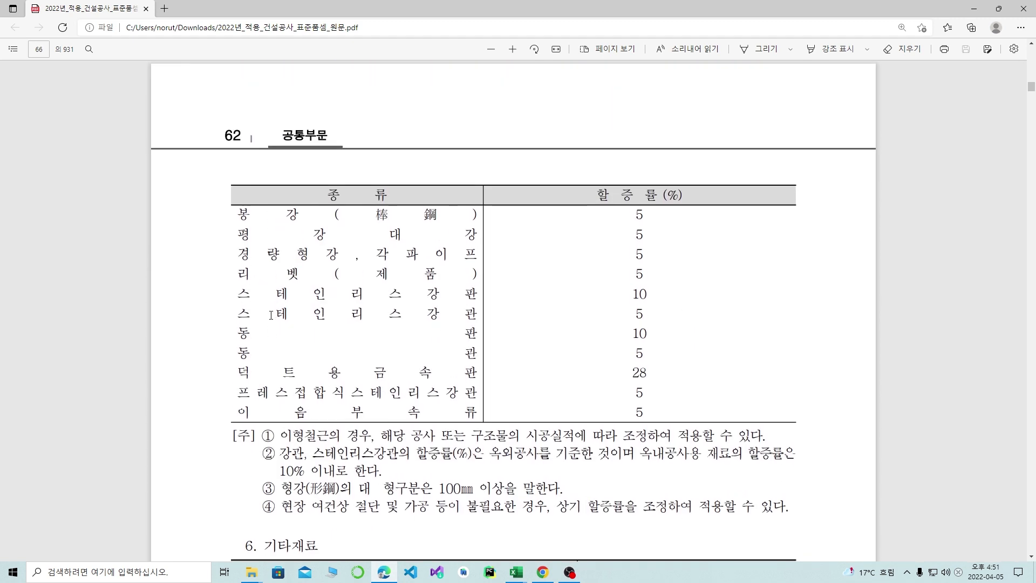
pyautogui.scroll(3, 288, 318)
pyautogui.scroll(-2, 283, 312)
pyautogui.scroll(4, 280, 310)
pyautogui.scroll(1, 290, 307)
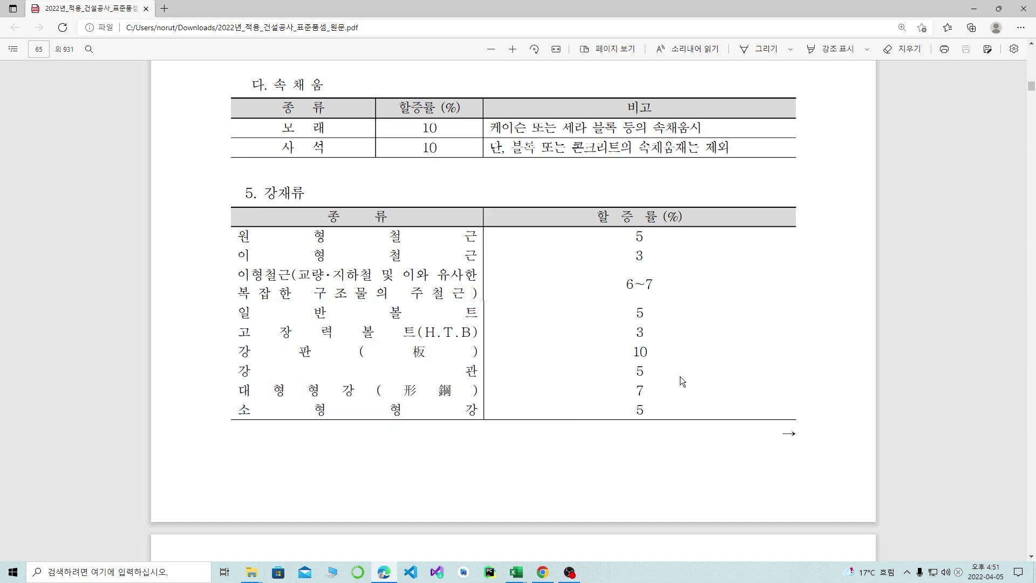
# Step: Return to the 사급 summary workbook and enter 5% as the 할증율 for both 아연도각관 sizes in J6:J7
pyautogui.moveTo(515, 572)
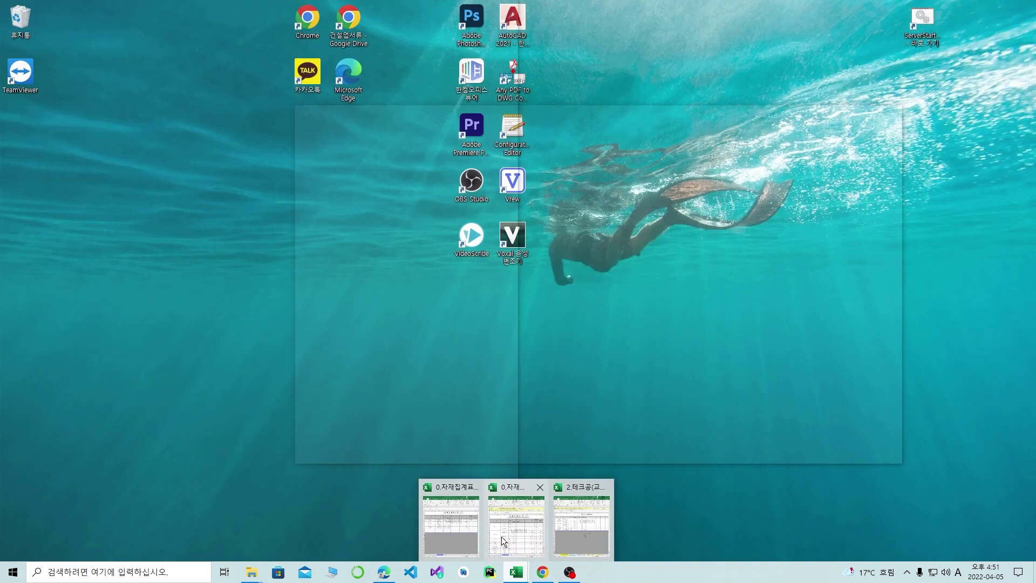
pyautogui.click(500, 537)
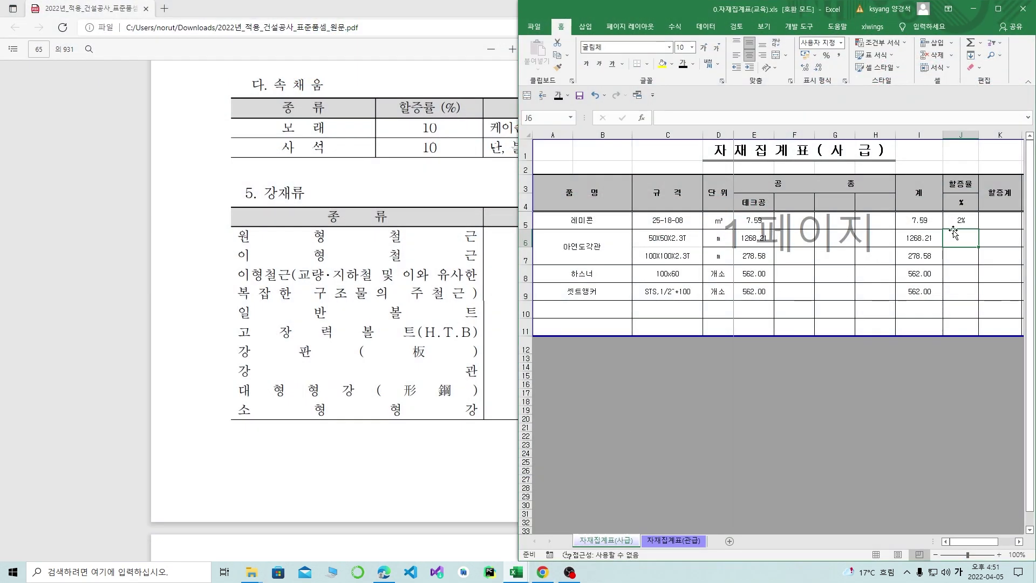
pyautogui.write('56')
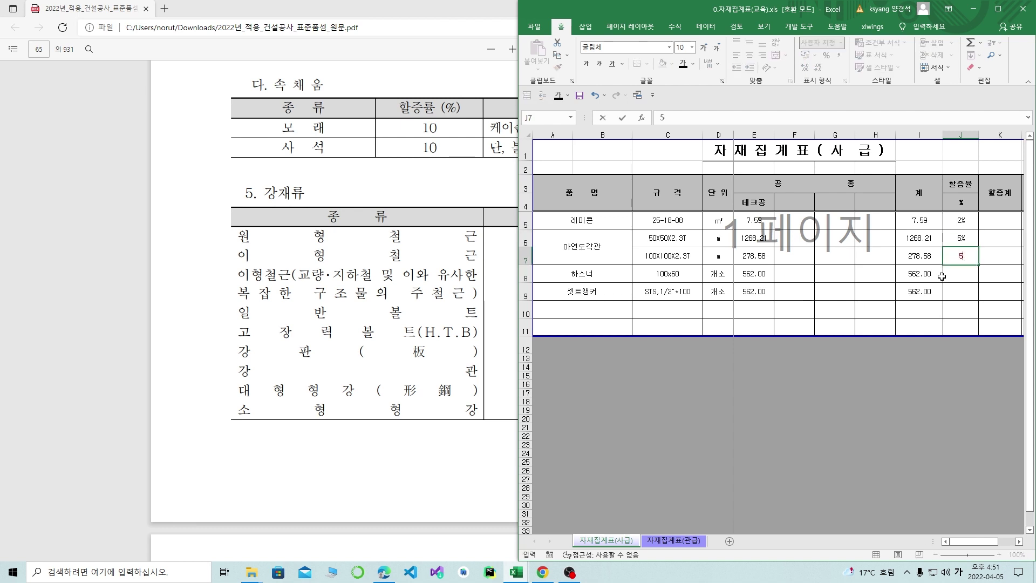
pyautogui.press('Return')
# Step: Check the 일반볼트 surcharge rate in the PDF, and enter 5% for 하스너 and 셋트앵커 in J8:J9 of the workbook
pyautogui.click(580, 296)
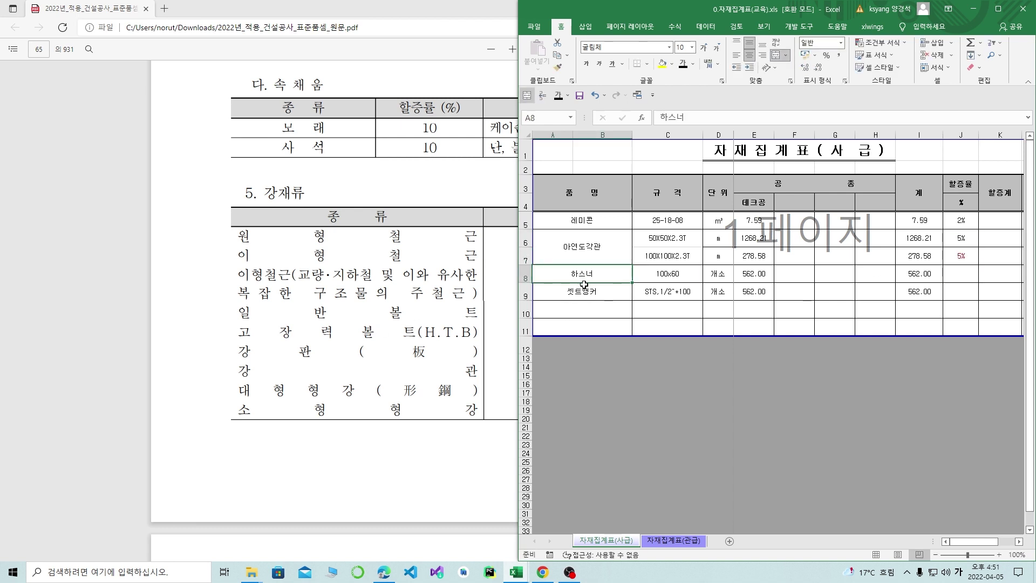
pyautogui.click(371, 312)
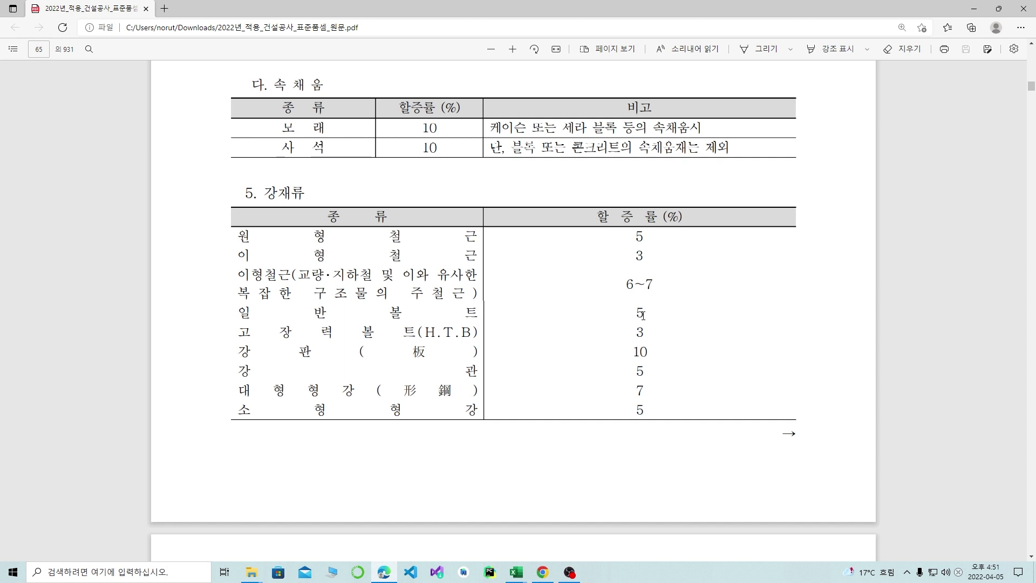
pyautogui.click(521, 575)
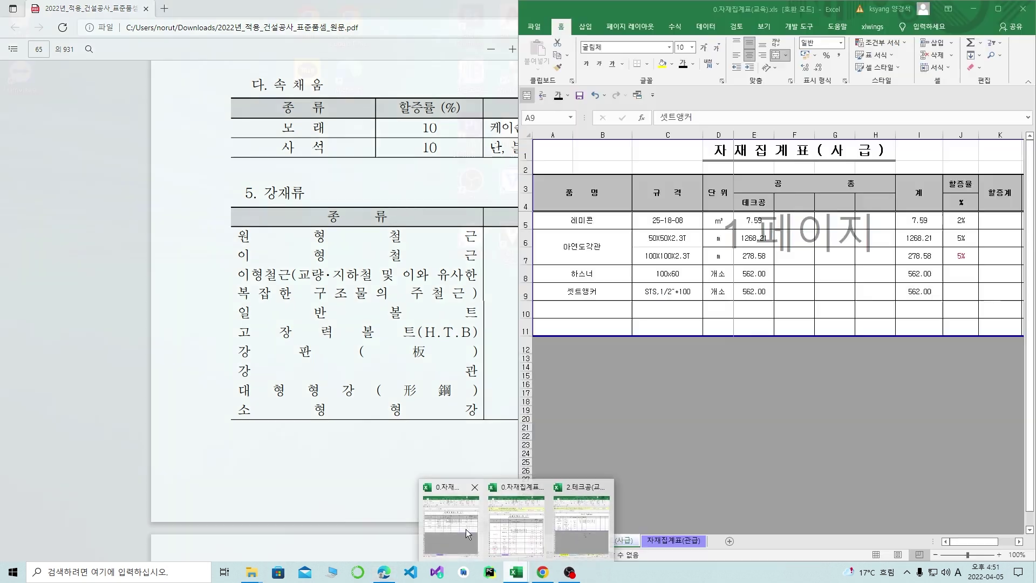
pyautogui.click(465, 528)
pyautogui.click(951, 278)
pyautogui.write('5')
pyautogui.press('Return')
pyautogui.write('5')
pyautogui.press('Return')
# Step: Change the font color of the surcharge rates in J7:J9 to black and maximize the workbook window
pyautogui.press('Up')
pyautogui.press('Up')
pyautogui.press('Up')
pyautogui.keyDown('shift'); pyautogui.click(961, 291); pyautogui.keyUp('shift')
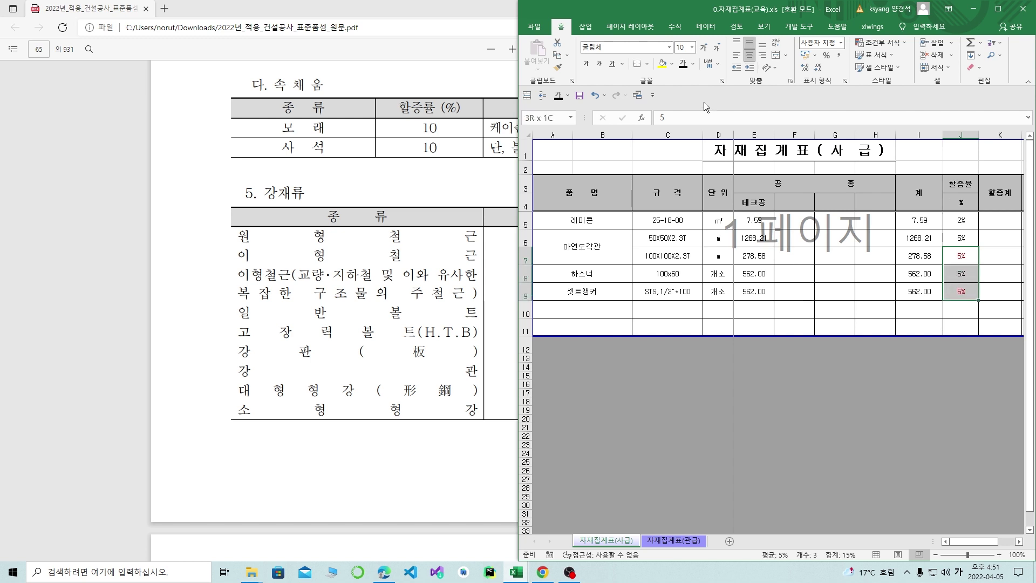
pyautogui.click(998, 8)
# Step: Calculate the 레미콘 할증계 in K5 with =I5*1.02 and reduce its display to two decimals
pyautogui.click(488, 219)
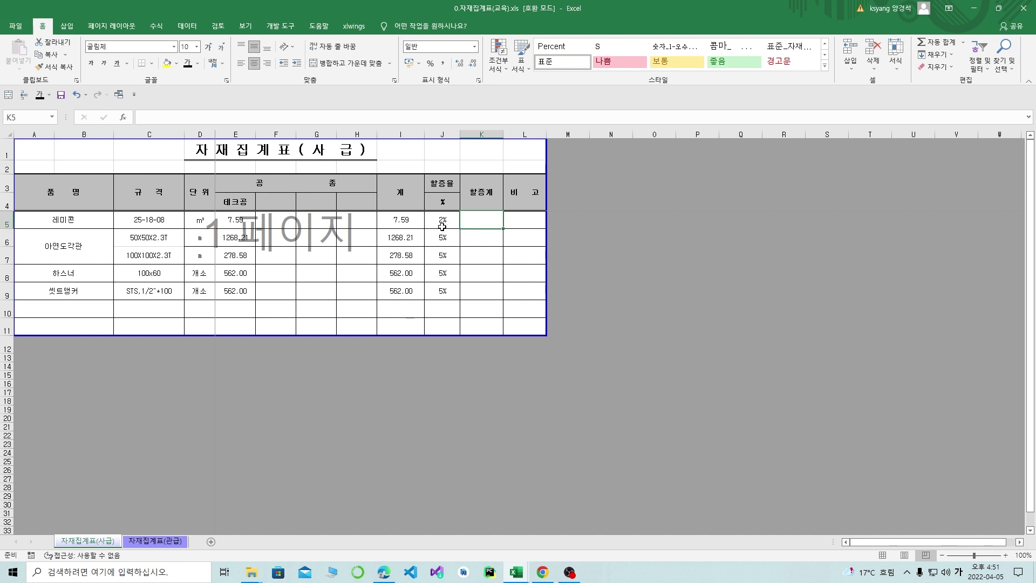
pyautogui.write('=')
pyautogui.click(408, 225)
pyautogui.write('*1.02')
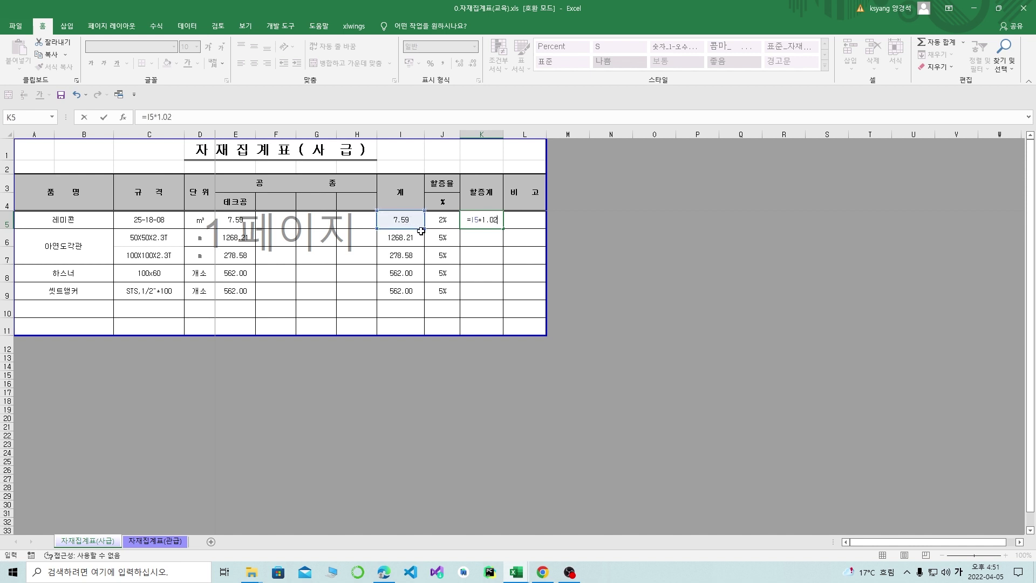
pyautogui.press('Return')
pyautogui.click(482, 221)
pyautogui.click(473, 65)
pyautogui.click(473, 64)
pyautogui.click(473, 65)
# Step: Calculate the 50X50X2.3T 할증계 in K6 with =I6*1.05 and reduce its display to two decimals
pyautogui.click(475, 238)
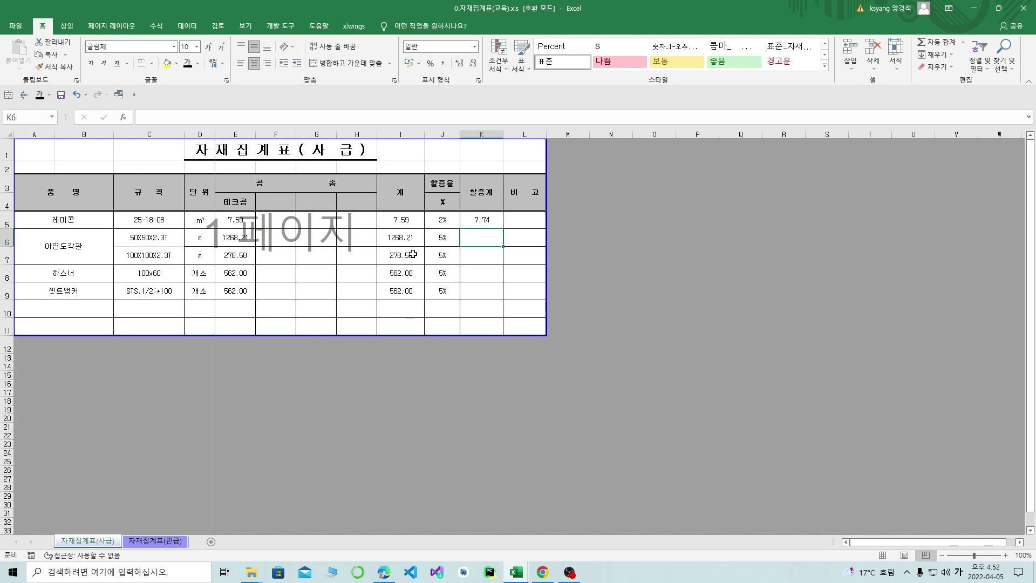
pyautogui.write('=')
pyautogui.click(406, 236)
pyautogui.write('*1.05')
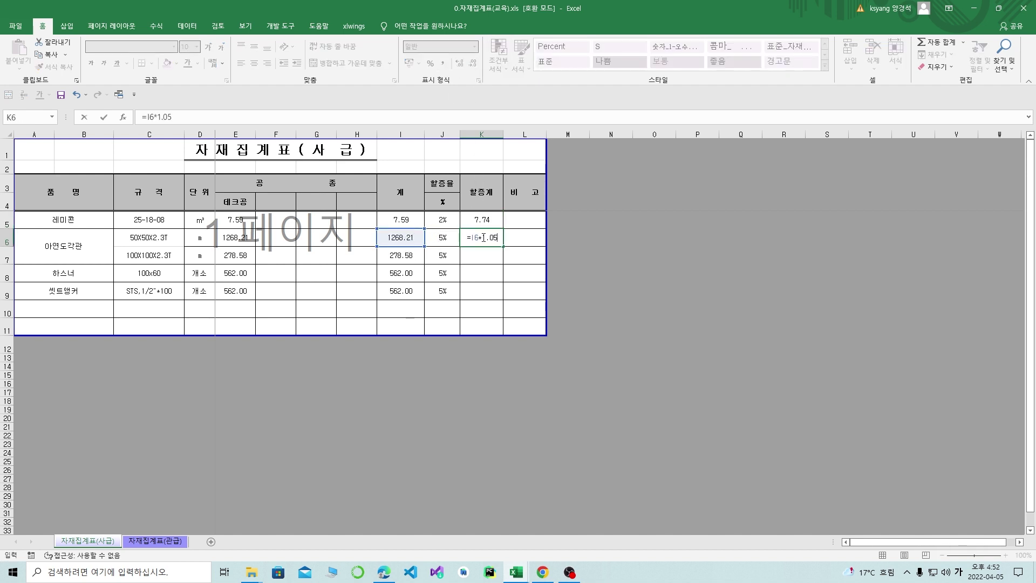
pyautogui.press('Return')
pyautogui.click(488, 237)
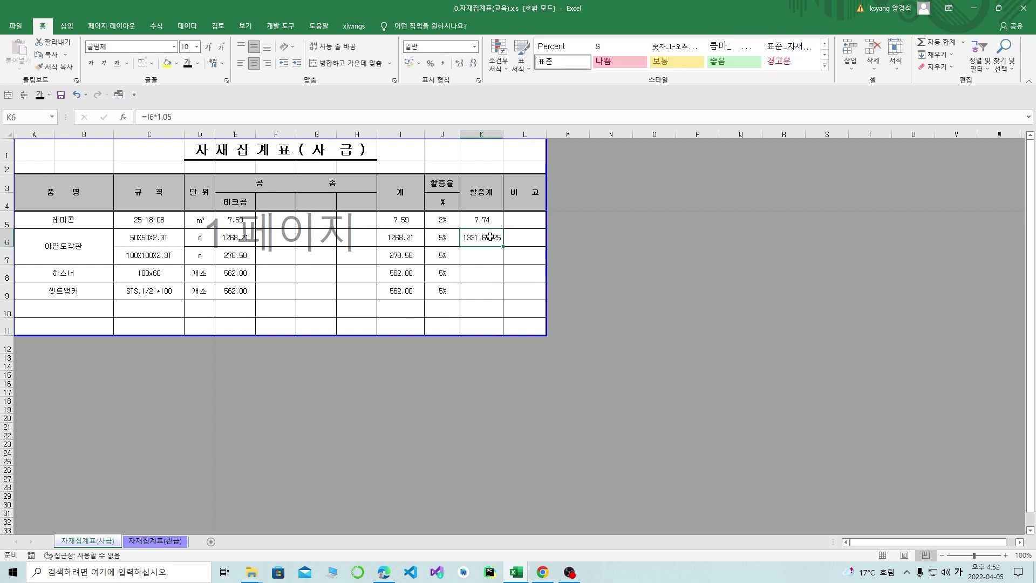
pyautogui.click(473, 63)
# Step: Copy the formula in K6 to K7, K8 and K9 for the remaining materials
pyautogui.hotkey('ctrl', 'c')
pyautogui.click(486, 262)
pyautogui.hotkey('ctrl', 'v')
pyautogui.click(474, 273)
pyautogui.hotkey('ctrl', 'v')
pyautogui.click(479, 291)
pyautogui.hotkey('ctrl', 'v')
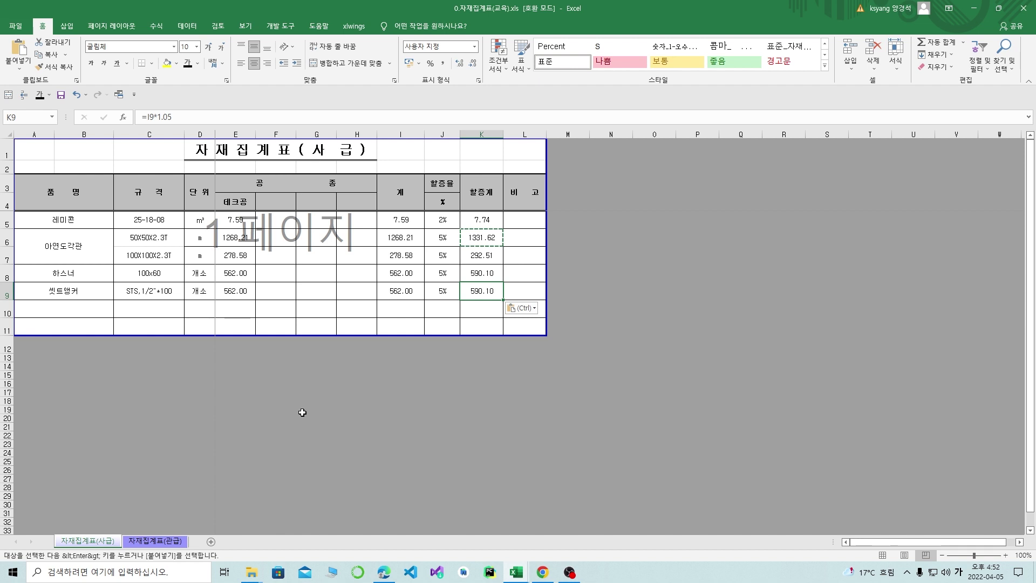
pyautogui.press('Escape')
pyautogui.click(497, 386)
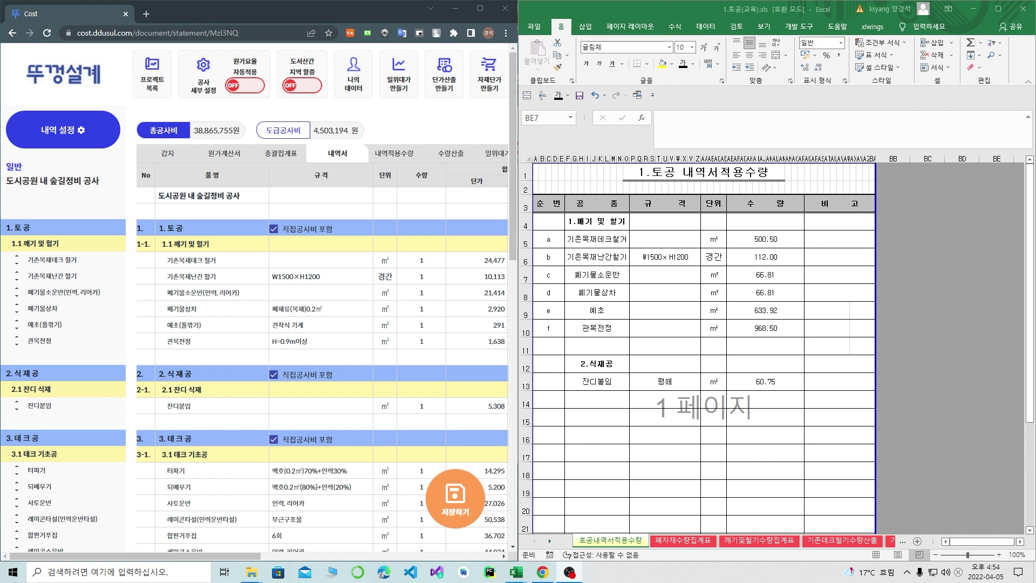
# Step: In the 뚜껑설계 내역서, enter 500.5 as the 기존목재데크 철거 quantity from the 토공 내역서적용수량 sheet
pyautogui.click(743, 177)
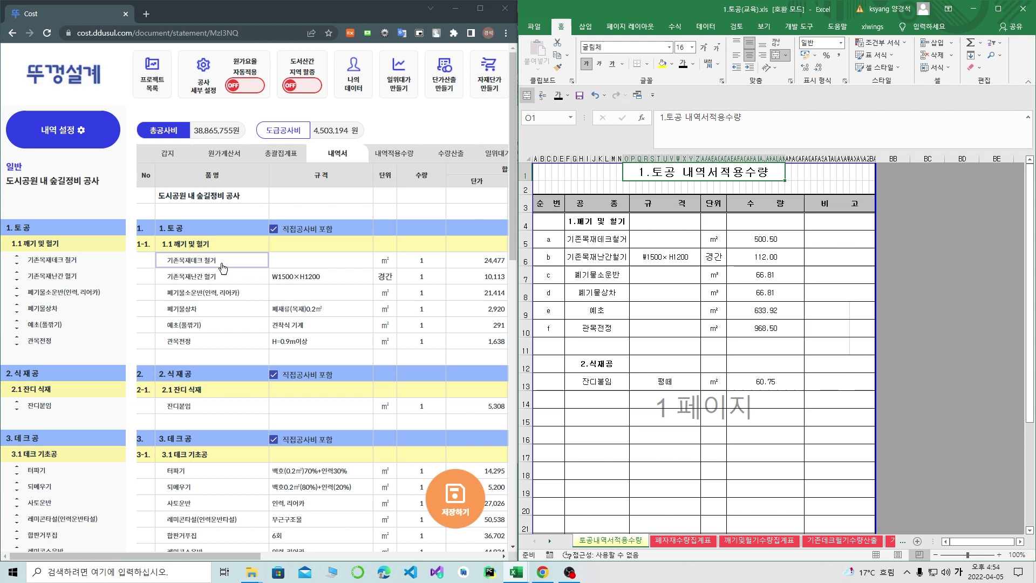
pyautogui.click(766, 240)
pyautogui.click(421, 260)
pyautogui.write('500')
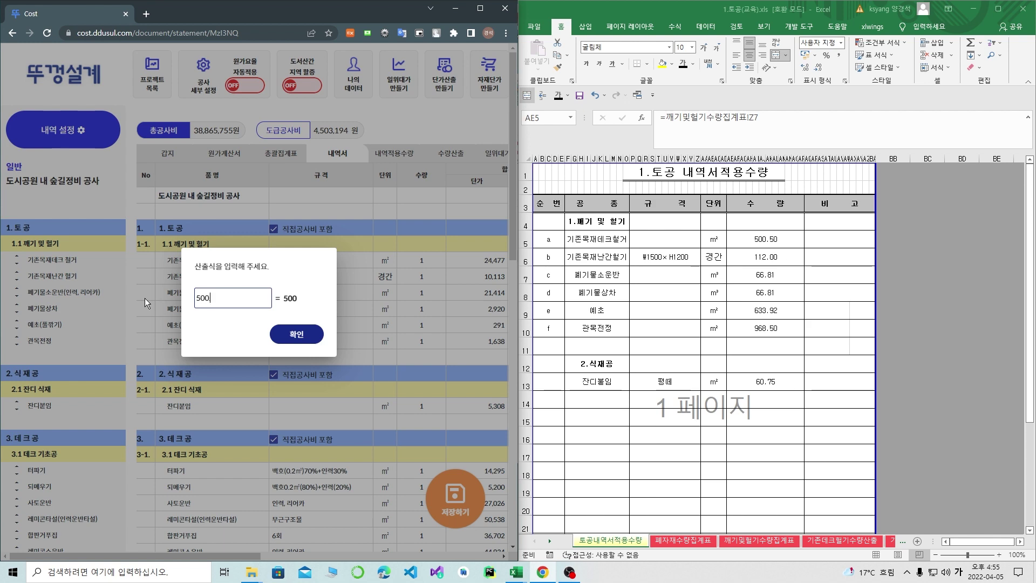
pyautogui.write('.5')
pyautogui.press('Return')
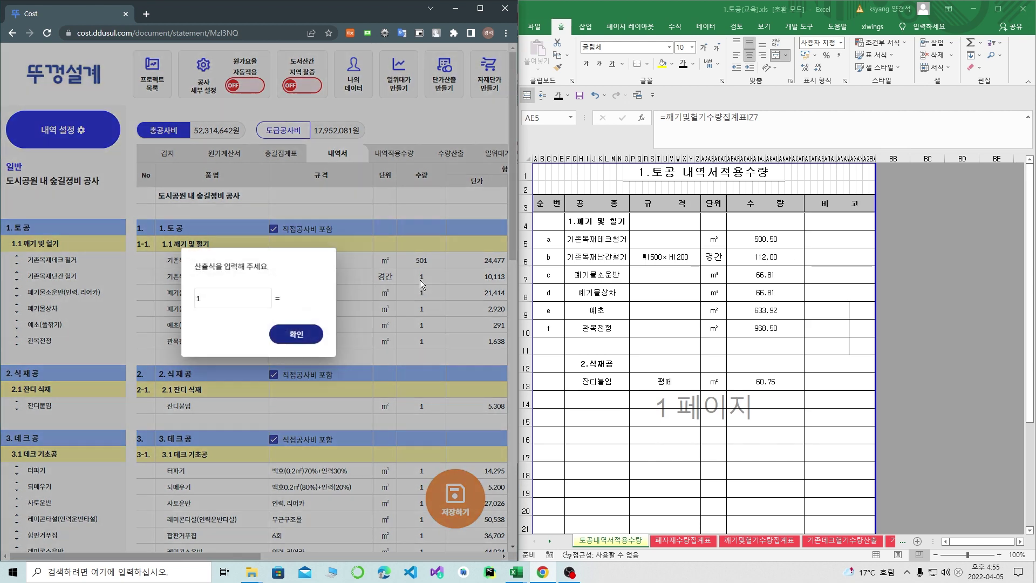
# Step: Enter quantities of 112 for 기존목재난간 헐기 and 66.81 for 폐기물소운반(인력, 리어카) in the 내역서
pyautogui.click(421, 276)
pyautogui.write('112')
pyautogui.press('Return')
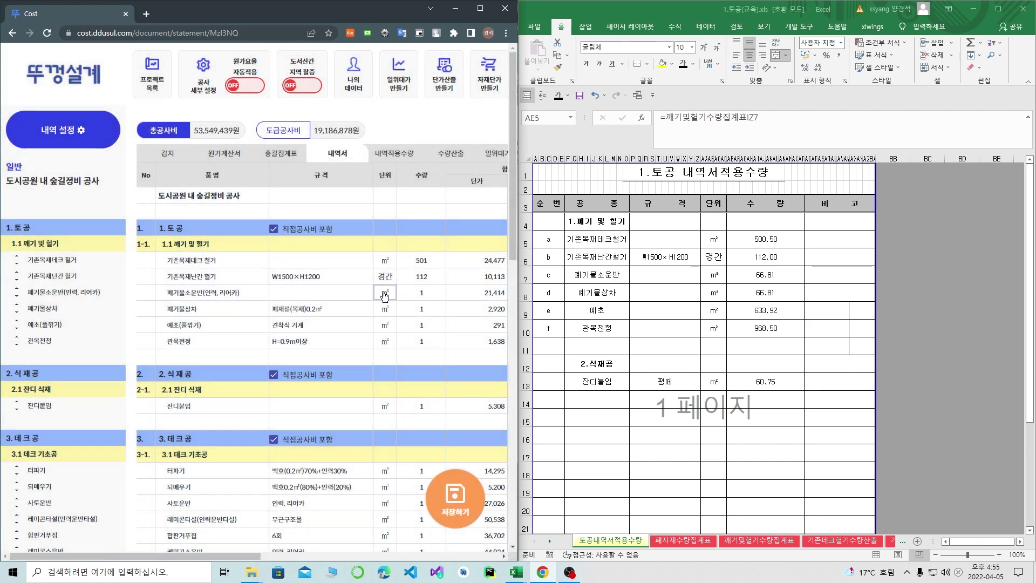
pyautogui.click(421, 292)
pyautogui.write('66.81')
pyautogui.press('Return')
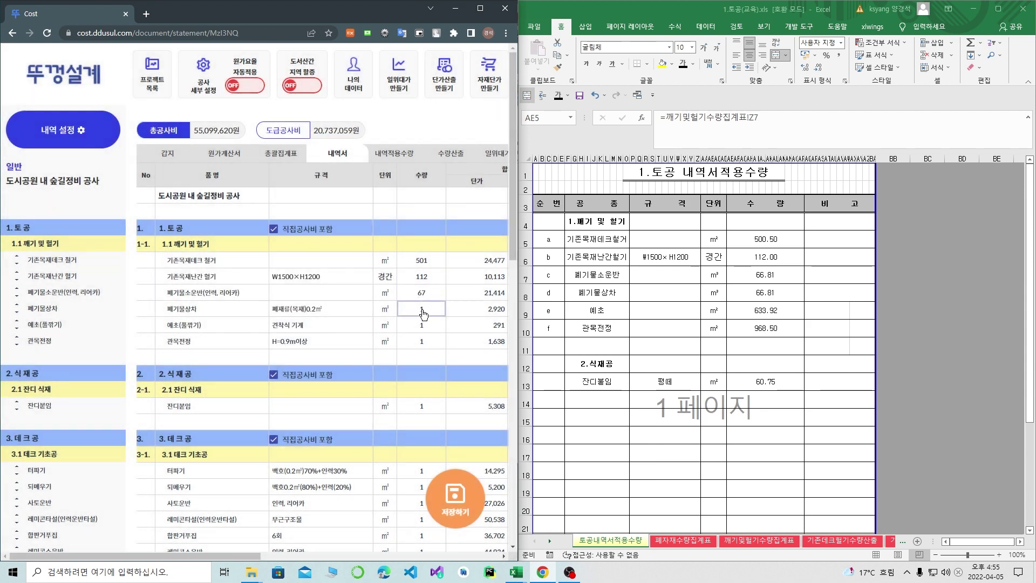
# Step: Enter quantities of 66.81 for 폐기물상차 and 633.92 for 예초(풀깎기) in the 내역서
pyautogui.click(423, 311)
pyautogui.write('66.81')
pyautogui.press('Return')
pyautogui.click(422, 326)
pyautogui.write('633.92')
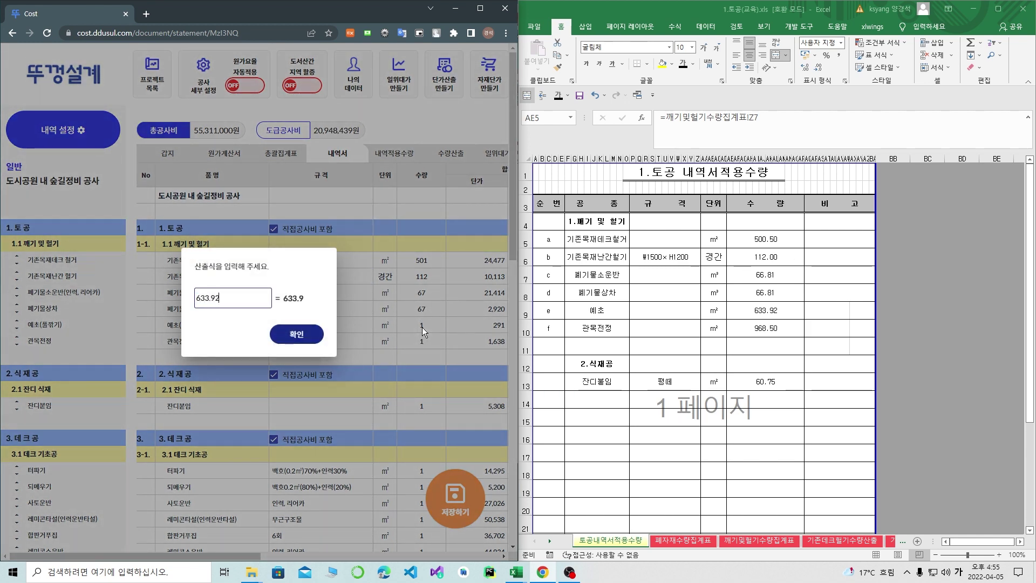
pyautogui.press('Return')
# Step: Enter quantities of 968.5 for 관목전정 and 60.75 for 잔디붙임 in the 내역서
pyautogui.click(433, 338)
pyautogui.write('968.5')
pyautogui.press('Return')
pyautogui.scroll(-2, 448, 346)
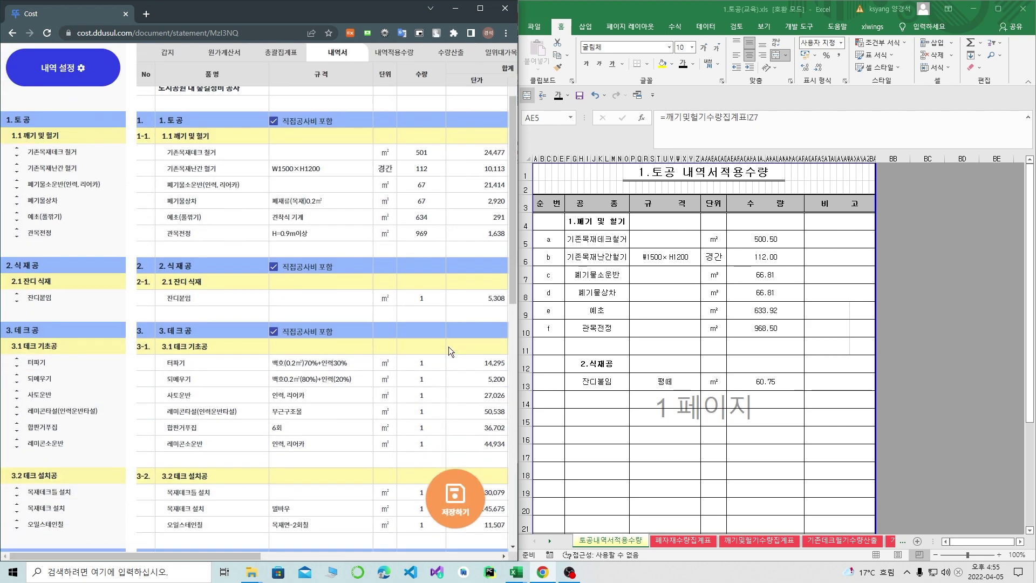
pyautogui.click(431, 302)
pyautogui.write('60.75')
pyautogui.press('Return')
pyautogui.scroll(2, 335, 266)
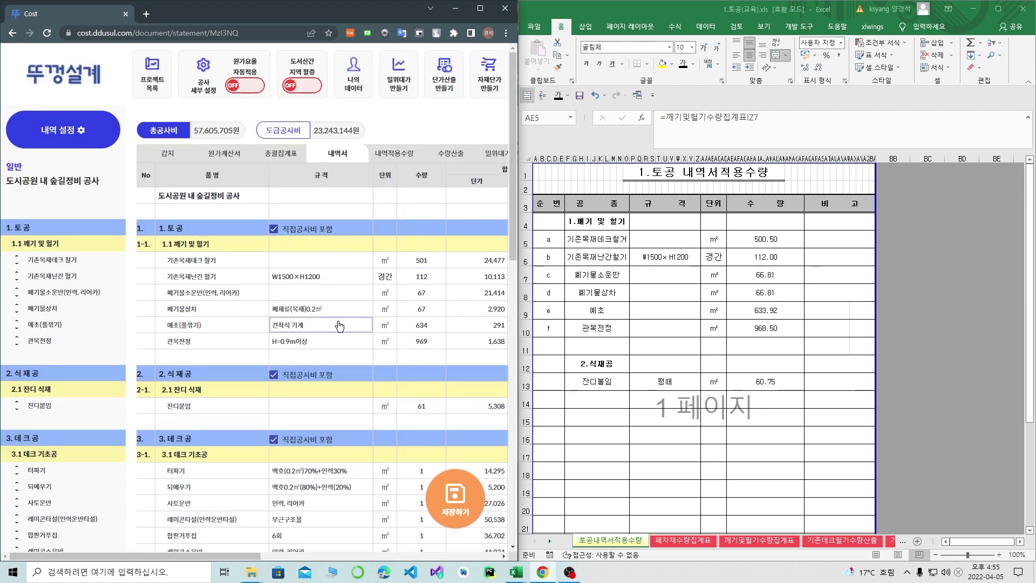
# Step: Close the 토공 workbook and bring up the 데크공 workbook beside the 3. 데크공 section of the 내역서
pyautogui.scroll(-1, 337, 331)
pyautogui.scroll(-1, 254, 378)
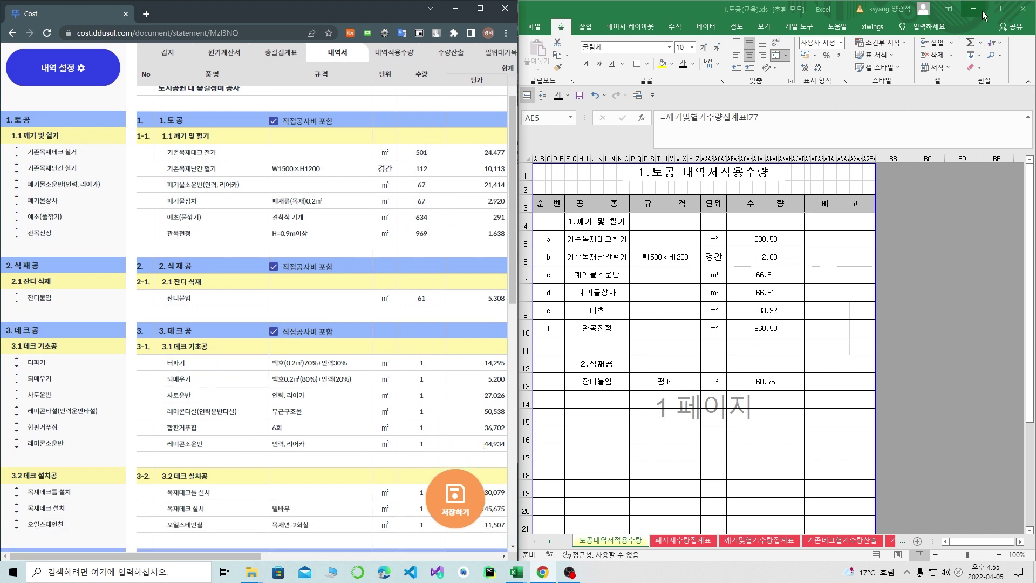
pyautogui.click(1023, 9)
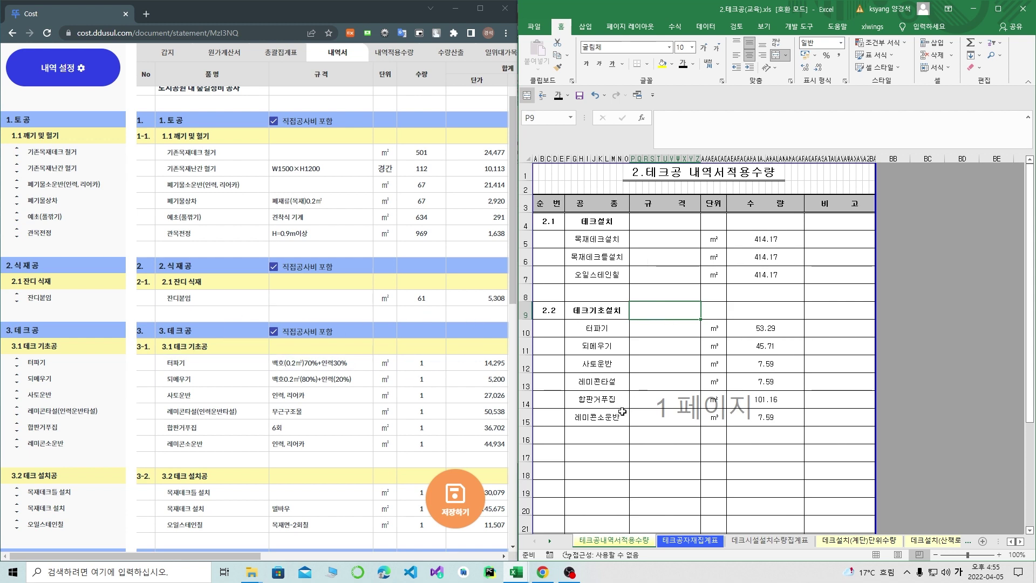
# Step: Go through the 데크공 workbook's sheets to the 데크기초 단위수량 sheet and review its unit quantity calculations
pyautogui.click(682, 541)
pyautogui.click(853, 543)
pyautogui.click(929, 542)
pyautogui.click(933, 540)
pyautogui.click(941, 541)
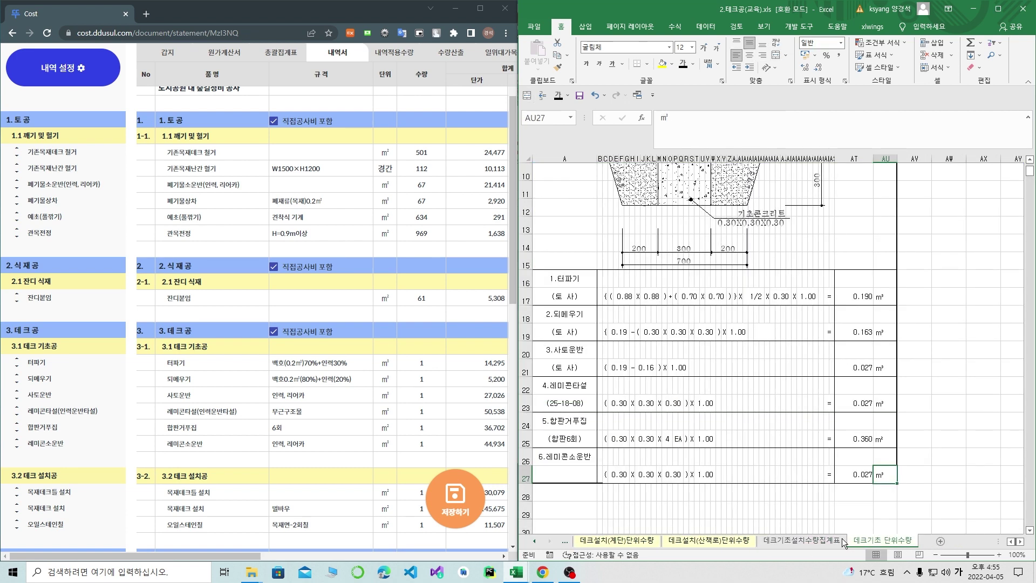
pyautogui.scroll(-3, 727, 491)
# Step: Review the 터파기 to 레미콘소운반 totals on the 데크기초설치수량집계표 sheet
pyautogui.click(809, 540)
pyautogui.click(806, 257)
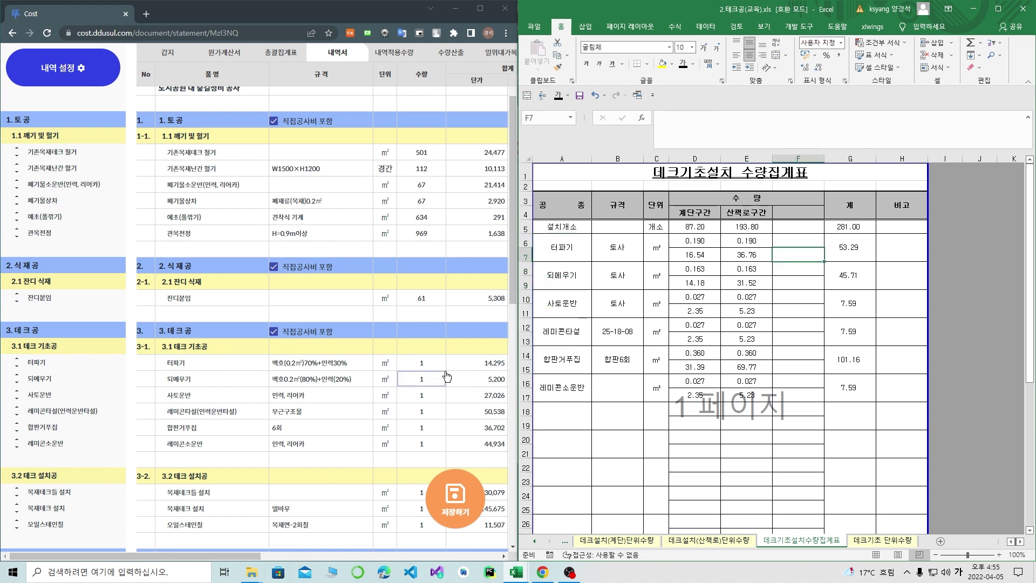
pyautogui.moveTo(583, 246); pyautogui.dragTo(860, 393)
pyautogui.click(859, 393)
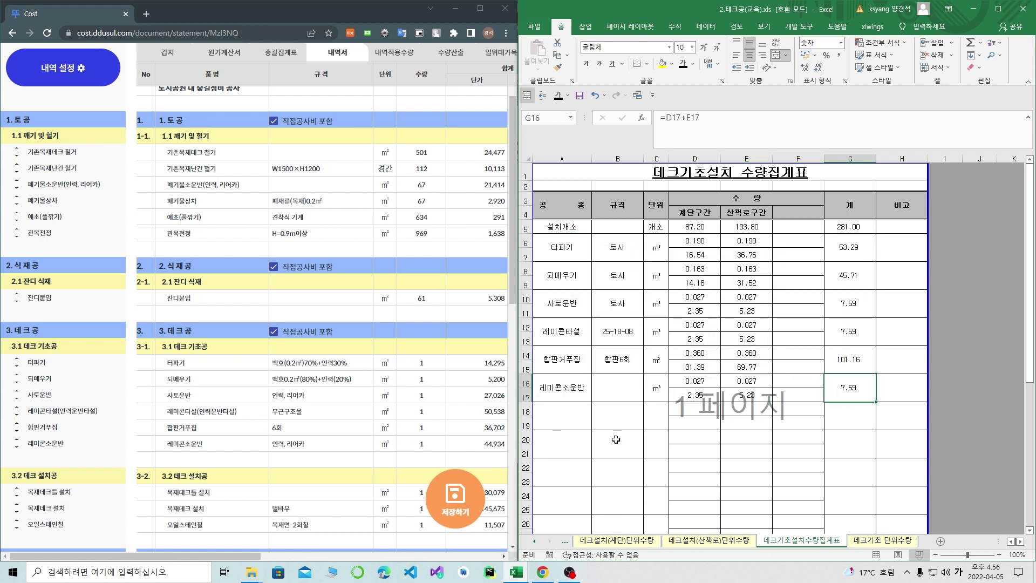
pyautogui.moveTo(563, 248); pyautogui.dragTo(847, 396)
pyautogui.click(846, 387)
# Step: Return to the 데크공내역서적용수량 sheet and select the 데크기초설치 items from 터파기 to 레미콘소운반 with their quantities
pyautogui.click(533, 540)
pyautogui.click(533, 541)
pyautogui.click(611, 540)
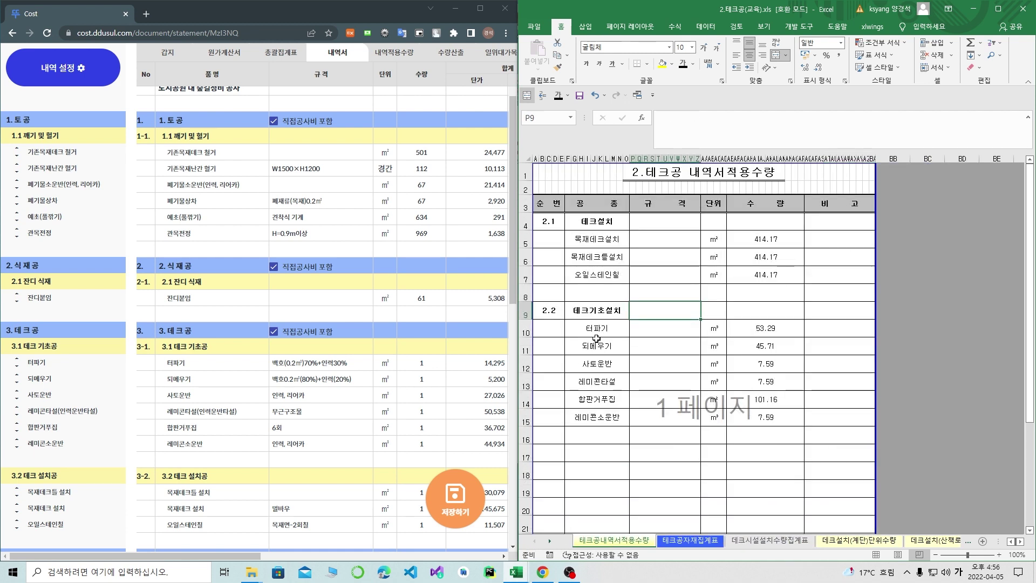
pyautogui.moveTo(600, 330); pyautogui.dragTo(795, 413)
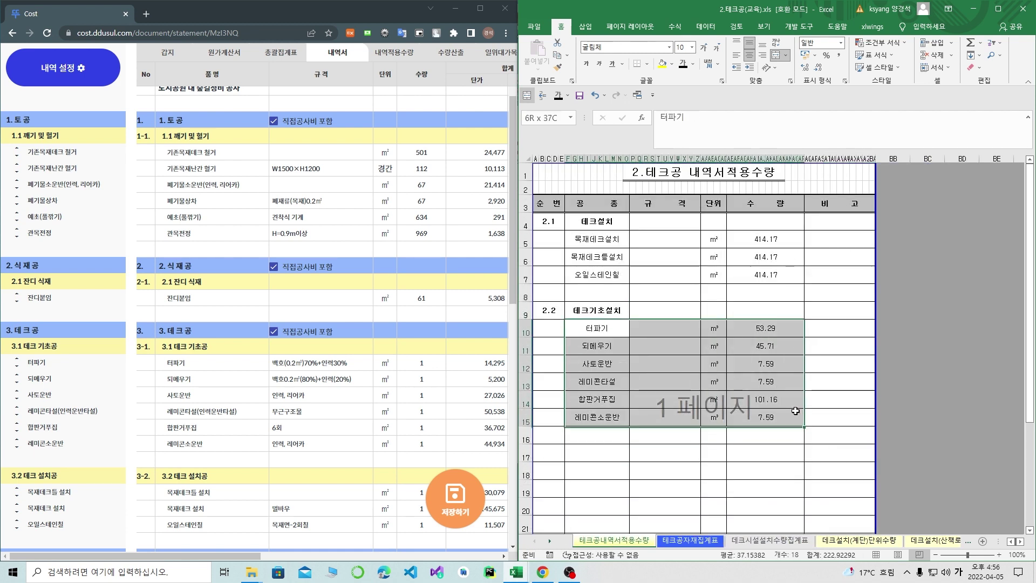
# Step: Set the quantities of the 3.1 데크 기초공 items 터파기 to 53.29 and 되메우기 to 45.71 in the 내역서
pyautogui.click(766, 401)
pyautogui.moveTo(599, 328); pyautogui.dragTo(767, 401)
pyautogui.click(768, 416)
pyautogui.moveTo(598, 331); pyautogui.dragTo(784, 416)
pyautogui.click(783, 416)
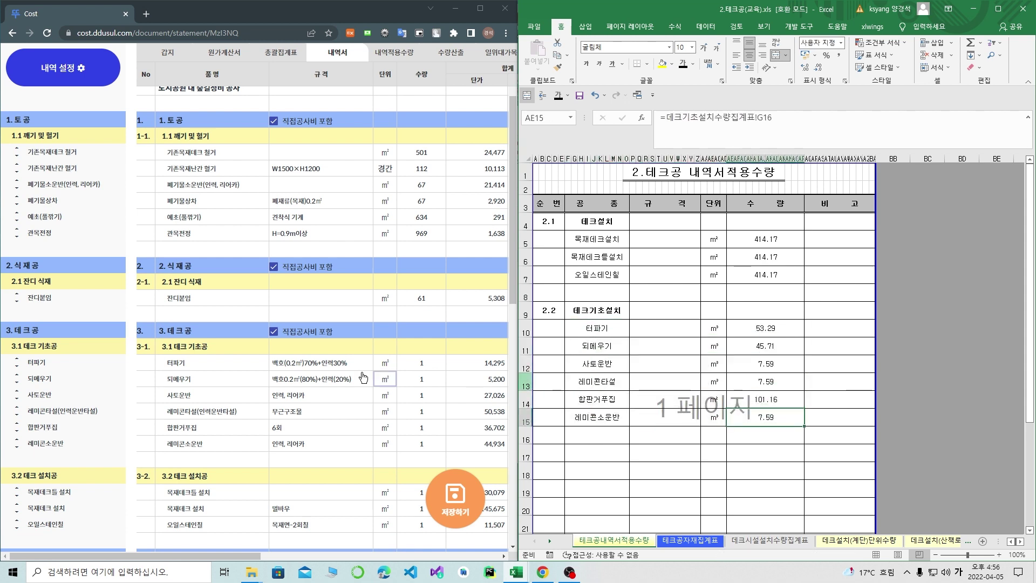
pyautogui.click(421, 362)
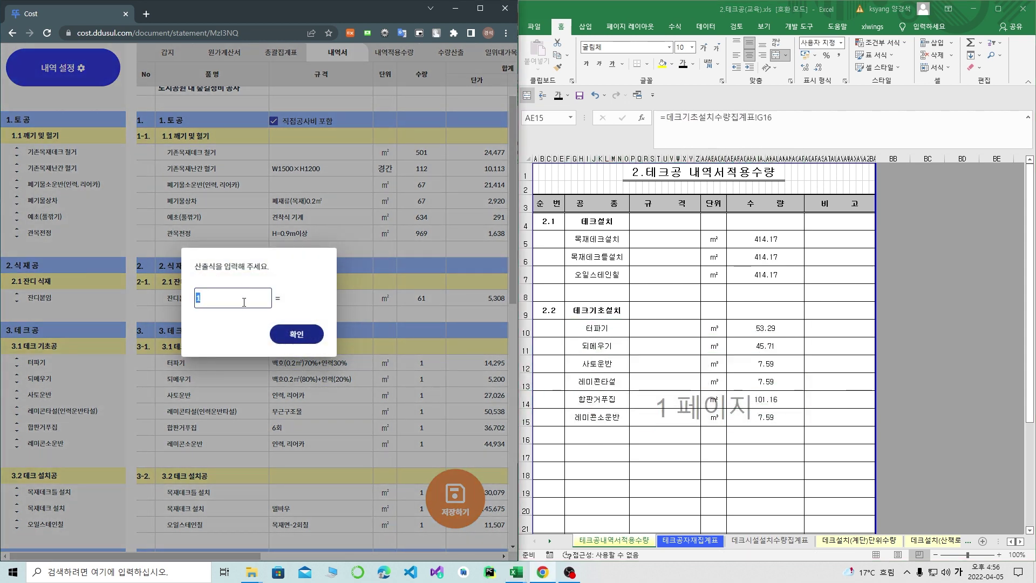
pyautogui.press('Return')
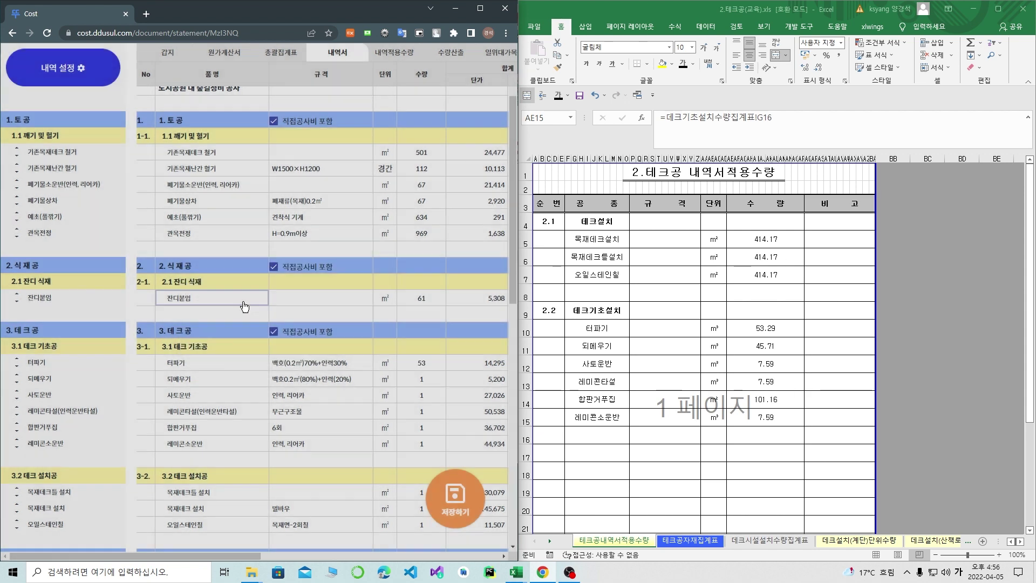
pyautogui.click(430, 385)
pyautogui.write('45.71')
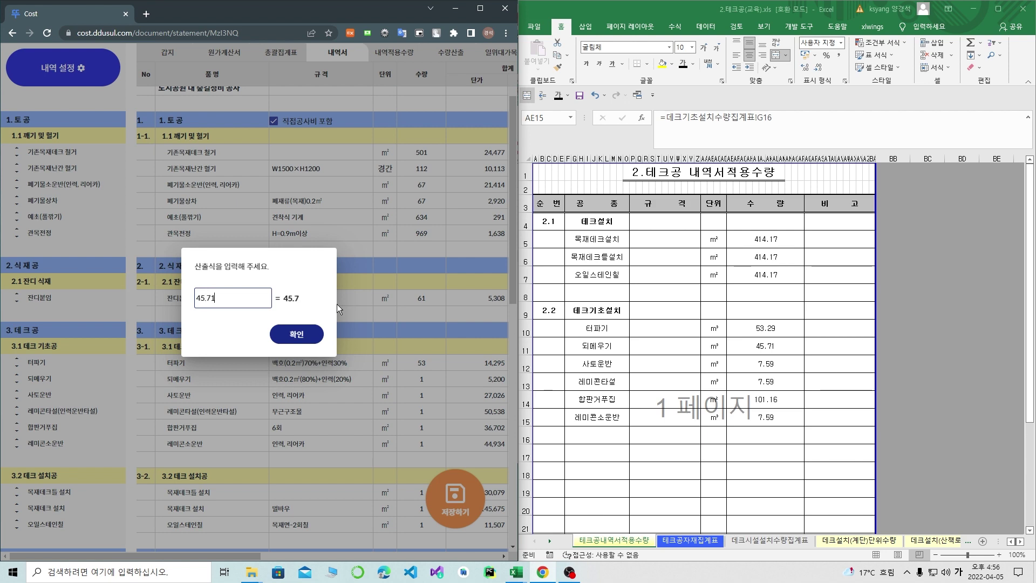
pyautogui.press('Return')
# Step: Set the quantities of 사토운반 and 레미콘타설(인력운반타설) in 3.1 데크 기초공 to 7.59 each
pyautogui.click(429, 400)
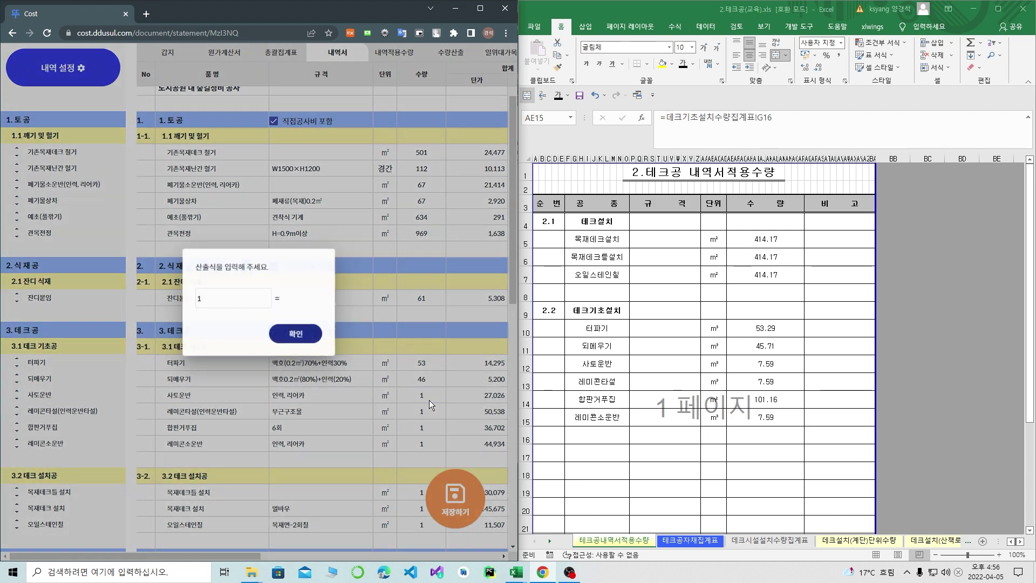
pyautogui.write('7.59')
pyautogui.press('Return')
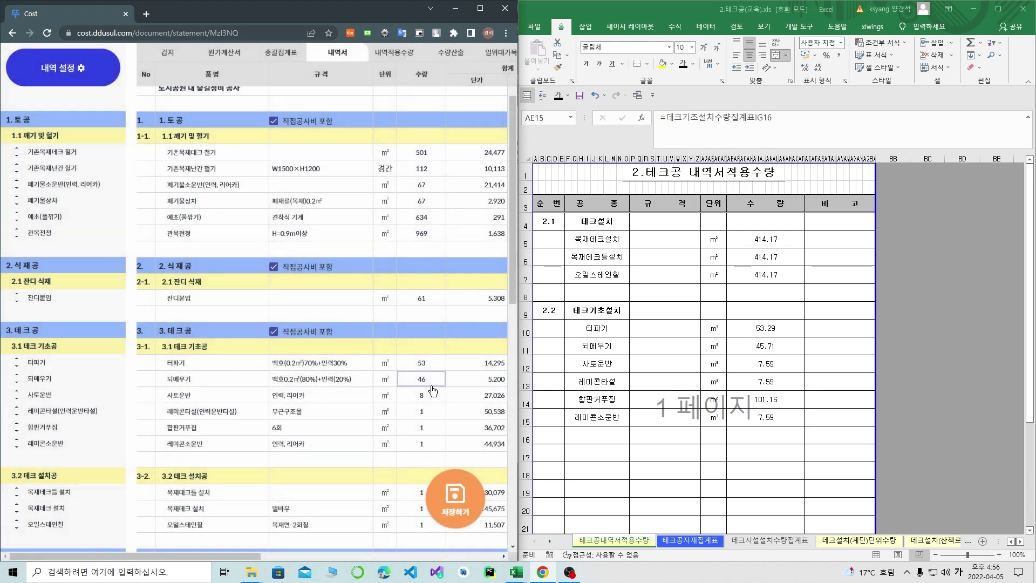
pyautogui.click(422, 415)
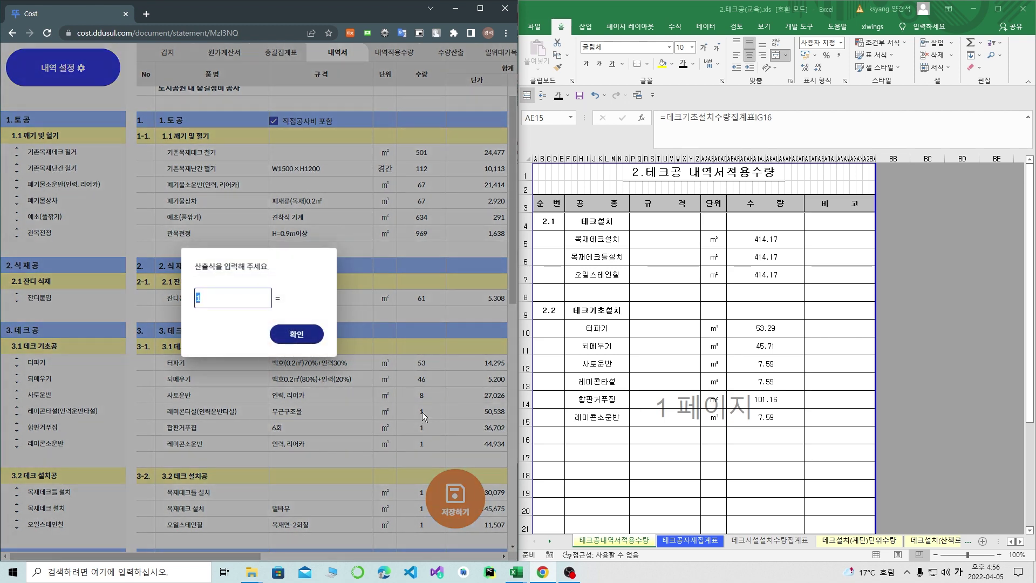
pyautogui.write('7.5')
pyautogui.click(304, 333)
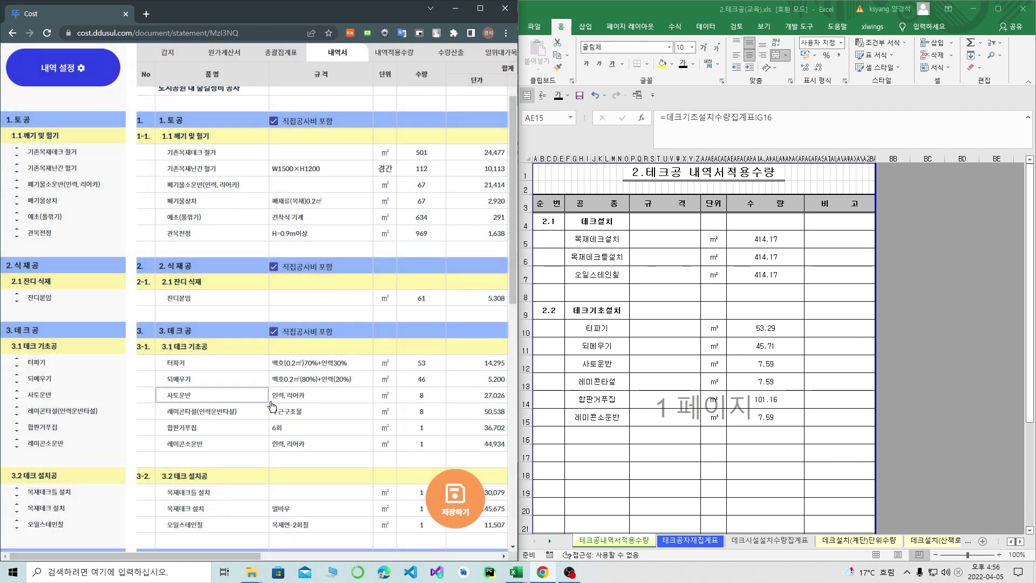
# Step: Set the 합판거푸집 quantity to 101.16 and the 레미콘소운반 quantity to 7.59 in 3.1 데크 기초공
pyautogui.click(425, 429)
pyautogui.write('101.16')
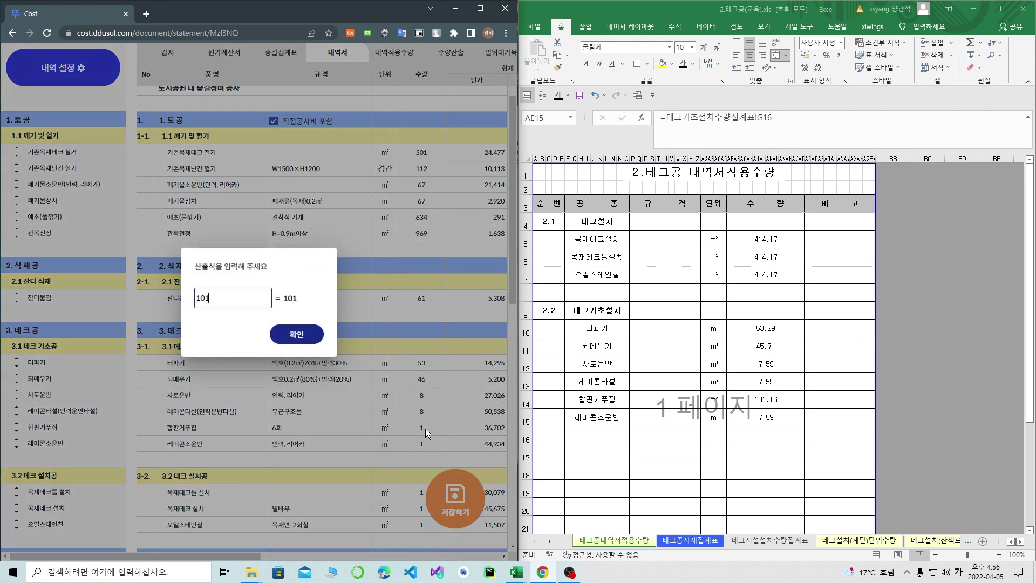
pyautogui.press('Return')
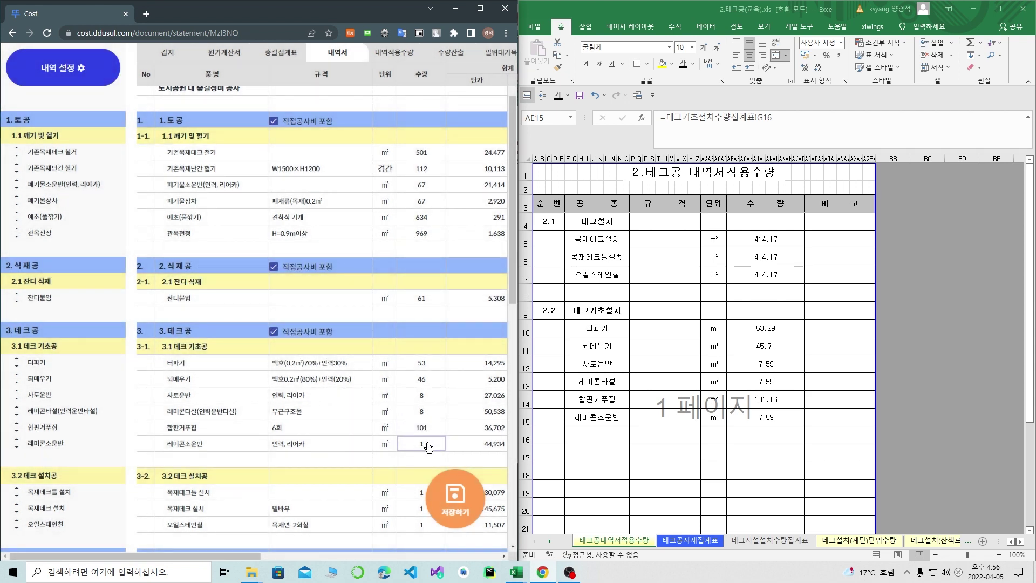
pyautogui.click(427, 447)
pyautogui.write('7.59')
pyautogui.press('Return')
# Step: Set the quantity of 목재데크틀 설치 in section 3.2 데크 설치공 to 414
pyautogui.scroll(-1, 300, 496)
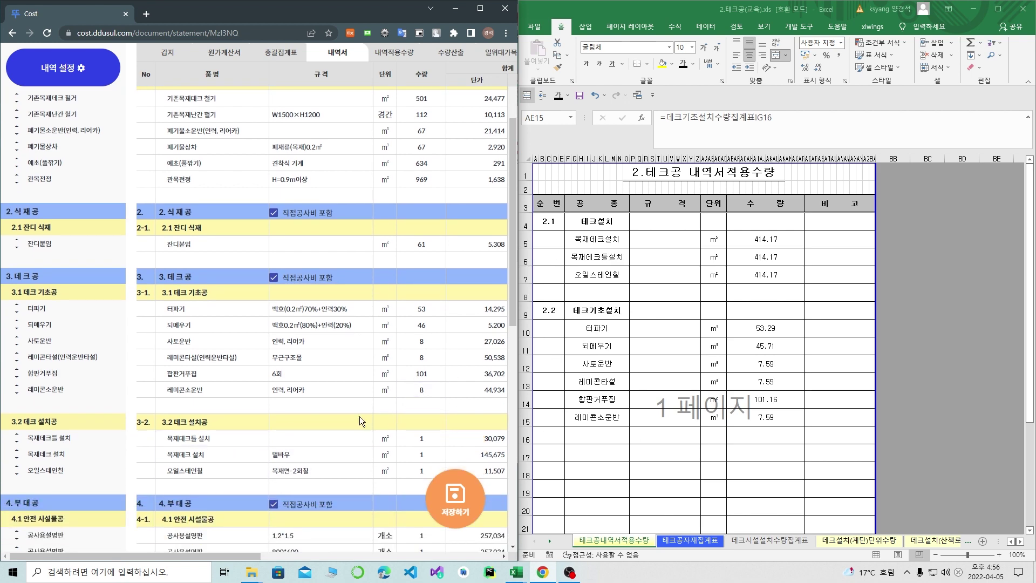
pyautogui.click(422, 439)
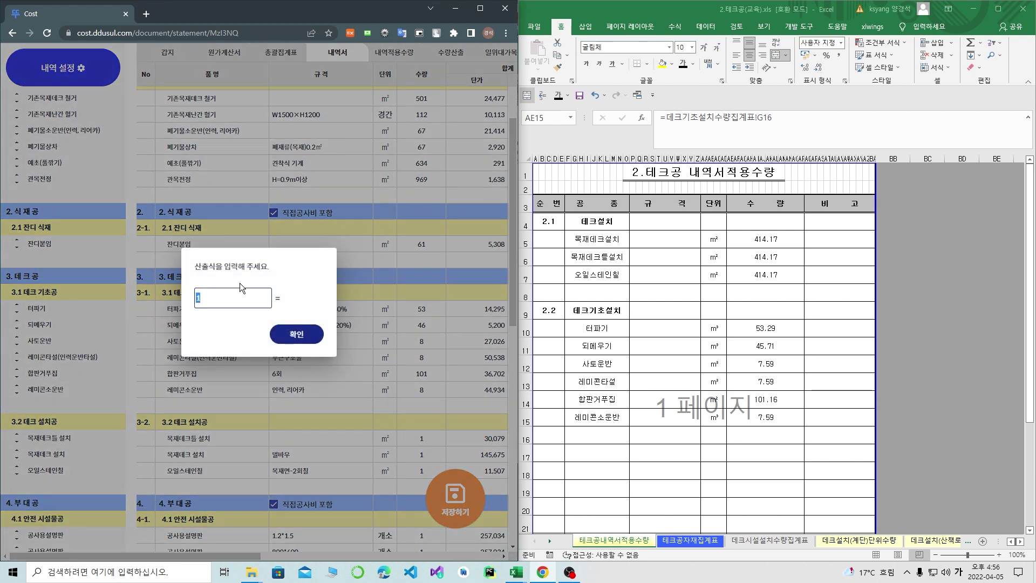
pyautogui.write('414')
pyautogui.press('Return')
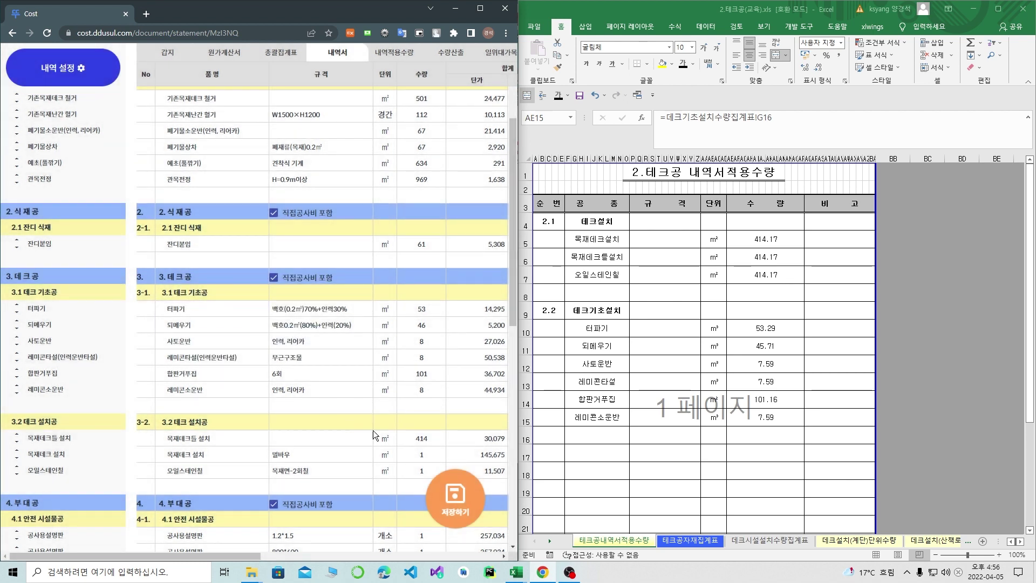
# Step: Change the 규격 of the 목재데크 설치 item in 3.2 데크 설치공 to 천연목재
pyautogui.click(328, 456)
pyautogui.moveTo(257, 307); pyautogui.dragTo(134, 294)
pyautogui.write('천ㅇ연목재')
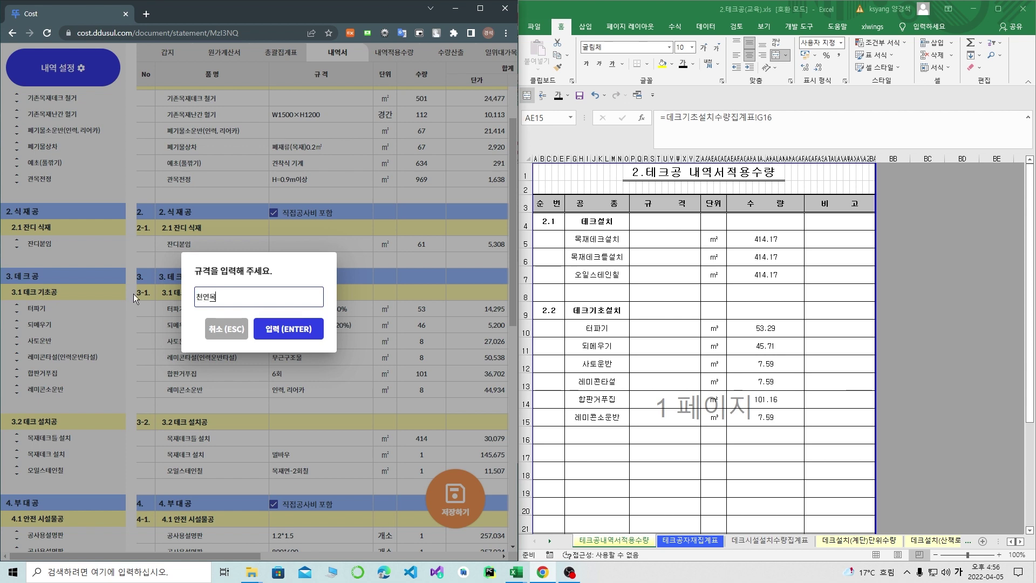
pyautogui.press('Return')
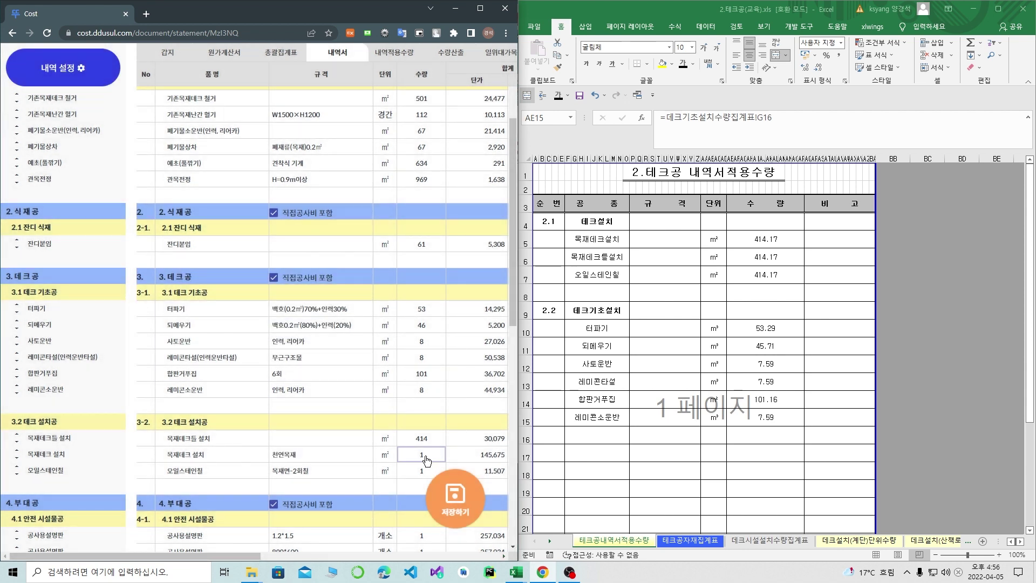
# Step: Set the quantities of 목재데크 설치 and 오일스테인칠 in 3.2 데크 설치공 to 414.17 each
pyautogui.click(421, 454)
pyautogui.write('414.17')
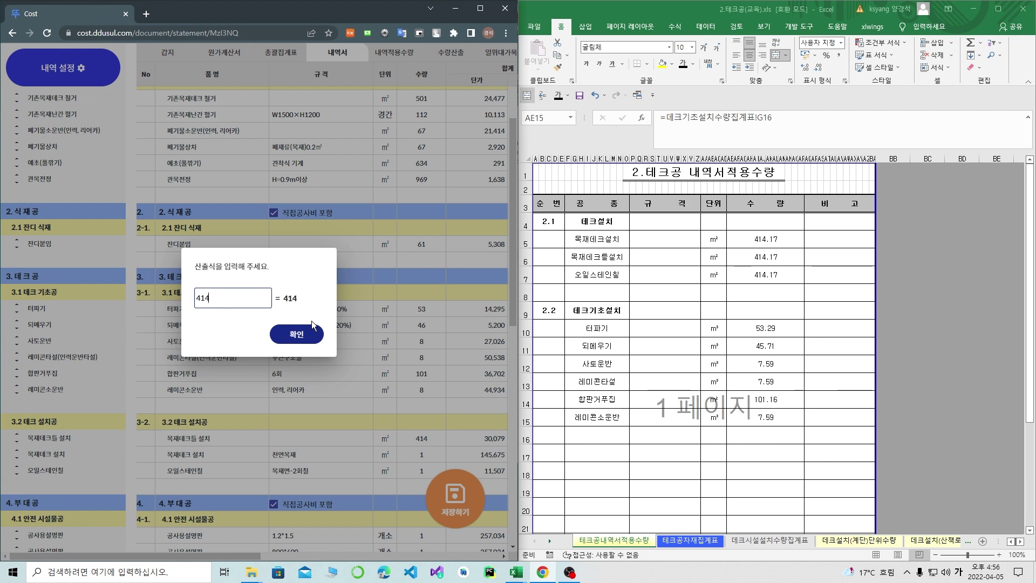
pyautogui.press('Return')
pyautogui.click(420, 471)
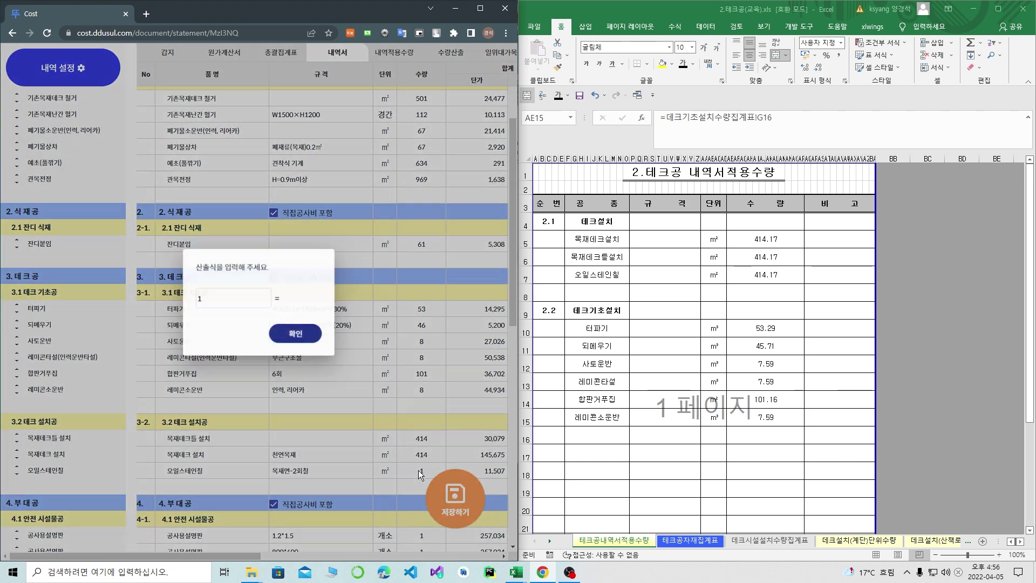
pyautogui.write('414.17')
pyautogui.press('Return')
# Step: Minimize the 데크공 workbook, open 3.부대공(교육).xls, dismiss its licence notice and place it beside the 4. 부대공 section of the 내역서
pyautogui.scroll(-2, 343, 416)
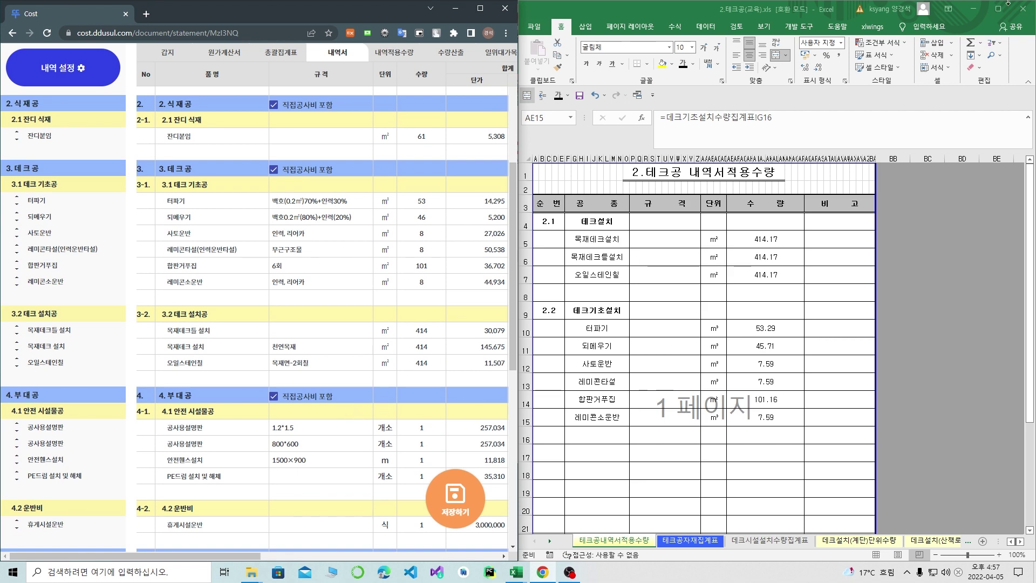
pyautogui.click(972, 8)
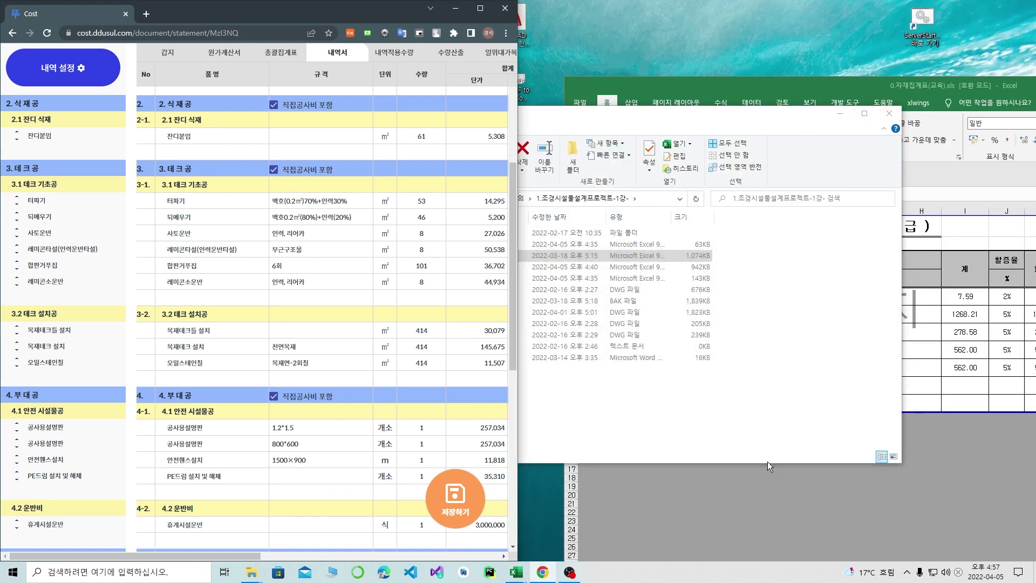
pyautogui.click(670, 425)
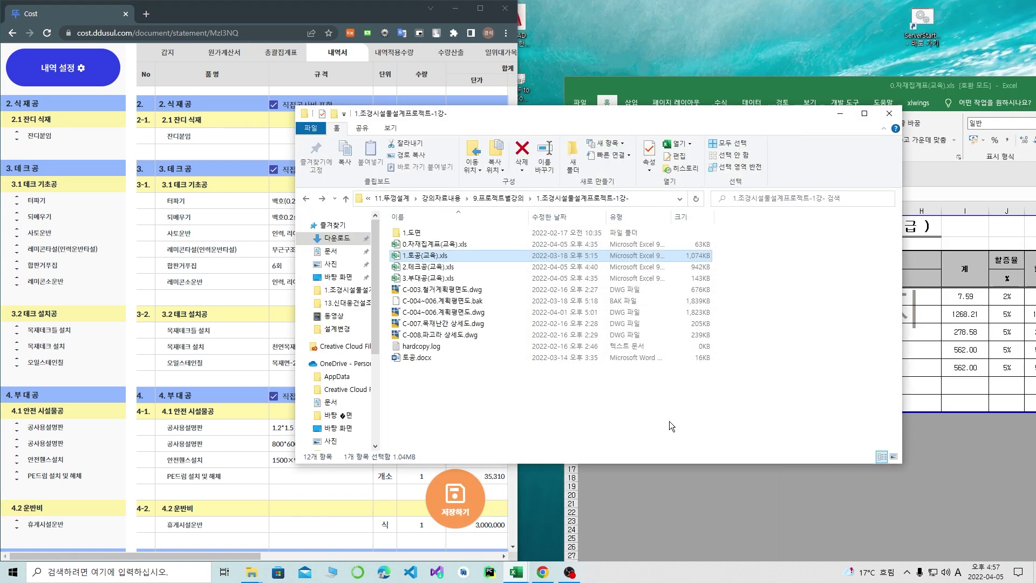
pyautogui.doubleClick(436, 278)
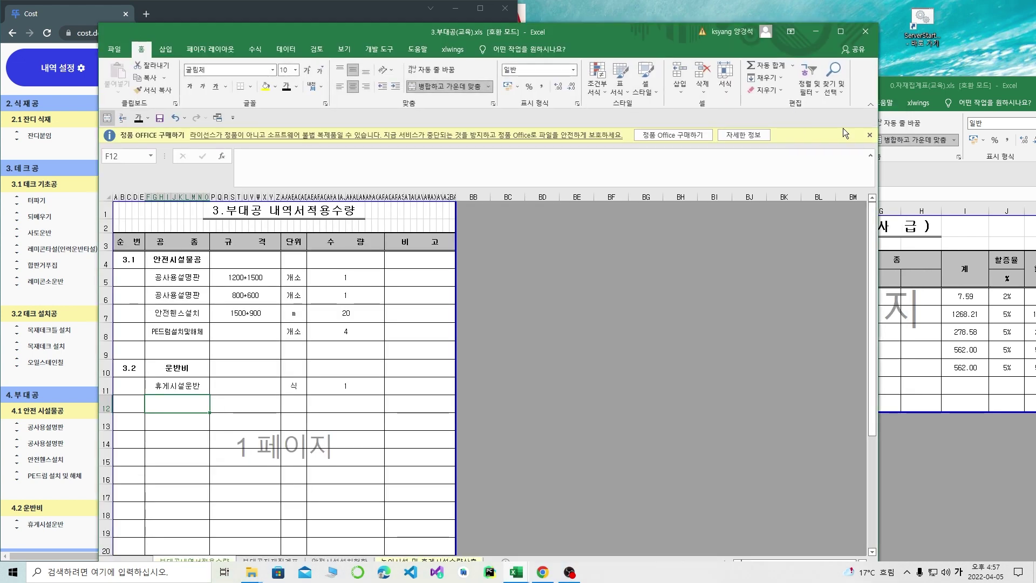
pyautogui.click(869, 134)
pyautogui.moveTo(423, 36); pyautogui.dragTo(1033, 73)
pyautogui.click(116, 285)
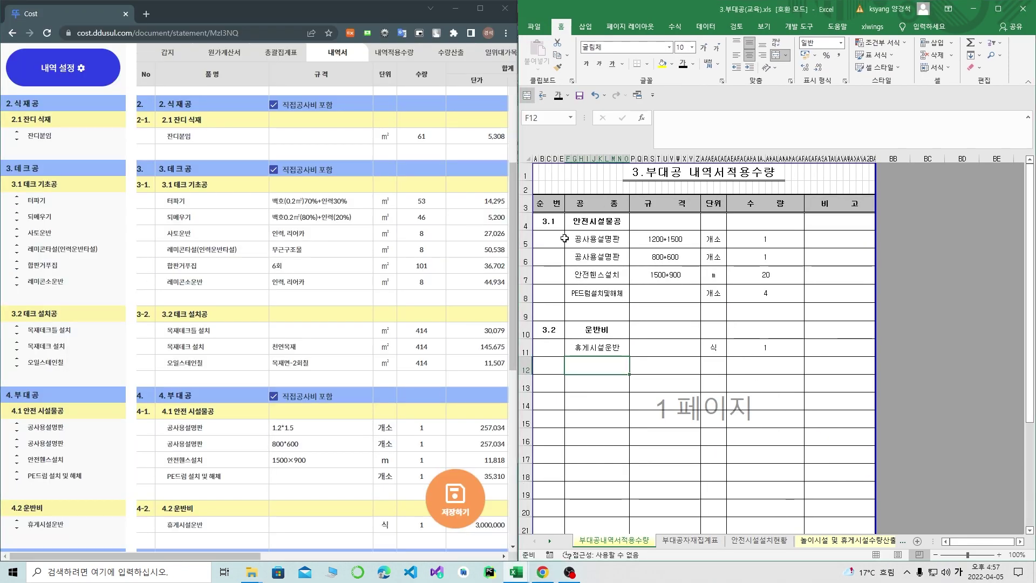
# Step: Set the 안전휀스설치 quantity to 20 and the PE드럼 설치 및 해체 quantity to 4 in 4.1 안전 시설물공
pyautogui.click(420, 460)
pyautogui.write('20')
pyautogui.press('Return')
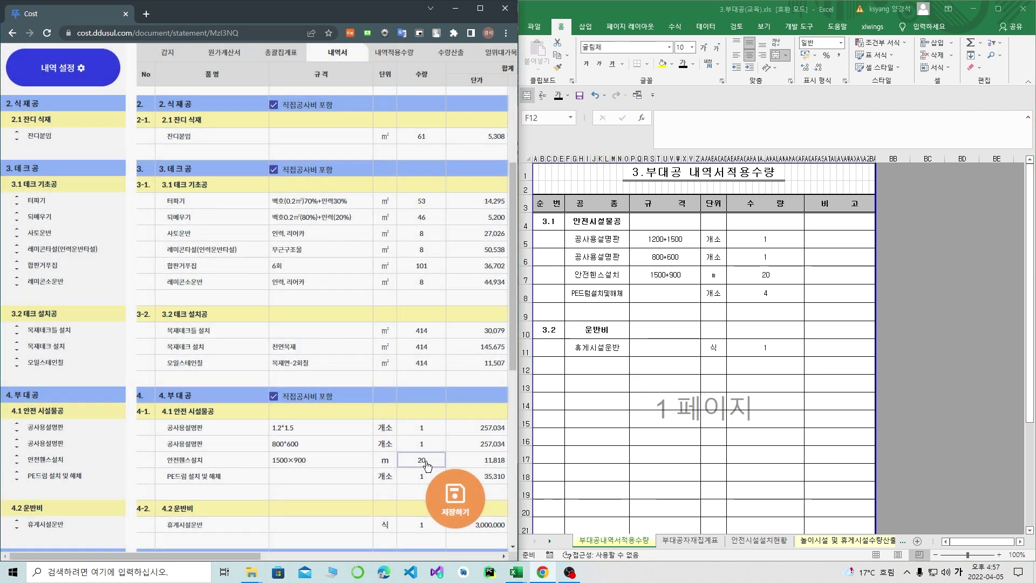
pyautogui.click(427, 478)
pyautogui.write('4')
pyautogui.click(313, 334)
# Step: Minimize the 부대공 workbook and bring up 0.자재집계표(교육).xls beside the 사급 자재비 section of the 내역서
pyautogui.scroll(-2, 340, 415)
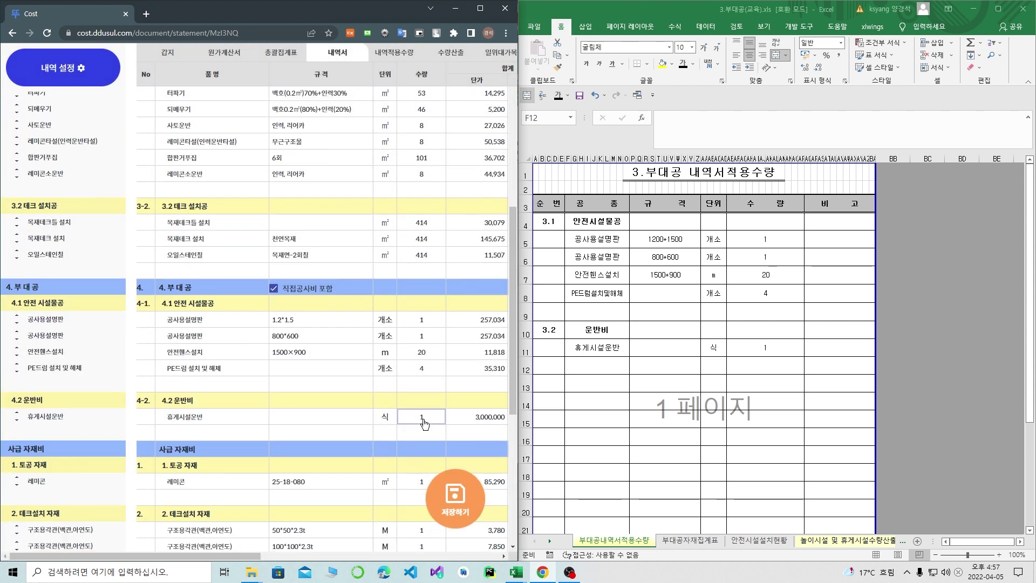
pyautogui.scroll(-1, 293, 452)
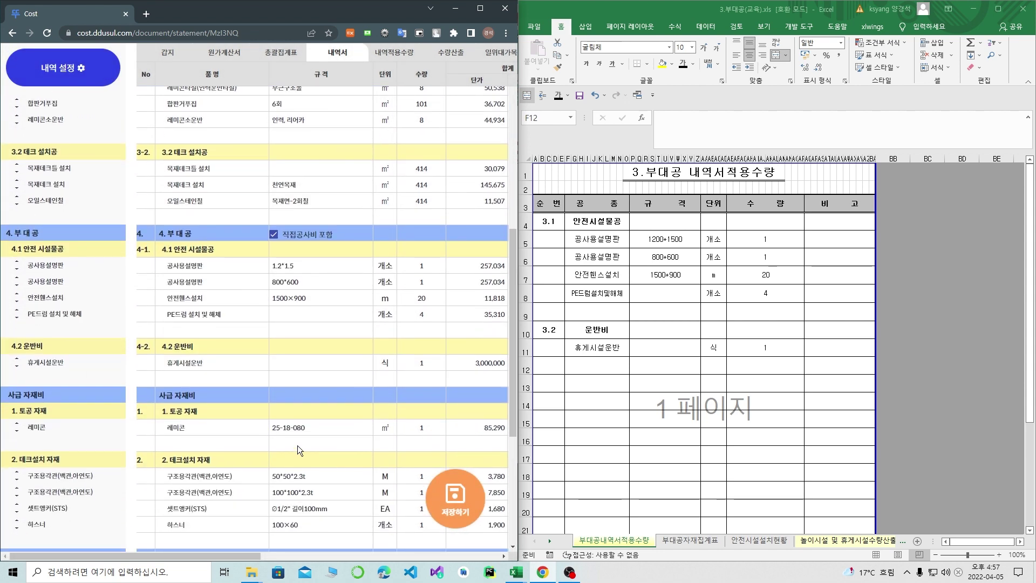
pyautogui.click(694, 434)
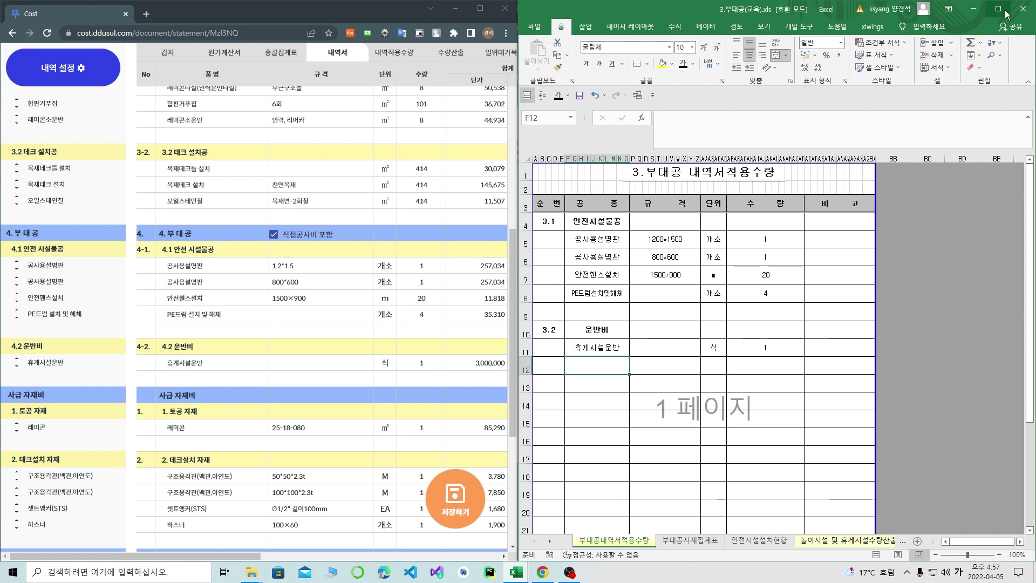
pyautogui.click(978, 15)
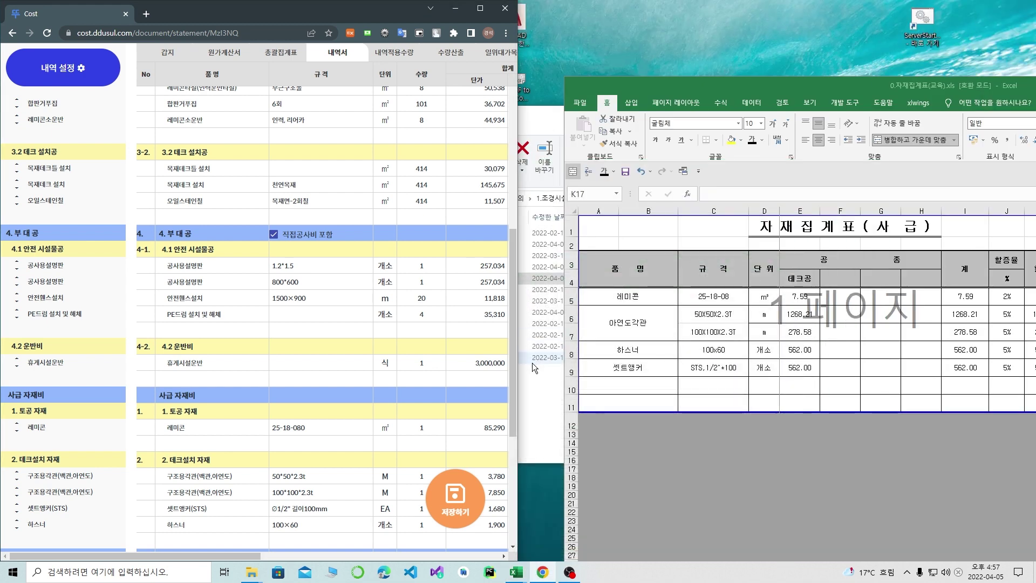
pyautogui.click(541, 393)
pyautogui.doubleClick(437, 245)
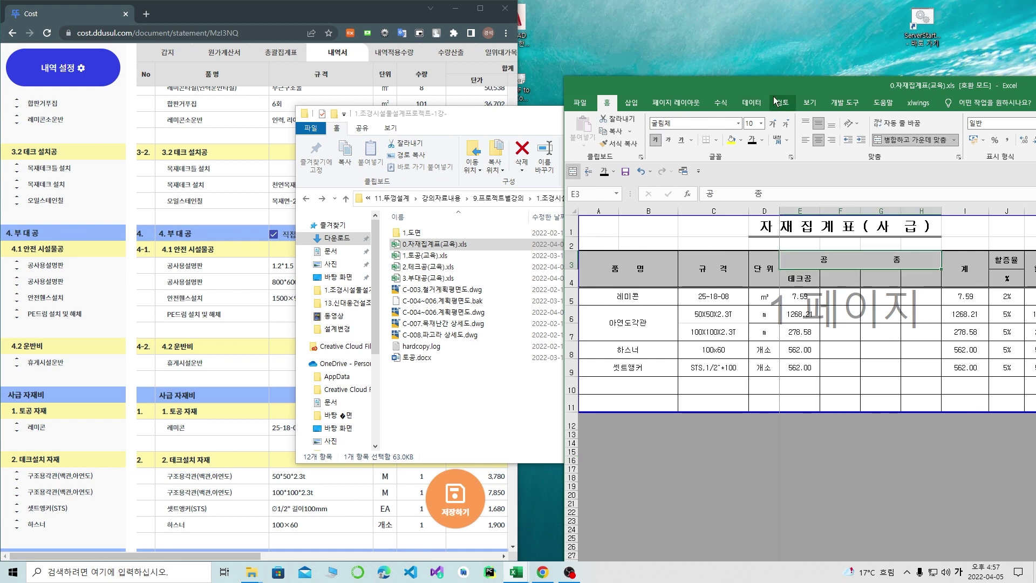
pyautogui.moveTo(705, 294); pyautogui.dragTo(705, 280)
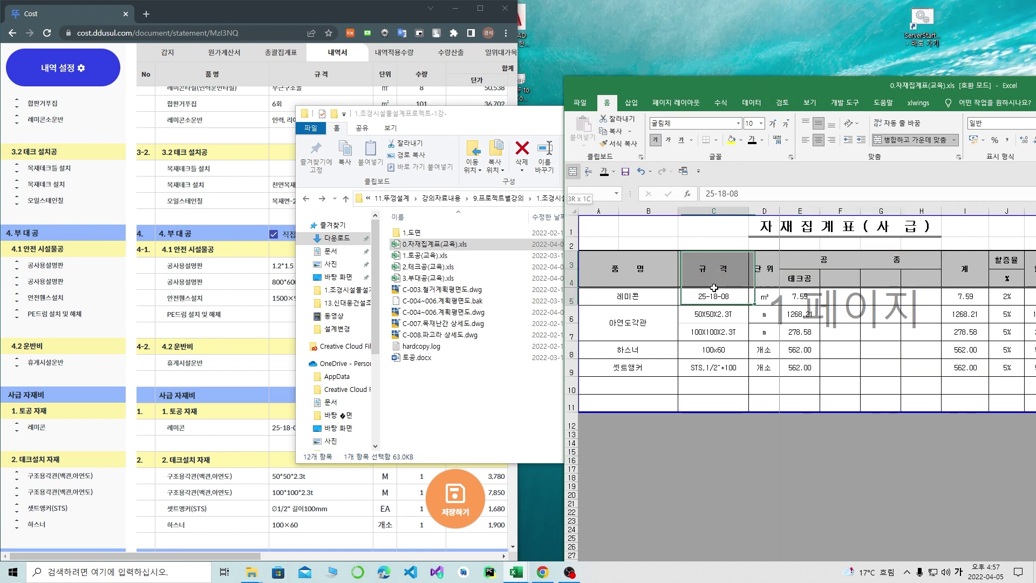
pyautogui.click(517, 569)
pyautogui.click(449, 528)
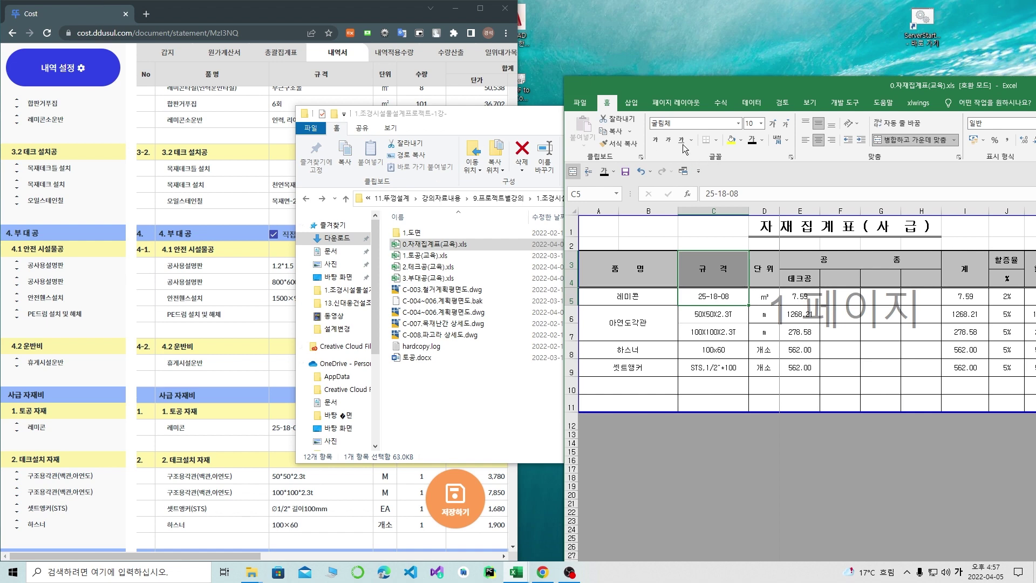
pyautogui.moveTo(681, 87); pyautogui.dragTo(1033, 91)
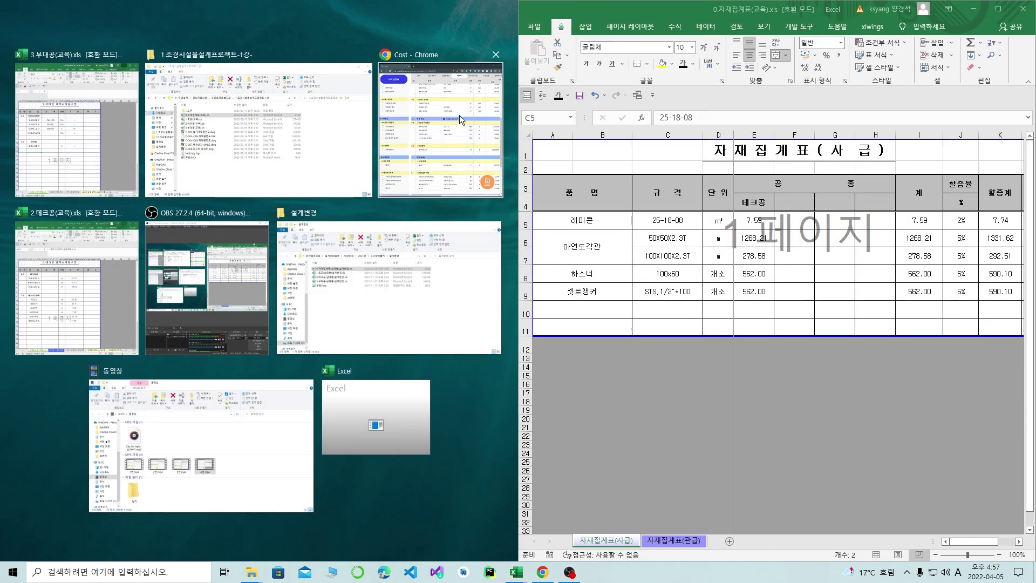
pyautogui.click(460, 116)
pyautogui.scroll(-1, 399, 369)
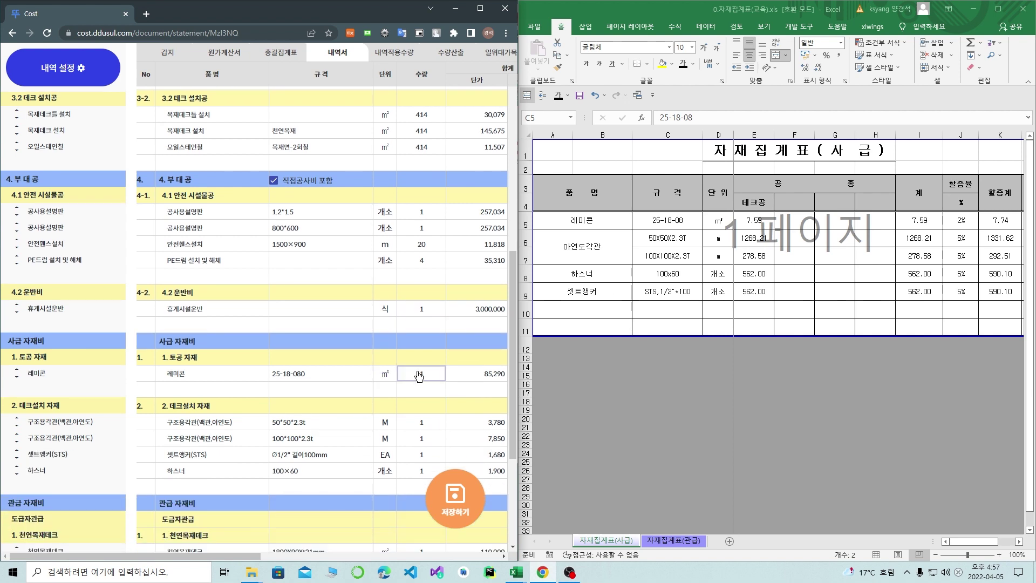
# Step: Switch the 자재집계표(사급) sheet to the normal view and select the 할증계 quantity of 레미콘
pyautogui.click(418, 373)
pyautogui.click(367, 307)
pyautogui.click(757, 218)
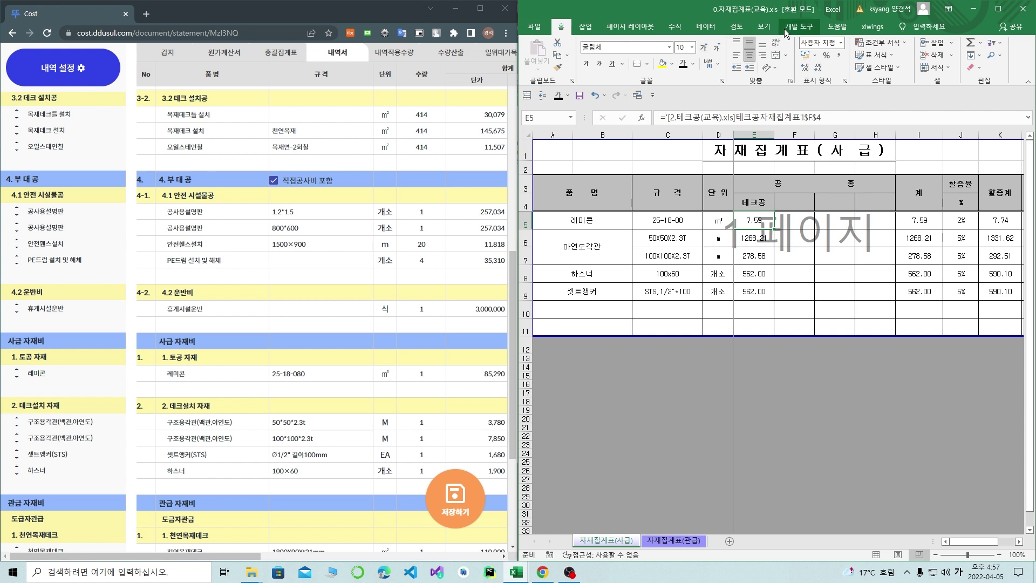
pyautogui.click(764, 26)
pyautogui.click(534, 54)
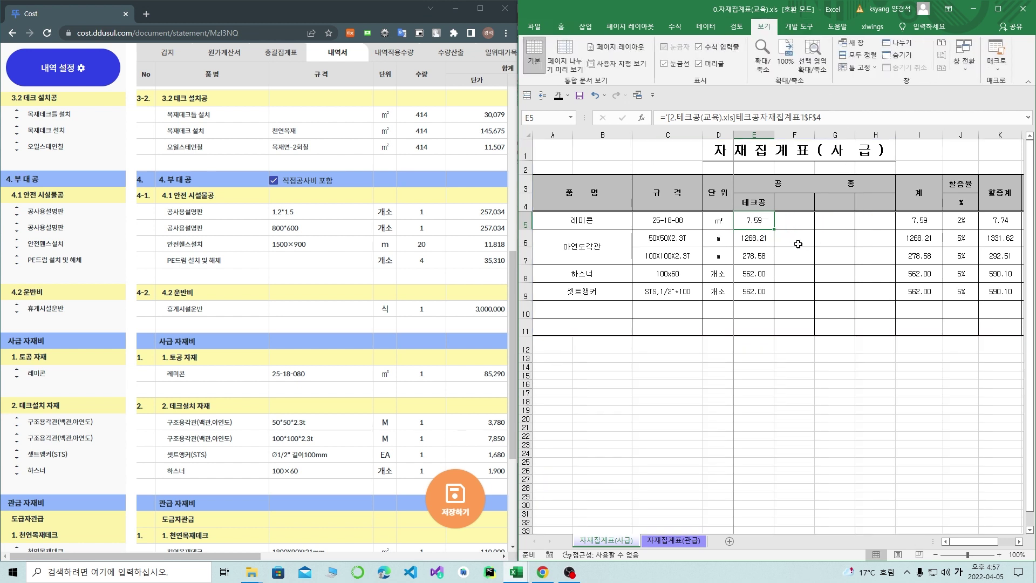
pyautogui.click(1005, 227)
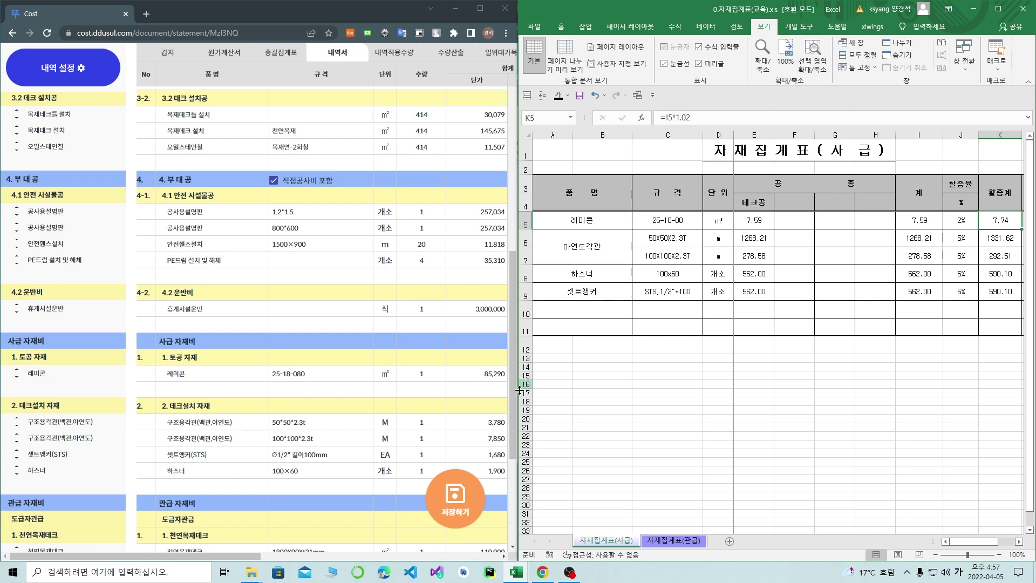
# Step: Set the 레미콘 quantity under 1. 토공 자재 of the 사급 자재비 section to its surcharged total of 7.74
pyautogui.click(435, 420)
pyautogui.click(305, 336)
pyautogui.click(423, 373)
pyautogui.write('8')
pyautogui.press('Return')
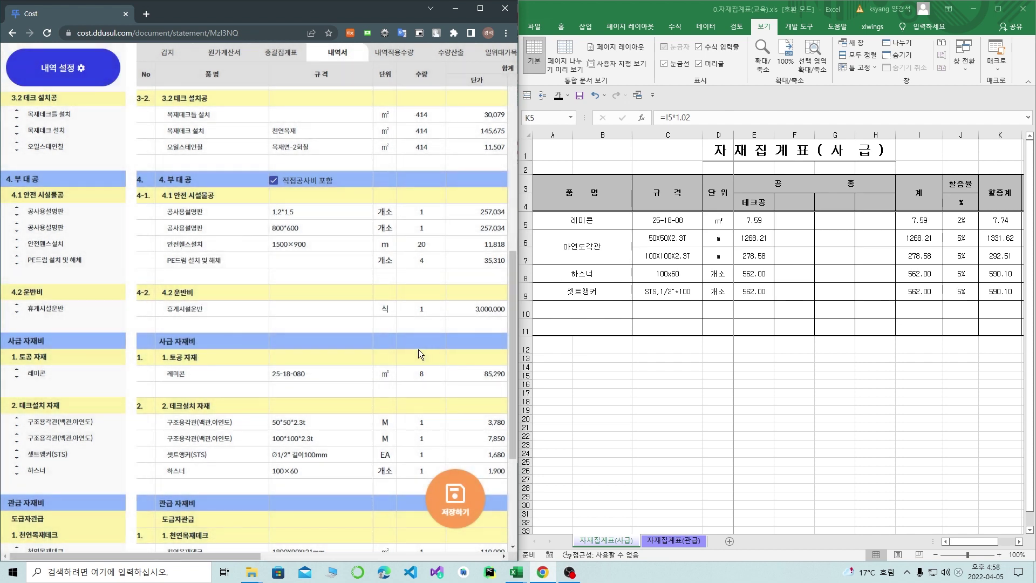
# Step: Set the 구조용각관 quantities under 2. 데크설치 자재 to 1331.62 for 50*50*2.3t and 292.51 for 100*100*2.3t
pyautogui.click(431, 422)
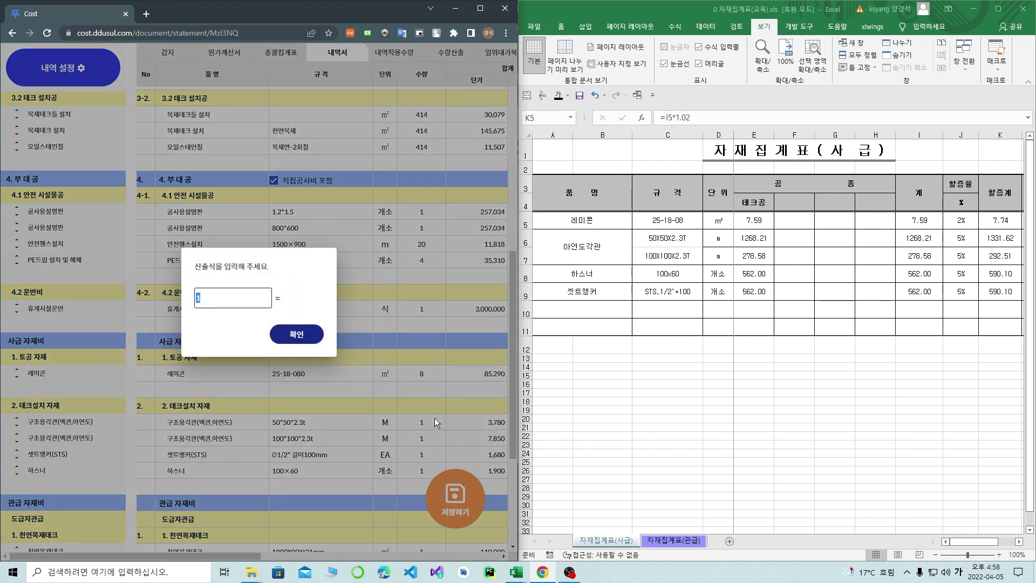
pyautogui.write('131')
pyautogui.press('BackSpace')
pyautogui.write('2')
pyautogui.press('Return')
pyautogui.click(420, 442)
pyautogui.write('292')
pyautogui.press('BackSpace')
pyautogui.write('3')
pyautogui.press('Return')
# Step: Set the 셋트앵커(STS) and 하스너 quantities under 2. 데크설치 자재 to 590.1 each
pyautogui.click(421, 458)
pyautogui.write('590')
pyautogui.click(301, 335)
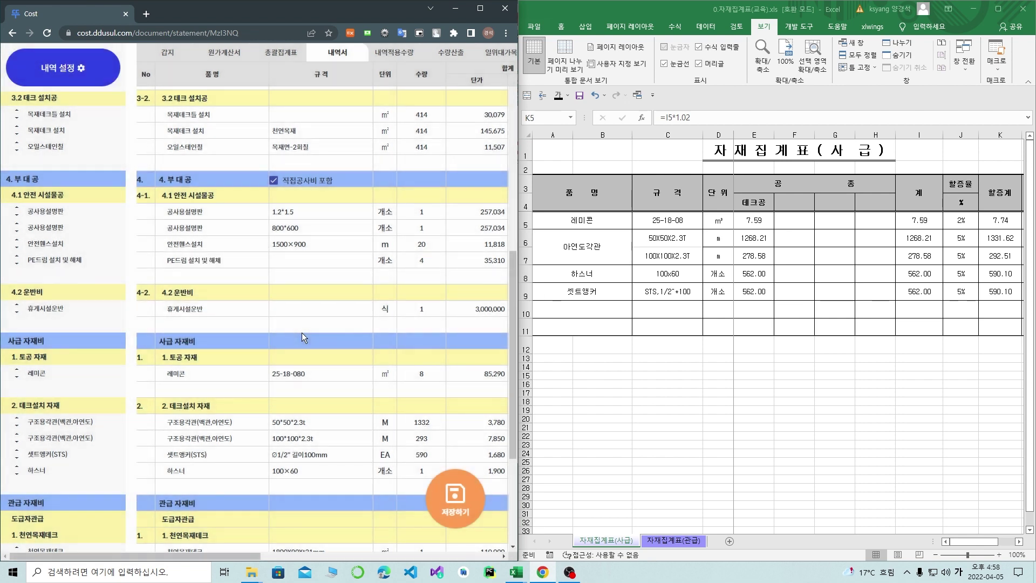
pyautogui.click(420, 471)
pyautogui.write('590.1')
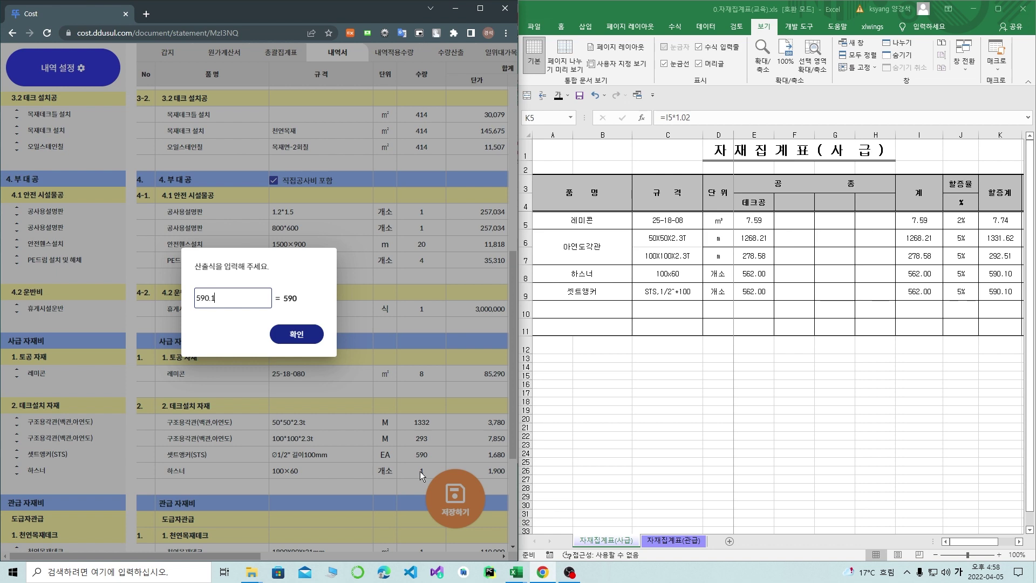
pyautogui.press('Return')
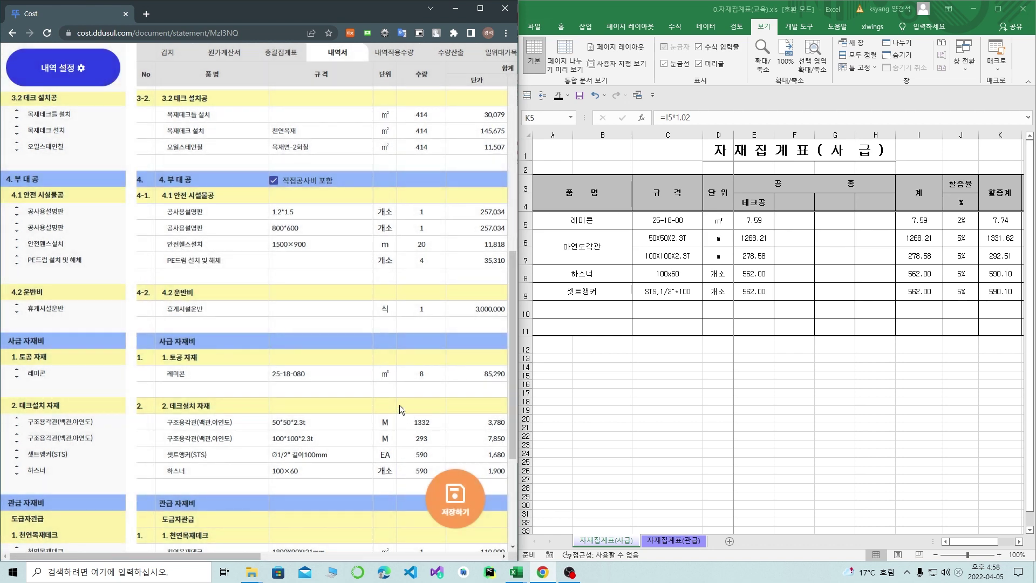
# Step: Bring up the 자재집계표(관급) sheet beside the 관급 자재비 section and set the 천연목재데크 quantity to 456
pyautogui.scroll(-2, 378, 423)
pyautogui.scroll(-1, 271, 389)
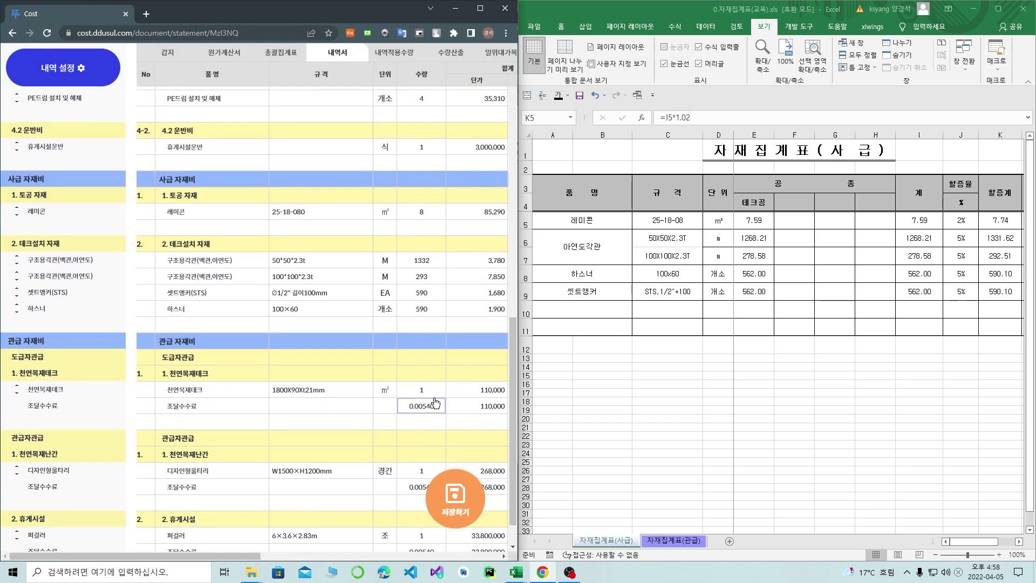
pyautogui.click(672, 539)
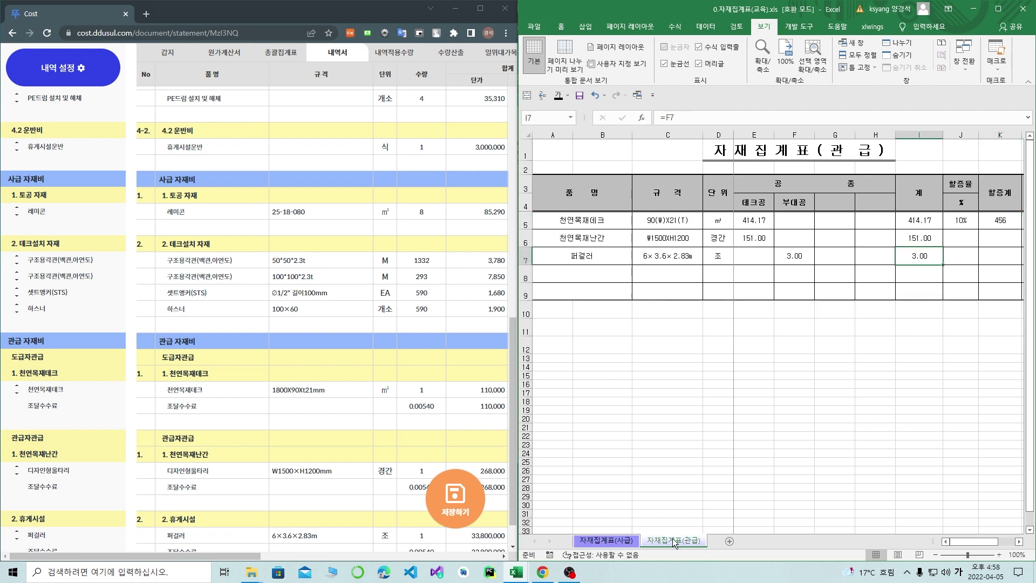
pyautogui.click(419, 394)
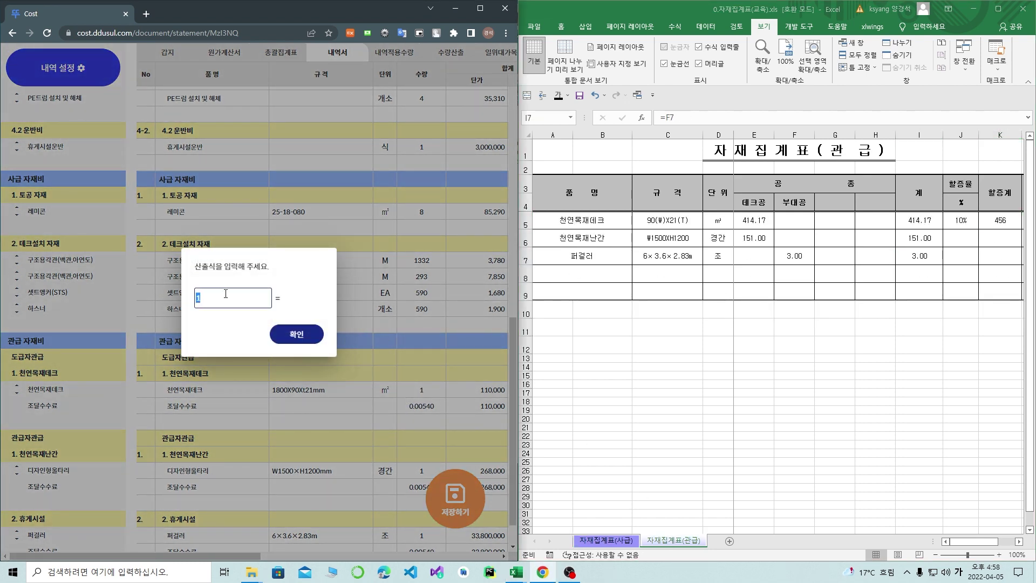
pyautogui.write('456')
pyautogui.press('Return')
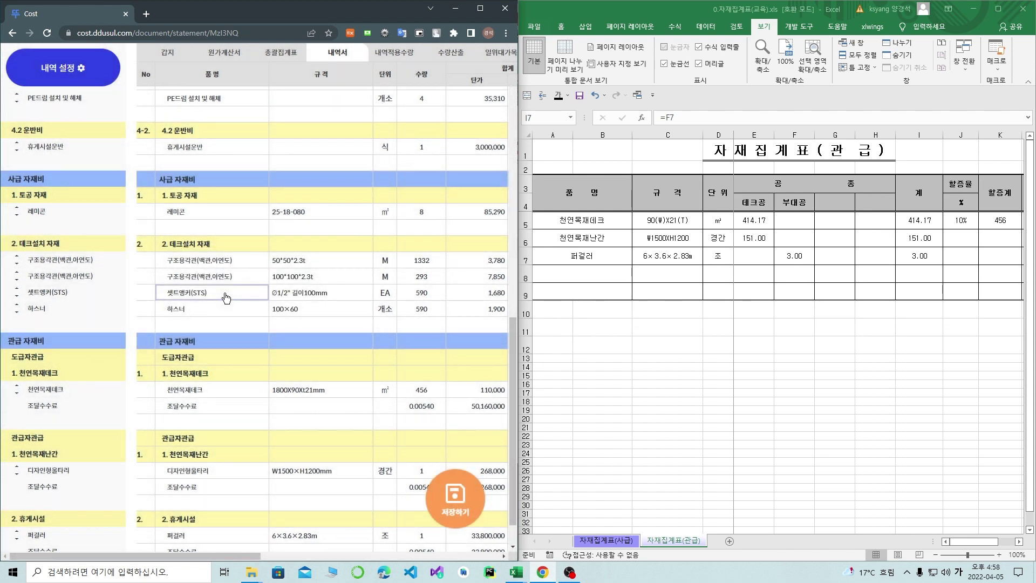
# Step: Rename the 디자인형울타리 item as 천연목재난간 and set its quantity to 151
pyautogui.click(214, 471)
pyautogui.hotkey('ctrl', 'a')
pyautogui.press('BackSpace')
pyautogui.write('천연목재난간')
pyautogui.press('Return')
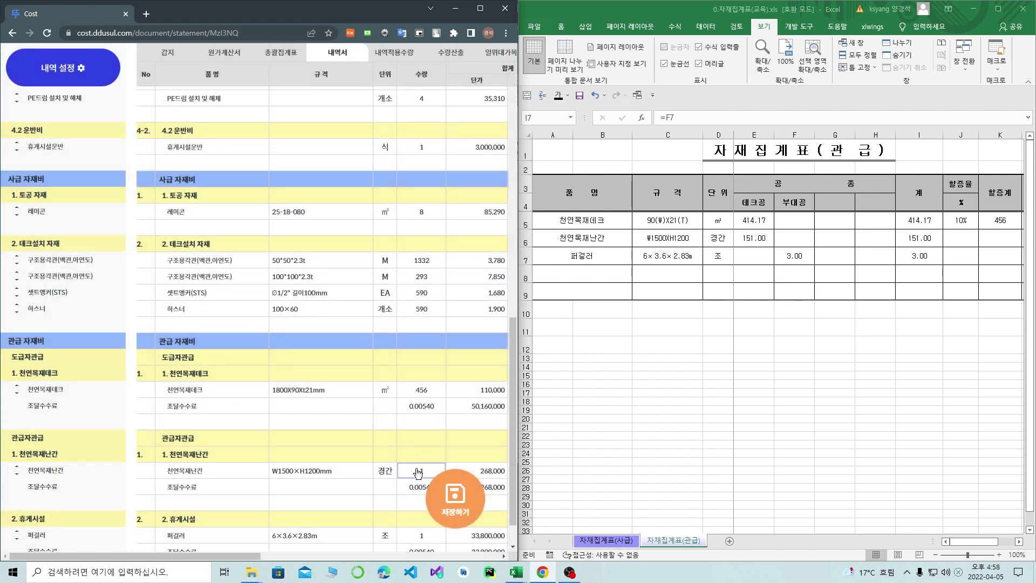
pyautogui.click(418, 472)
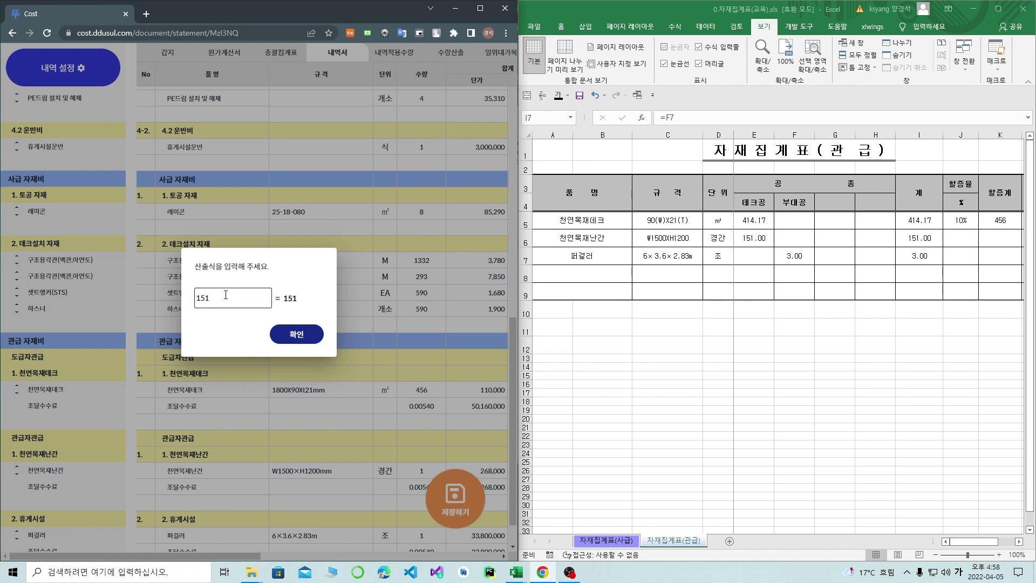
pyautogui.press('Return')
# Step: Set the 퍼걸러 quantity under 2. 휴게시설 to 3
pyautogui.scroll(-1, 345, 517)
pyautogui.click(416, 493)
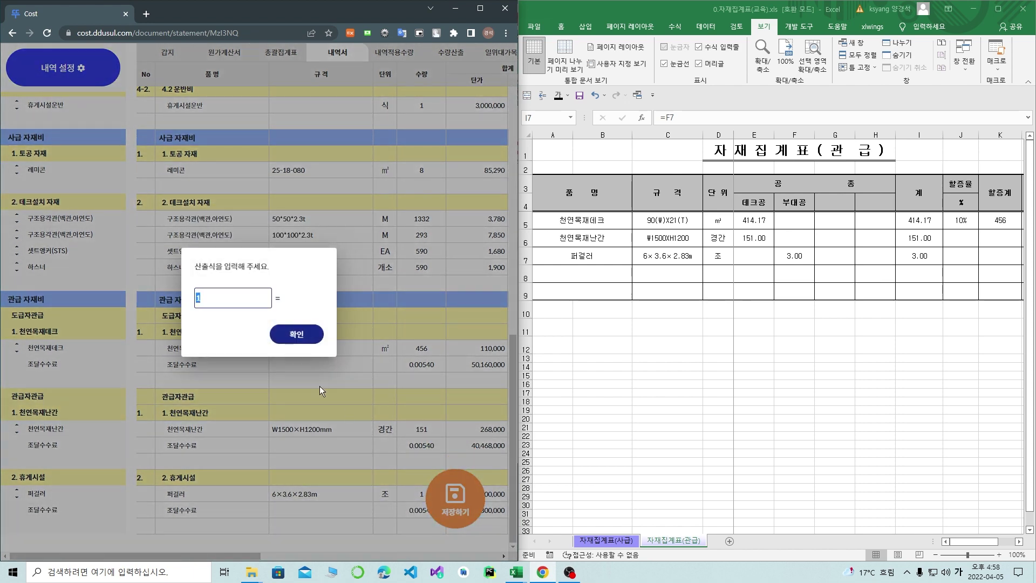
pyautogui.write('3')
pyautogui.click(293, 337)
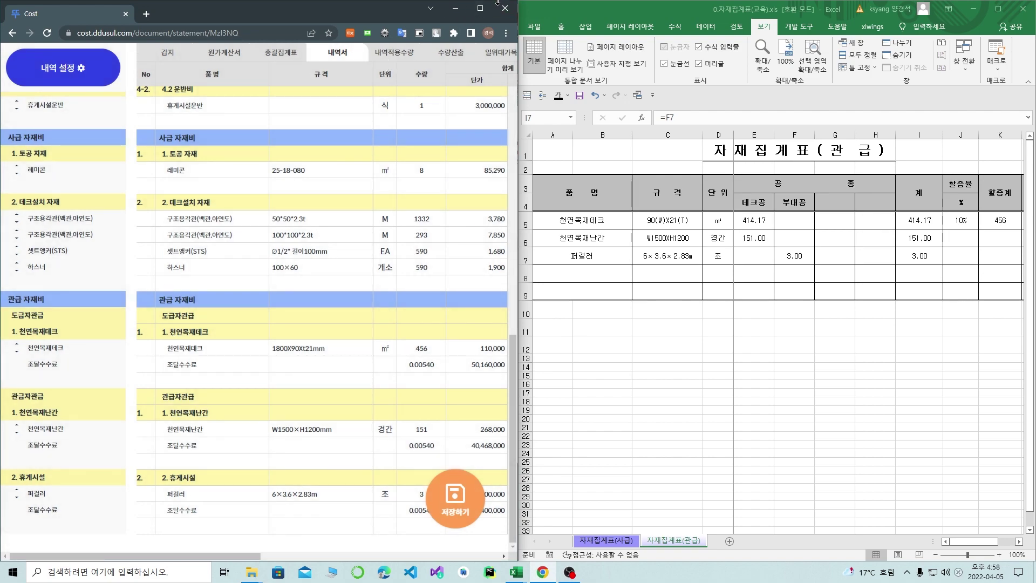
# Step: Maximize the browser window and set the quantity calculation to two decimal places (소수 2번째)
pyautogui.click(480, 8)
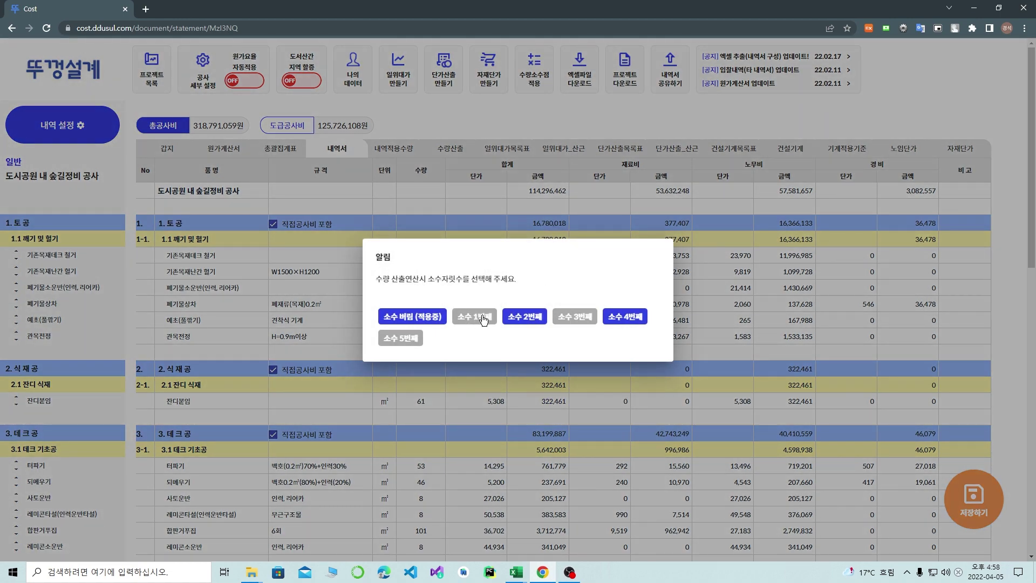
pyautogui.click(483, 319)
# Step: Review the quantities of the whole 내역서 from 토공 down to 관급 자재비 with two decimals applied
pyautogui.scroll(-9, 428, 345)
pyautogui.scroll(-3, 426, 392)
pyautogui.scroll(20, 430, 459)
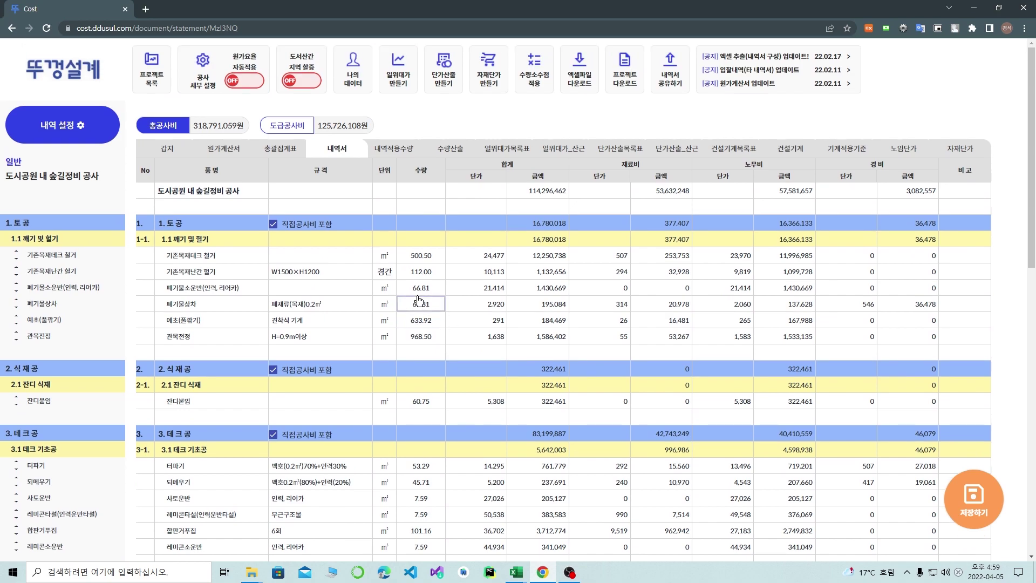
pyautogui.scroll(-12, 426, 291)
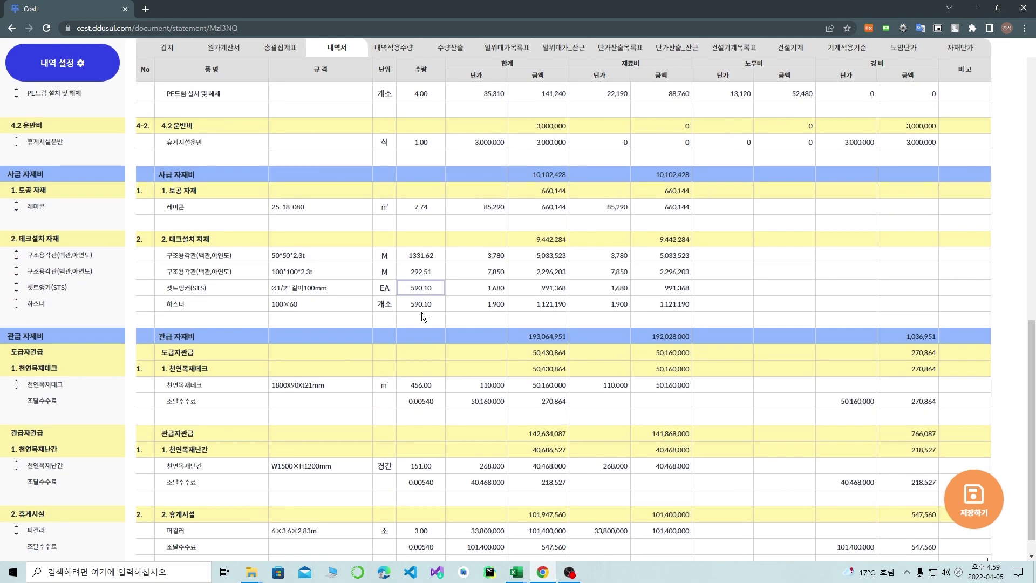
pyautogui.scroll(-1, 417, 326)
pyautogui.scroll(7, 394, 362)
pyautogui.scroll(-5, 398, 361)
pyautogui.scroll(10, 402, 366)
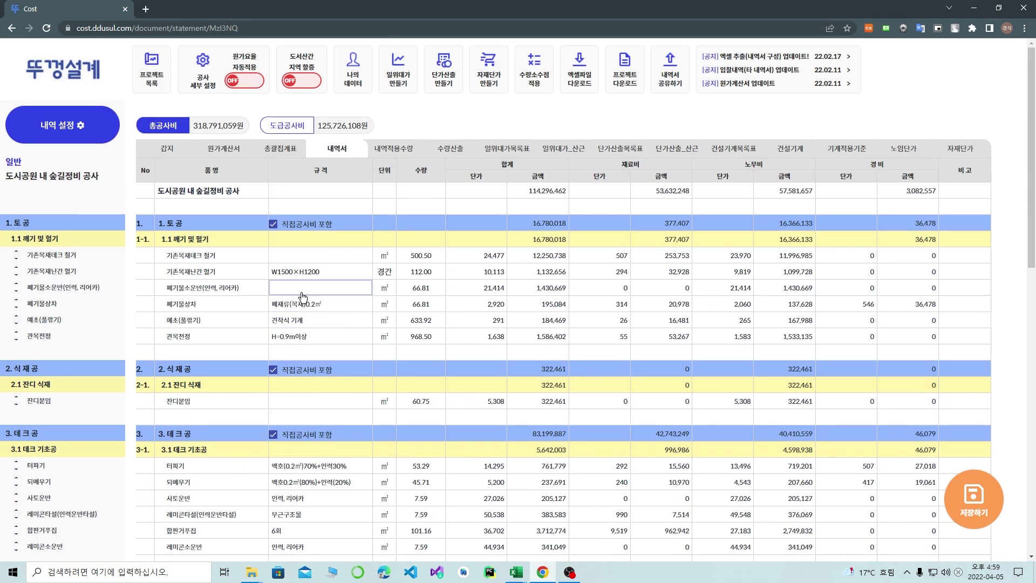
# Step: Open the 원가계산서 and look through its cost items from 직접재료비 to 총공사비
pyautogui.click(281, 154)
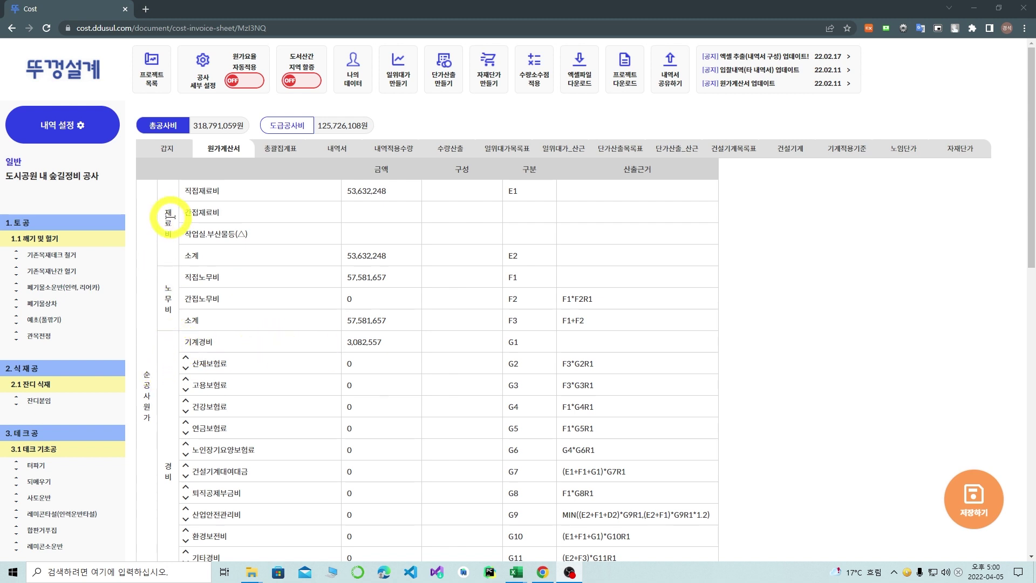
pyautogui.scroll(-3, 339, 267)
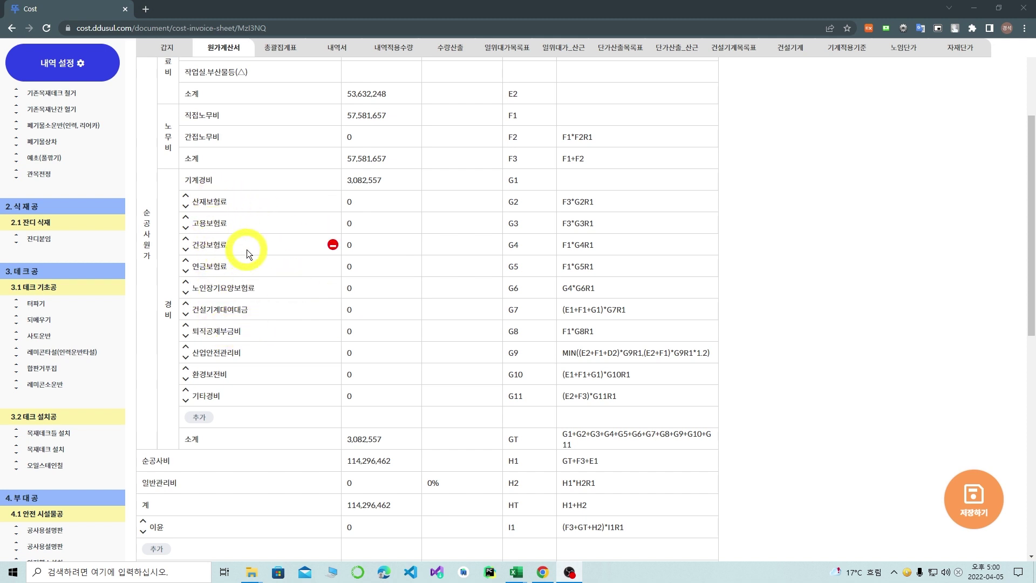
pyautogui.scroll(-2, 238, 269)
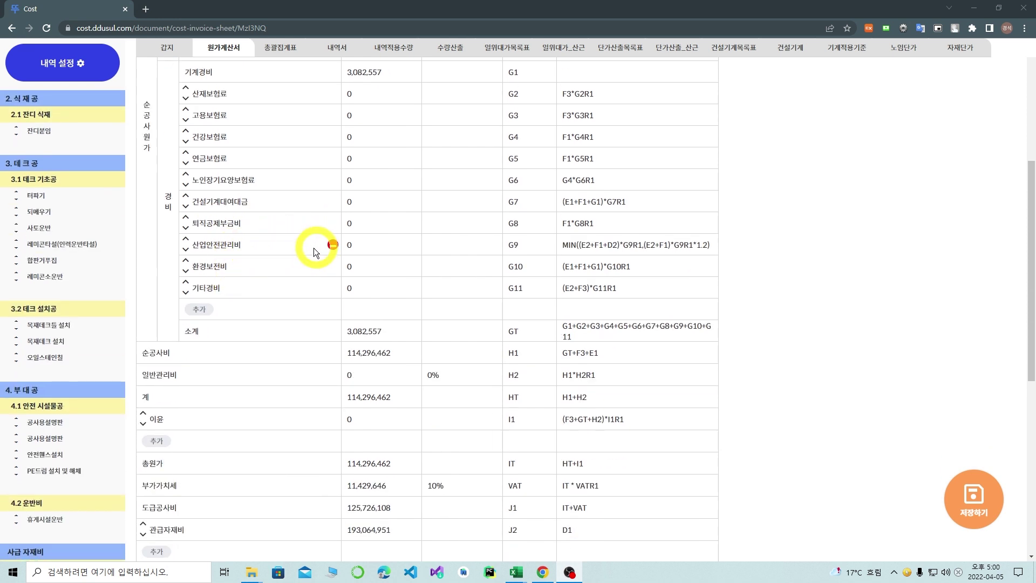
pyautogui.scroll(-3, 271, 264)
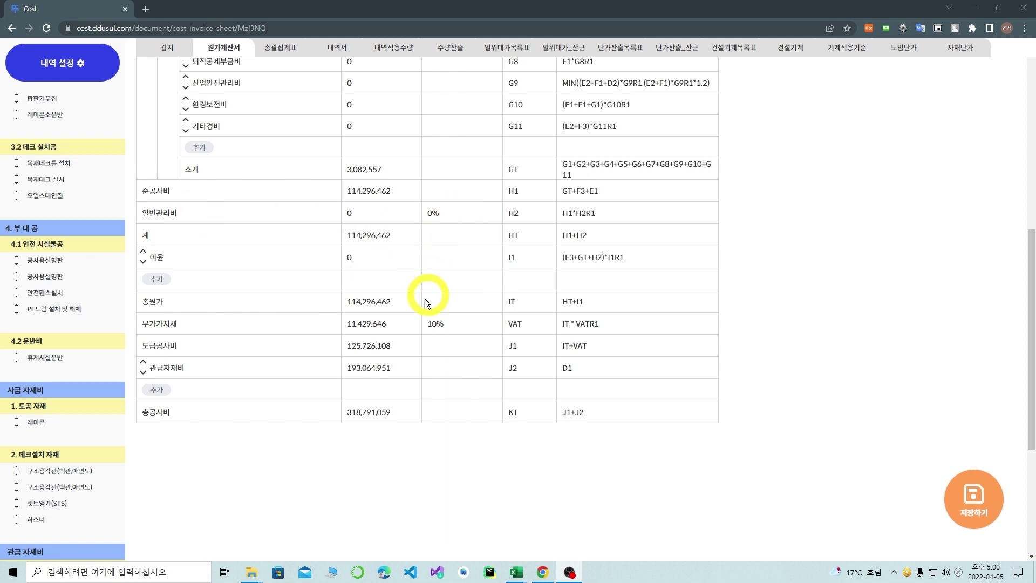
pyautogui.scroll(8, 413, 374)
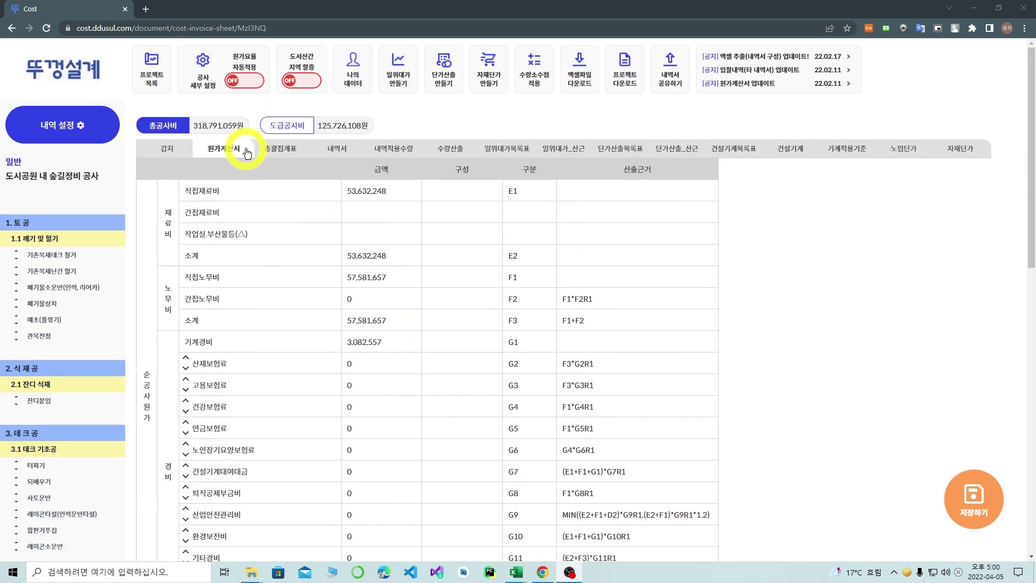
# Step: Open the detailed construction settings, choose 조경공사 as the 공사 종류 and set the 공사일수 to 60
pyautogui.click(203, 82)
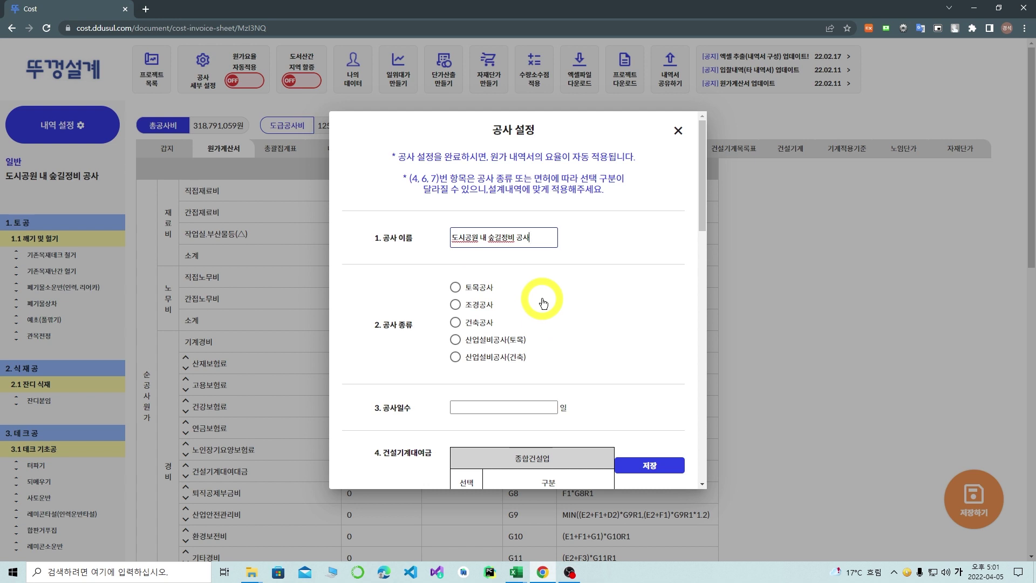
pyautogui.click(469, 310)
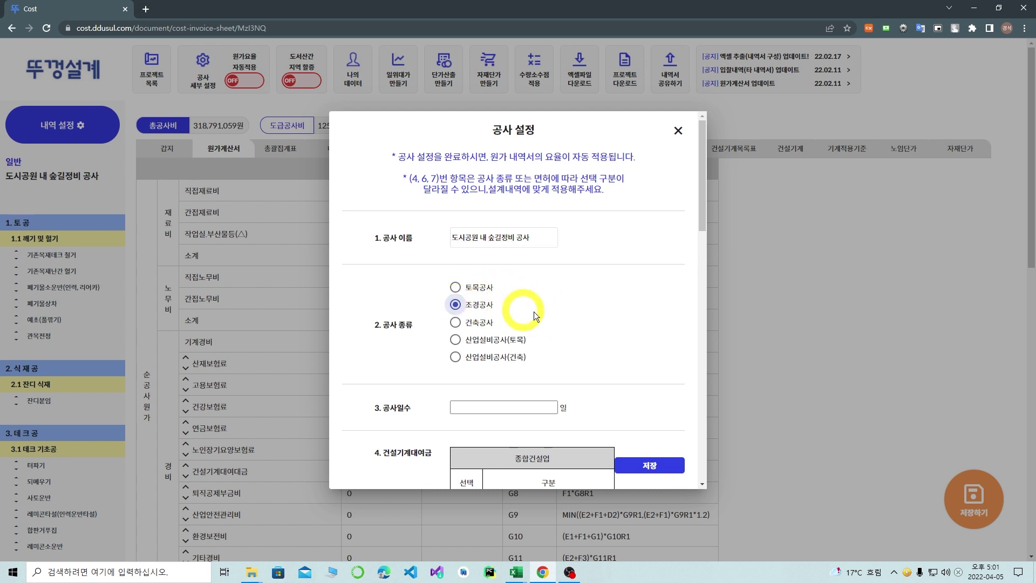
pyautogui.scroll(-1, 527, 308)
pyautogui.click(513, 353)
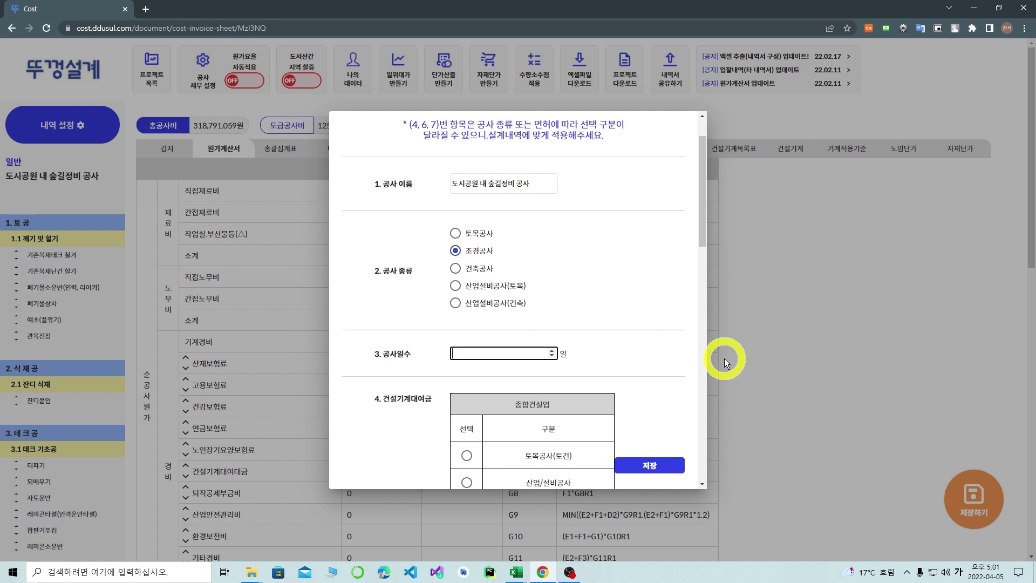
pyautogui.scroll(-2, 510, 275)
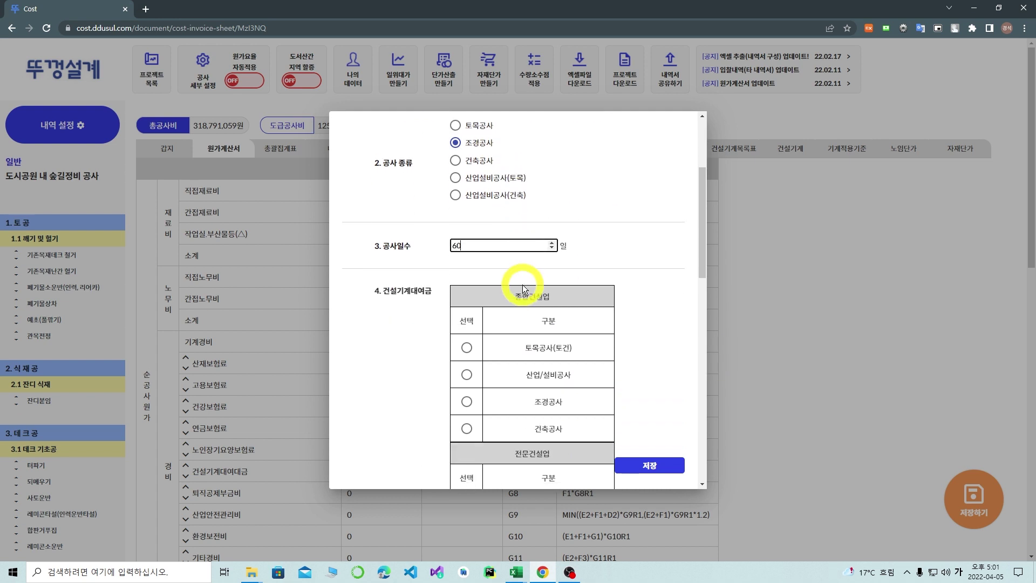
# Step: Choose the 조경시설물설치, 조경식재공사 group of 전문건설업 for 건설기계대여금 and set the 건설업 종류 to 전문
pyautogui.scroll(-2, 507, 300)
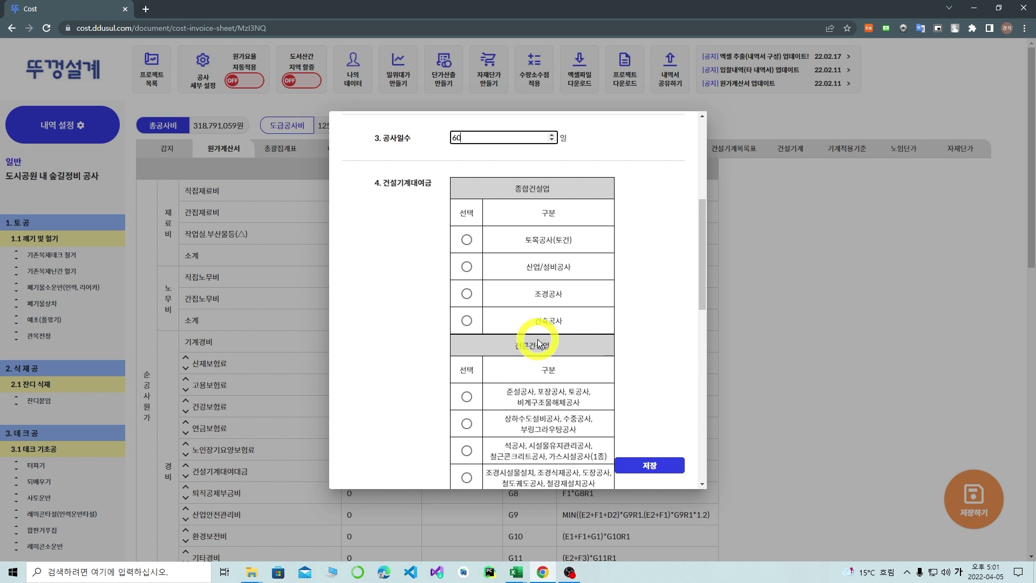
pyautogui.scroll(-1, 537, 340)
pyautogui.scroll(-2, 536, 302)
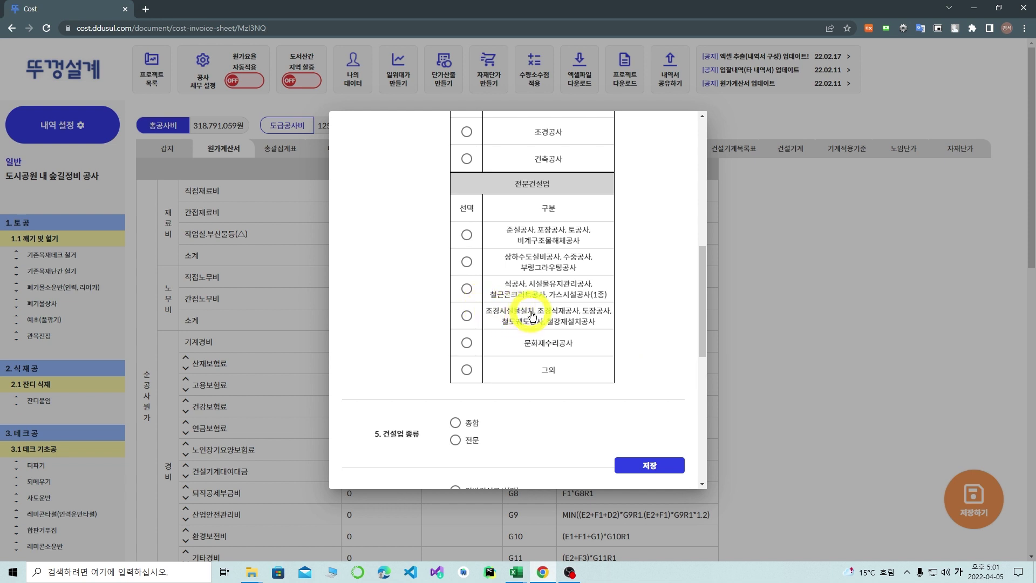
pyautogui.click(468, 317)
pyautogui.scroll(-1, 502, 340)
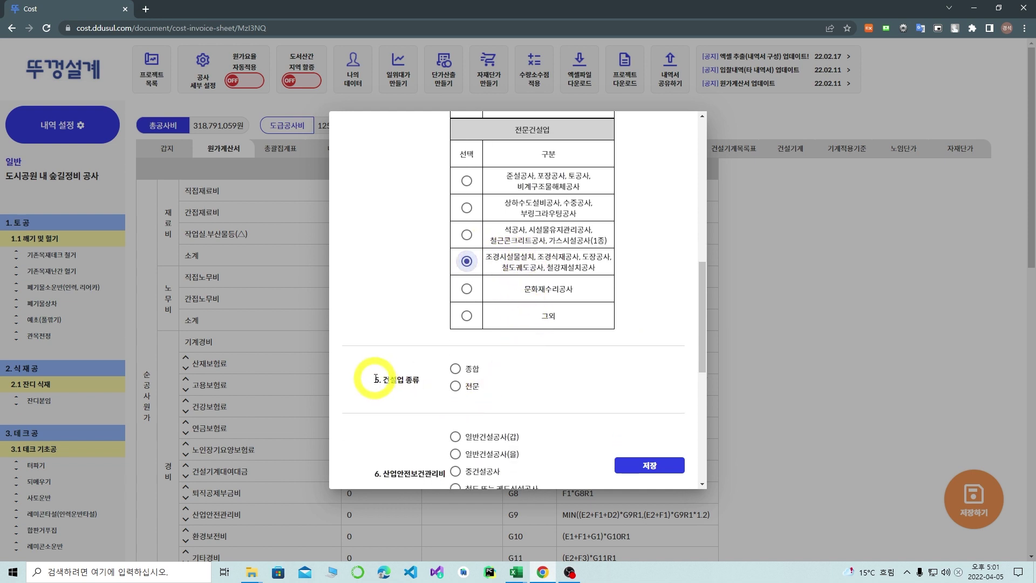
pyautogui.click(456, 386)
# Step: Set 산업안전보건관리비 to 특수 및 기타건설공사 and 환경보전비 to 조경, 기타(전문, 개보수 공사), and save the construction settings
pyautogui.scroll(-2, 518, 391)
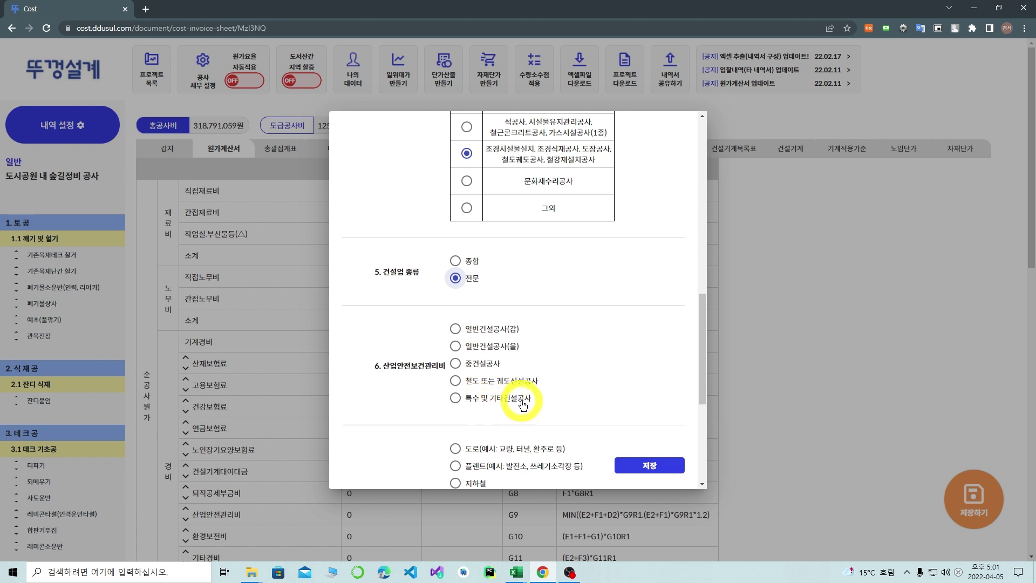
pyautogui.click(455, 398)
pyautogui.scroll(-2, 599, 389)
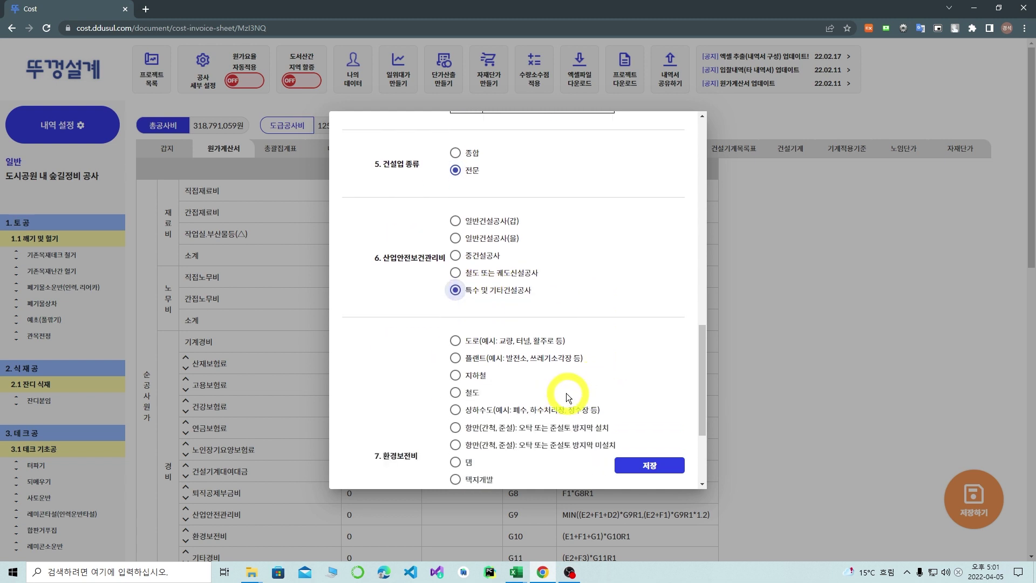
pyautogui.scroll(-1, 485, 398)
pyautogui.scroll(-2, 410, 398)
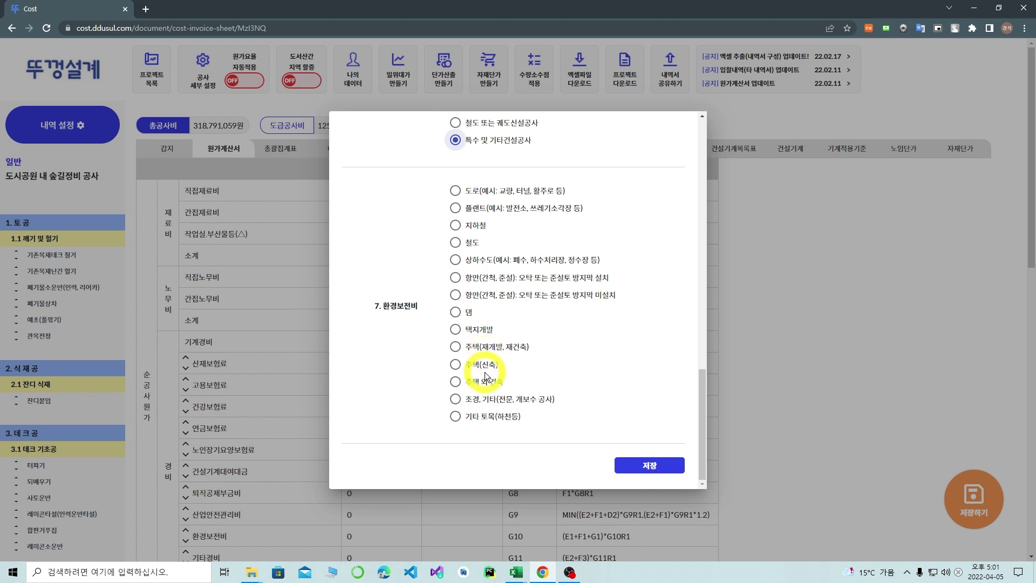
pyautogui.click(455, 399)
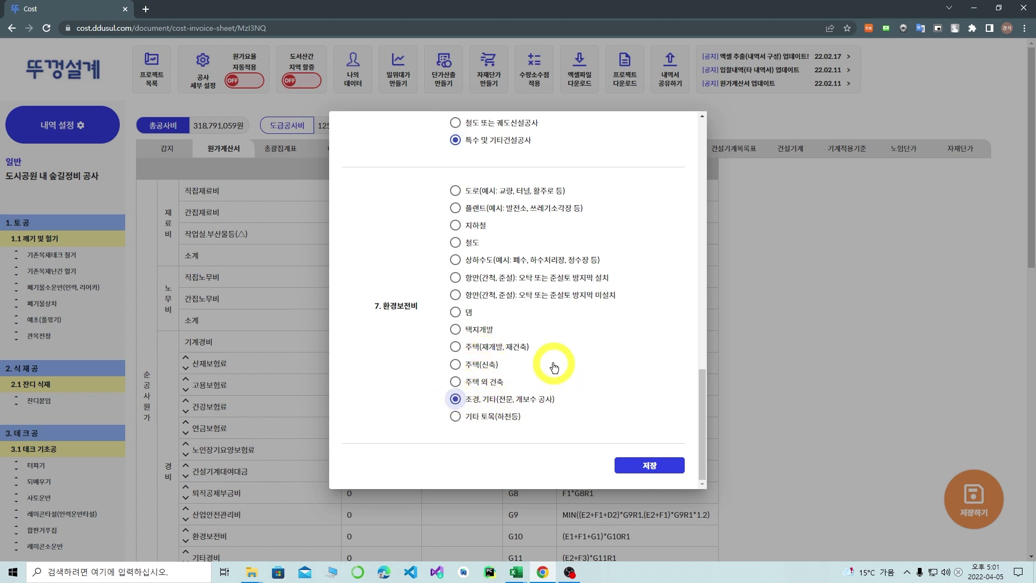
pyautogui.click(653, 465)
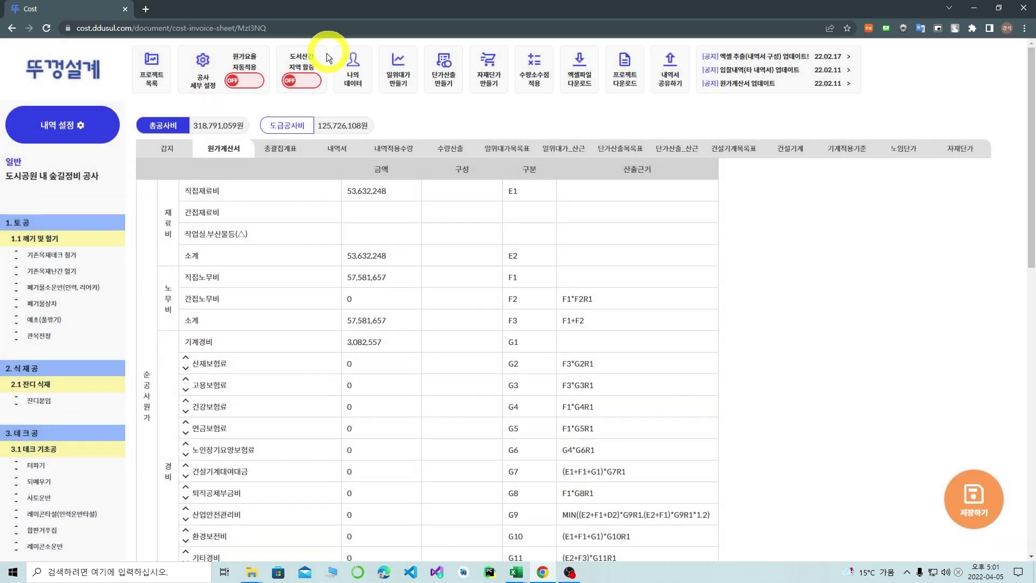
# Step: Turn on 원가요율 자동적용, accept the notice, and review the applied rates and amounts in the 원가계산서 down to 총공사비
pyautogui.click(244, 80)
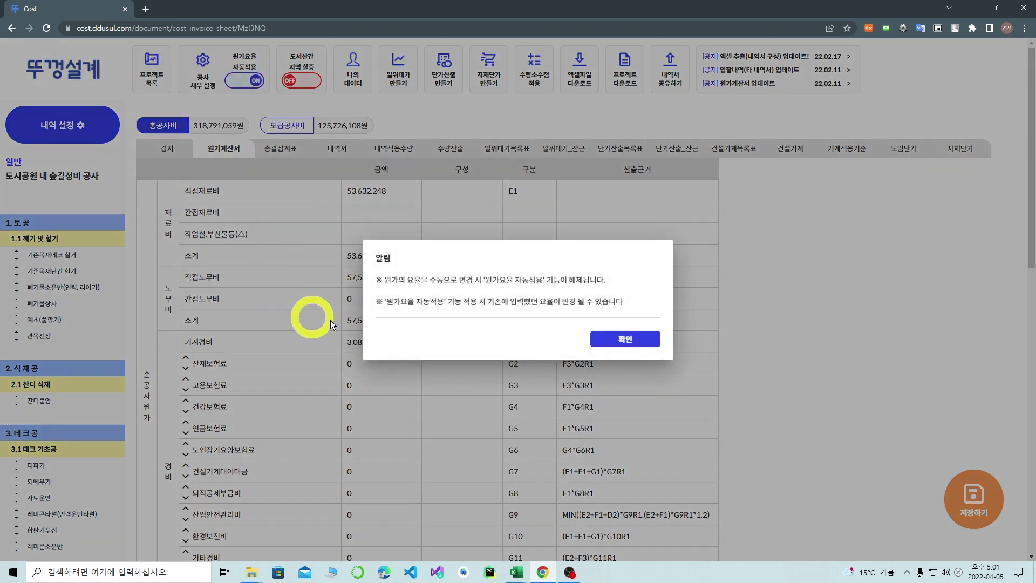
pyautogui.click(606, 340)
pyautogui.scroll(-3, 440, 253)
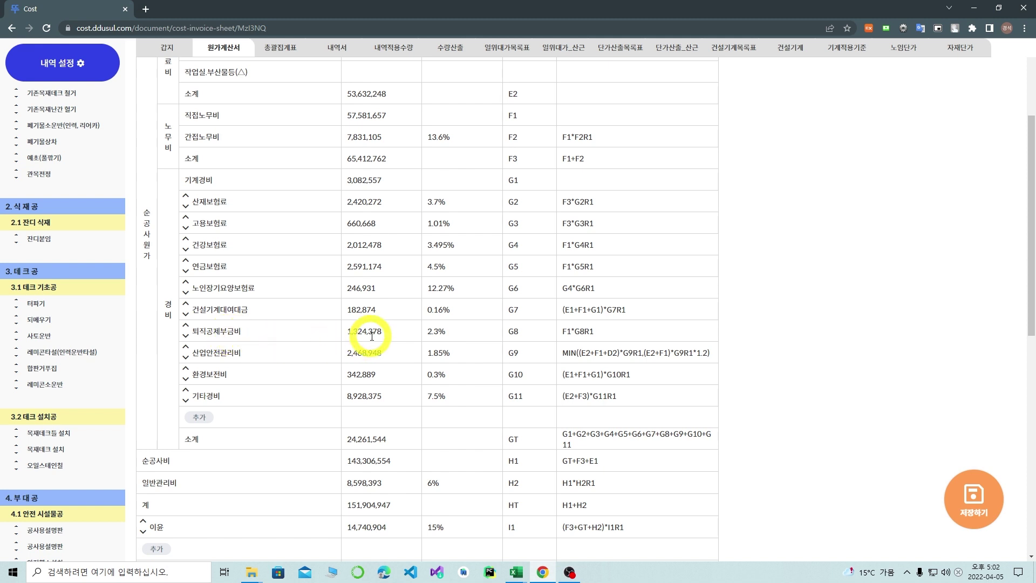
pyautogui.scroll(-3, 259, 453)
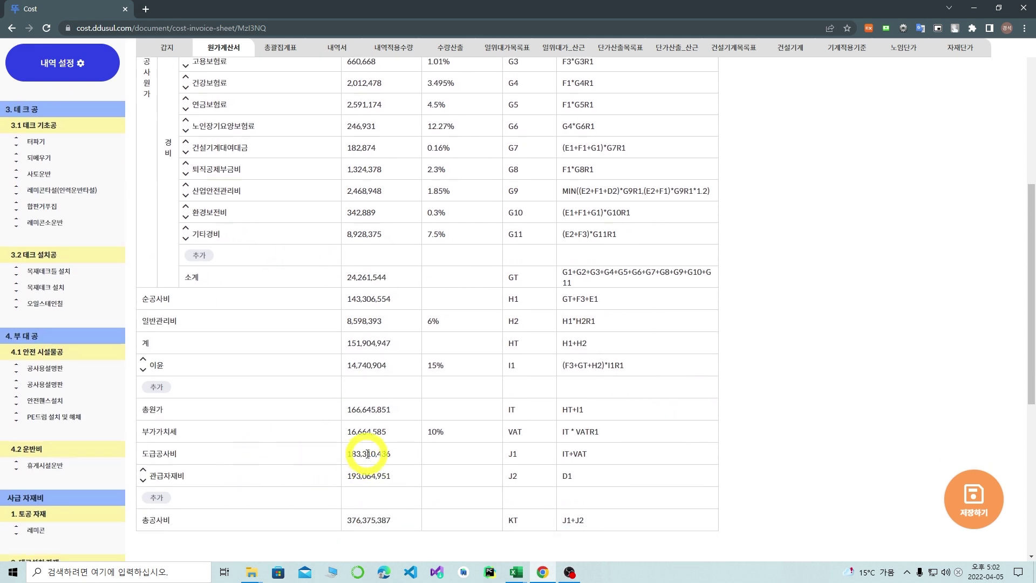
pyautogui.scroll(1, 305, 258)
pyautogui.click(440, 251)
pyautogui.scroll(1, 440, 251)
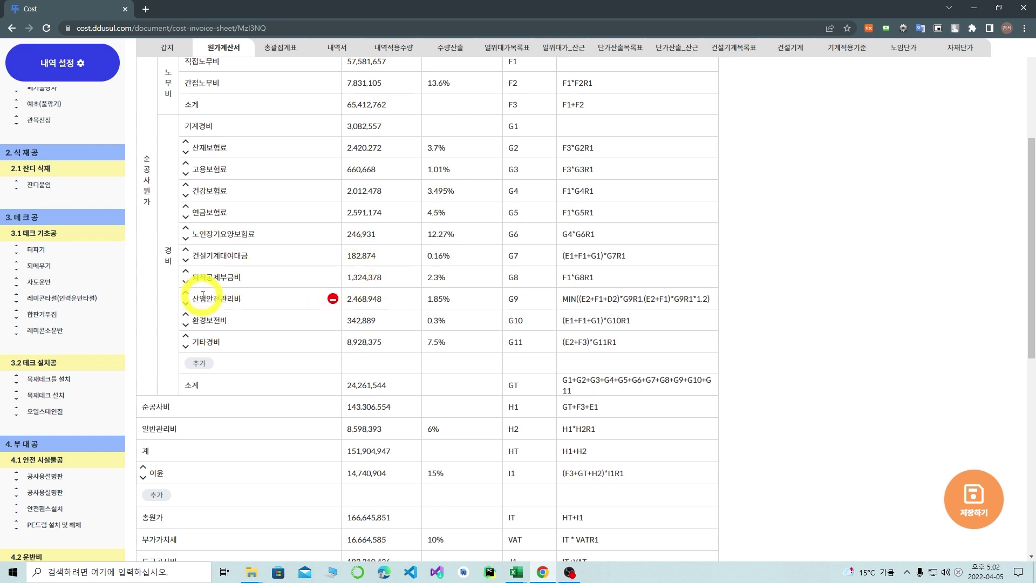
pyautogui.scroll(-3, 302, 311)
pyautogui.scroll(3, 324, 317)
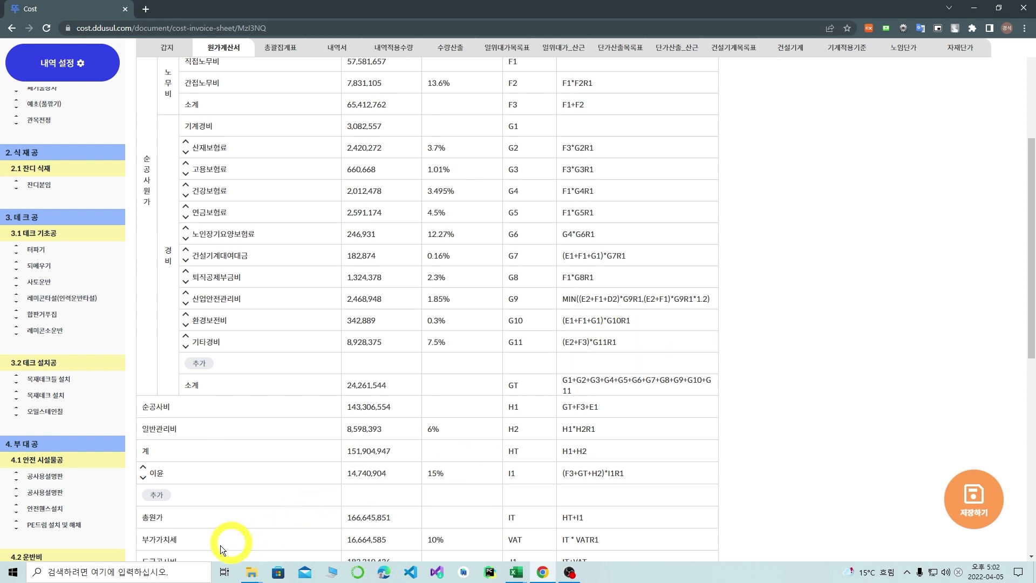
# Step: Search the computer for 토목 and open the workbook 토목공사 간접공사비 적용기준(210701).xlsx
pyautogui.click(119, 571)
pyautogui.write('원가')
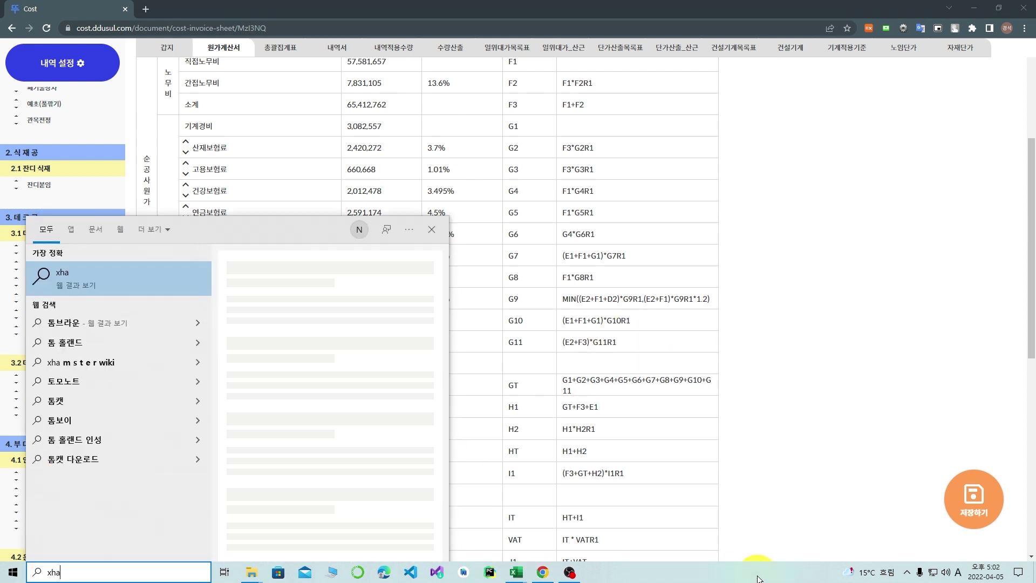
pyautogui.write('적요')
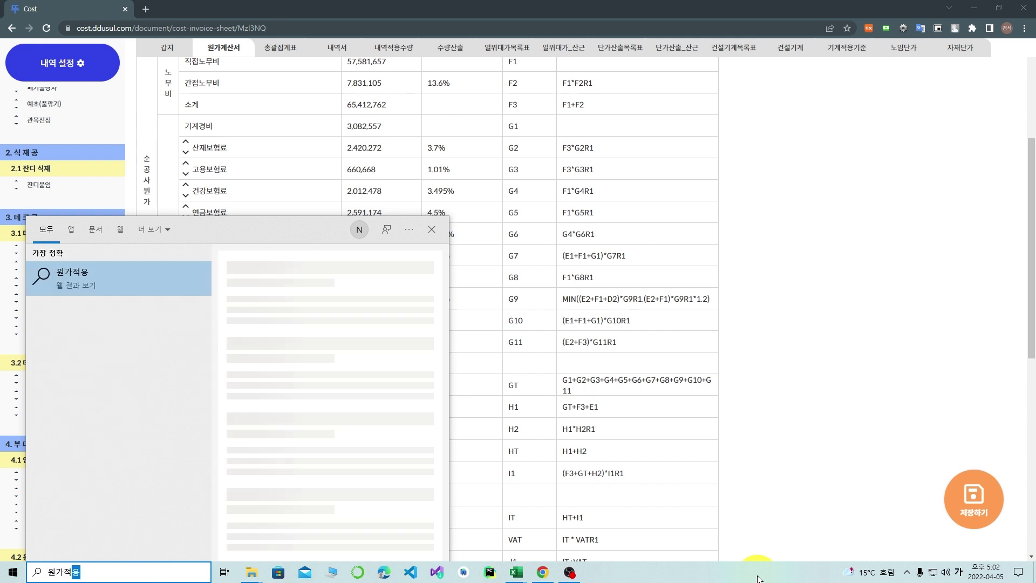
pyautogui.press('BackSpace')
pyautogui.press('BackSpace')
pyautogui.press('BackSpace')
pyautogui.press('BackSpace')
pyautogui.press('BackSpace')
pyautogui.press('BackSpace')
pyautogui.write('톡목')
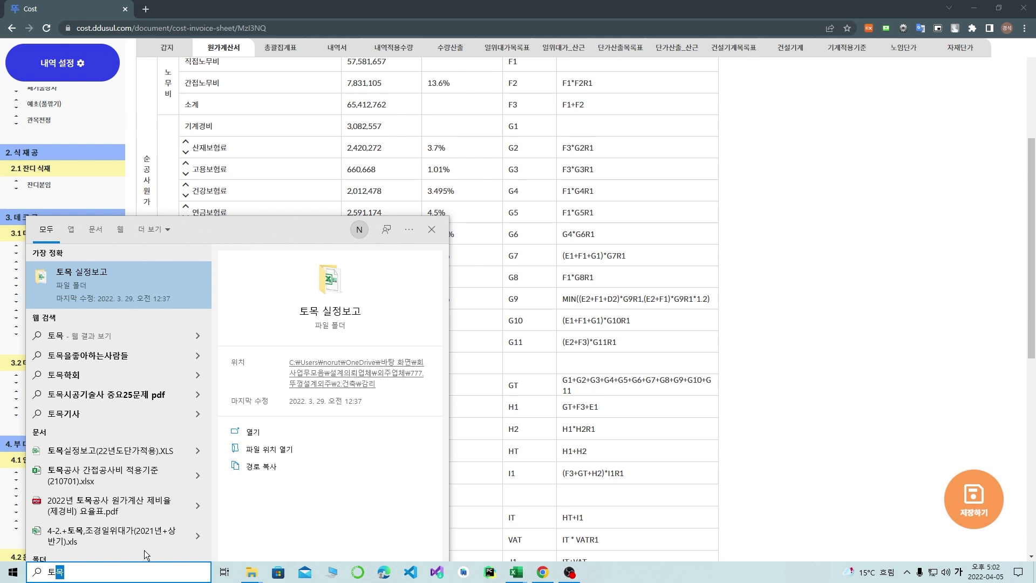
pyautogui.click(97, 475)
pyautogui.click(836, 204)
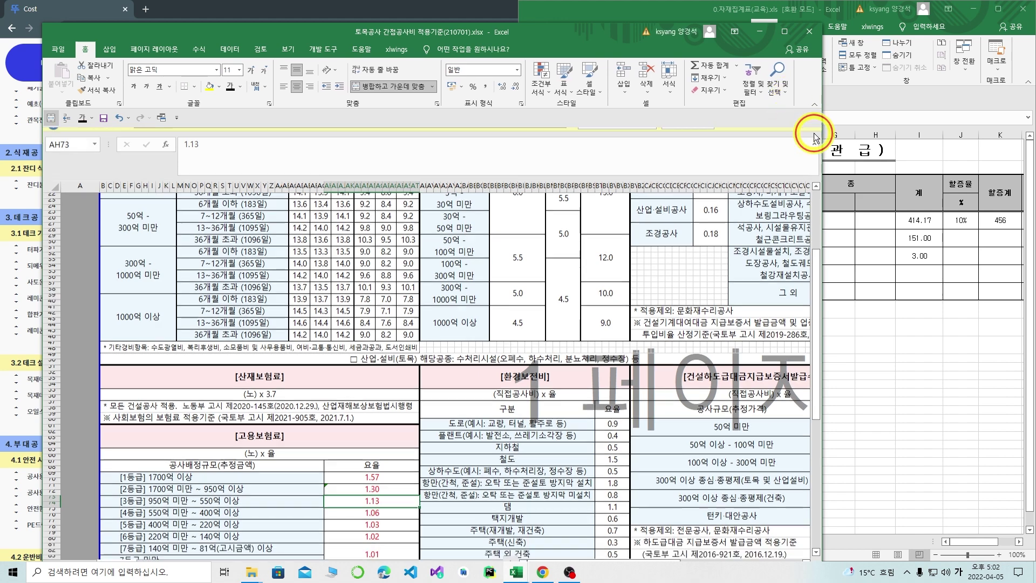
# Step: Examine the 산업안전보건관리비 criteria for 도급자관급 포함 and their calculation formula in the maximized workbook, and minimize it
pyautogui.doubleClick(638, 32)
pyautogui.scroll(7, 928, 413)
pyautogui.moveTo(799, 542); pyautogui.dragTo(966, 541)
pyautogui.scroll(-2, 798, 323)
pyautogui.scroll(2, 568, 273)
pyautogui.click(566, 296)
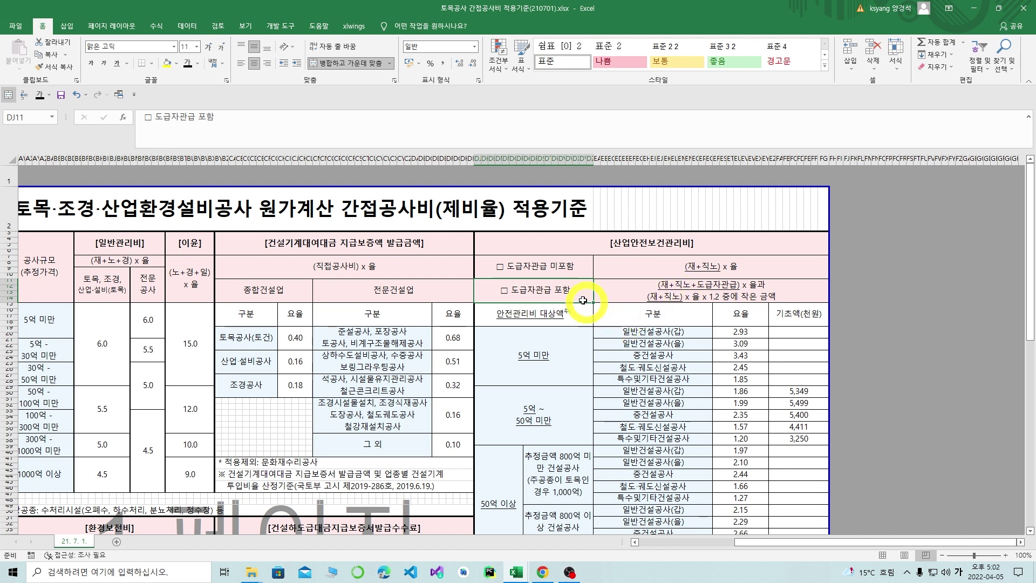
pyautogui.click(699, 284)
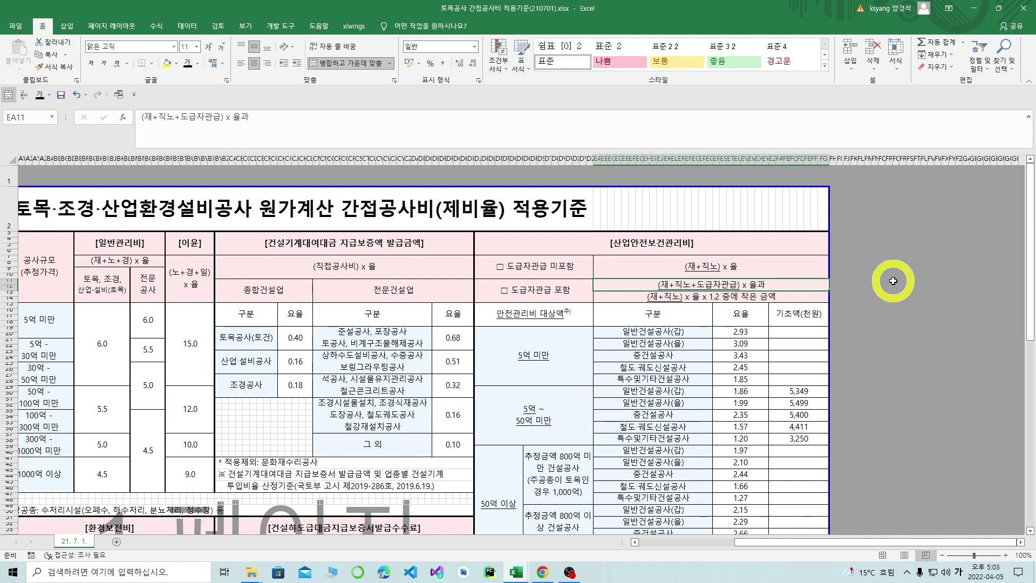
pyautogui.click(974, 10)
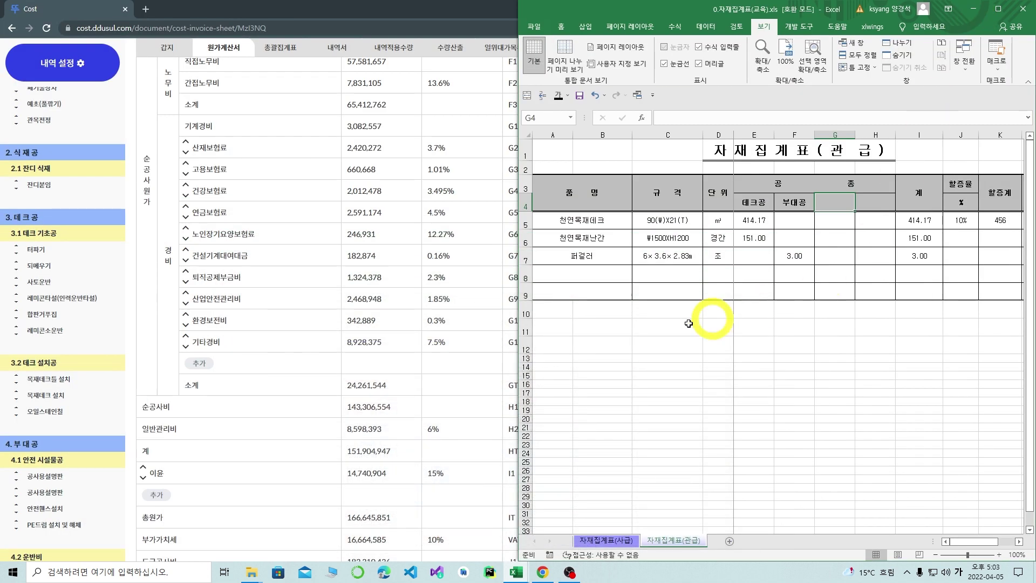
# Step: Return to the 원가계산서 in the browser and examine 산업안전관리비, 도급공사비, 관급자재비 and 총공사비
pyautogui.click(157, 328)
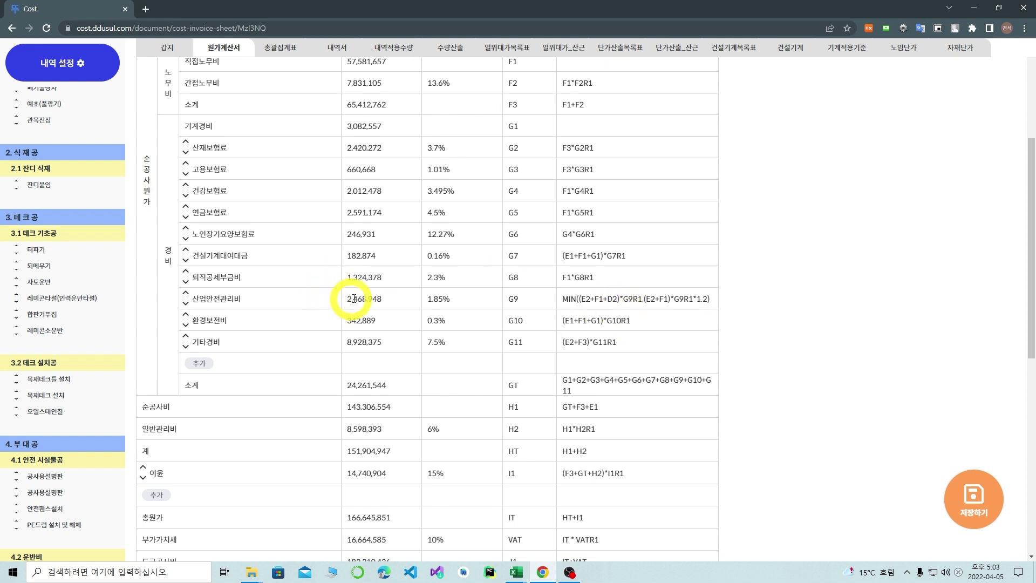
pyautogui.moveTo(348, 300); pyautogui.dragTo(389, 303)
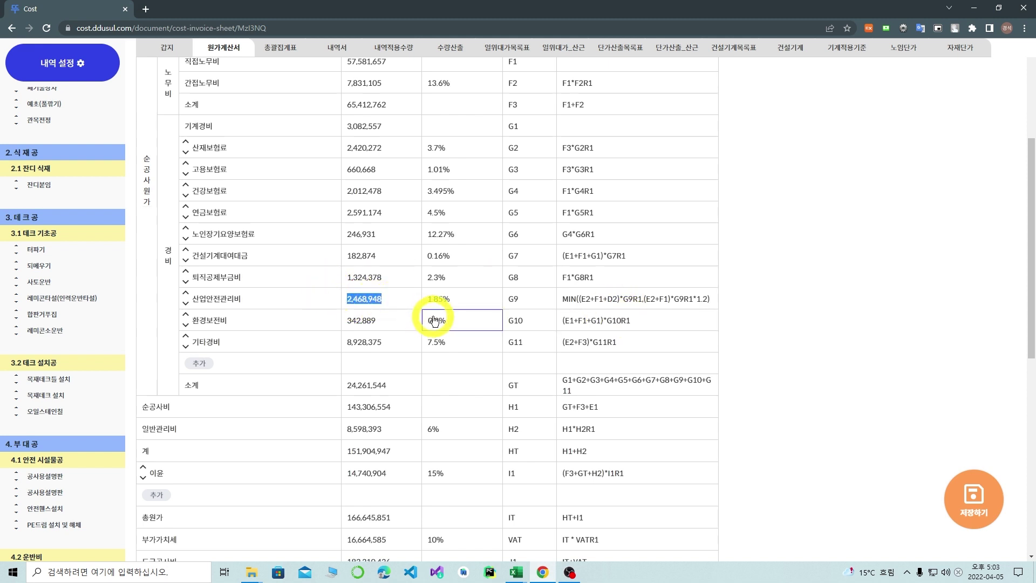
pyautogui.scroll(-1, 421, 310)
pyautogui.click(817, 269)
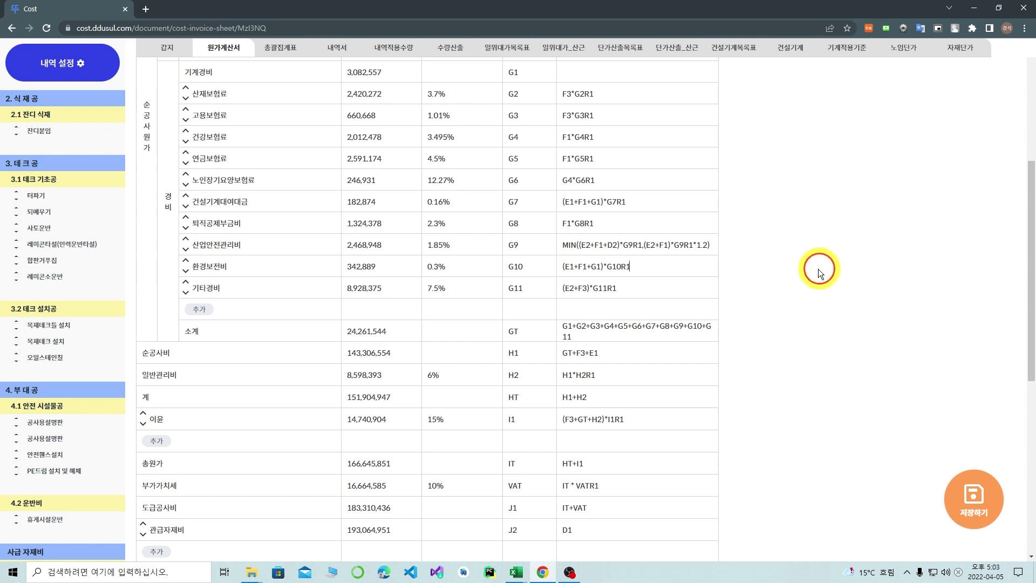
pyautogui.scroll(2, 815, 278)
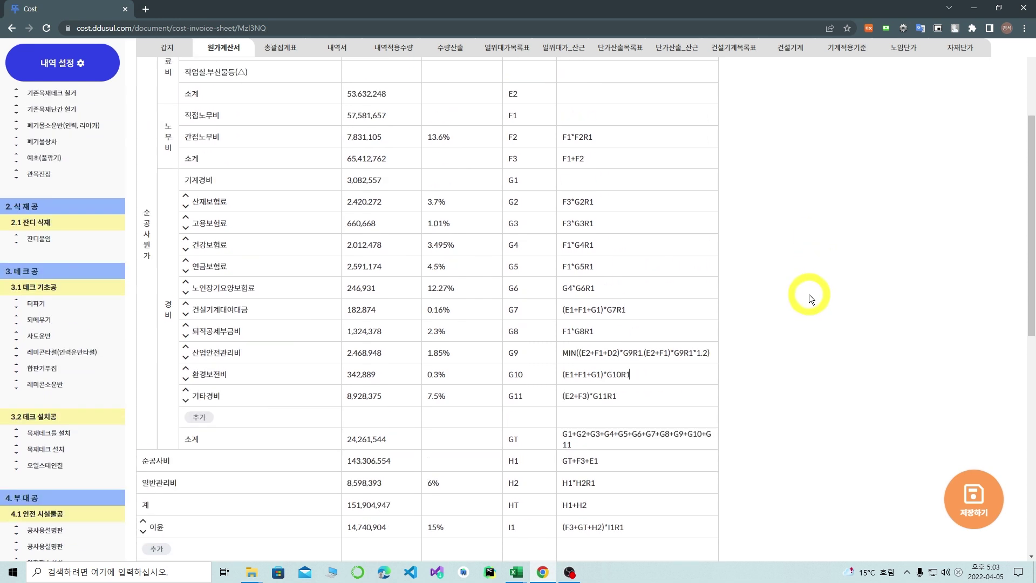
pyautogui.scroll(-1, 808, 294)
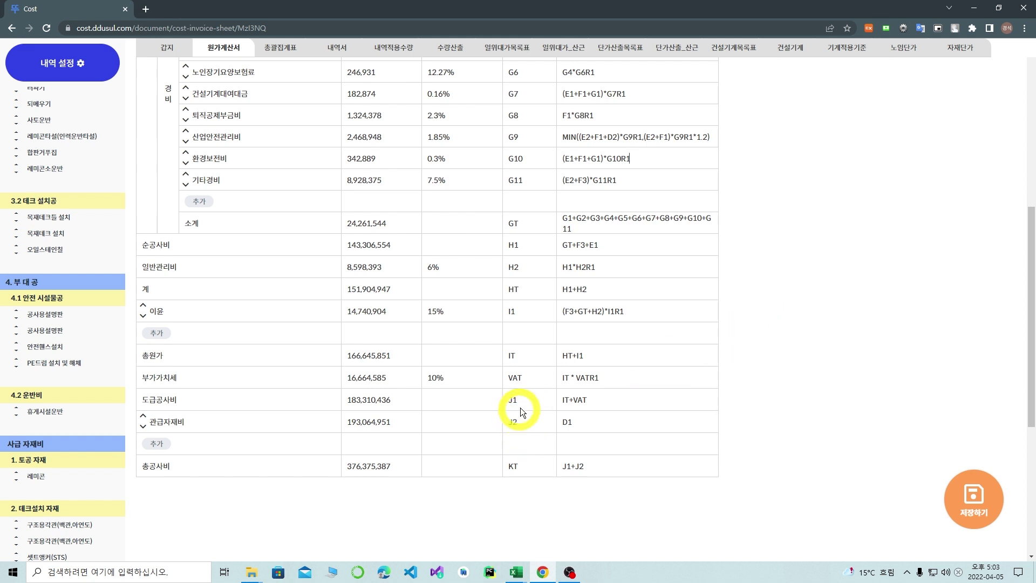
pyautogui.scroll(4, 526, 410)
pyautogui.scroll(3, 551, 401)
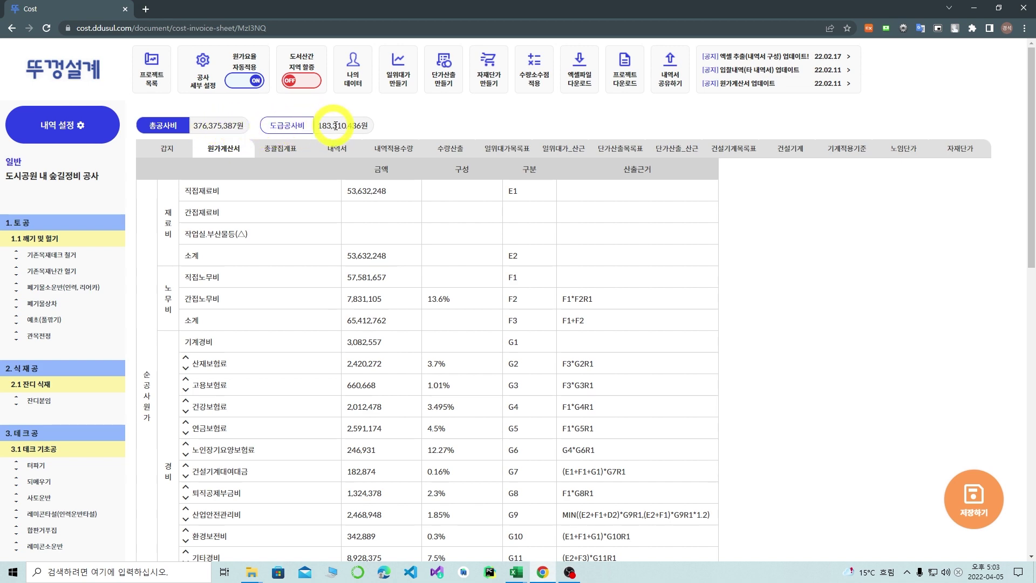
pyautogui.scroll(-5, 384, 374)
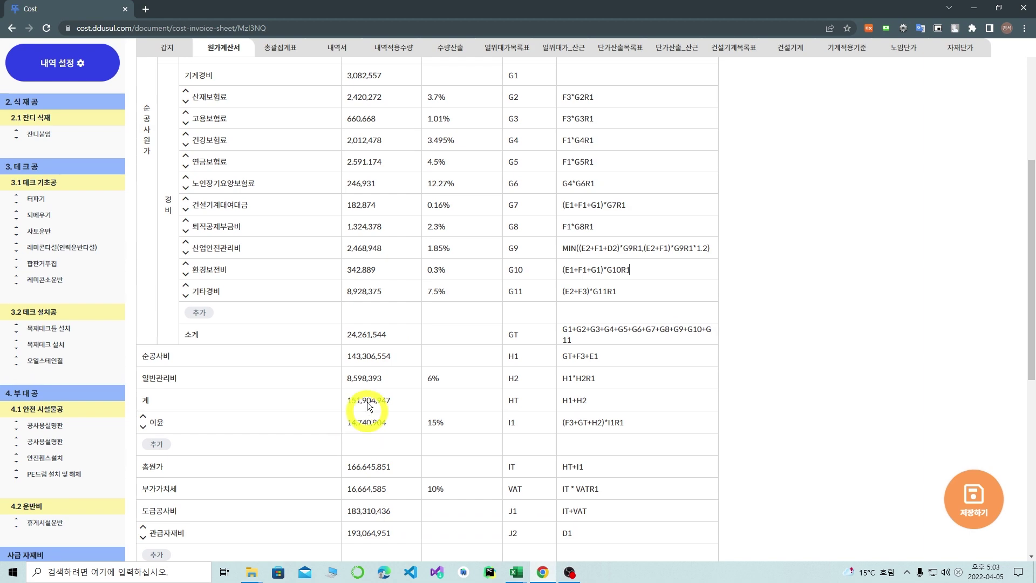
pyautogui.scroll(5, 228, 157)
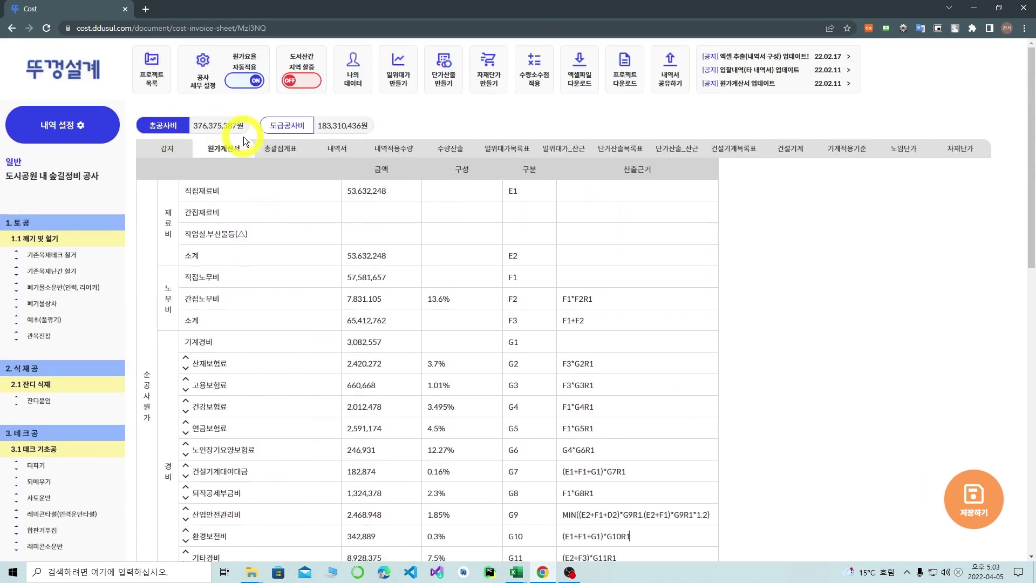
pyautogui.scroll(-8, 269, 412)
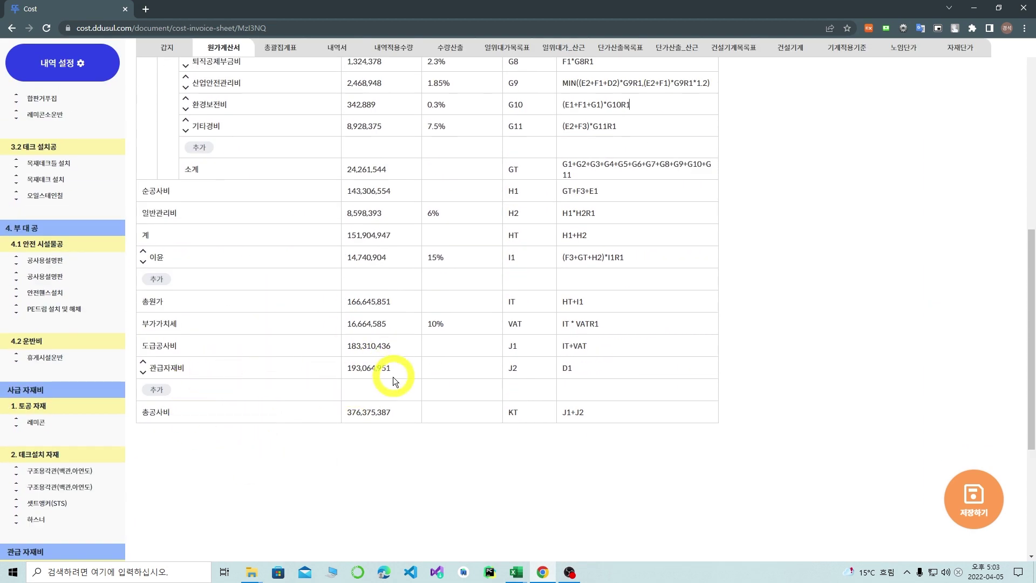
pyautogui.click(464, 369)
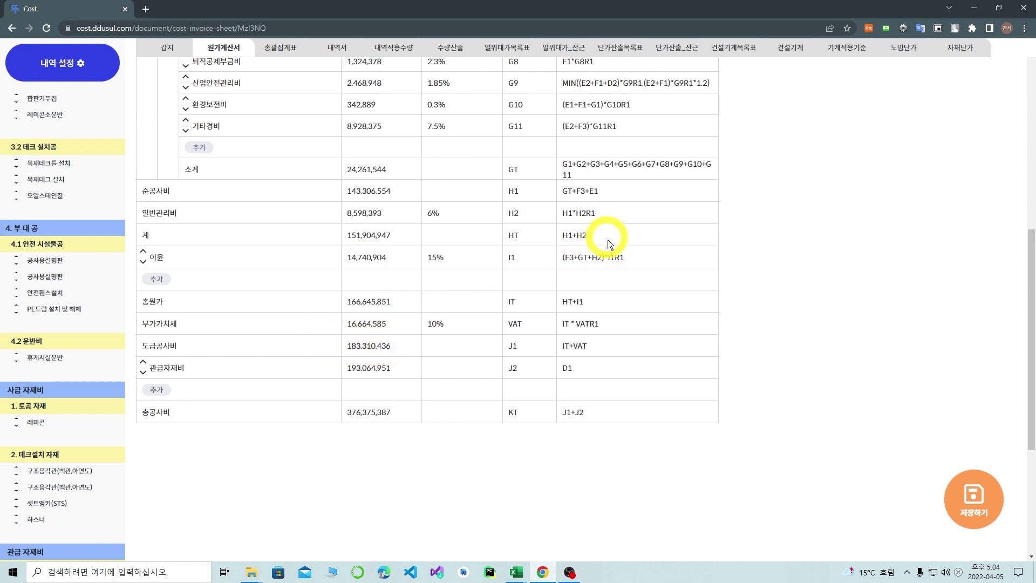
# Step: Subtract 350 in the 이윤 formula of the 원가계산서, making it (F3+GT+H2)*I1R1-350
pyautogui.click(613, 258)
pyautogui.click(627, 369)
pyautogui.write('-350')
pyautogui.click(533, 447)
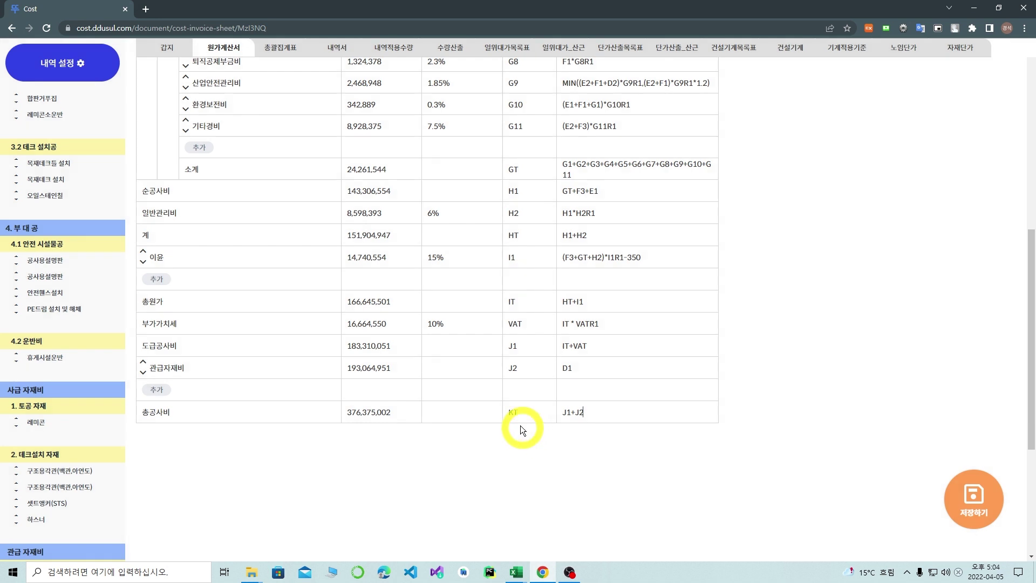
# Step: Change the deduction in the 이윤 formula to 390, making it (F3+GT+H2)*I1R1-390
pyautogui.click(626, 264)
pyautogui.click(610, 371)
pyautogui.press('BackSpace')
pyautogui.press('BackSpace')
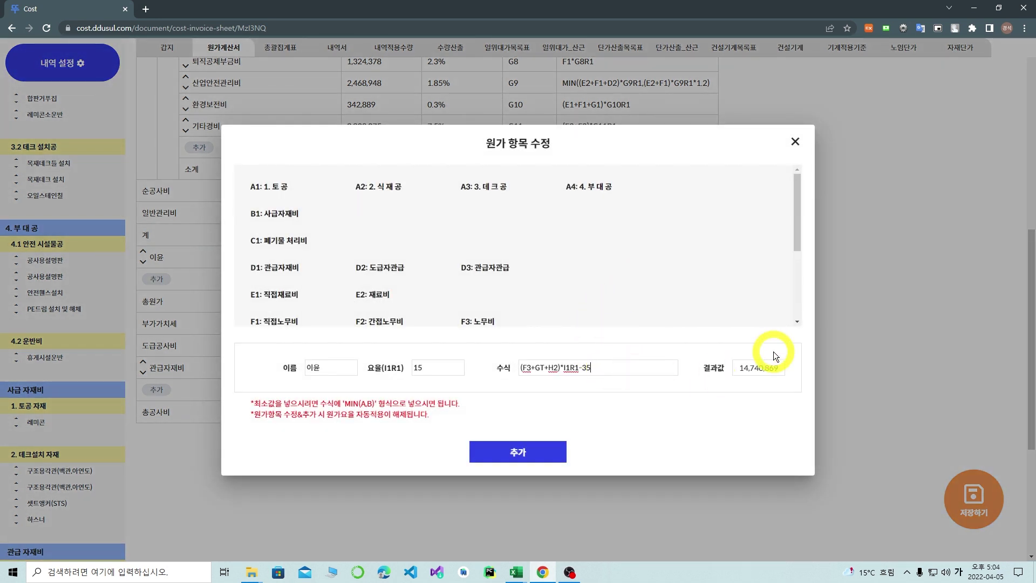
pyautogui.write('90')
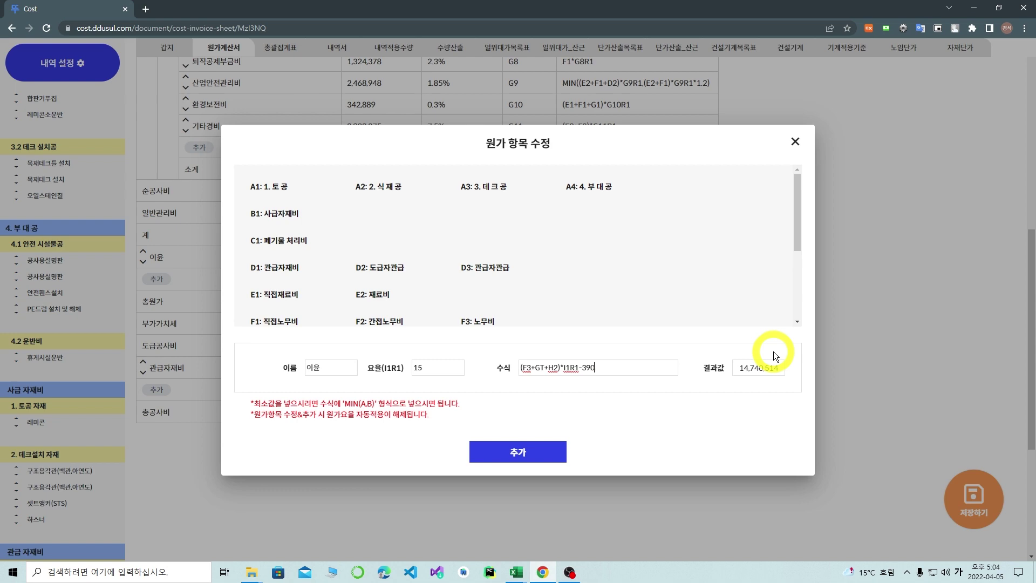
pyautogui.click(558, 451)
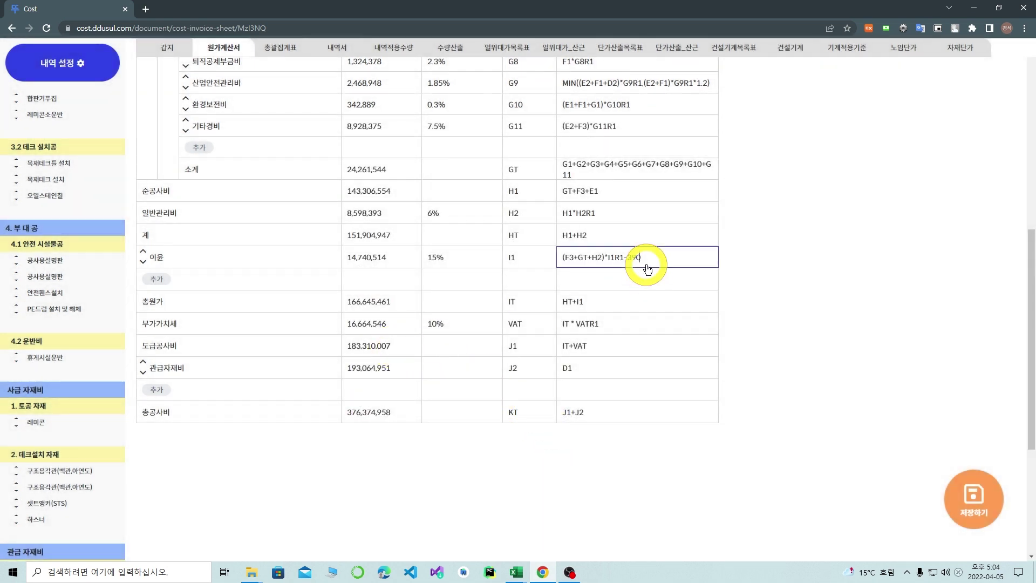
# Step: Set the 이윤 formula to (F3+GT+H2)*I1R1-396 to round off 도급공사비
pyautogui.click(647, 258)
pyautogui.click(588, 368)
pyautogui.press('BackSpace')
pyautogui.write('6')
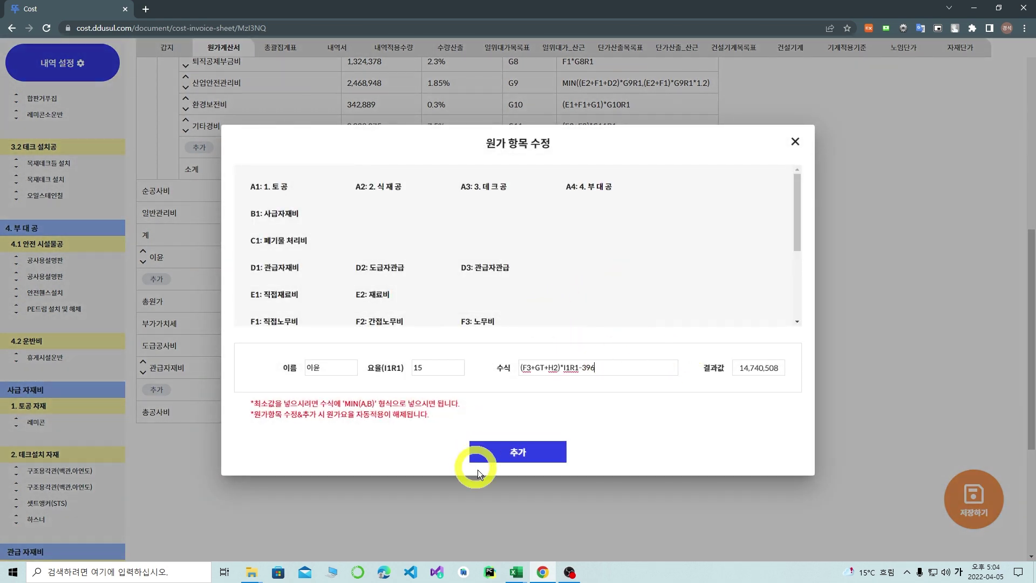
pyautogui.click(534, 453)
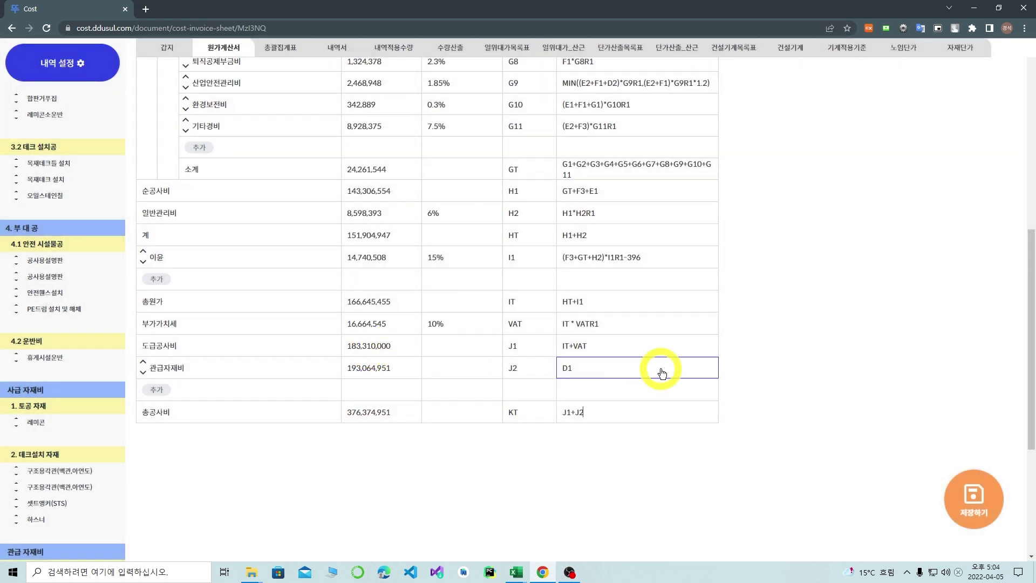
# Step: Subtract 900 in the 관급자재비 formula, making it D1-900
pyautogui.click(612, 372)
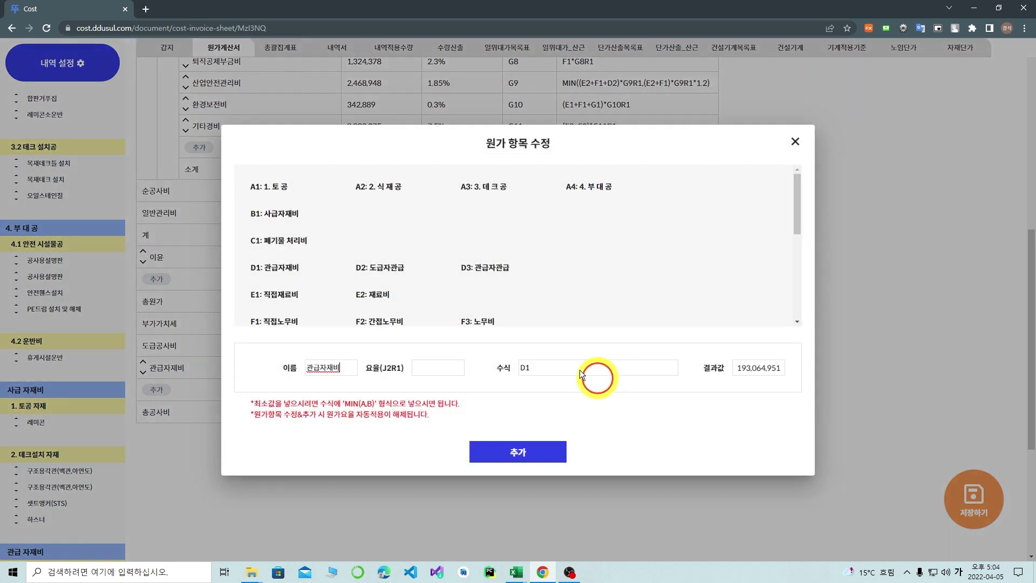
pyautogui.click(567, 371)
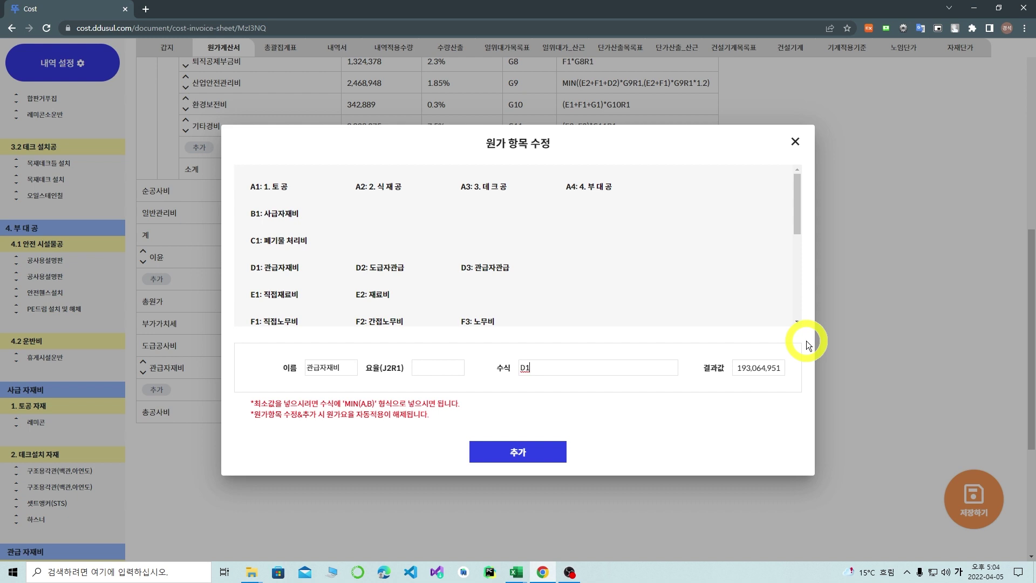
pyautogui.write('-')
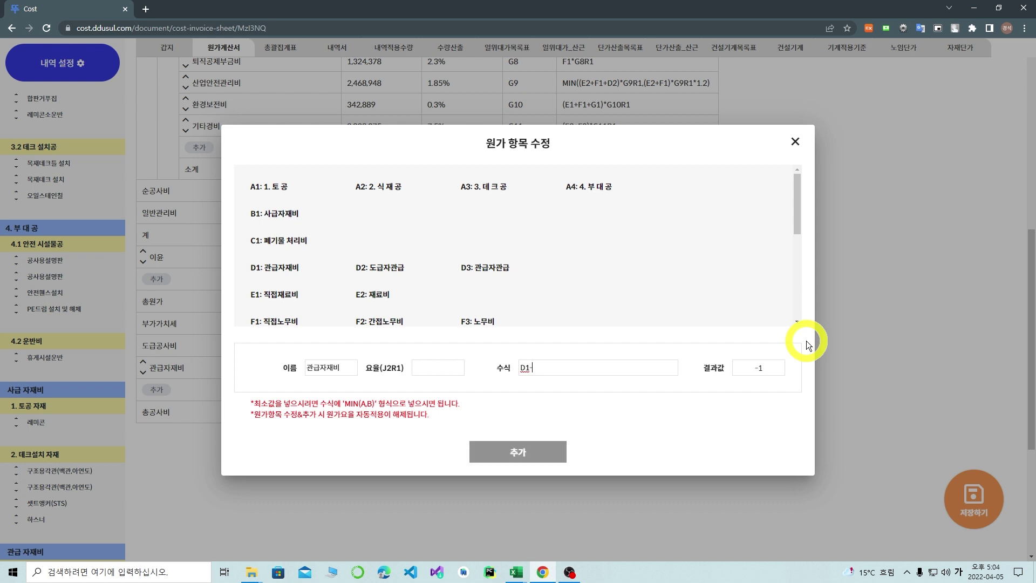
pyautogui.write('900')
pyautogui.click(553, 452)
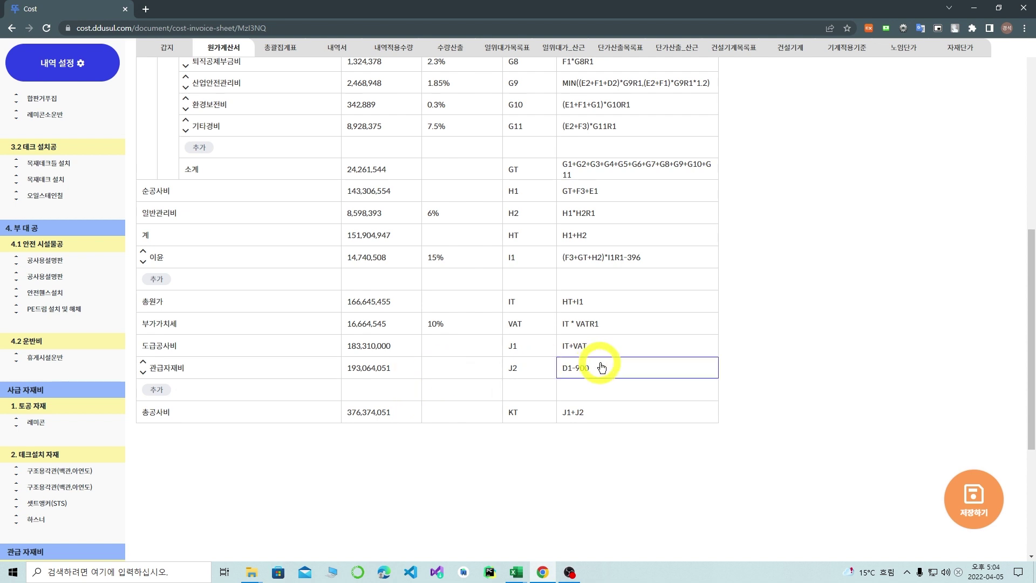
# Step: Change the deduction in the 관급자재비 formula to 950, making it D1-950
pyautogui.click(623, 369)
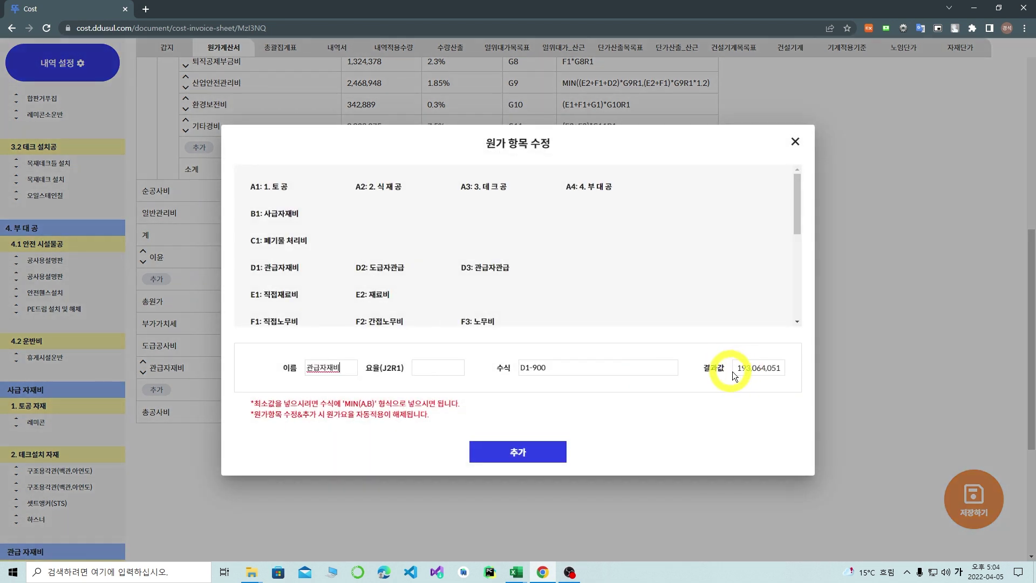
pyautogui.click(601, 362)
pyautogui.press('BackSpace')
pyautogui.press('BackSpace')
pyautogui.write('50')
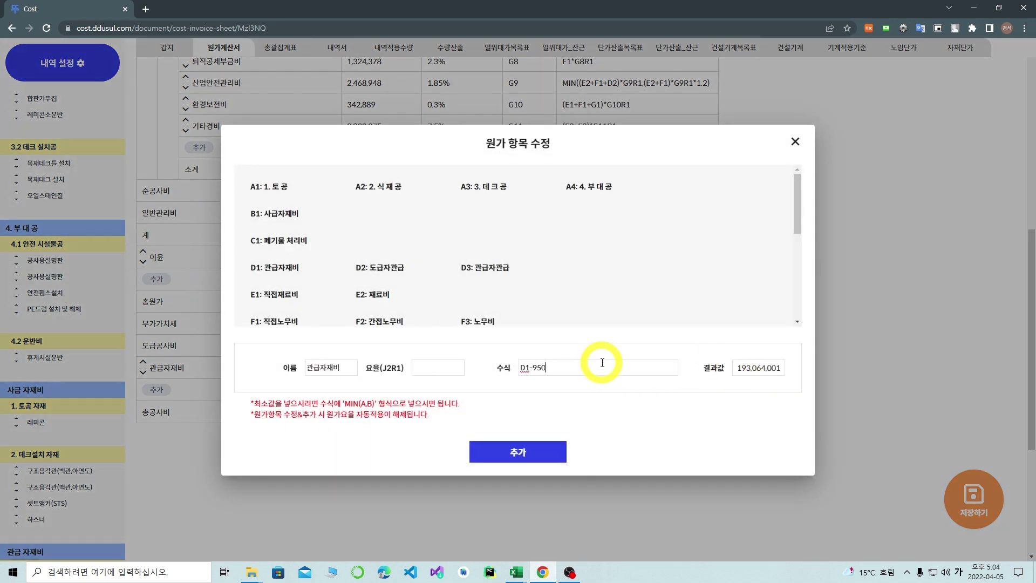
pyautogui.click(547, 453)
# Step: Set the 관급자재비 formula to D1-951 to round 총공사비 to whole thousands
pyautogui.click(583, 367)
pyautogui.click(585, 364)
pyautogui.press('BackSpace')
pyautogui.write('1')
pyautogui.click(536, 449)
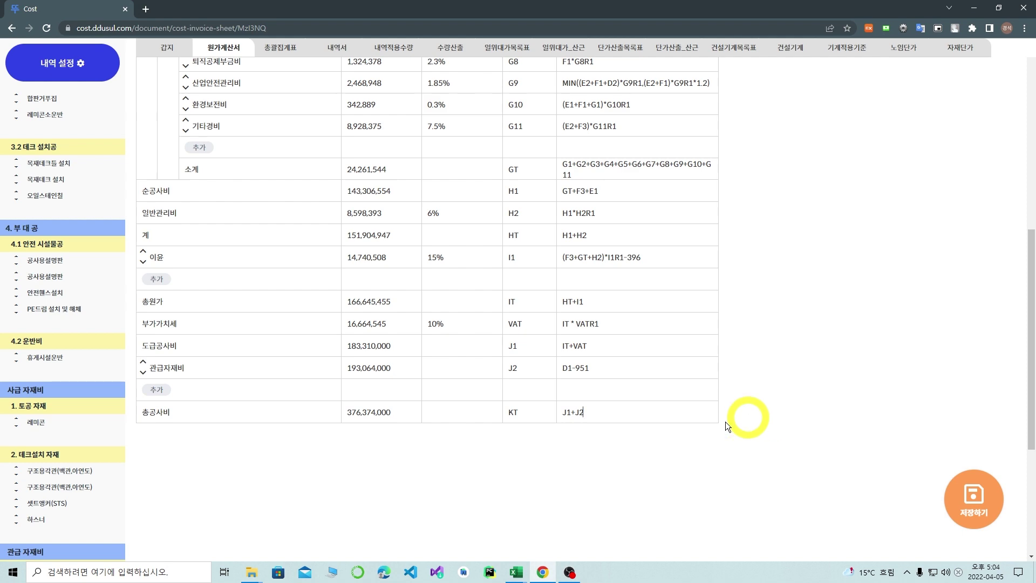
# Step: On the 갑지 cover sheet, label the three approver boxes 과장, 팀장 and 담당자 in that order
pyautogui.scroll(8, 420, 416)
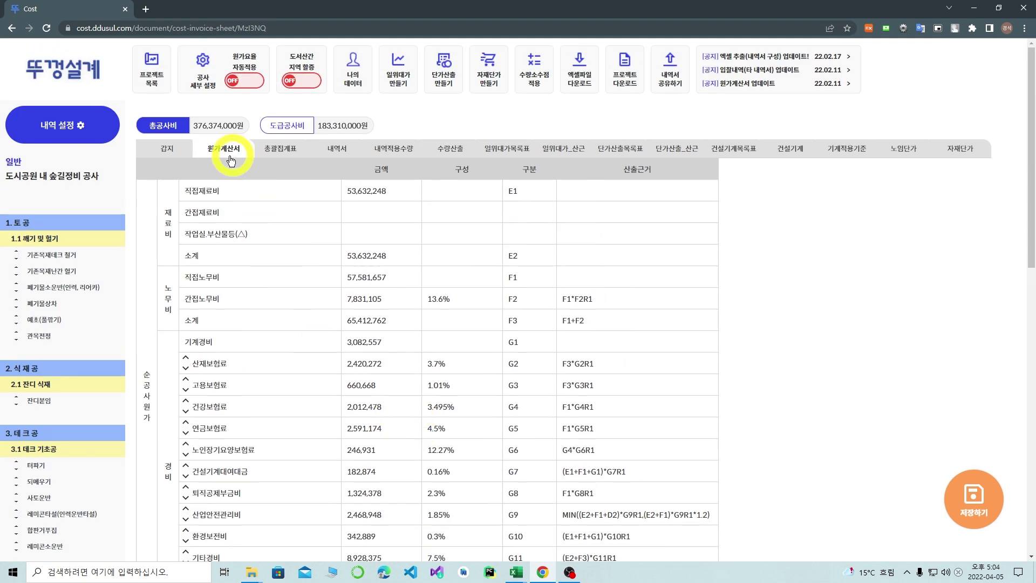
pyautogui.click(166, 148)
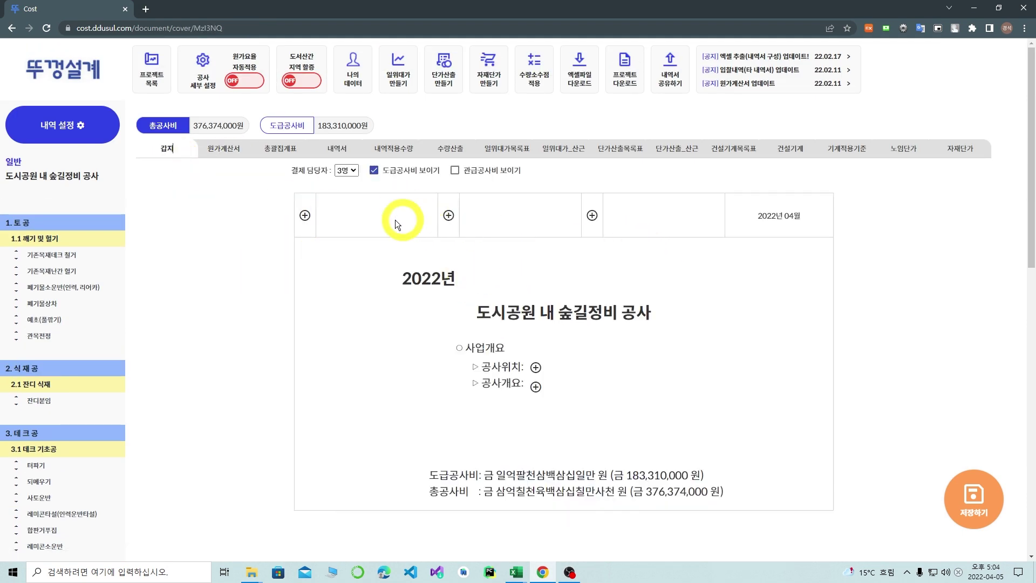
pyautogui.click(304, 216)
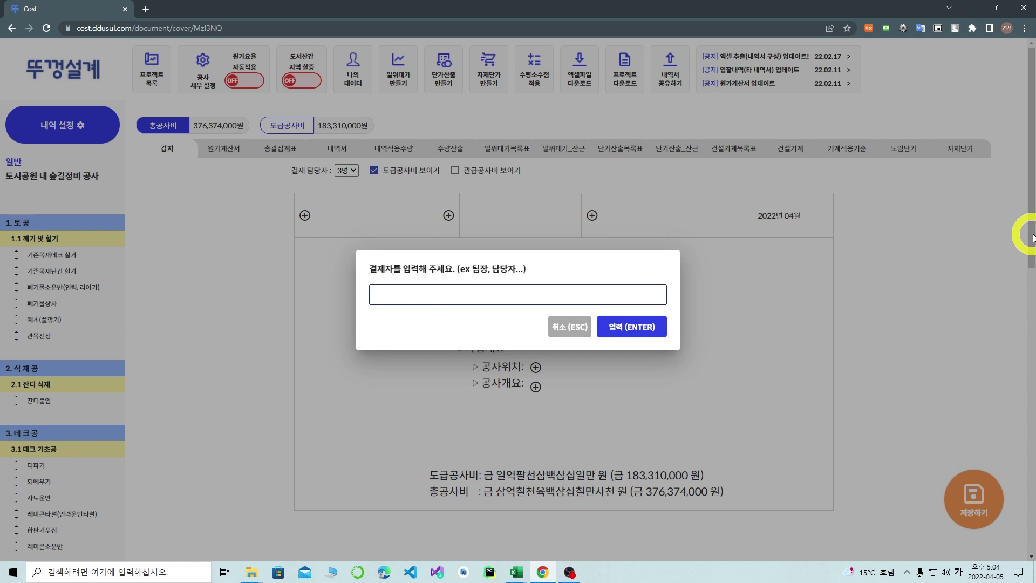
pyautogui.write('과장')
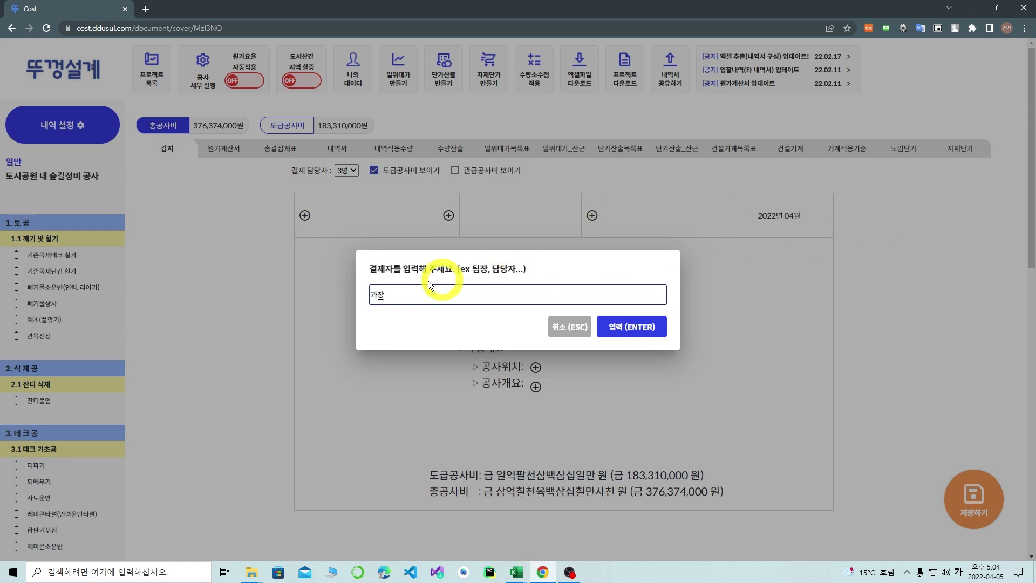
pyautogui.click(631, 327)
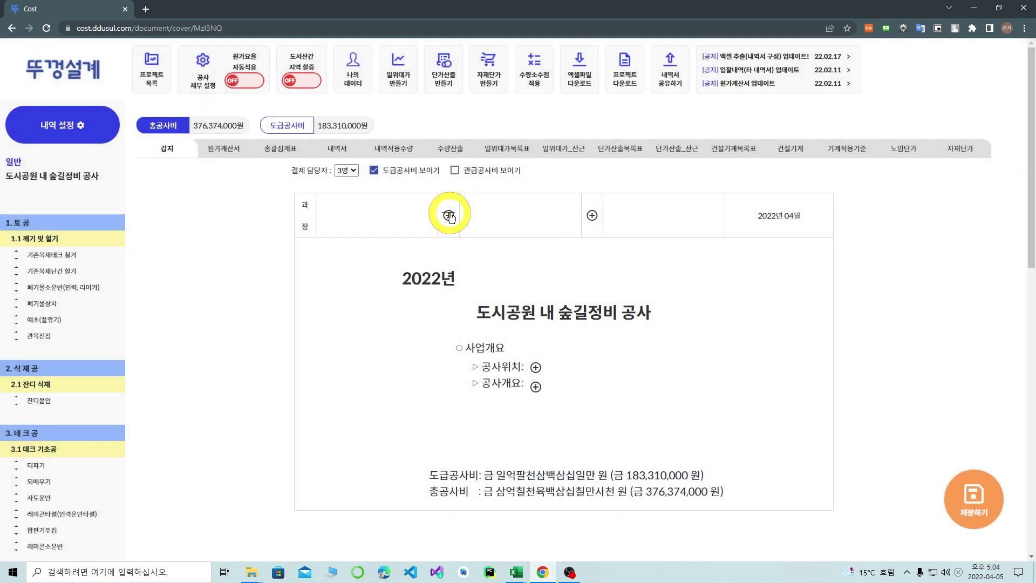
pyautogui.click(448, 215)
pyautogui.write('팀장')
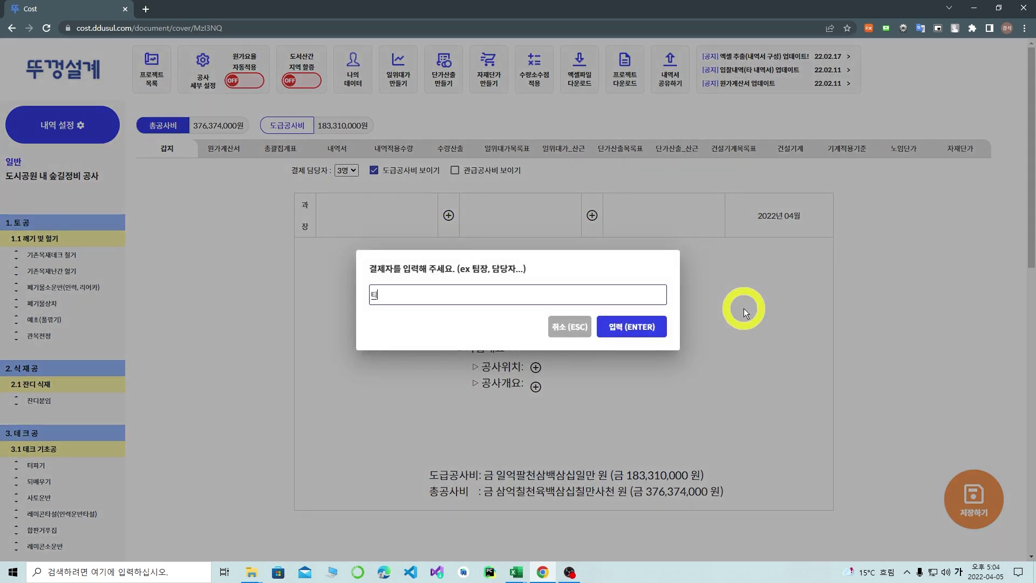
pyautogui.click(642, 324)
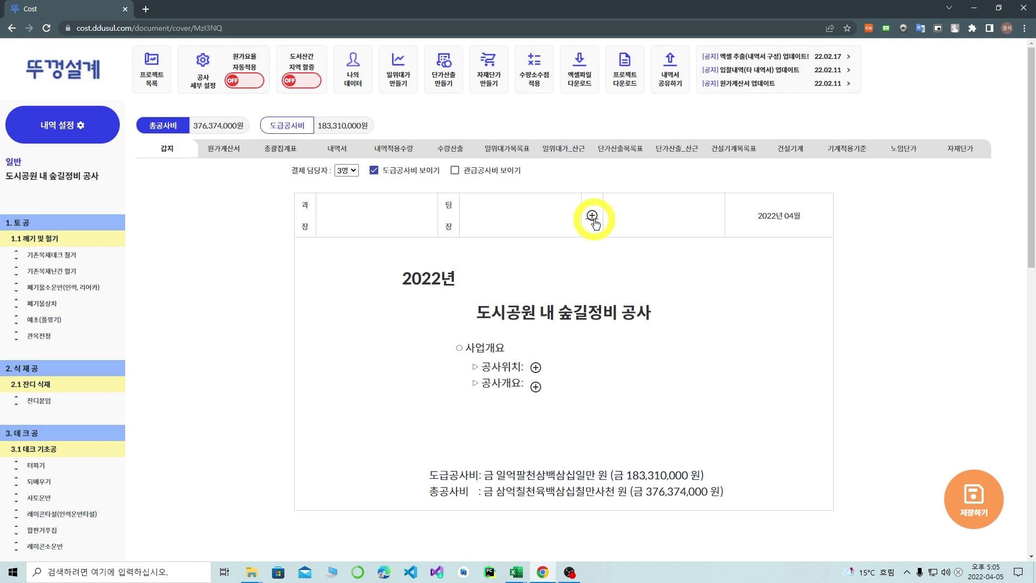
pyautogui.click(592, 215)
pyautogui.write('담당자')
pyautogui.press('Return')
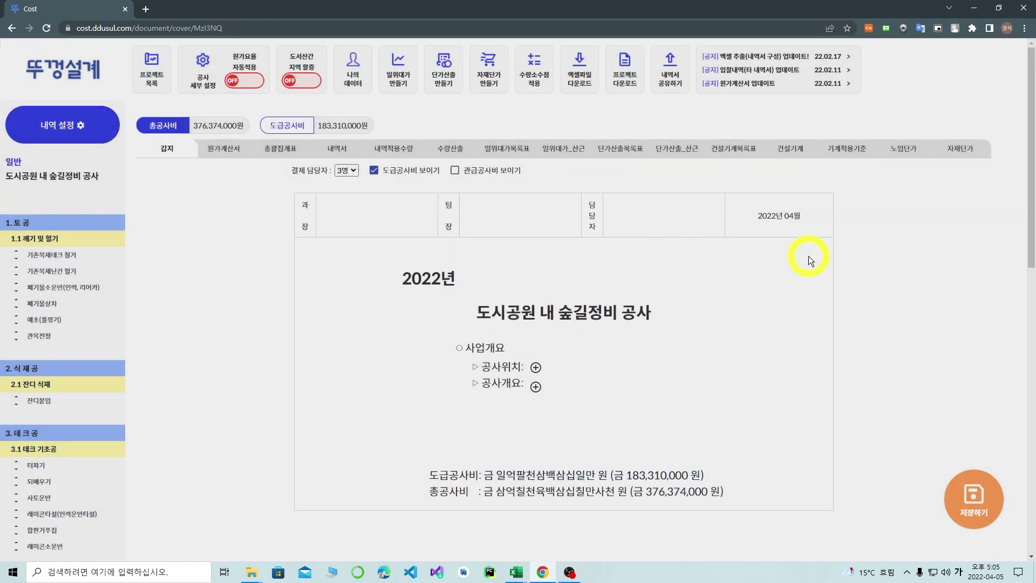
# Step: Turn on the display of 관급공사비 on the 갑지 cover sheet
pyautogui.click(345, 171)
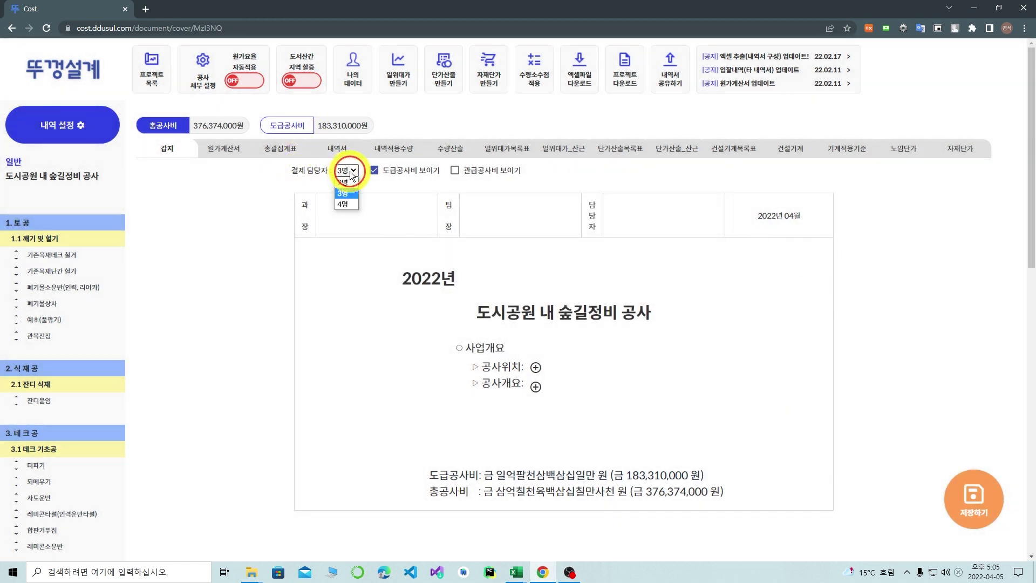
pyautogui.click(240, 211)
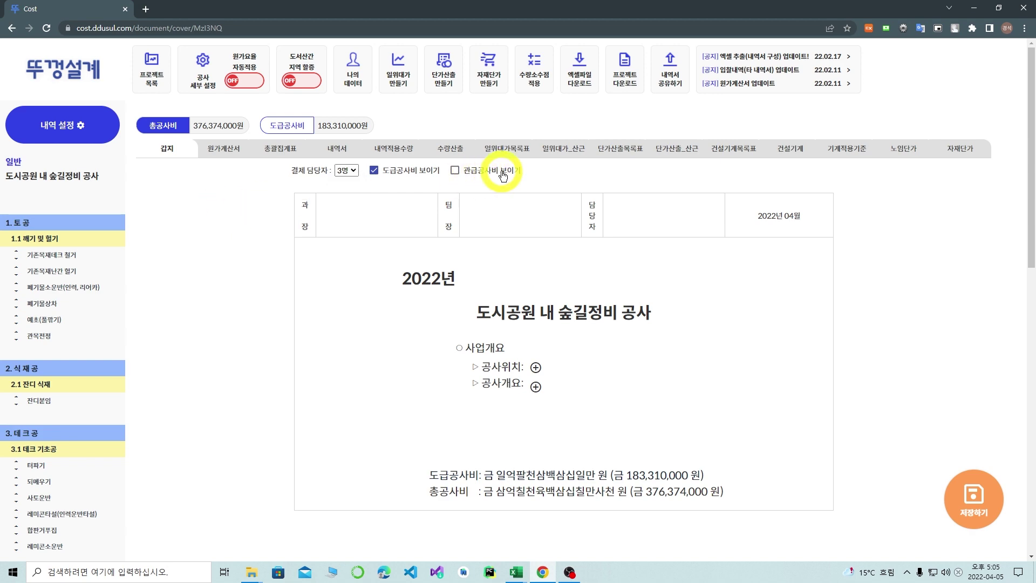
pyautogui.click(455, 170)
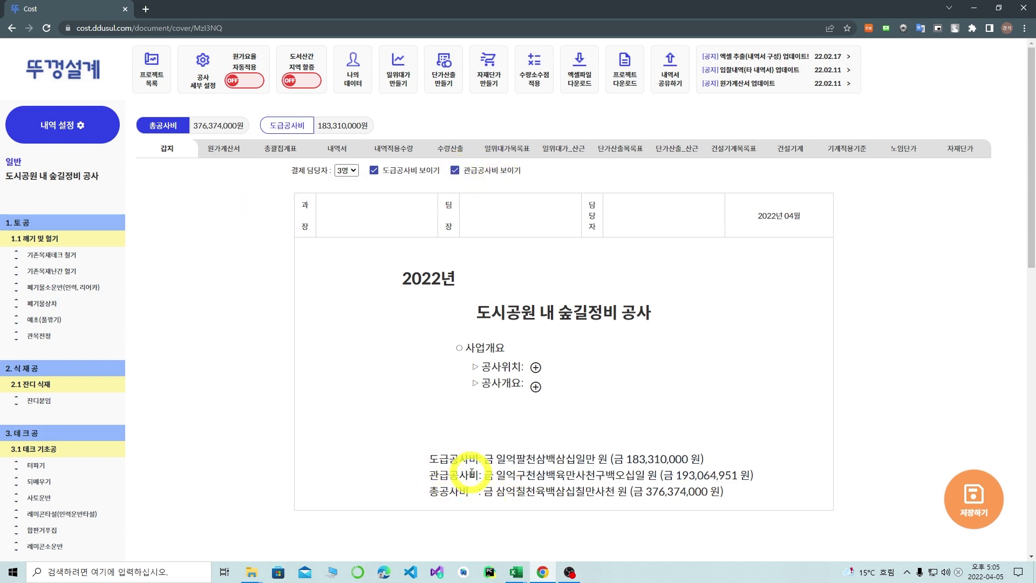
pyautogui.scroll(-2, 653, 462)
pyautogui.scroll(2, 541, 347)
# Step: Fill in the cover's 공사위치 with 주소입력 and its 공사개요 with 토공, 데크공, 부대공
pyautogui.click(535, 367)
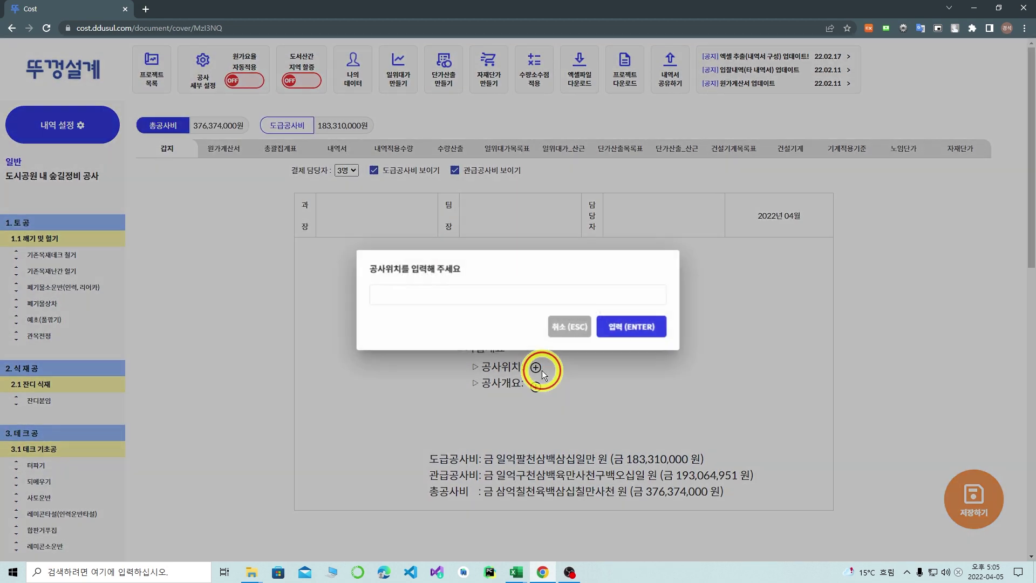
pyautogui.write('주소입력')
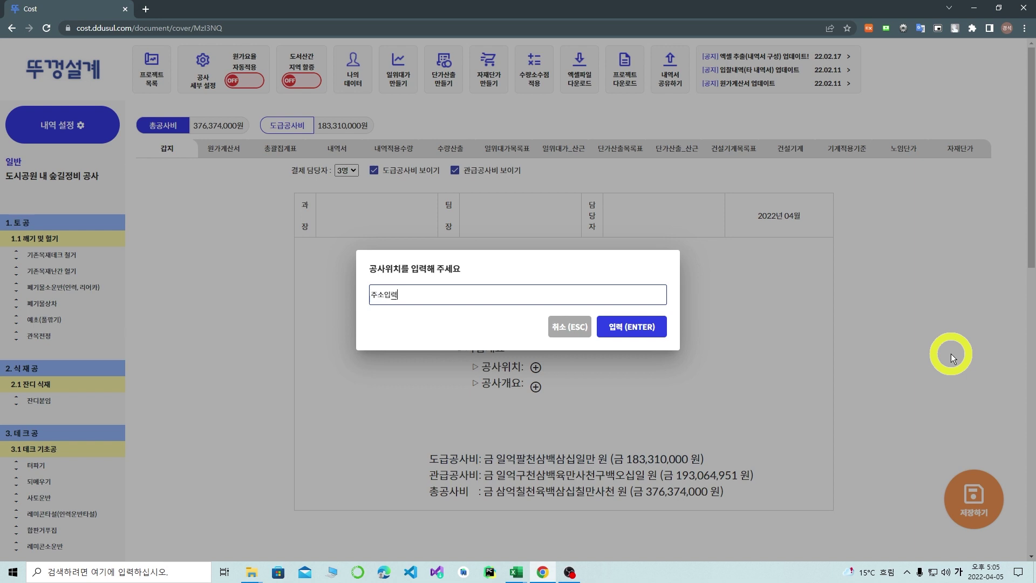
pyautogui.click(650, 332)
pyautogui.click(536, 383)
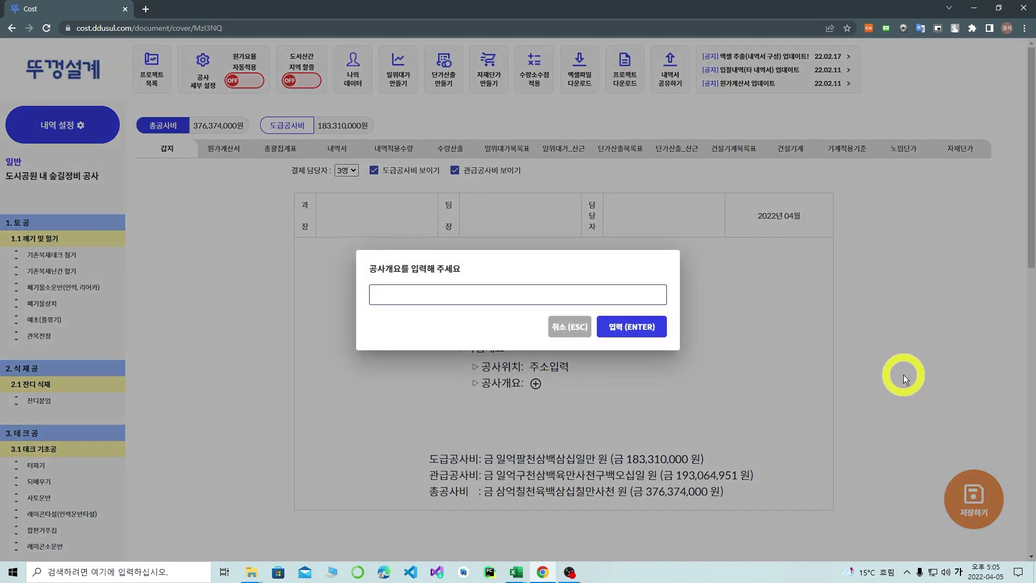
pyautogui.write('토공, 데크공, 부대공')
pyautogui.click(646, 328)
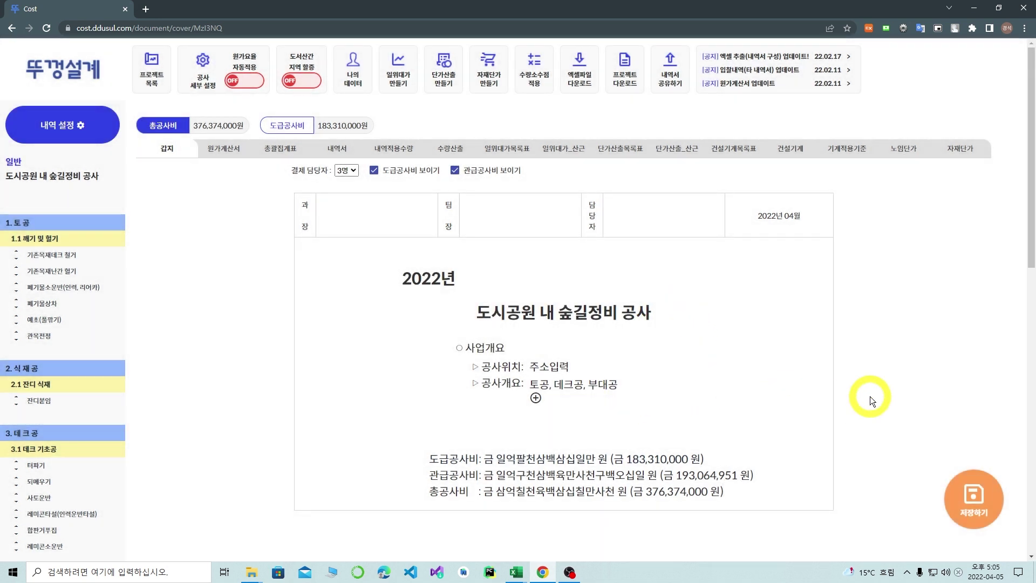